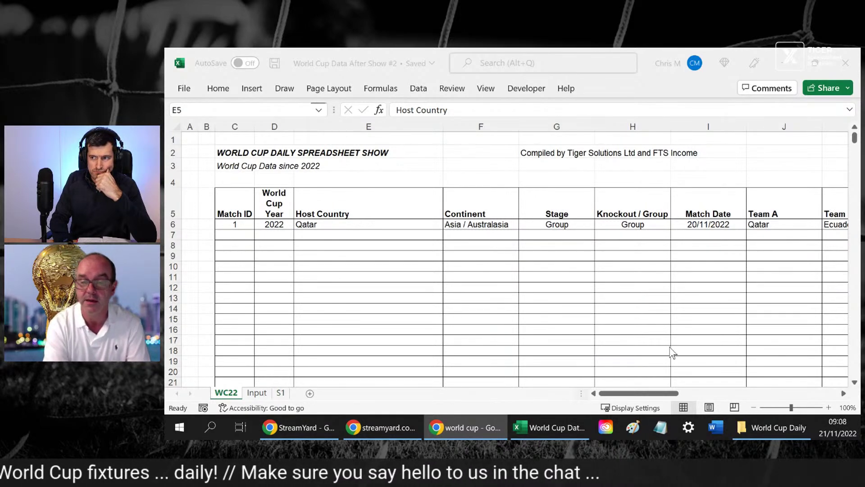
# Look over the first match record's fields in row 6 of the WC22 sheet
pyautogui.click(534, 226)
pyautogui.click(503, 226)
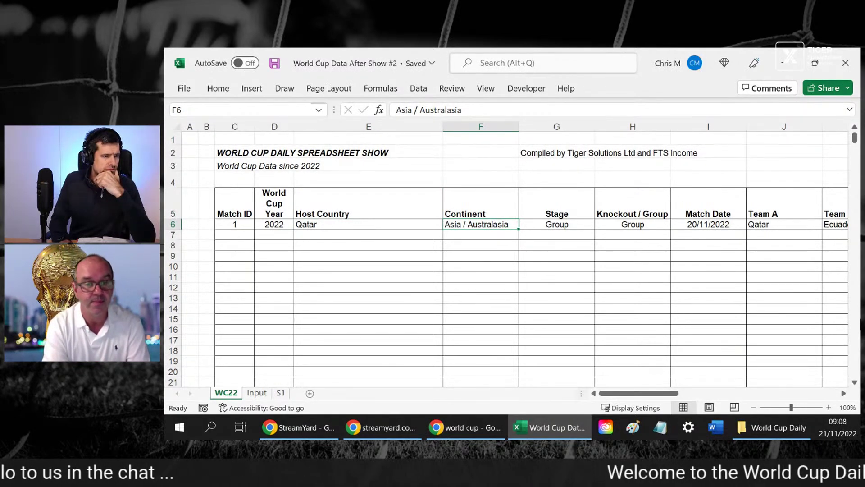
pyautogui.click(557, 225)
pyautogui.click(481, 225)
pyautogui.click(274, 225)
pyautogui.click(235, 224)
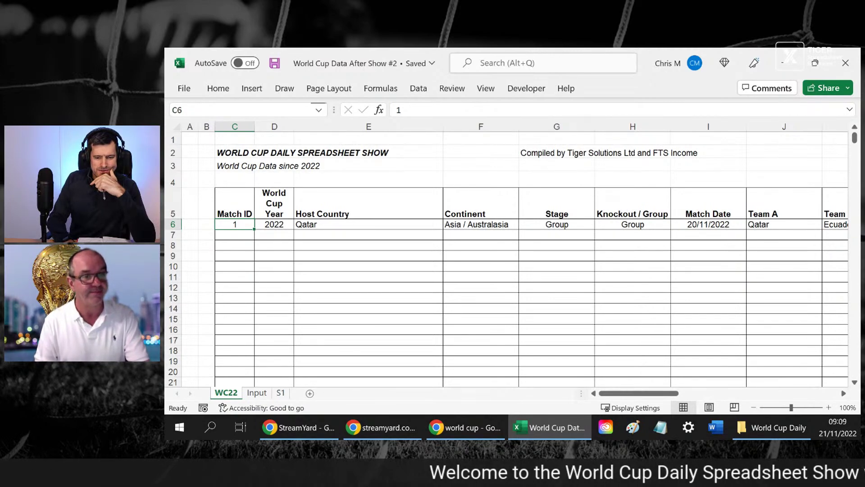
# Bring the Chrome window with the world cup search results to full size and view the day's fixtures
pyautogui.moveTo(860, 99); pyautogui.dragTo(472, 99)
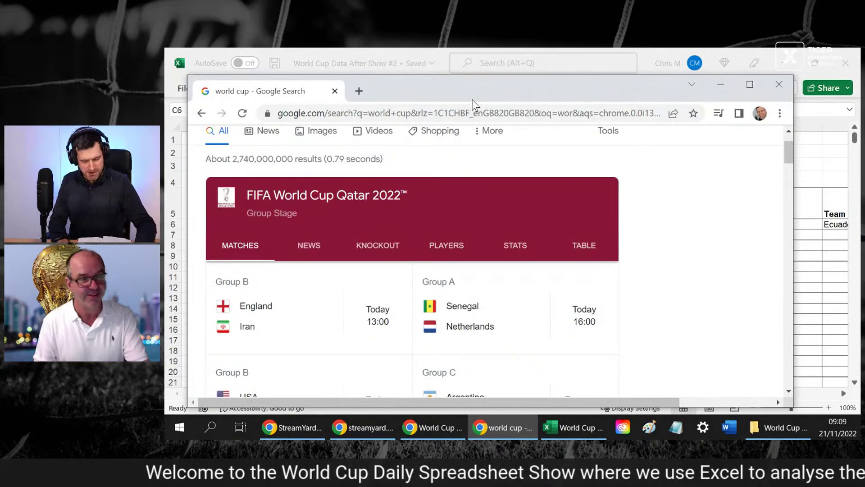
pyautogui.doubleClick(472, 99)
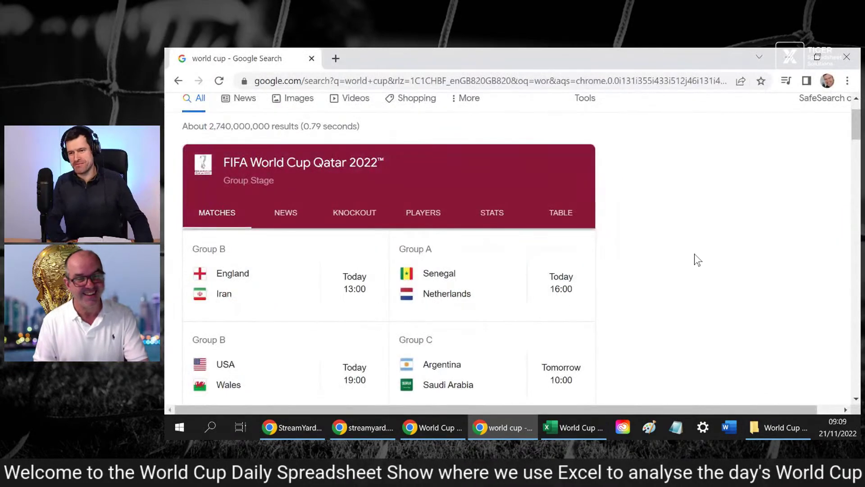
pyautogui.scroll(-1, 734, 260)
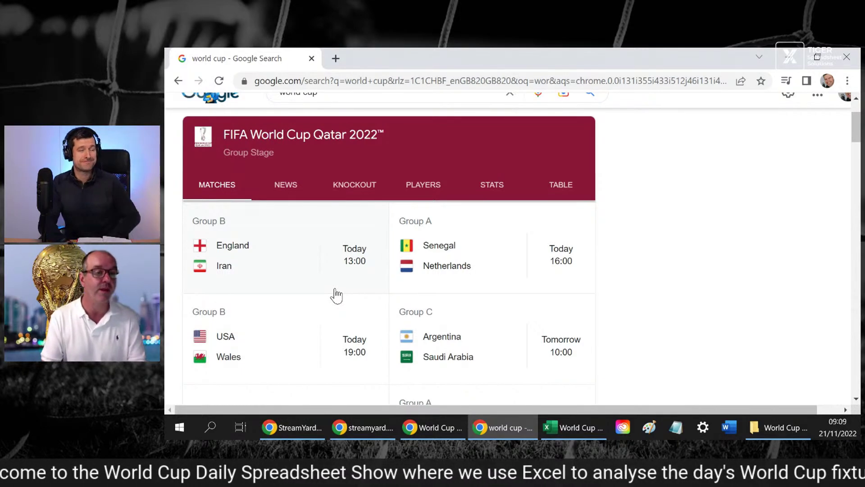
# Switch back to the World Cup workbook in Excel and open its Input sheet
pyautogui.moveTo(560, 436)
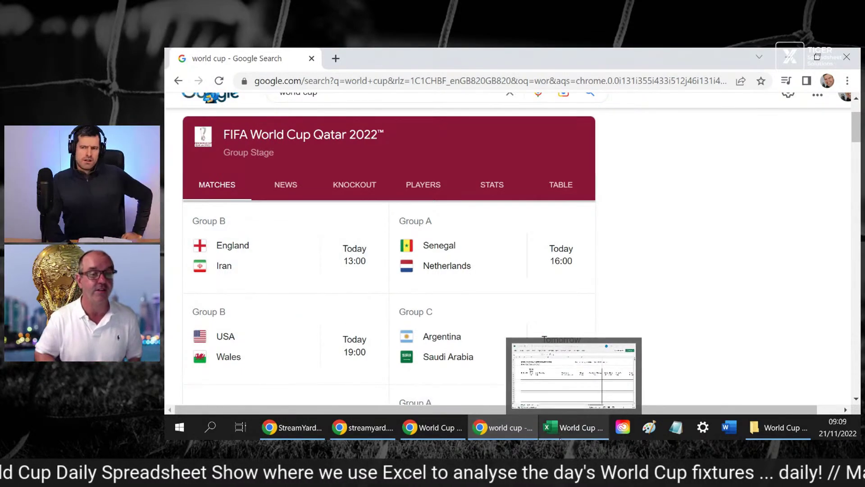
pyautogui.click(544, 338)
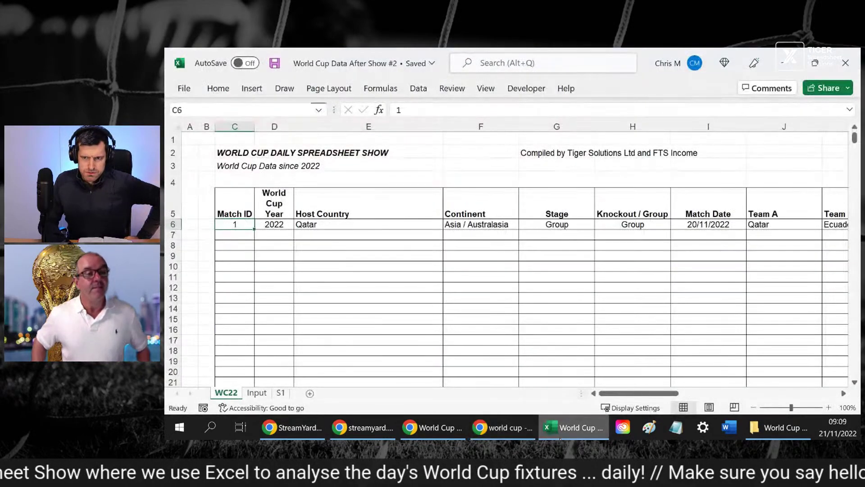
pyautogui.click(260, 394)
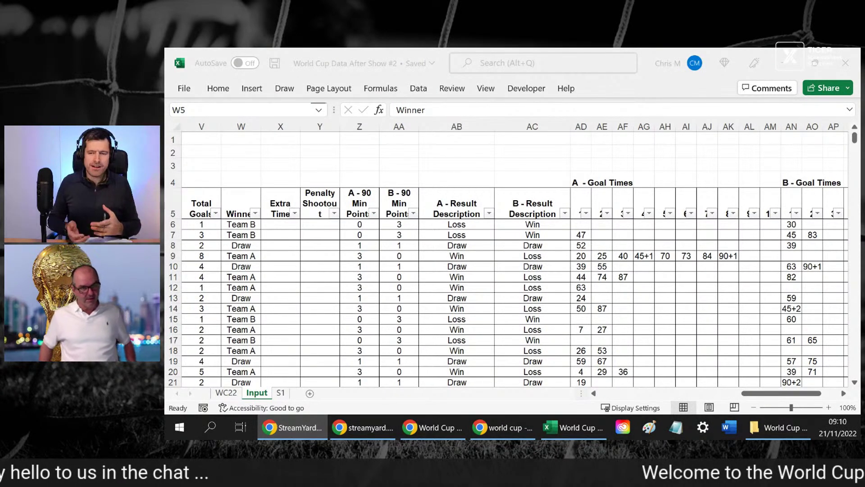
pyautogui.click(244, 266)
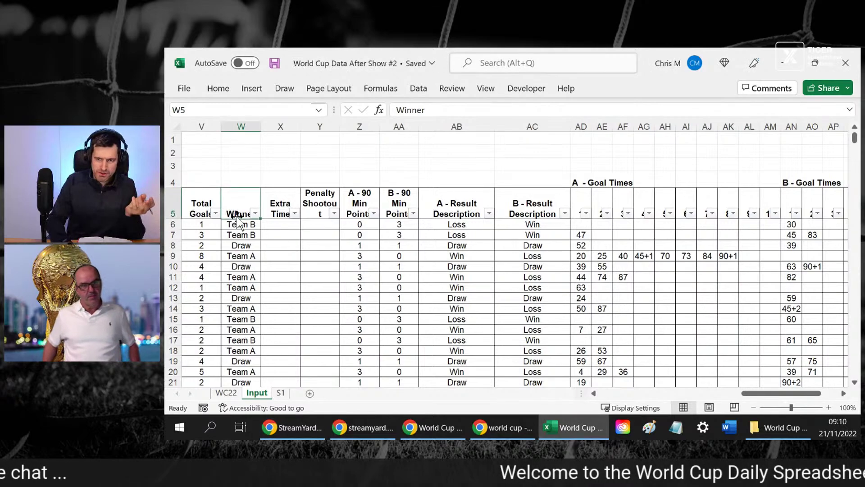
# Examine the column headings of the historical match table, going from Winner back to Match ID and across to Team A
pyautogui.press('Left')
pyautogui.press('Left')
pyautogui.press('Left')
pyautogui.press('Left')
pyautogui.press('Left')
pyautogui.press('Left')
pyautogui.press('Left')
pyautogui.press('Left')
pyautogui.press('Left')
pyautogui.press('Left')
pyautogui.press('Left')
pyautogui.press('Left')
pyautogui.press('Left')
pyautogui.press('Left')
pyautogui.press('Left')
pyautogui.press('Left')
pyautogui.press('Left')
pyautogui.press('Left')
pyautogui.press('Left')
pyautogui.press('Left')
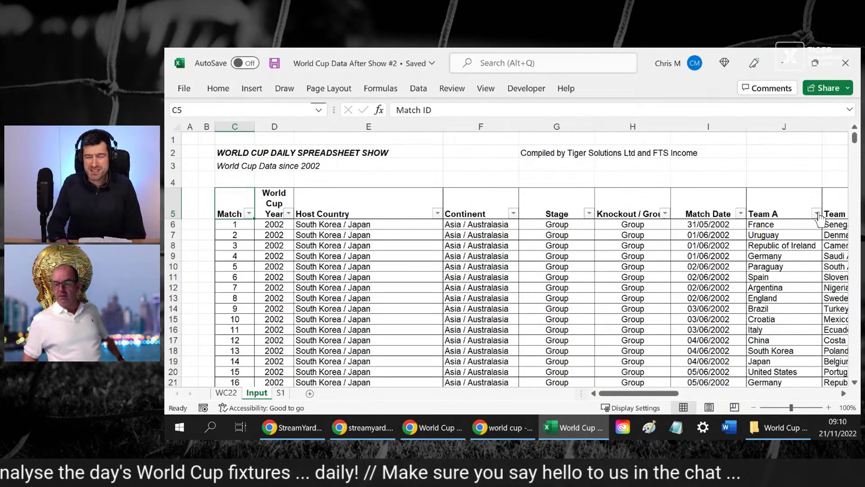
pyautogui.press('Right')
pyautogui.press('Left')
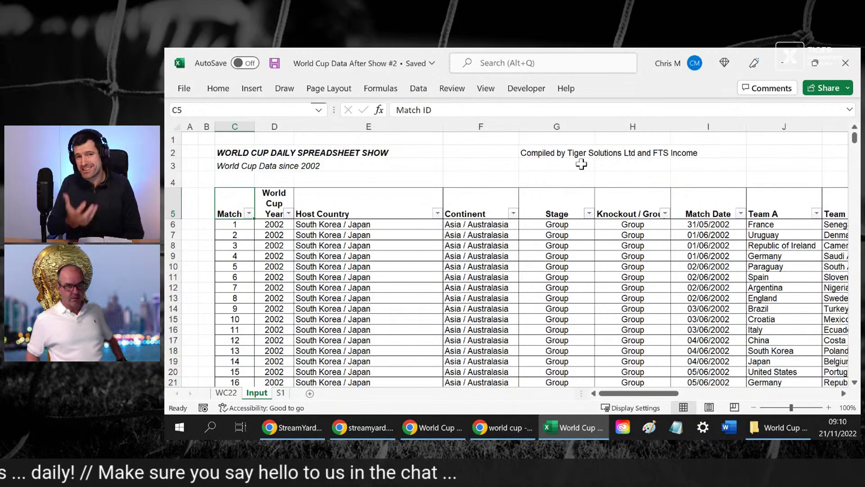
pyautogui.press('Right')
pyautogui.press('Right')
pyautogui.press('Right')
pyautogui.press('Right')
pyautogui.press('Right')
pyautogui.press('Right')
pyautogui.press('Right')
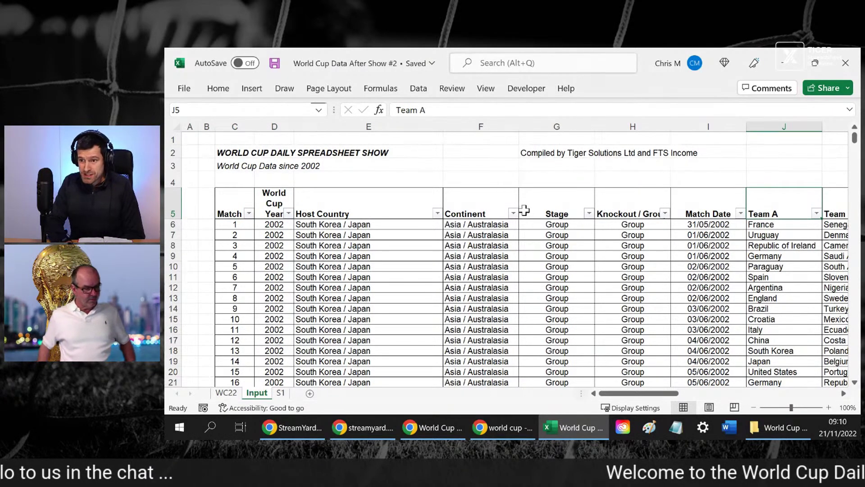
# Turn off the header filter and reapply it to the entire match table starting from the Match ID heading
pyautogui.click(223, 212)
pyautogui.hotkey('ctrl', 'shift', 'l')
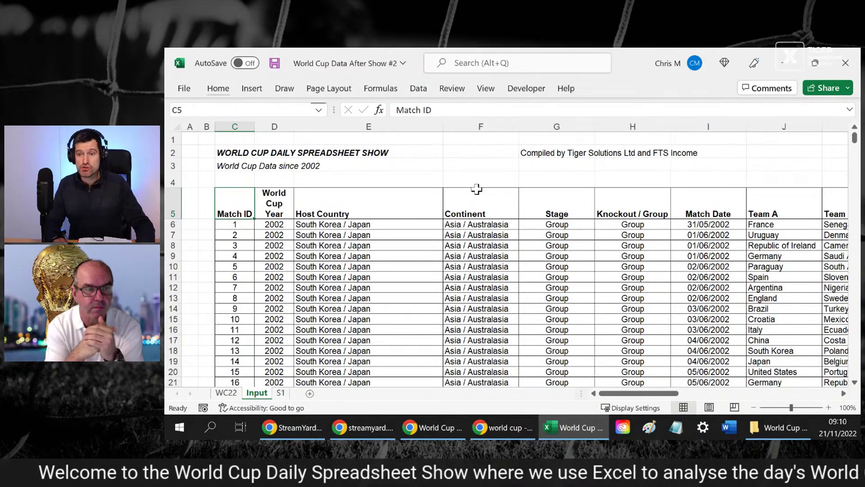
pyautogui.hotkey('ctrl', 'shift', 'Right')
pyautogui.hotkey('ctrl', 'shift', 'Down')
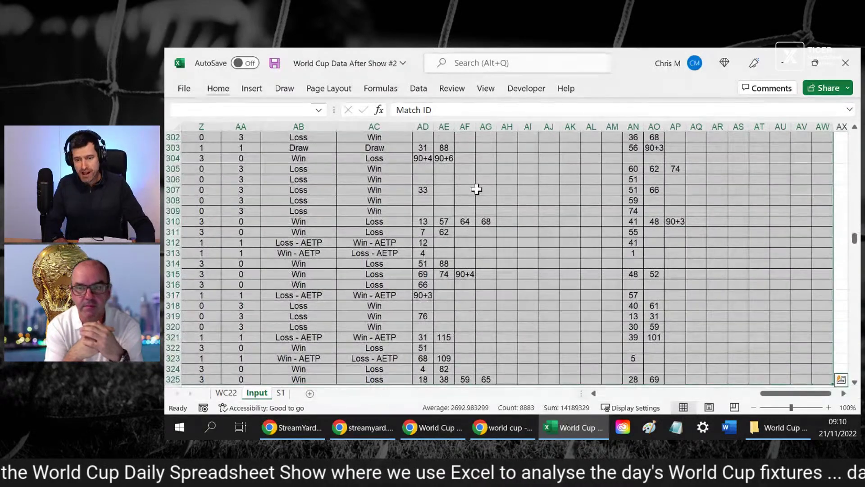
pyautogui.press('alt')
pyautogui.press('a')
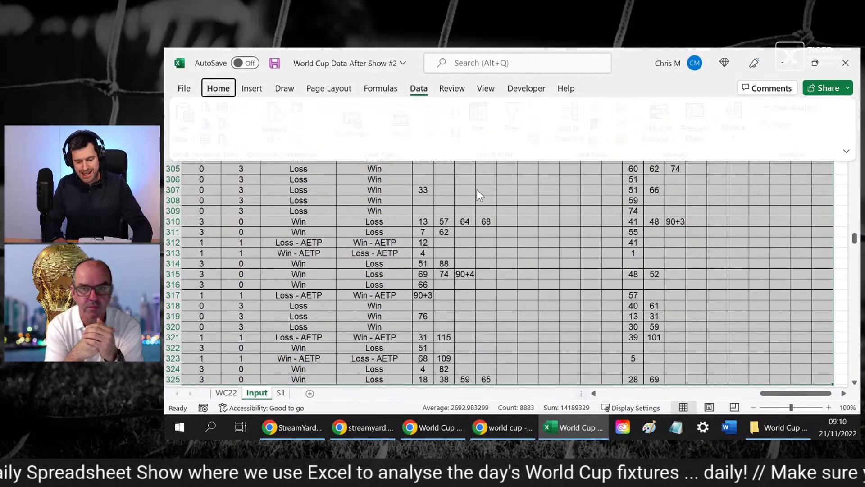
pyautogui.press('Escape')
pyautogui.press('Escape')
pyautogui.press('Up')
pyautogui.press('Up')
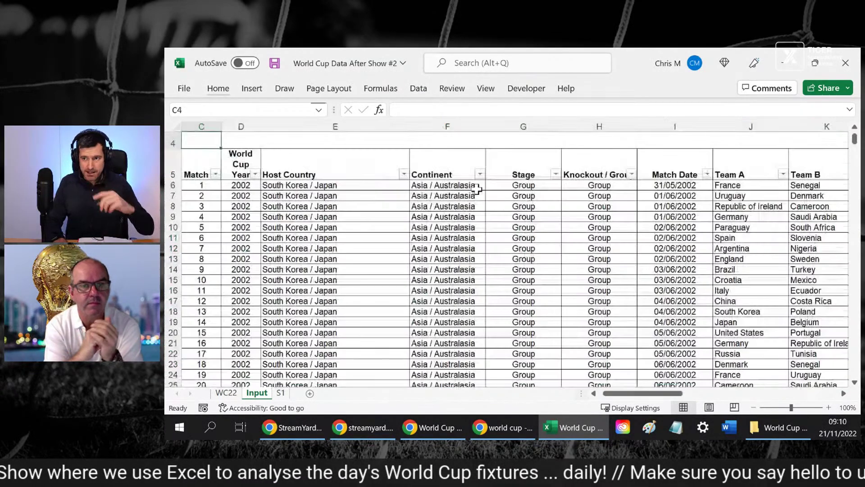
# Review the filter-enabled headings of the match table from Match ID across to A - Rating
pyautogui.press('Down')
pyautogui.press('Down')
pyautogui.press('Left')
pyautogui.press('Left')
pyautogui.press('Right')
pyautogui.press('Right')
pyautogui.press('Right')
pyautogui.press('Right')
pyautogui.press('Right')
pyautogui.press('Right')
pyautogui.press('Right')
pyautogui.press('Right')
pyautogui.press('Right')
pyautogui.press('Right')
pyautogui.press('Right')
pyautogui.press('Right')
pyautogui.press('Right')
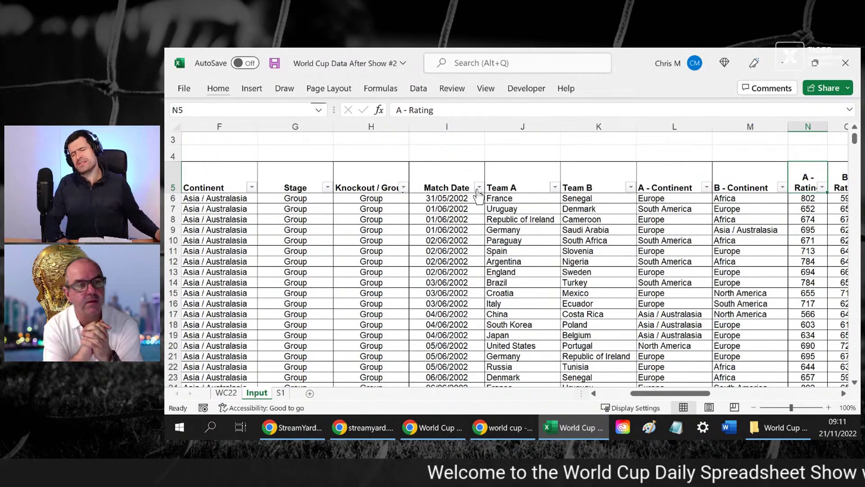
# Filter the Team A column to show only England matches
pyautogui.click(555, 188)
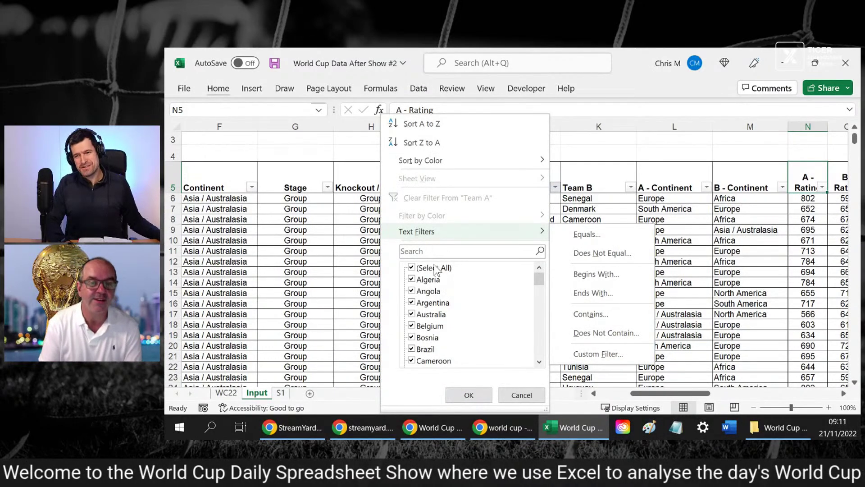
pyautogui.click(435, 269)
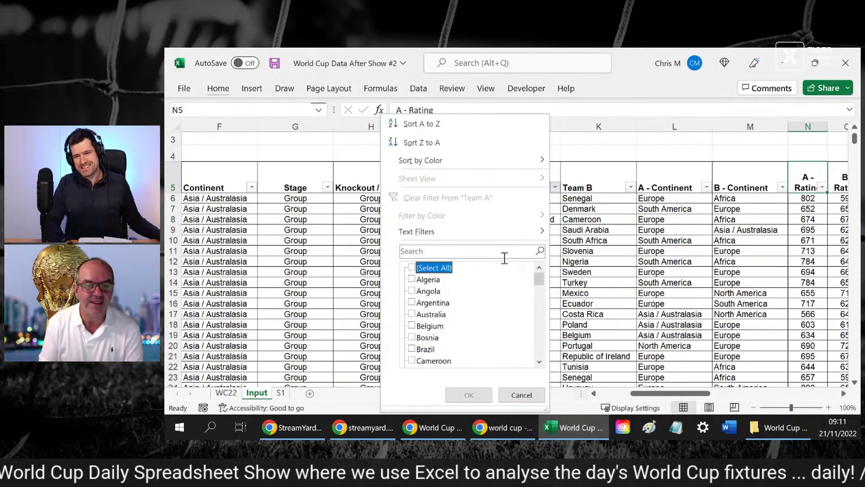
pyautogui.click(497, 250)
pyautogui.write('En')
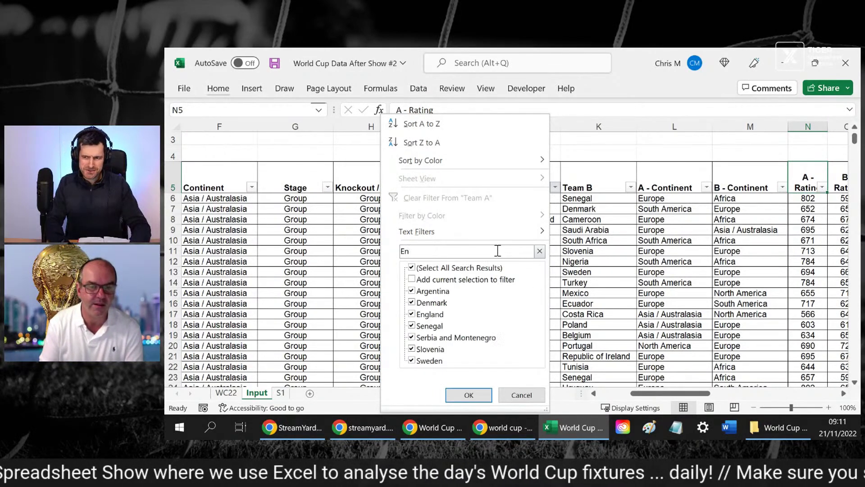
pyautogui.write('gl')
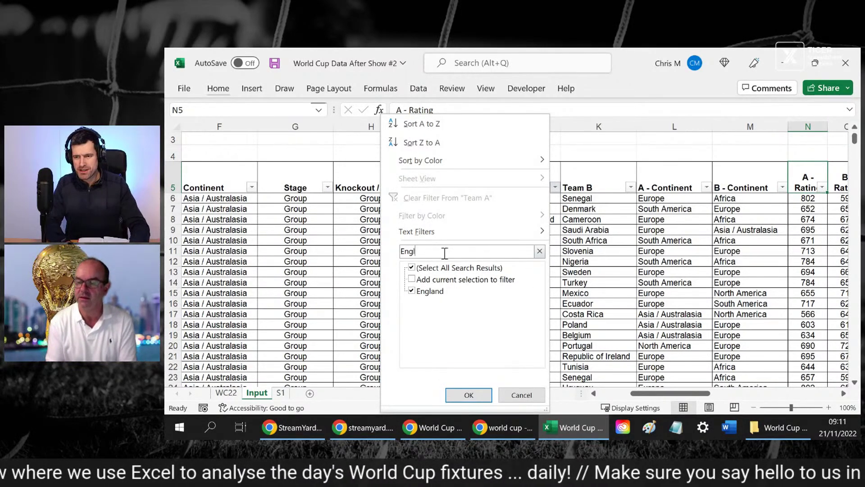
pyautogui.click(411, 267)
pyautogui.click(426, 292)
pyautogui.click(452, 394)
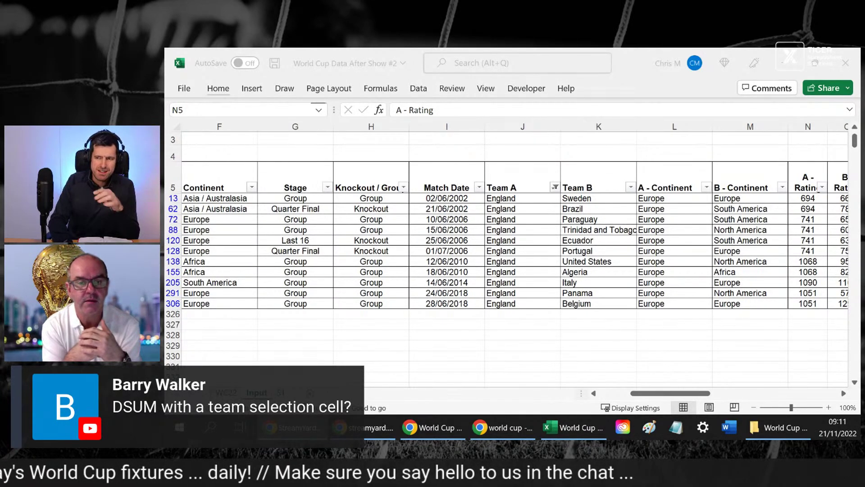
# Look through the filtered England matches and their headings, ending at Match ID
pyautogui.click(525, 175)
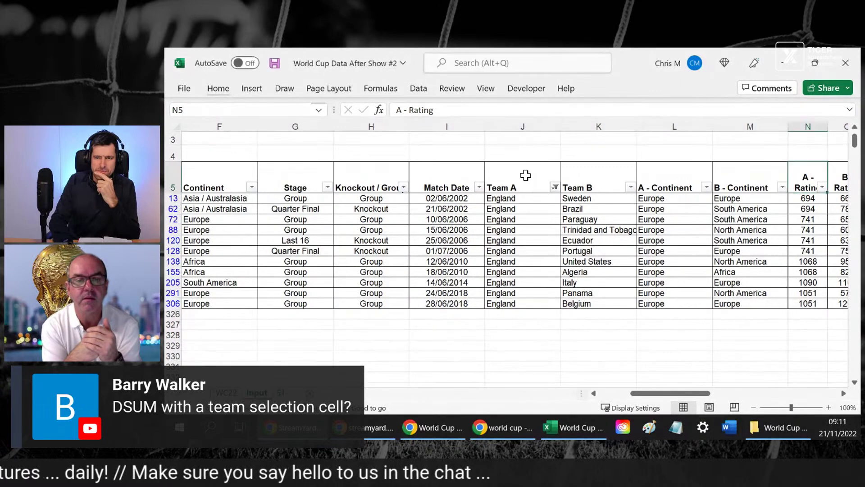
pyautogui.click(525, 176)
pyautogui.press('Down')
pyautogui.press('Down')
pyautogui.press('Up')
pyautogui.press('Up')
pyautogui.press('Left')
pyautogui.press('Left')
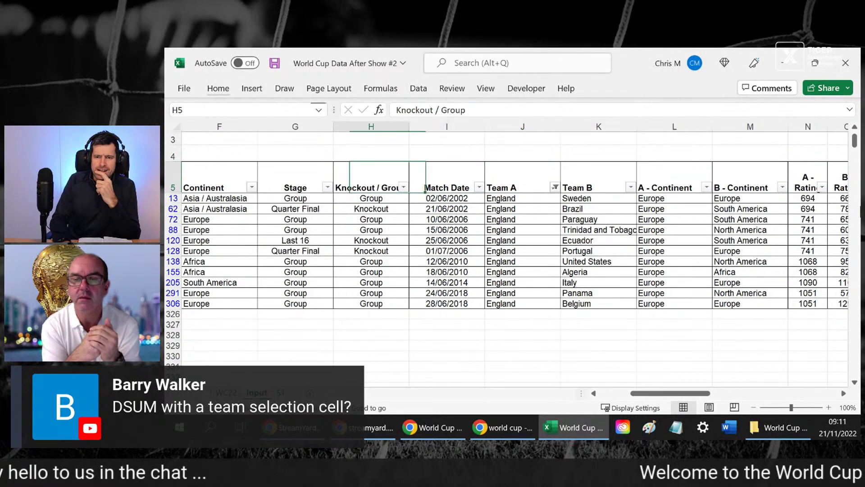
pyautogui.hotkey('ctrl', 'Left')
pyautogui.press('Right')
pyautogui.press('Right')
pyautogui.press('Right')
pyautogui.press('Right')
pyautogui.press('Right')
pyautogui.press('Left')
pyautogui.press('Left')
pyautogui.press('Left')
pyautogui.press('Left')
pyautogui.press('Left')
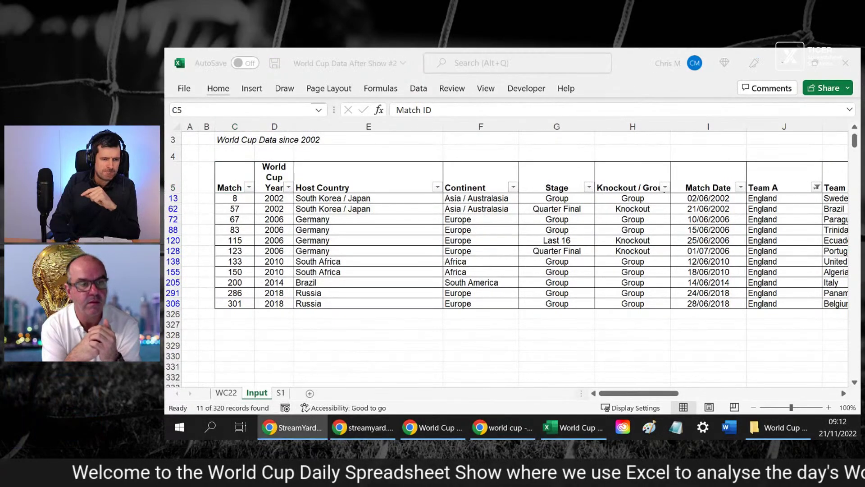
# Insert a new worksheet and rename it S2
pyautogui.click(310, 395)
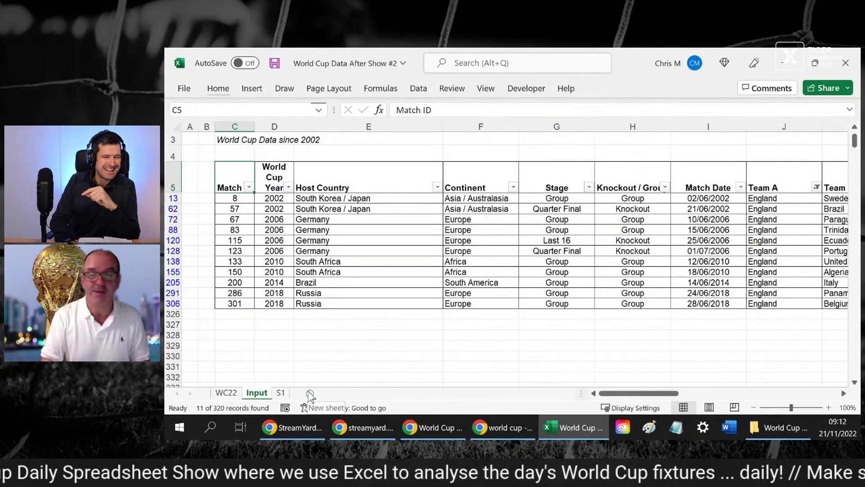
pyautogui.click(310, 395)
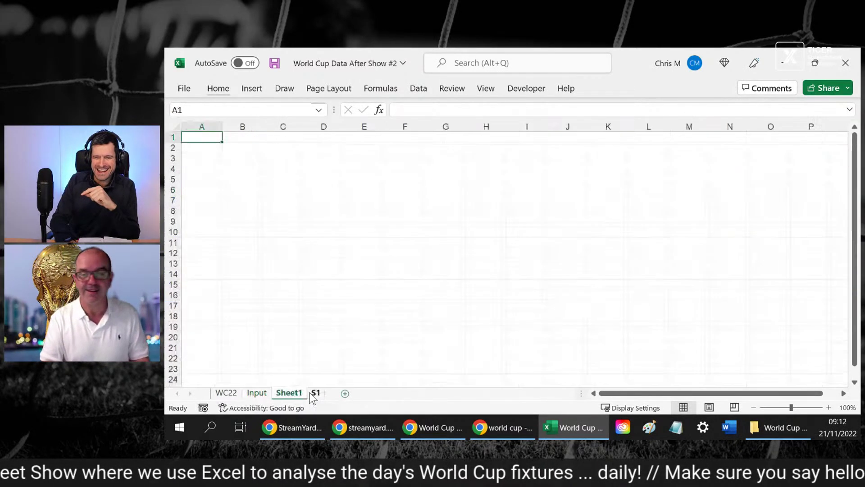
pyautogui.press('alt')
pyautogui.write('ohrS2')
pyautogui.press('Return')
# Move the S2 sheet so that it follows S1
pyautogui.click(345, 315)
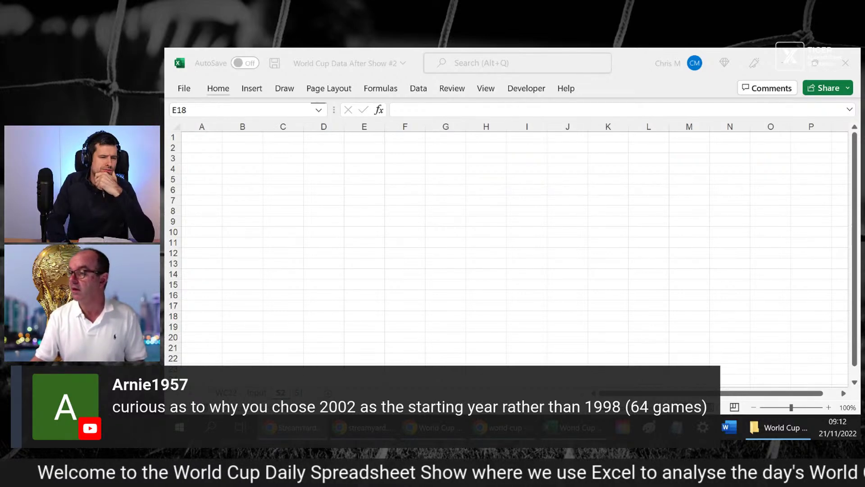
pyautogui.click(287, 396)
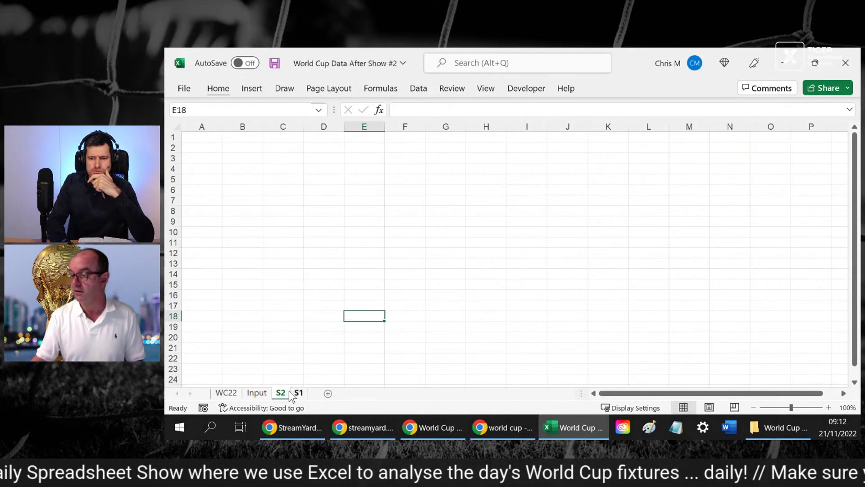
pyautogui.moveTo(284, 399); pyautogui.dragTo(325, 399)
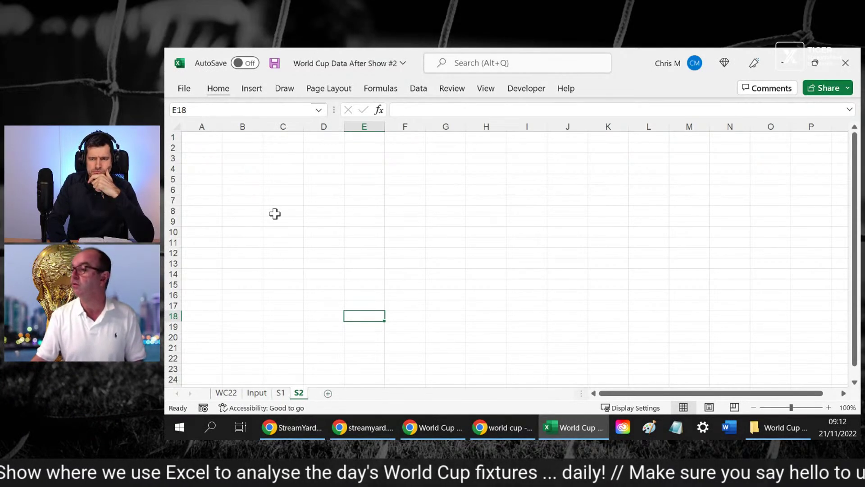
# Enter the label "Filter formula experiment" in cell B4 of S2 and select cell B6
pyautogui.click(248, 169)
pyautogui.write('Filter formula experiment')
pyautogui.press('Return')
pyautogui.press('Down')
pyautogui.press('Down')
pyautogui.press('Down')
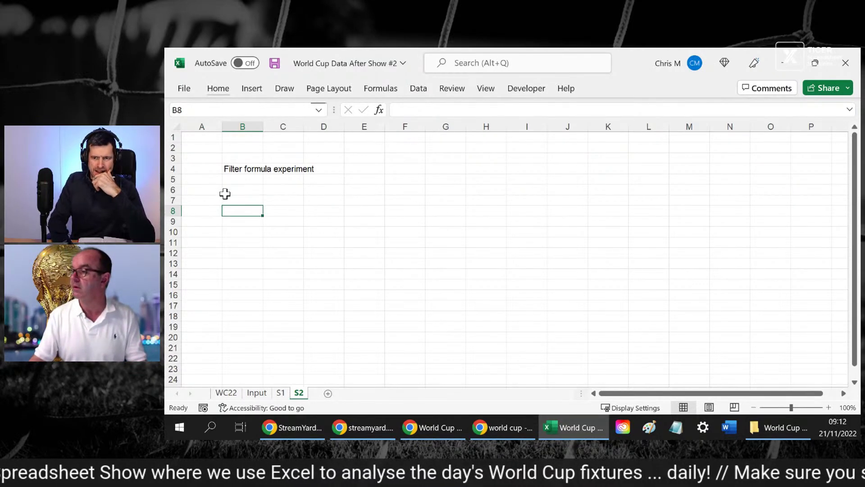
pyautogui.click(231, 191)
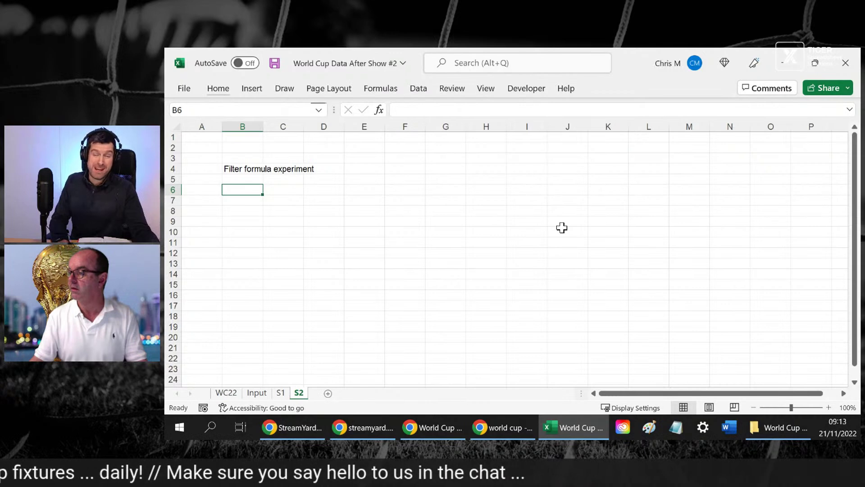
pyautogui.press('Down')
pyautogui.press('Down')
pyautogui.press('Up')
pyautogui.press('Up')
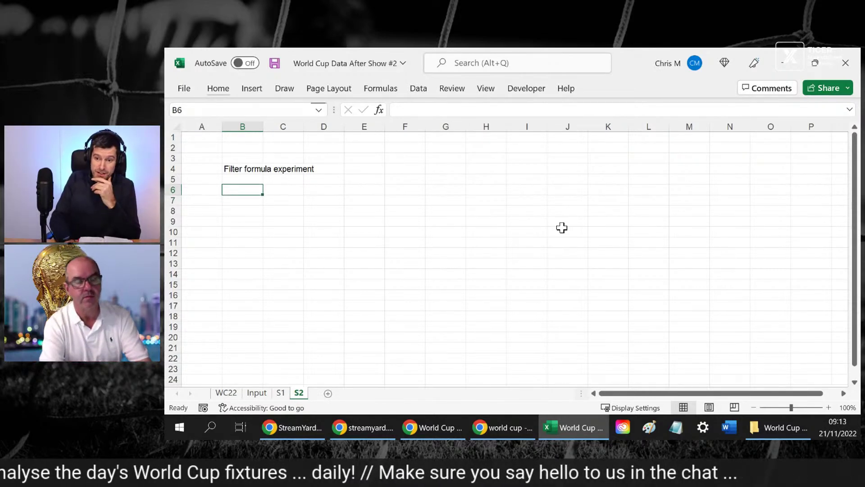
# View the goal statistics on S1 and return to the filtered match data on the Input sheet
pyautogui.click(279, 394)
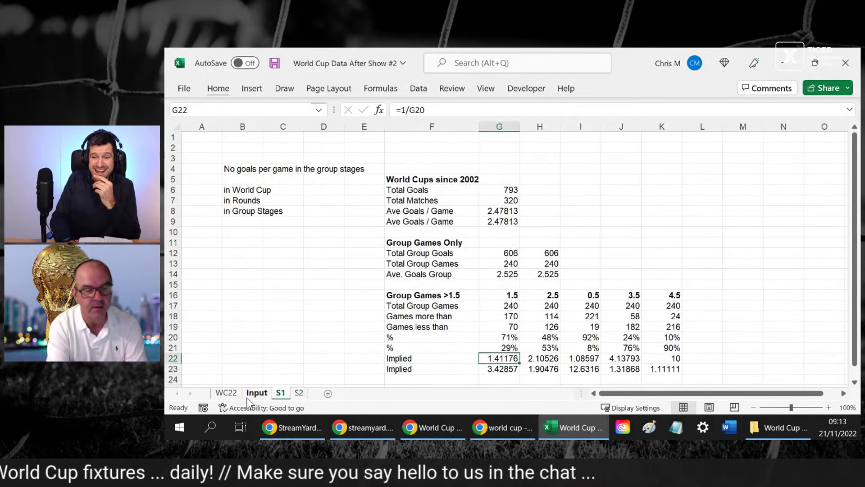
pyautogui.click(257, 393)
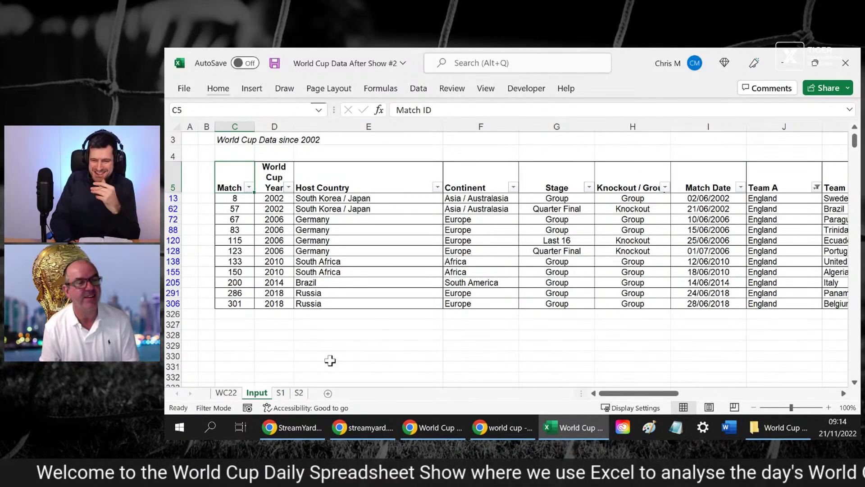
pyautogui.click(299, 392)
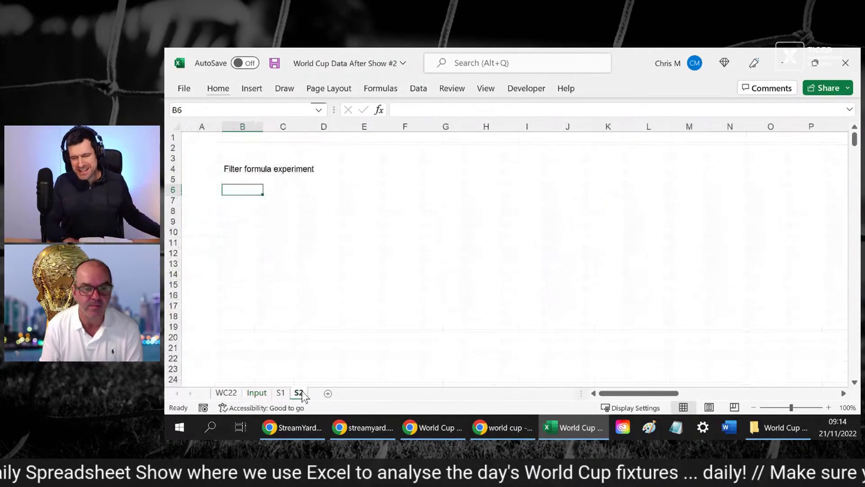
pyautogui.press('Down')
pyautogui.press('Up')
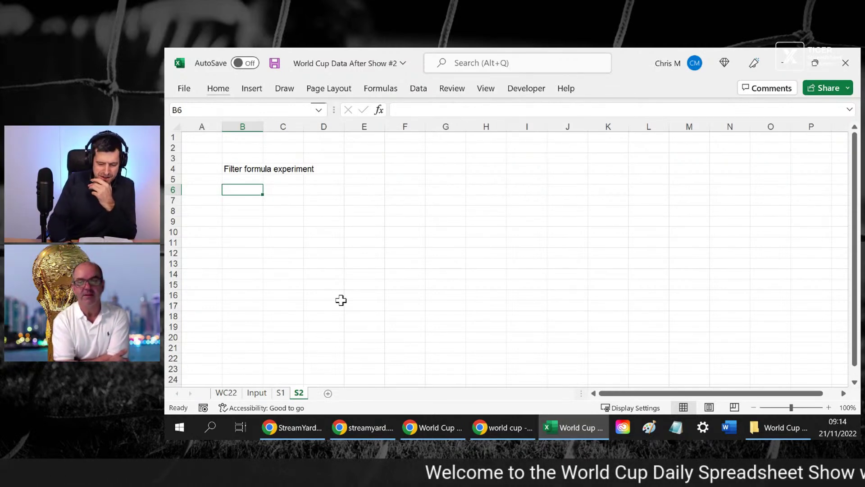
pyautogui.write('=filt')
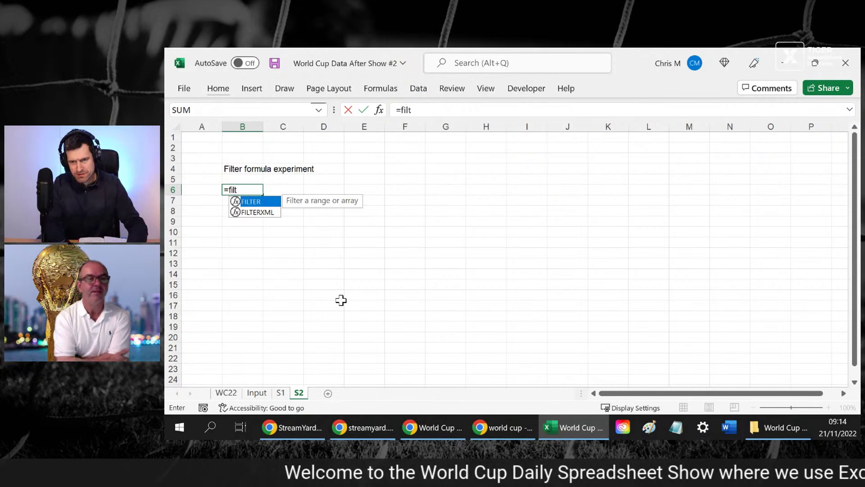
pyautogui.write('er(')
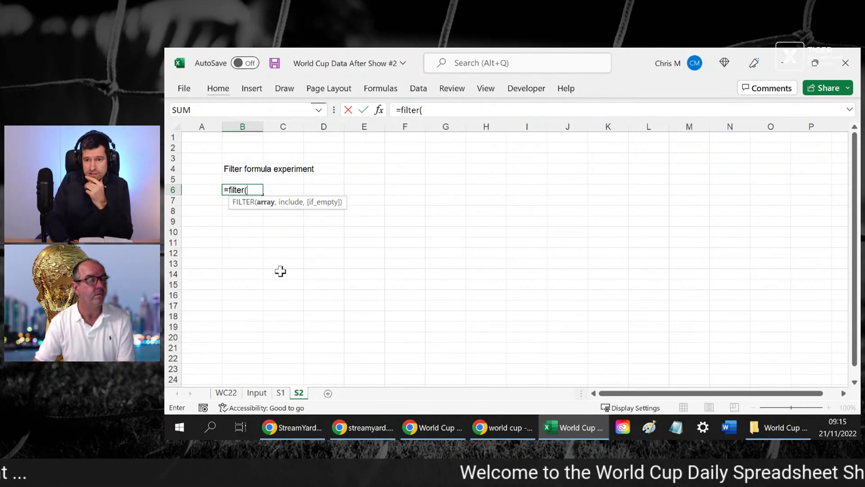
pyautogui.click(256, 392)
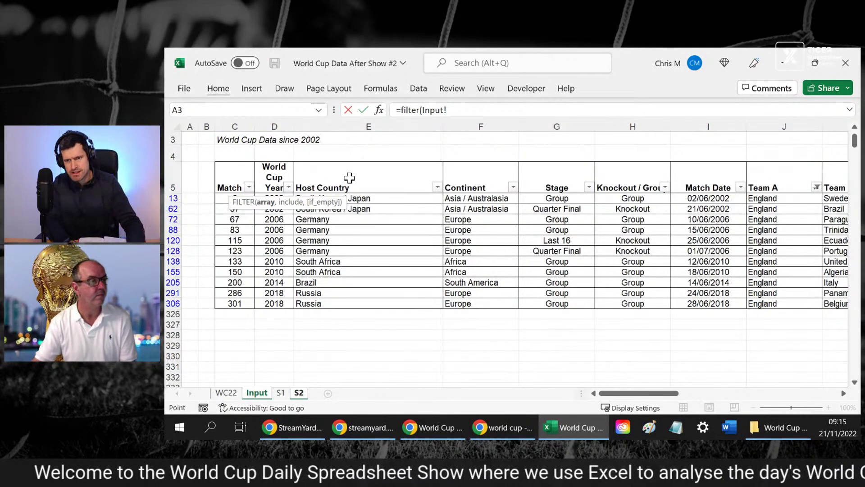
pyautogui.press('Escape')
# Clear the Team A filter on the Input sheet so that all the match data is included
pyautogui.click(256, 392)
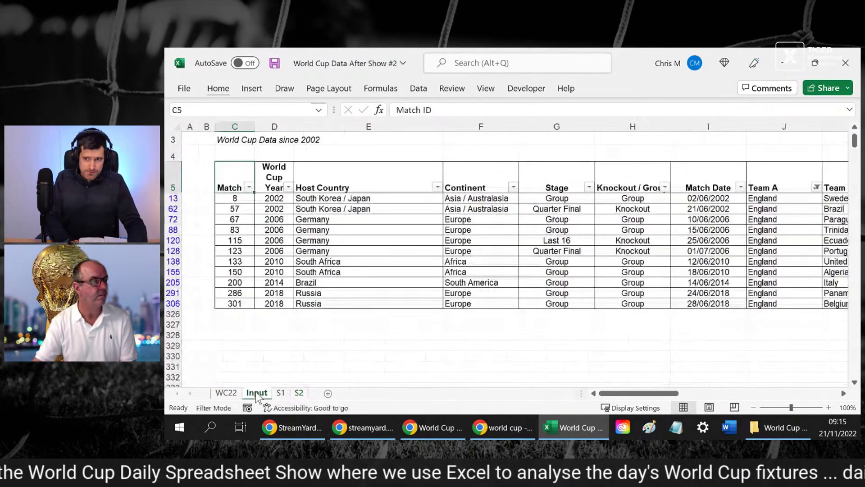
pyautogui.click(341, 174)
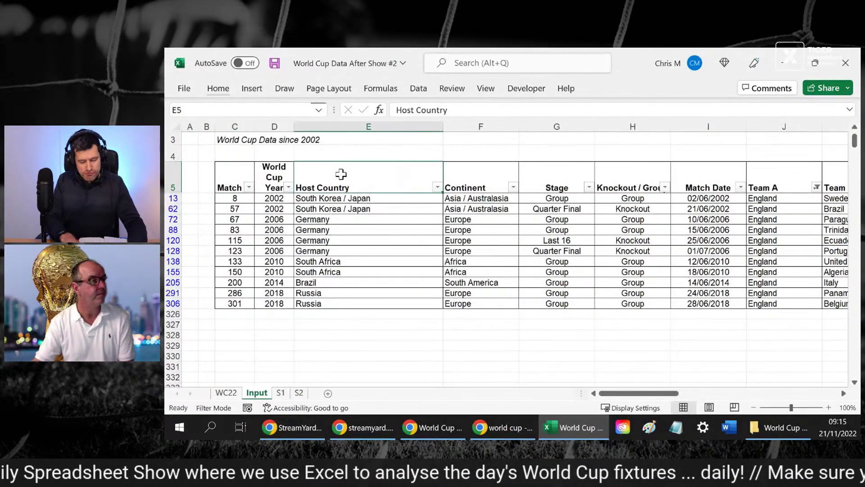
pyautogui.press('alt')
pyautogui.press('a')
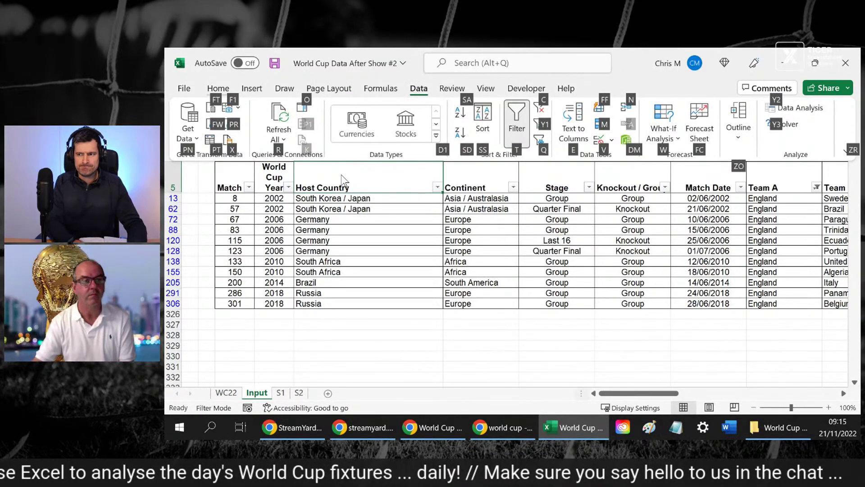
pyautogui.press('c')
pyautogui.press('Left')
pyautogui.press('Right')
pyautogui.press('Right')
pyautogui.press('Right')
pyautogui.press('Left')
pyautogui.press('Left')
pyautogui.press('Left')
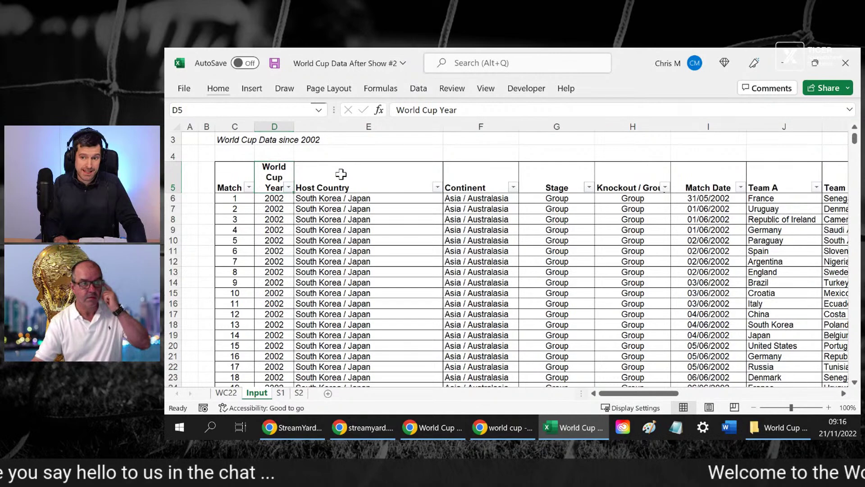
# Start a FILTER formula in cell B6 of S2 with the whole match table, Input!C5:AW325, as its array
pyautogui.hotkey('ctrl', 'pagedown')
pyautogui.hotkey('ctrl', 'pagedown')
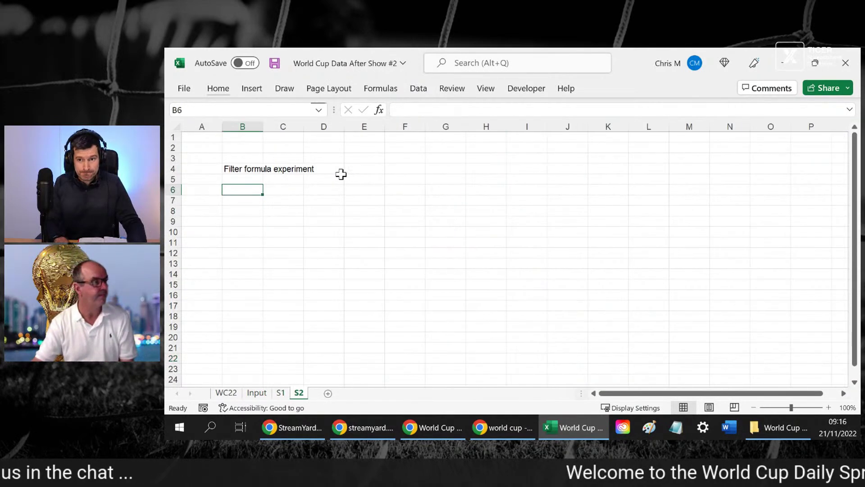
pyautogui.write('=fi')
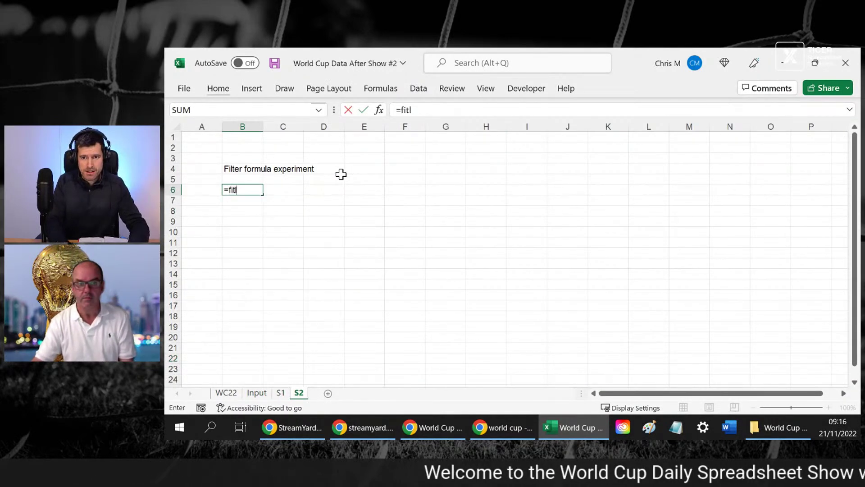
pyautogui.write('lter(')
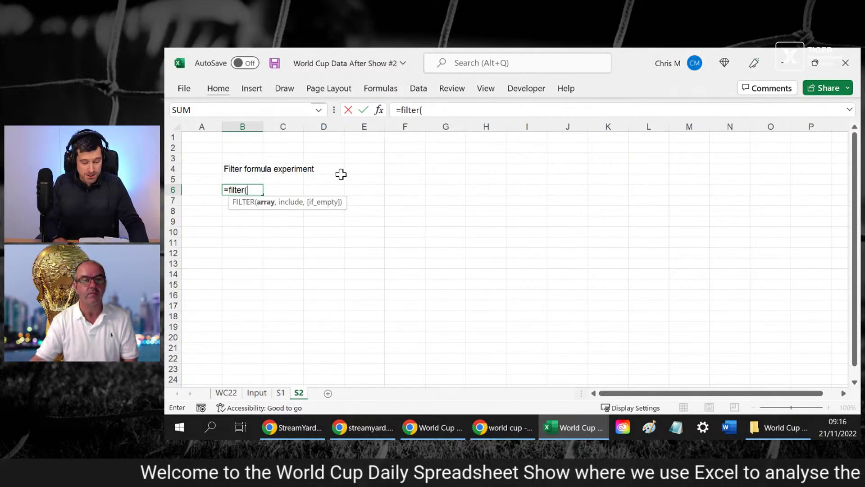
pyautogui.hotkey('ctrl', 'pageup')
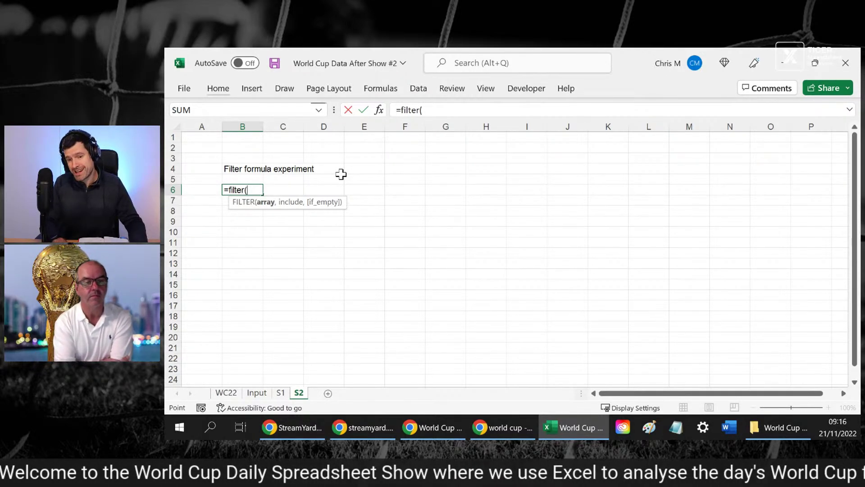
pyautogui.hotkey('ctrl', 'pageup')
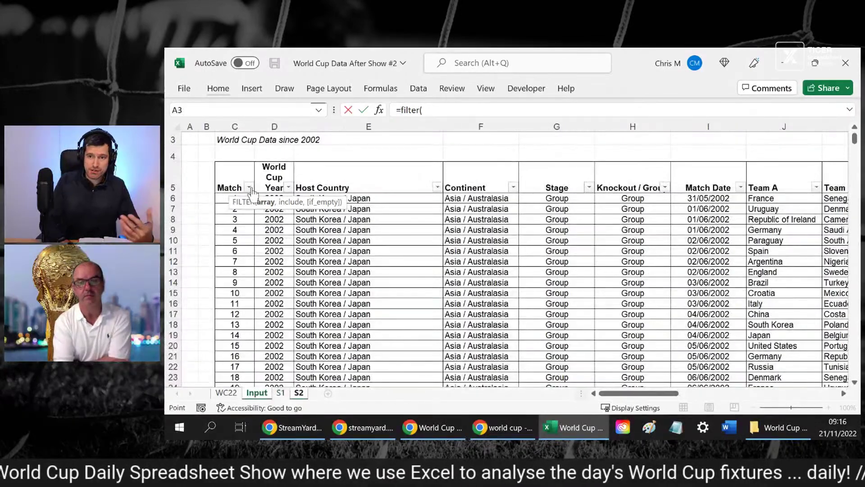
pyautogui.click(229, 180)
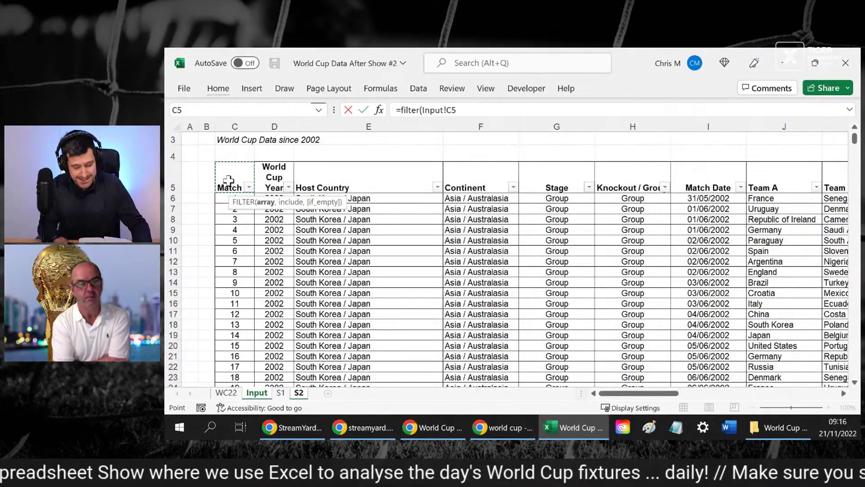
pyautogui.hotkey('ctrl', 'shift', 'Right')
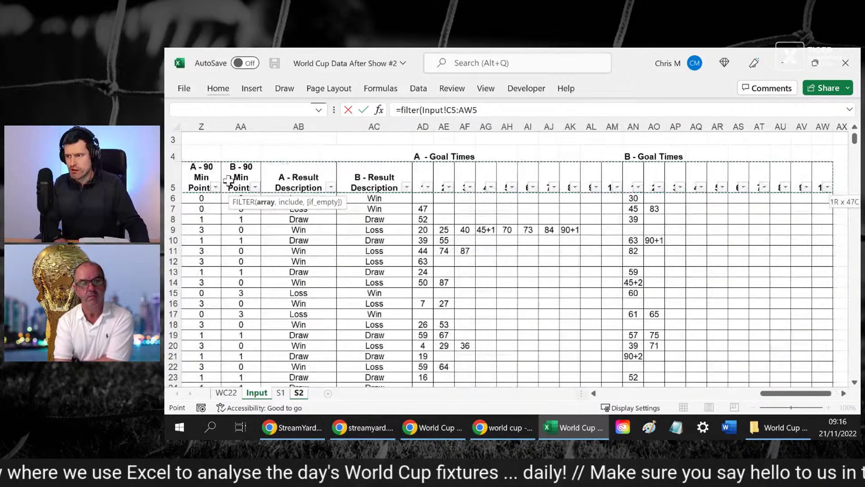
pyautogui.hotkey('ctrl', 'shift', 'Down')
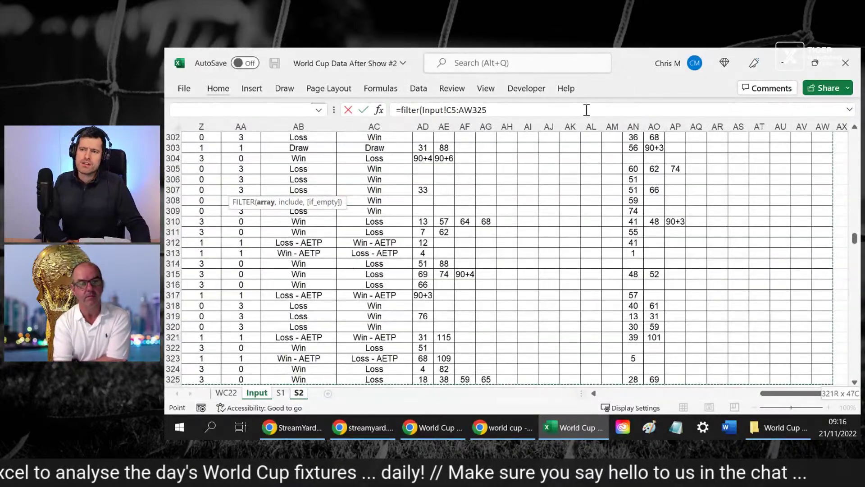
pyautogui.click(525, 109)
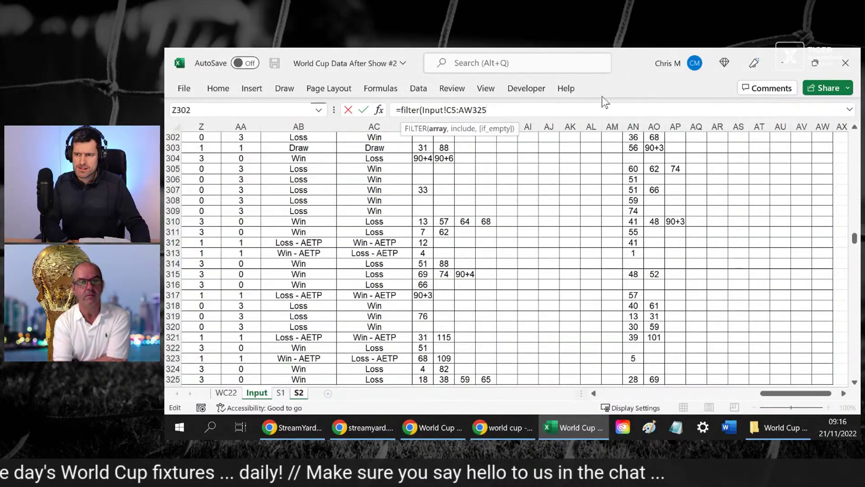
pyautogui.write(',')
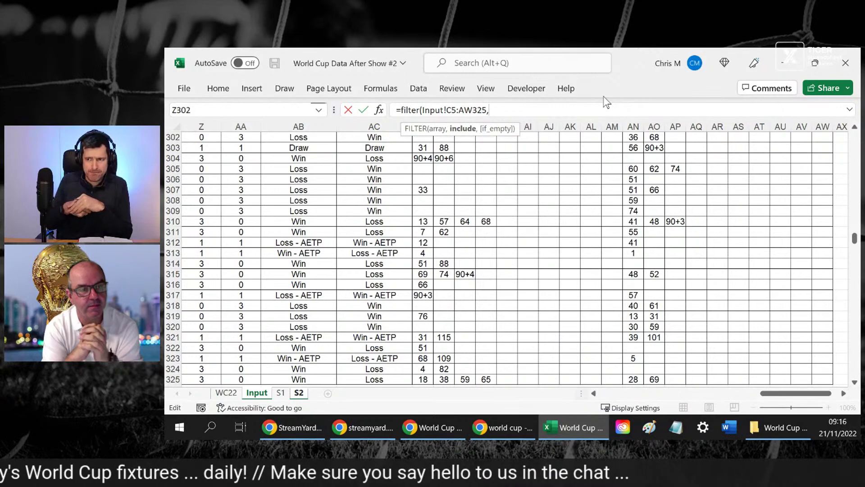
# Set the formula's include range to the Team A column, Input!J5:J325
pyautogui.click(288, 211)
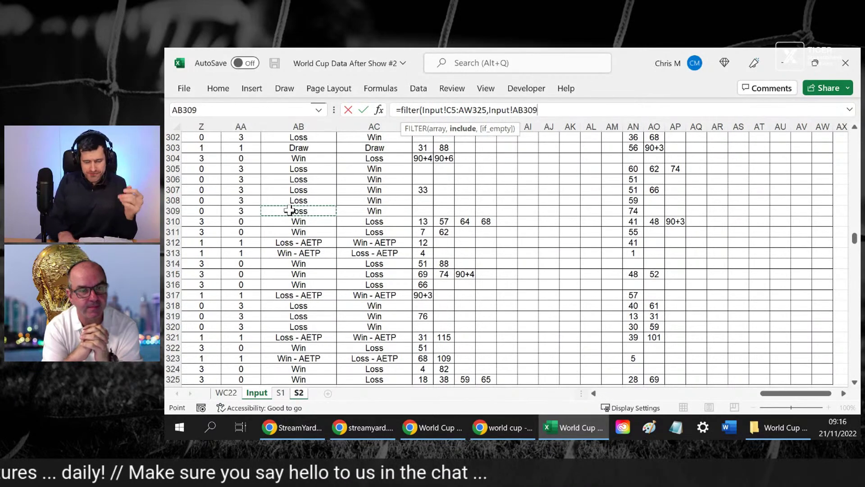
pyautogui.hotkey('ctrl', 'Up')
pyautogui.press('Left')
pyautogui.press('Left')
pyautogui.press('Left')
pyautogui.press('Left')
pyautogui.press('Left')
pyautogui.press('Left')
pyautogui.press('Left')
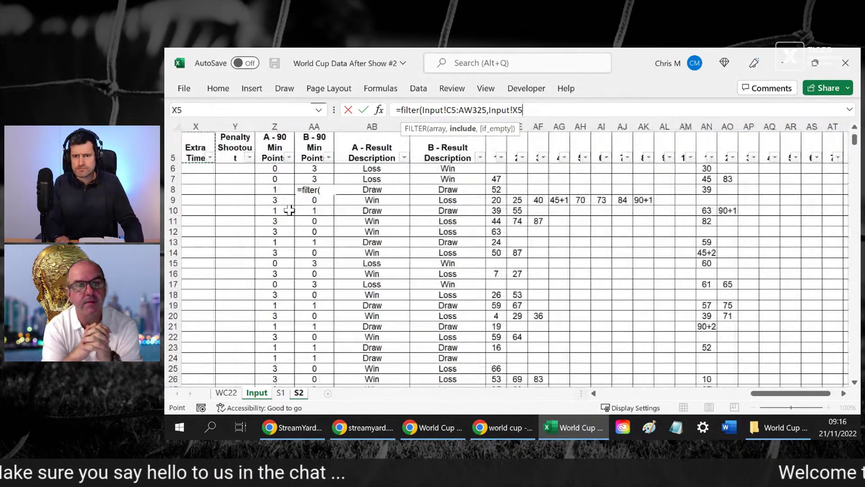
pyautogui.press('Left')
pyautogui.press('Left')
pyautogui.press('Left')
pyautogui.press('Left')
pyautogui.press('Left')
pyautogui.press('Left')
pyautogui.press('Left')
pyautogui.press('Left')
pyautogui.press('Left')
pyautogui.press('Left')
pyautogui.press('Left')
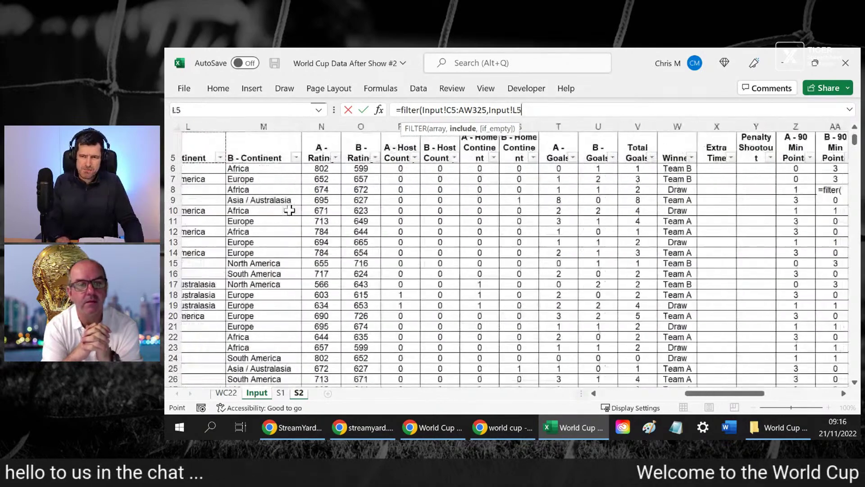
pyautogui.press('Up')
pyautogui.press('Down')
pyautogui.press('Right')
pyautogui.press('Right')
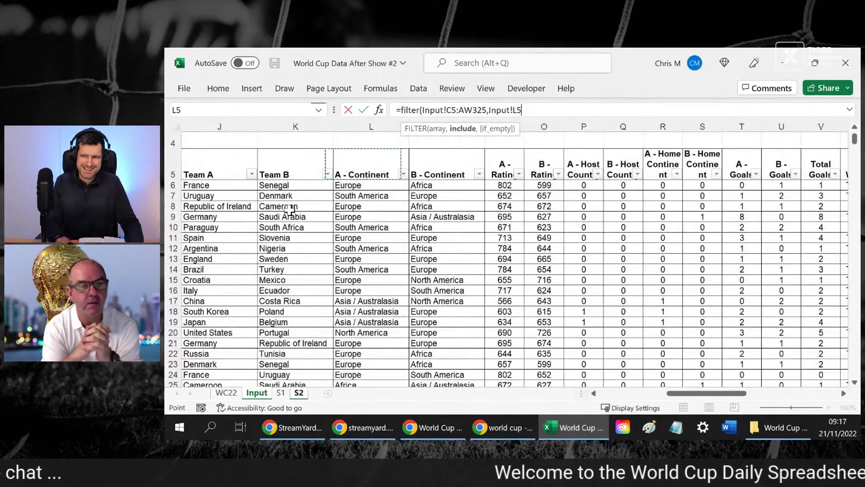
pyautogui.press('Down')
pyautogui.press('Left')
pyautogui.press('Left')
pyautogui.press('Left')
pyautogui.press('Left')
pyautogui.press('Left')
pyautogui.press('Left')
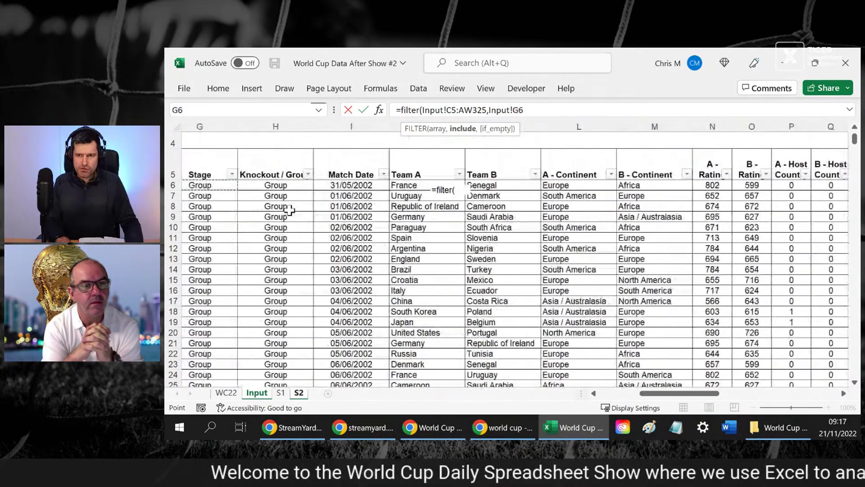
pyautogui.press('Right')
pyautogui.press('Right')
pyautogui.press('Right')
pyautogui.press('Right')
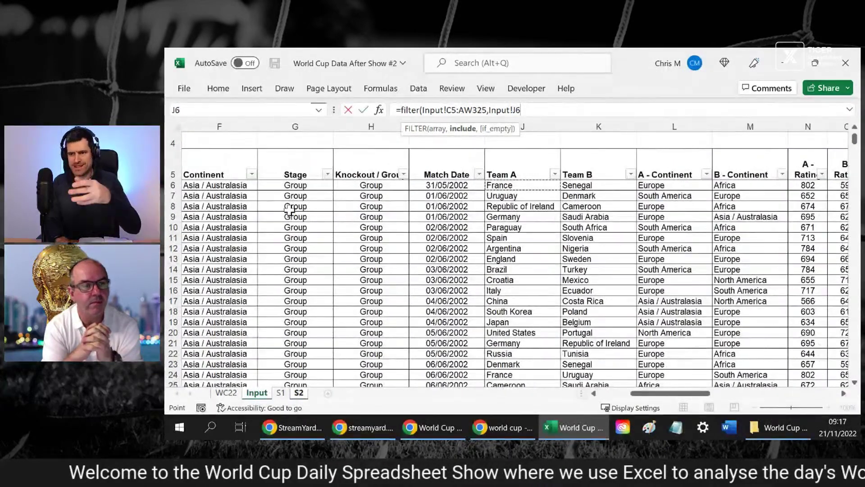
pyautogui.press('Up')
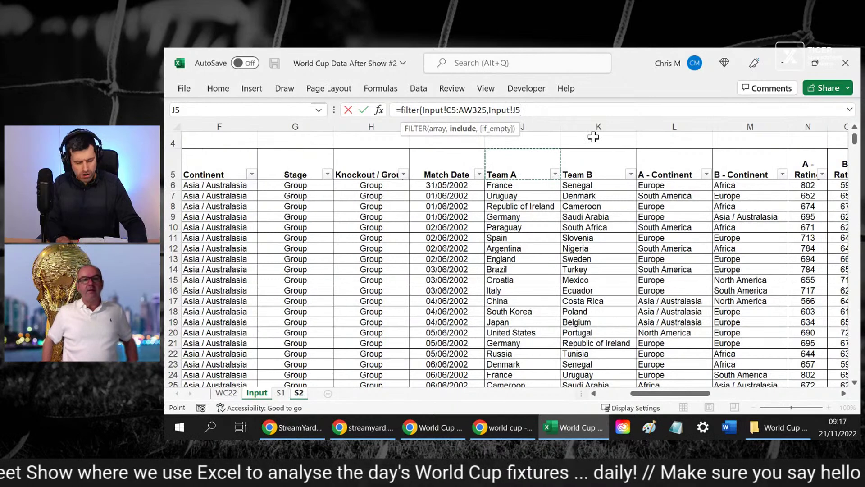
pyautogui.hotkey('ctrl', 'shift', 'Down')
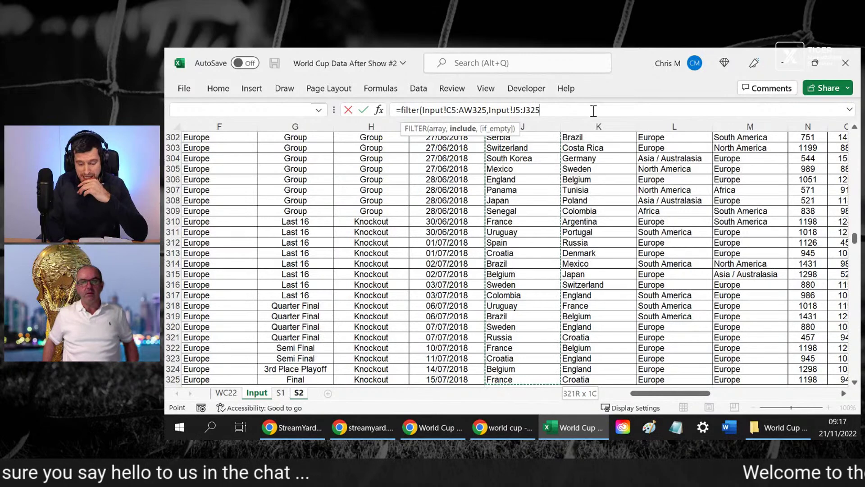
# Complete the include condition as equal to "England" and enter the finished FILTER formula
pyautogui.write('=')
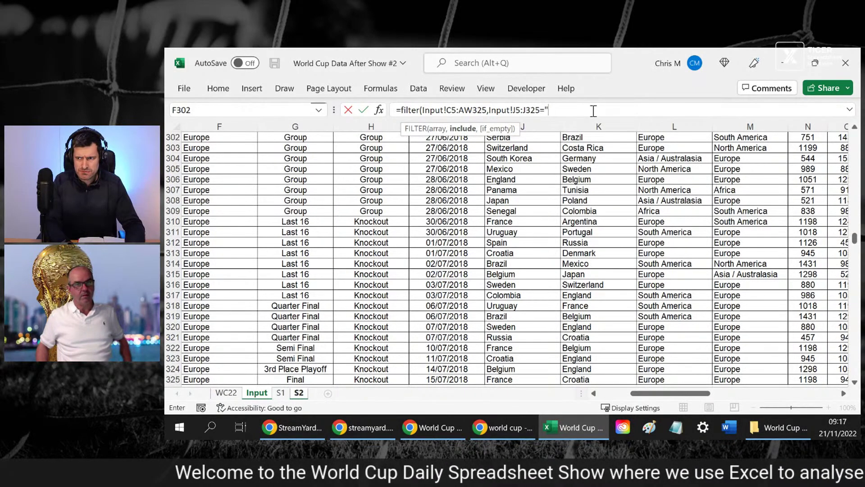
pyautogui.write('"Egnla')
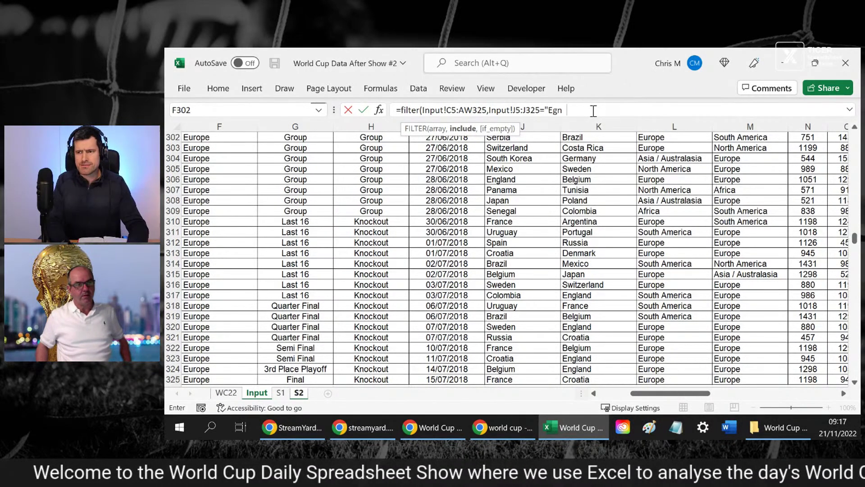
pyautogui.press('BackSpace')
pyautogui.press('BackSpace')
pyautogui.press('BackSpace')
pyautogui.press('BackSpace')
pyautogui.write('ng')
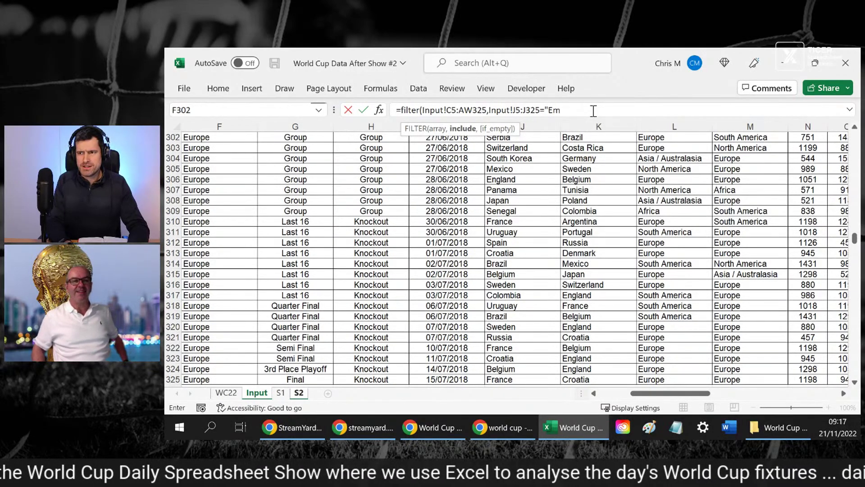
pyautogui.press('BackSpace')
pyautogui.press('BackSpace')
pyautogui.write('n')
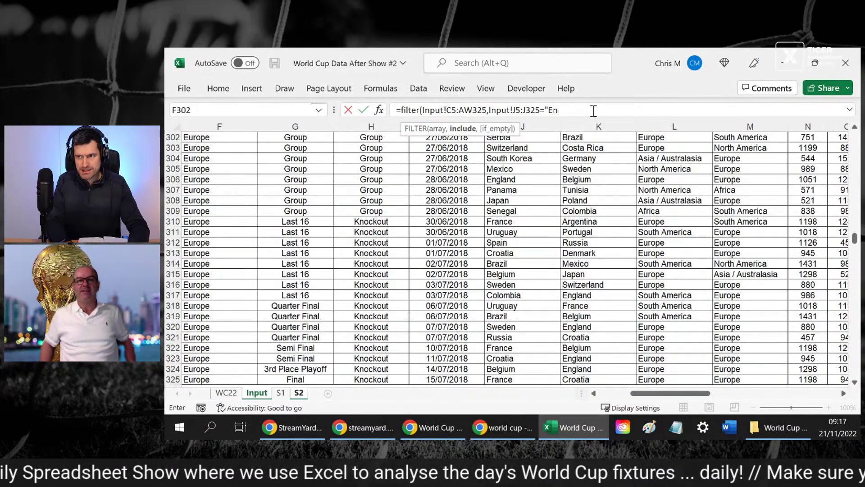
pyautogui.write('gland")')
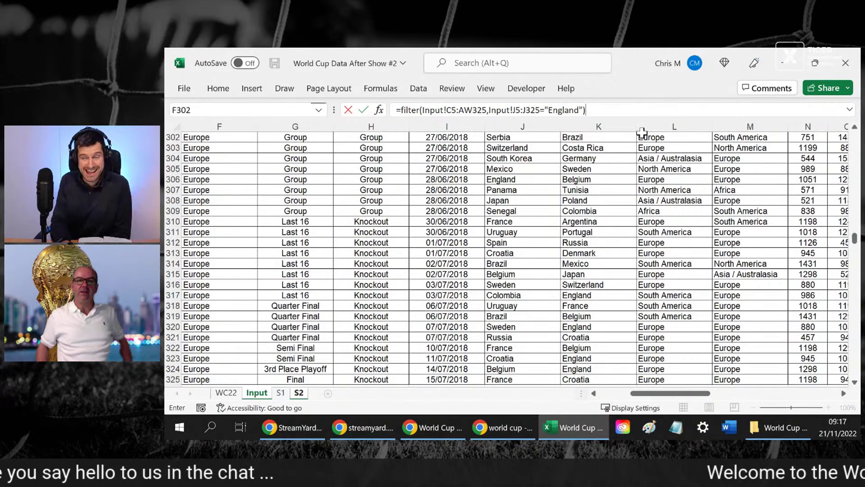
pyautogui.press('Return')
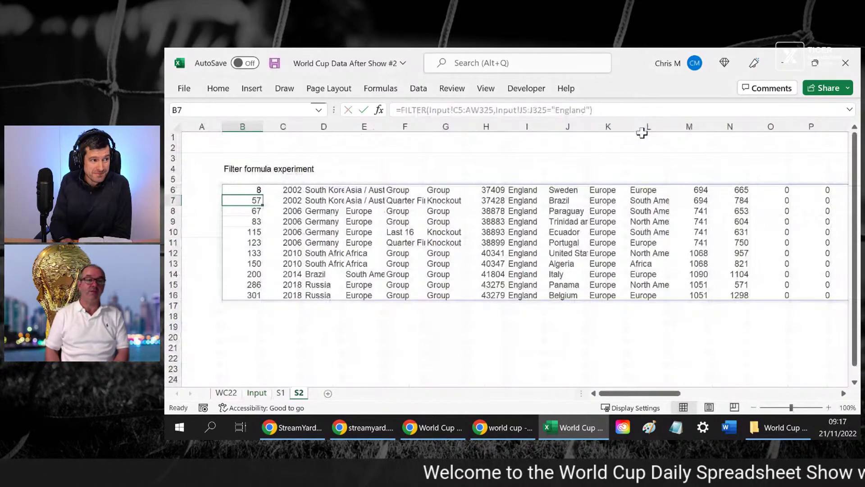
# Examine the FILTER formula in B6 and the spilled match data along row 6
pyautogui.press('Up')
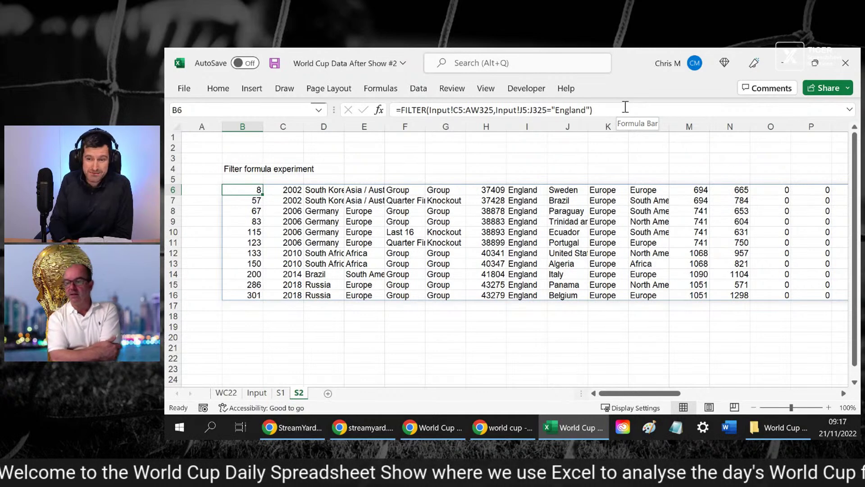
pyautogui.press('Right')
pyautogui.press('Right')
pyautogui.press('Left')
pyautogui.press('Left')
pyautogui.press('Left')
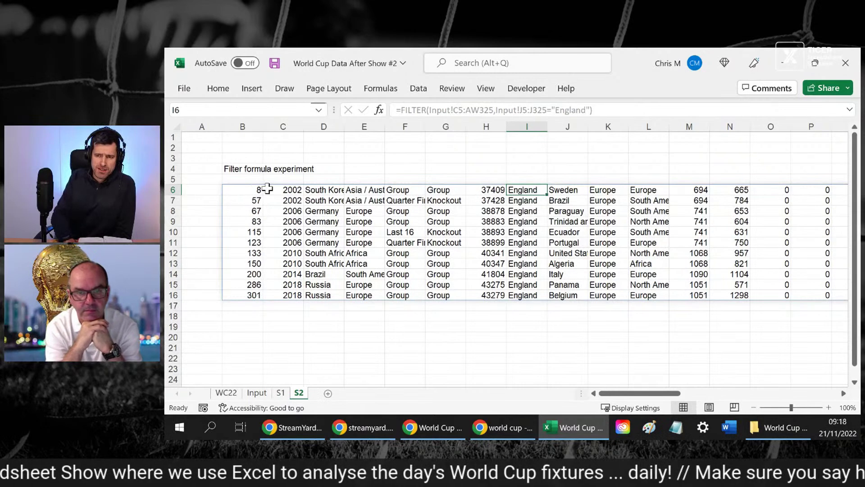
# Start a FILTER formula in cell B17 of S2, directly below the first spilled England matches
pyautogui.click(245, 189)
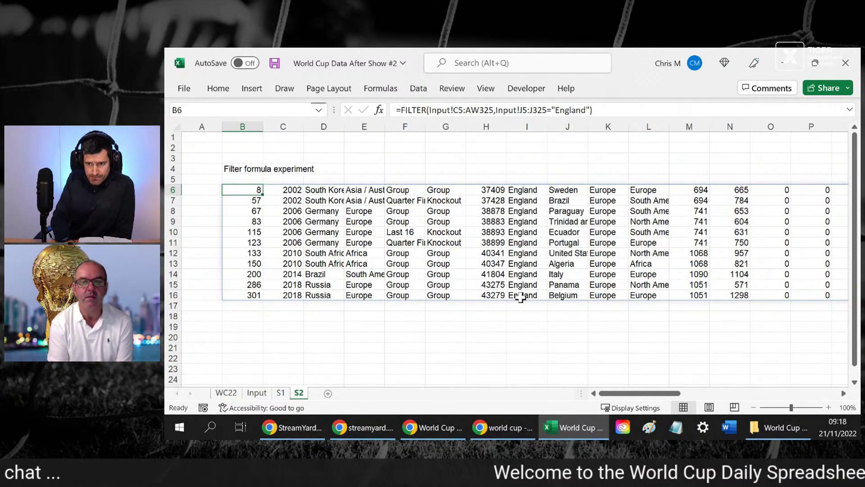
pyautogui.click(237, 305)
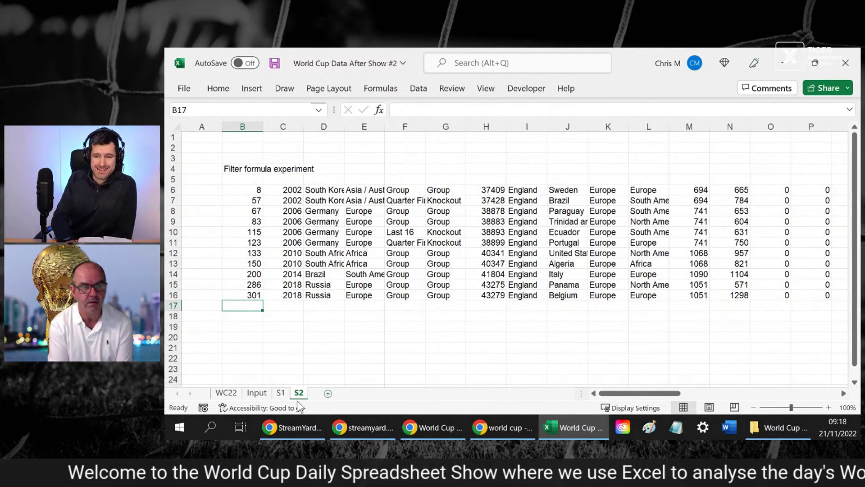
pyautogui.click(226, 393)
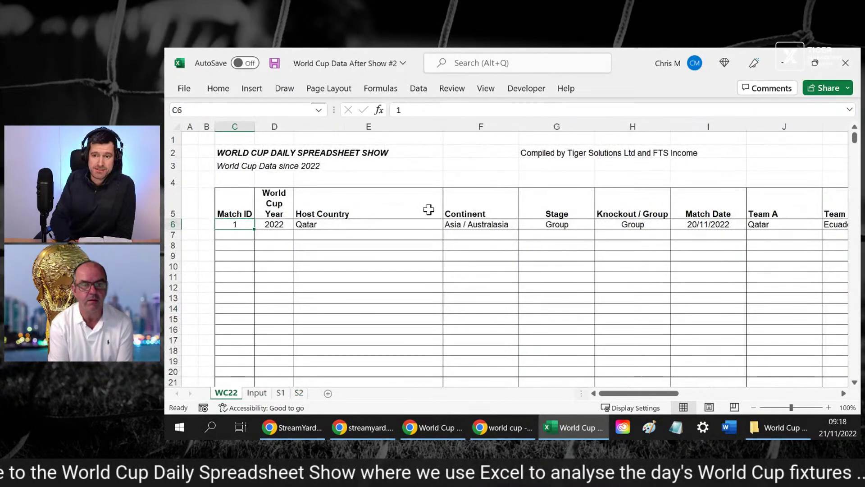
pyautogui.click(260, 393)
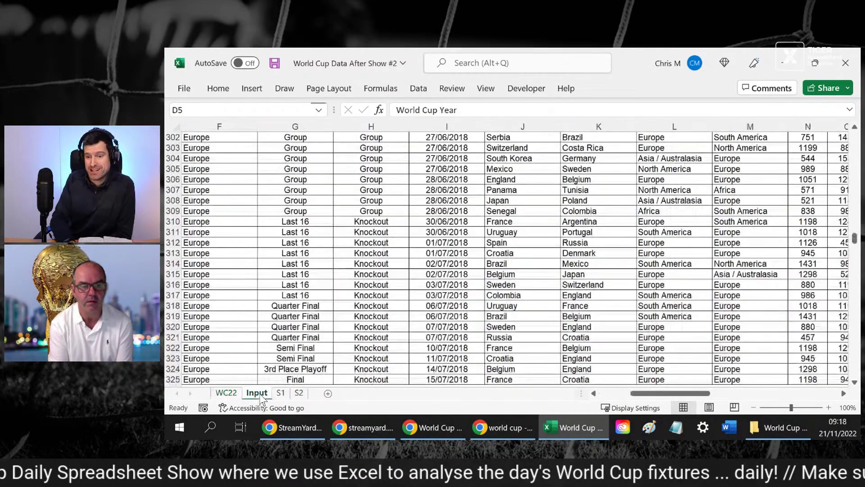
pyautogui.click(299, 393)
pyautogui.write('=')
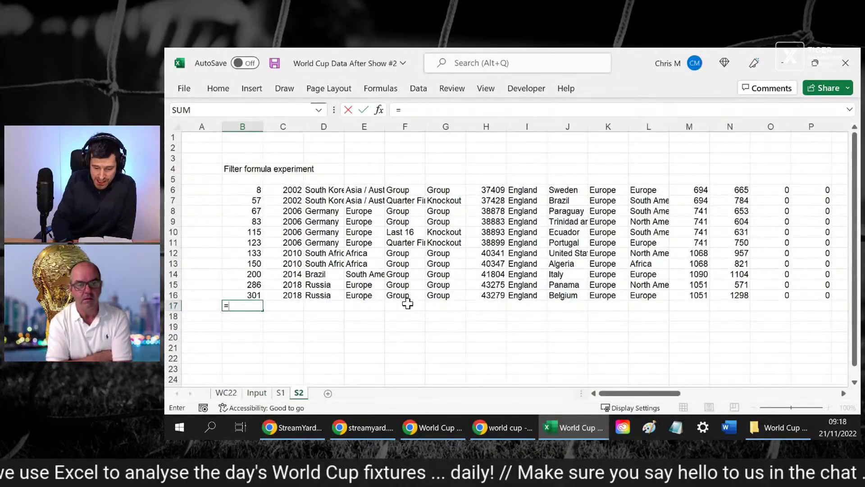
pyautogui.write('fil')
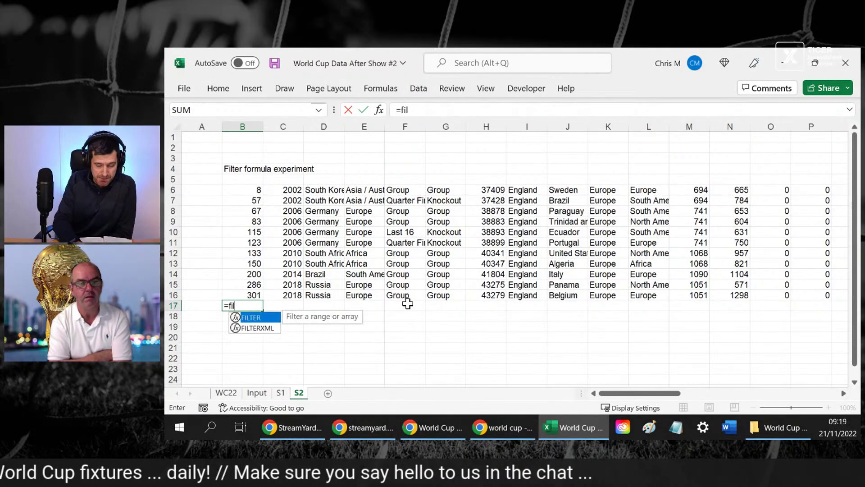
pyautogui.write('ter')
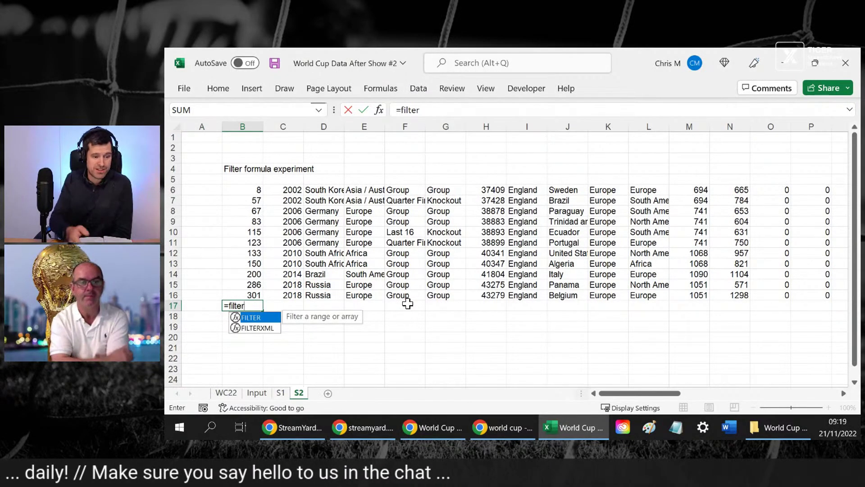
pyautogui.write('(')
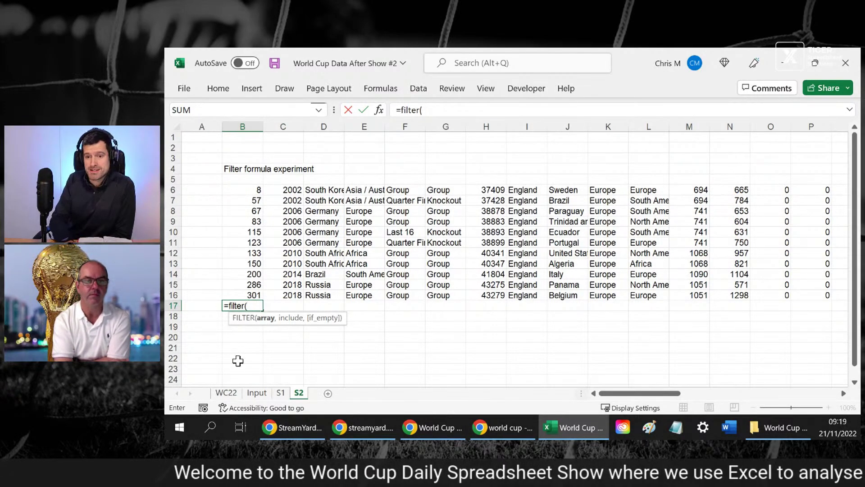
# Set the formula's array to the whole match table including headers, Input!C5:AW325
pyautogui.click(256, 393)
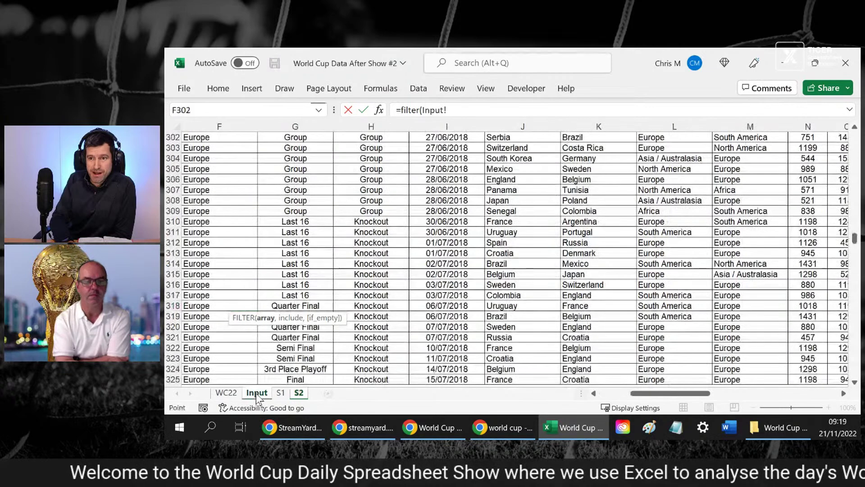
pyautogui.click(323, 161)
pyautogui.hotkey('ctrl', 'Up')
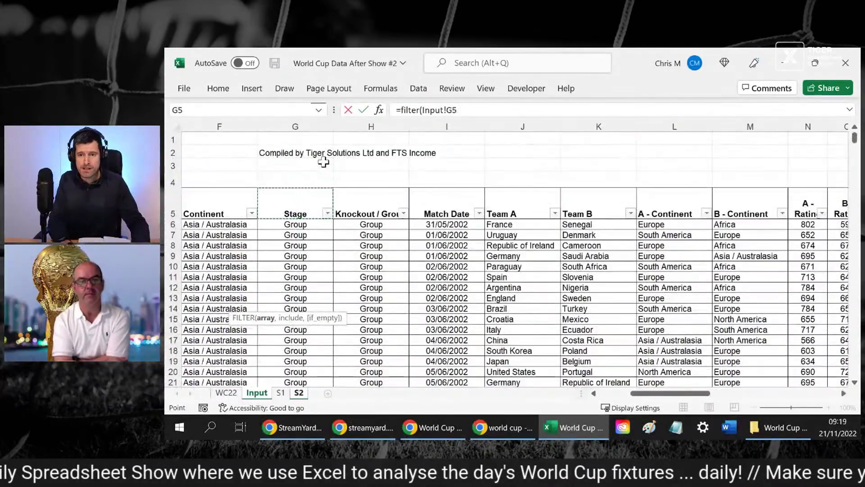
pyautogui.hotkey('ctrl', 'Left')
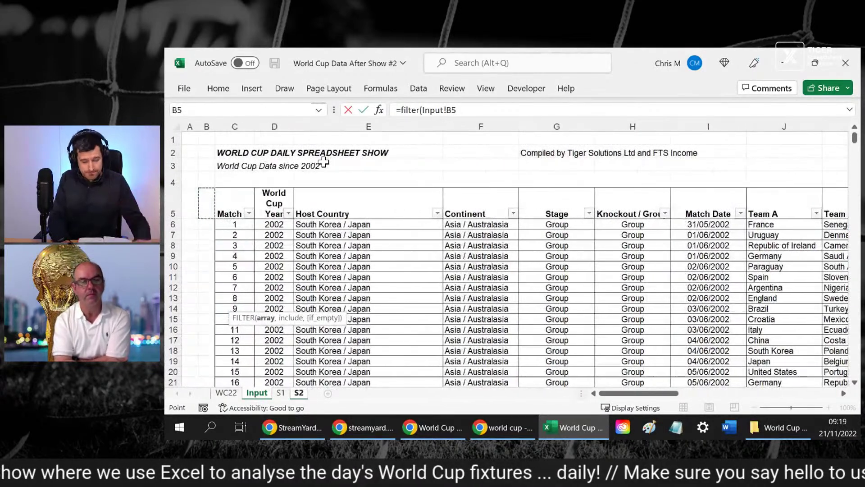
pyautogui.press('Right')
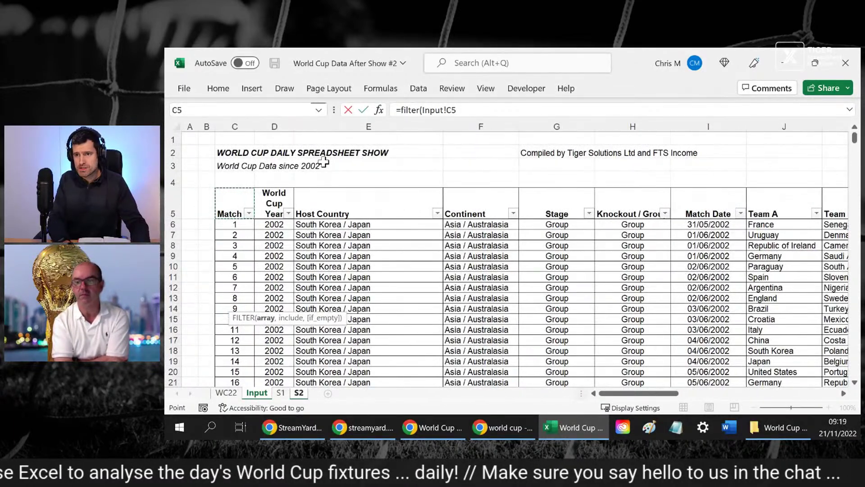
pyautogui.hotkey('ctrl', 'shift', 'Right')
pyautogui.hotkey('ctrl', 'shift', 'Down')
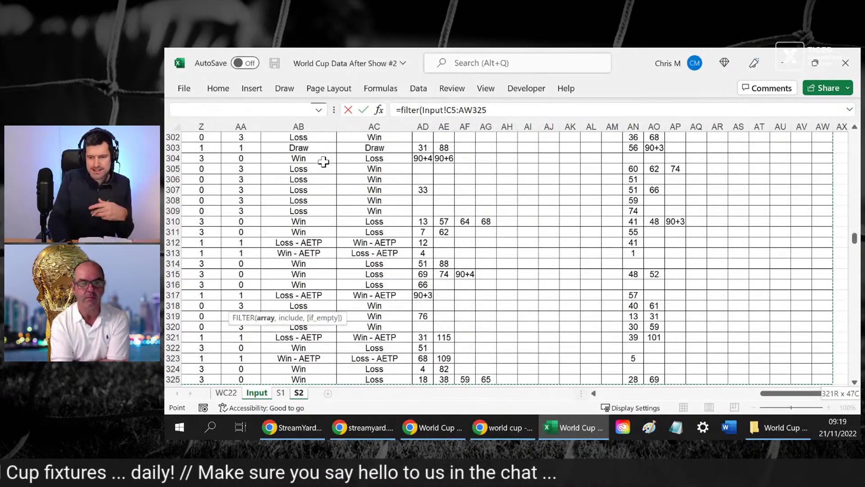
pyautogui.write(',')
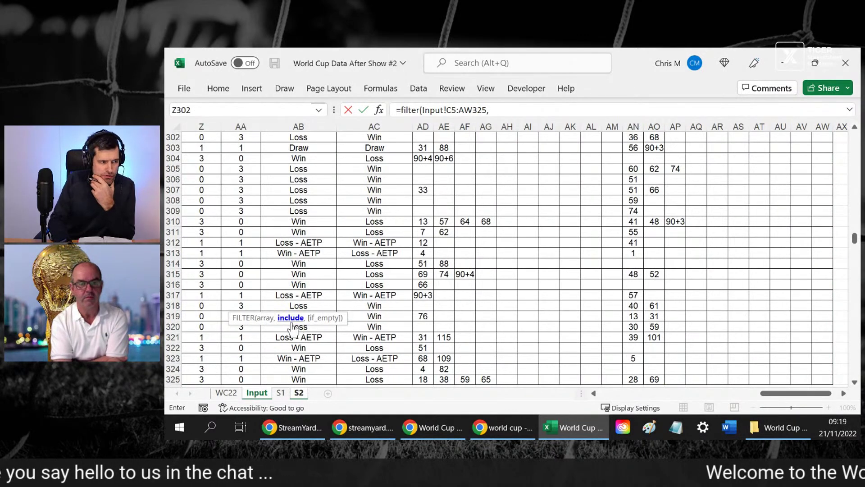
# Set the formula's include range to the Team B column without its header, Input!K6:K325
pyautogui.click(506, 113)
pyautogui.click(257, 199)
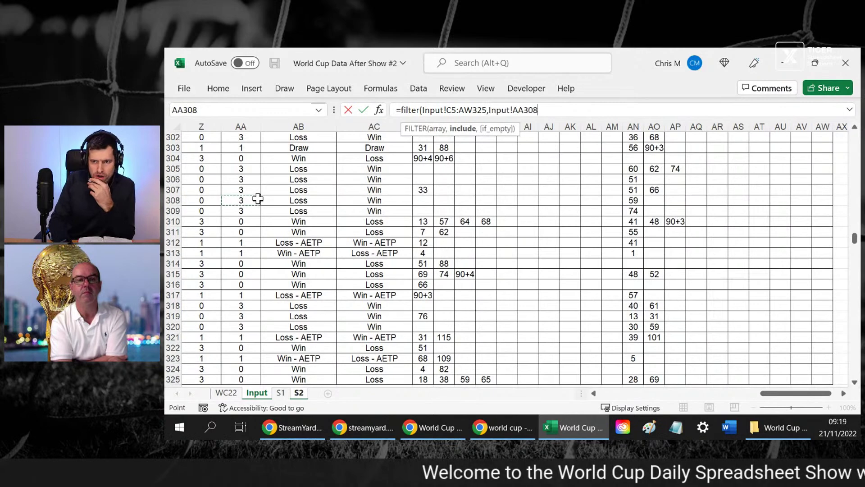
pyautogui.hotkey('ctrl', 'Up')
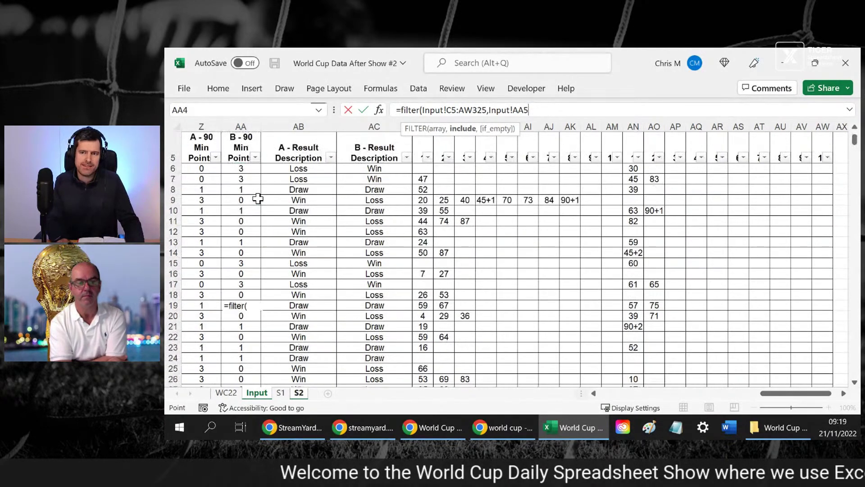
pyautogui.press('Left')
pyautogui.press('Left')
pyautogui.press('Left')
pyautogui.press('Left')
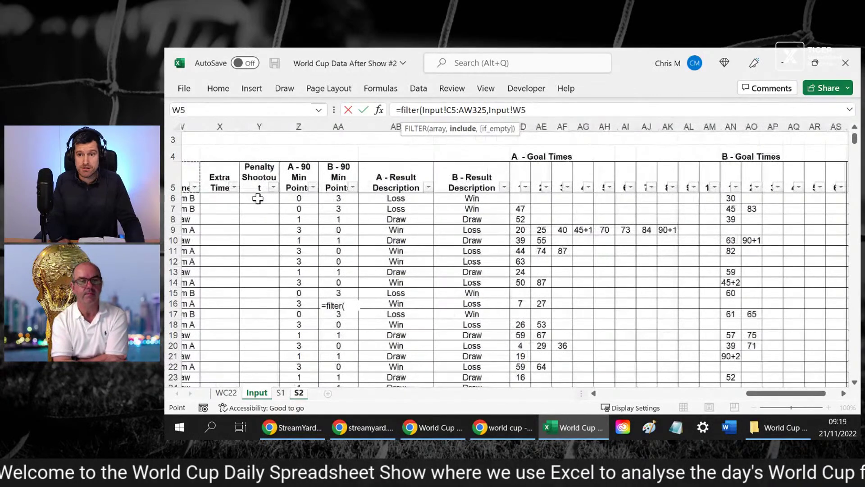
pyautogui.press('Left')
pyautogui.press('Left')
pyautogui.press('Left')
pyautogui.press('Left')
pyautogui.press('Left')
pyautogui.press('Left')
pyautogui.press('Left')
pyautogui.press('Left')
pyautogui.press('Left')
pyautogui.press('Left')
pyautogui.press('Left')
pyautogui.press('Left')
pyautogui.press('Down')
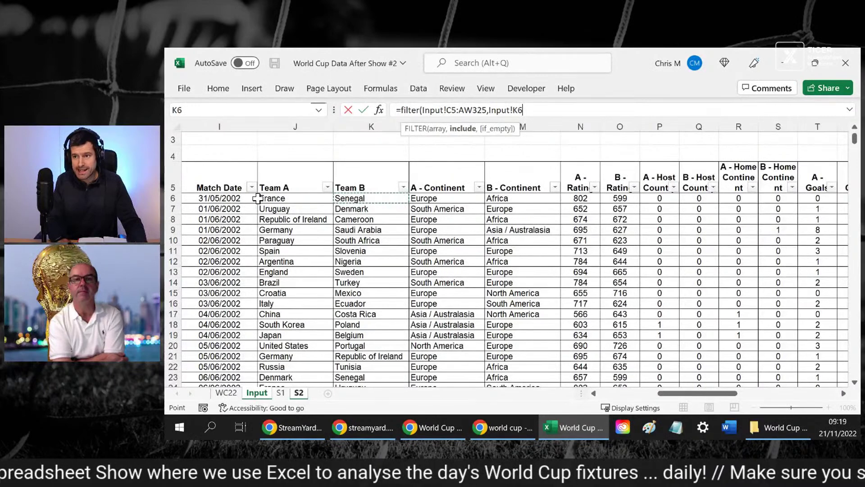
pyautogui.hotkey('ctrl', 'shift', 'Down')
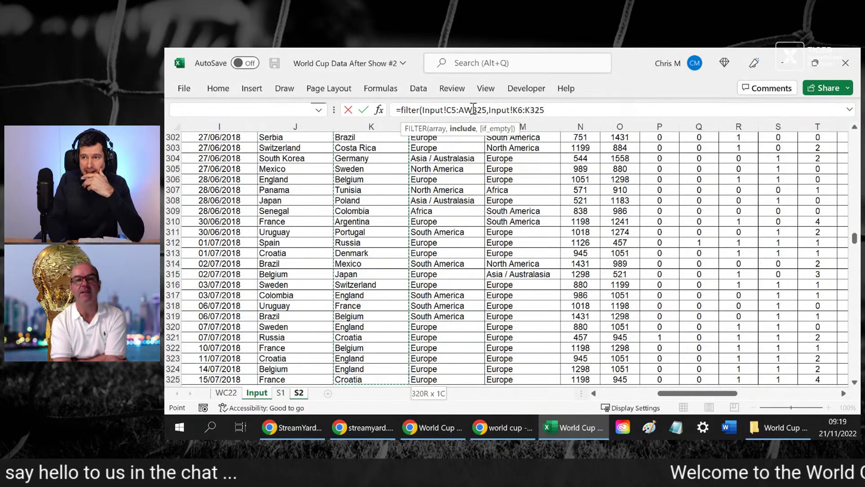
# Change the array's first row to 6, making it Input!C6:AW325 to match the include range's rows
pyautogui.click(456, 108)
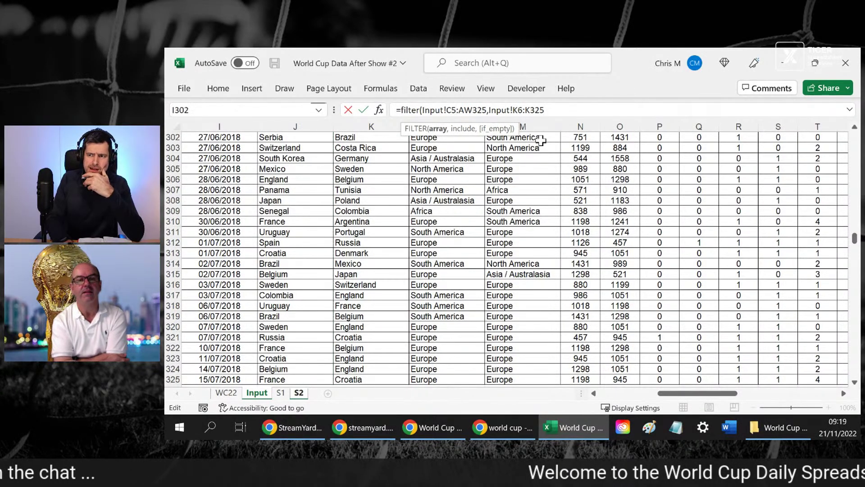
pyautogui.press('BackSpace')
pyautogui.write('6')
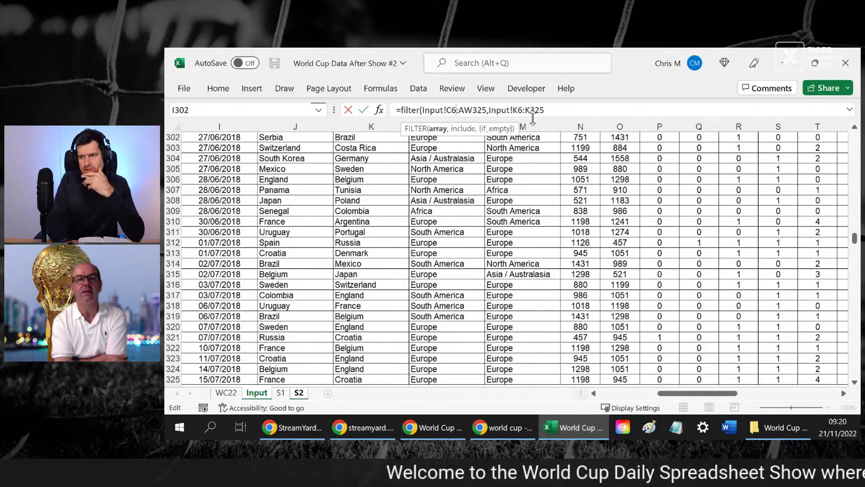
# Complete the include condition as equal to "England" and enter the finished FILTER formula in B17
pyautogui.click(568, 112)
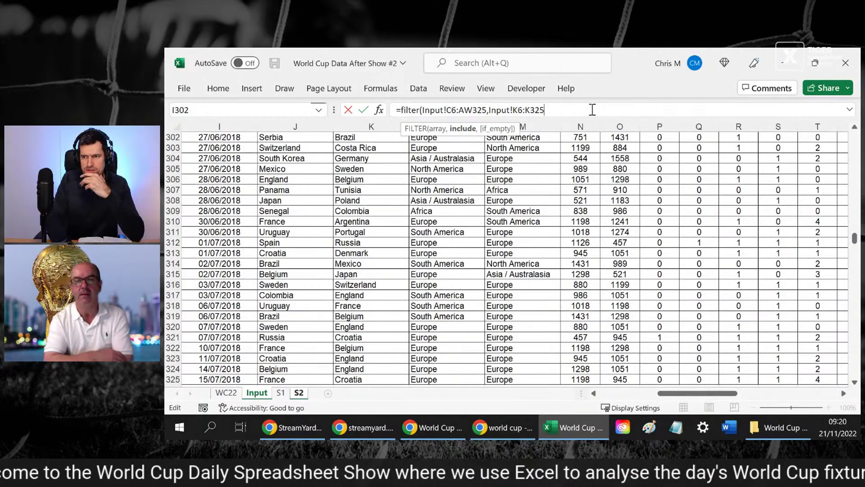
pyautogui.write('=')
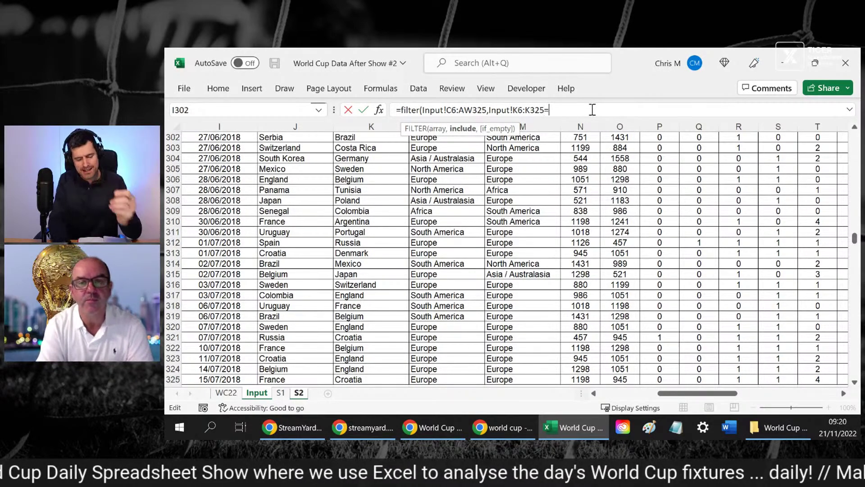
pyautogui.write('"England')
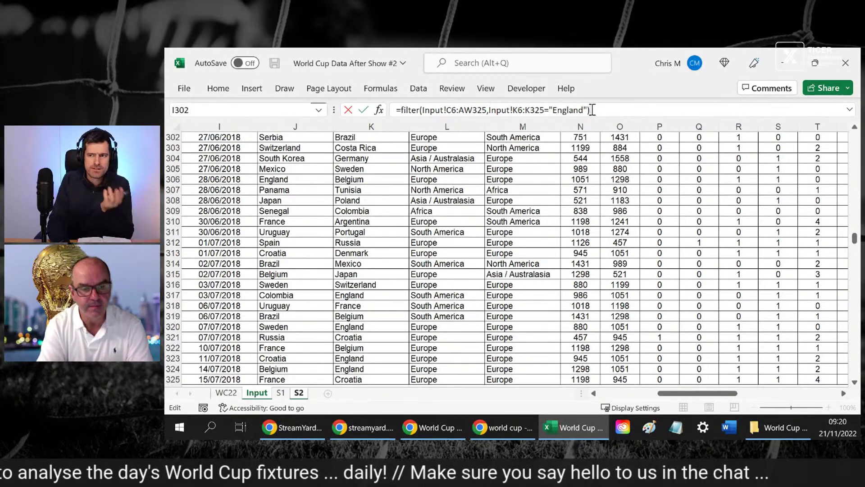
pyautogui.press('Return')
# Examine the spilled Team B matches in column B from row 17 down to row 29
pyautogui.press('Down')
pyautogui.press('Down')
pyautogui.press('Down')
pyautogui.press('Down')
pyautogui.press('Down')
pyautogui.press('Down')
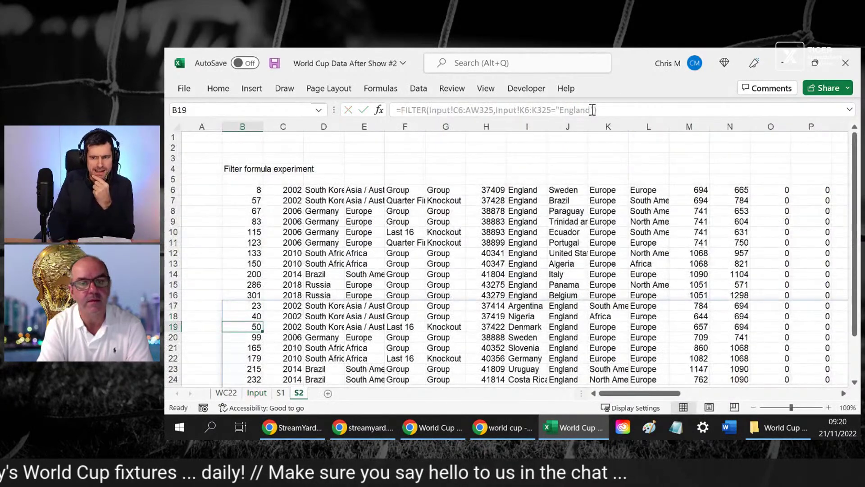
pyautogui.press('Down')
pyautogui.press('Down')
pyautogui.press('Down')
pyautogui.press('Down')
pyautogui.press('Down')
pyautogui.press('Down')
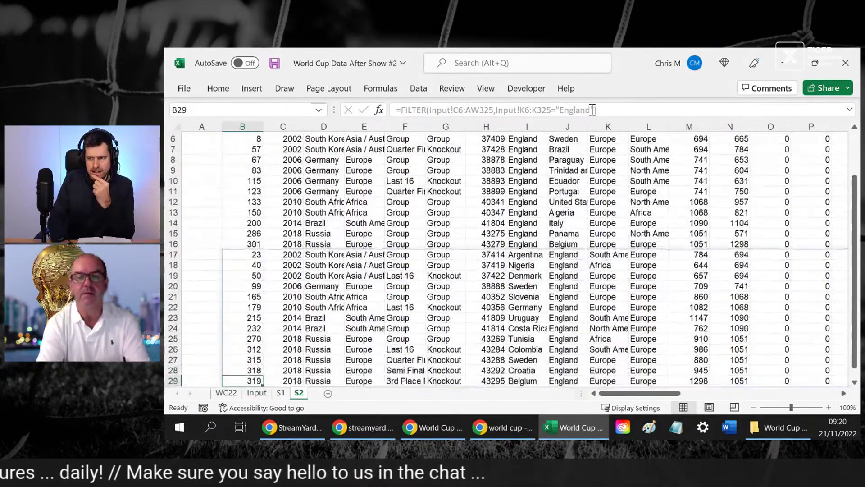
# Compare the FILTER formula in B6 with the formula shown for its spilled cells further down column B
pyautogui.hotkey('ctrl', 'Up')
pyautogui.hotkey('ctrl', 'Up')
pyautogui.hotkey('ctrl', 'Up')
pyautogui.hotkey('ctrl', 'Up')
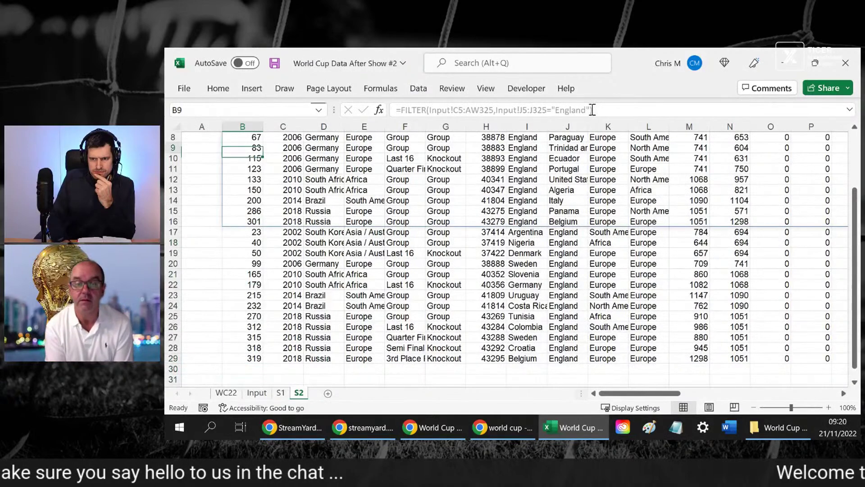
pyautogui.press('Down')
pyautogui.press('Down')
pyautogui.press('Down')
pyautogui.press('Down')
pyautogui.press('Down')
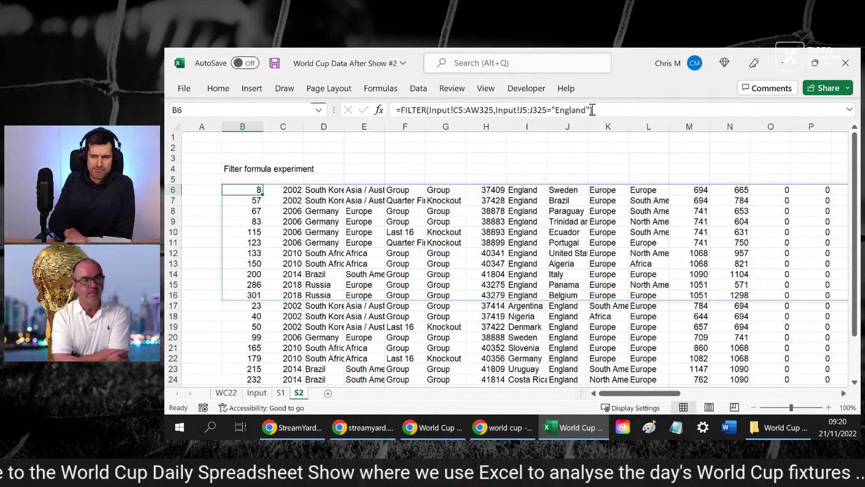
pyautogui.press('Down')
pyautogui.press('Down')
pyautogui.press('Down')
pyautogui.press('Down')
pyautogui.press('Down')
pyautogui.press('Down')
pyautogui.press('Down')
pyautogui.press('Down')
pyautogui.press('Up')
pyautogui.press('Up')
pyautogui.press('Up')
pyautogui.press('Up')
pyautogui.press('Up')
pyautogui.press('Up')
pyautogui.press('Down')
pyautogui.press('Down')
pyautogui.press('Down')
pyautogui.press('Down')
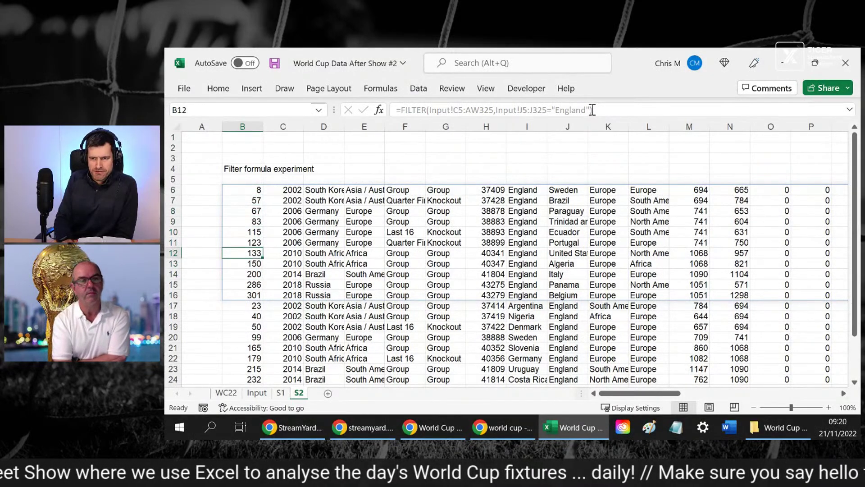
# Enter the text gyu in B12 inside the first spill range and select the formula cell B6
pyautogui.write('gyu')
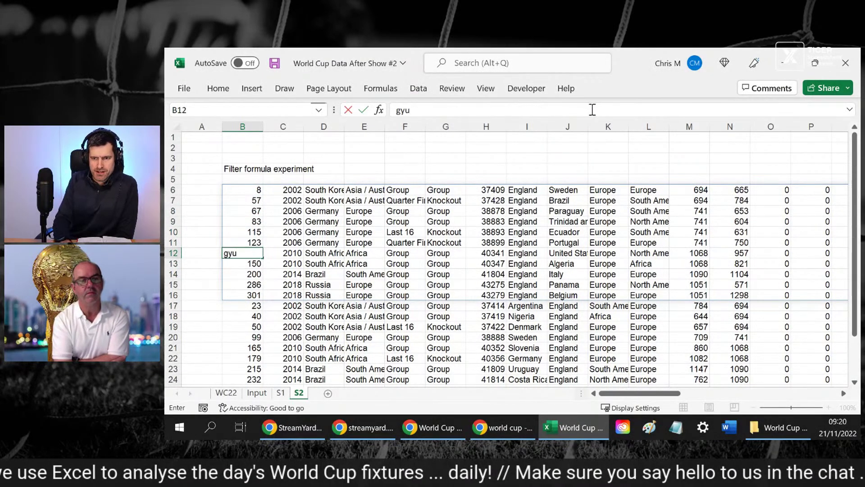
pyautogui.press('Return')
pyautogui.press('Up')
pyautogui.press('Up')
pyautogui.press('Up')
pyautogui.press('Up')
pyautogui.press('Up')
pyautogui.press('Up')
pyautogui.press('Up')
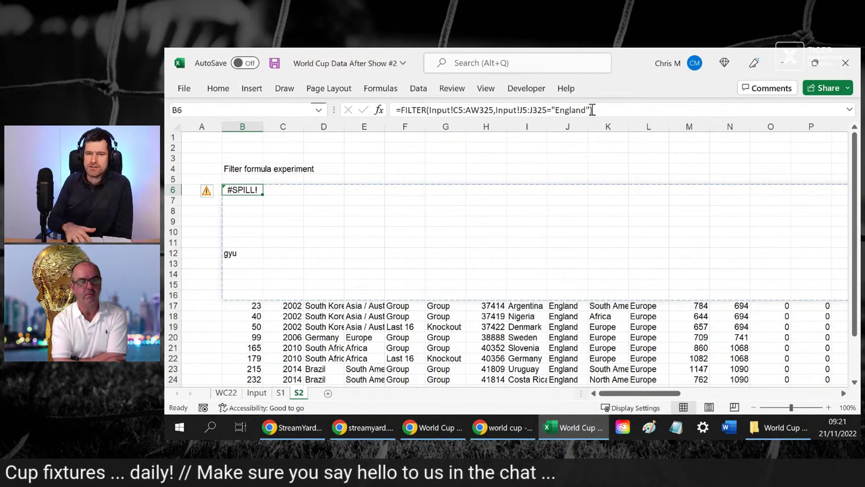
# Examine the blocking entry in B12 and its effect on the FILTER formula in B6
pyautogui.press('Down')
pyautogui.press('Down')
pyautogui.press('Down')
pyautogui.press('Down')
pyautogui.press('Down')
pyautogui.press('Down')
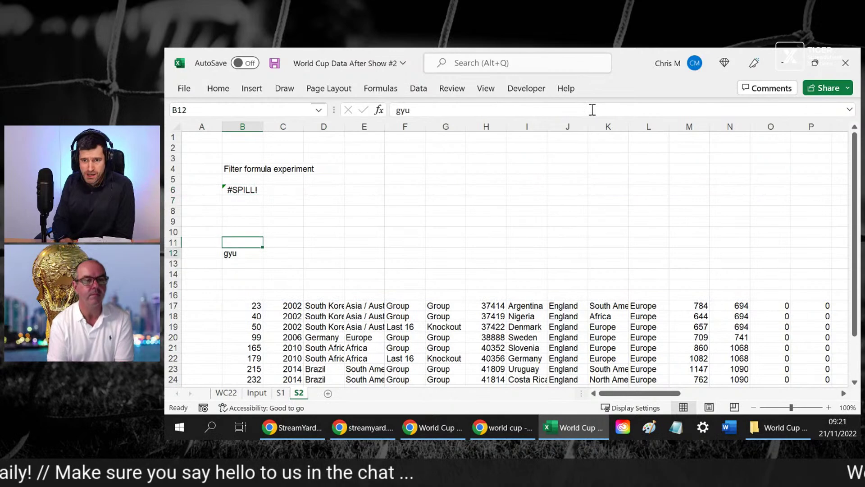
pyautogui.press('Up')
pyautogui.press('Up')
pyautogui.press('Up')
pyautogui.press('Up')
pyautogui.press('Up')
pyautogui.press('Up')
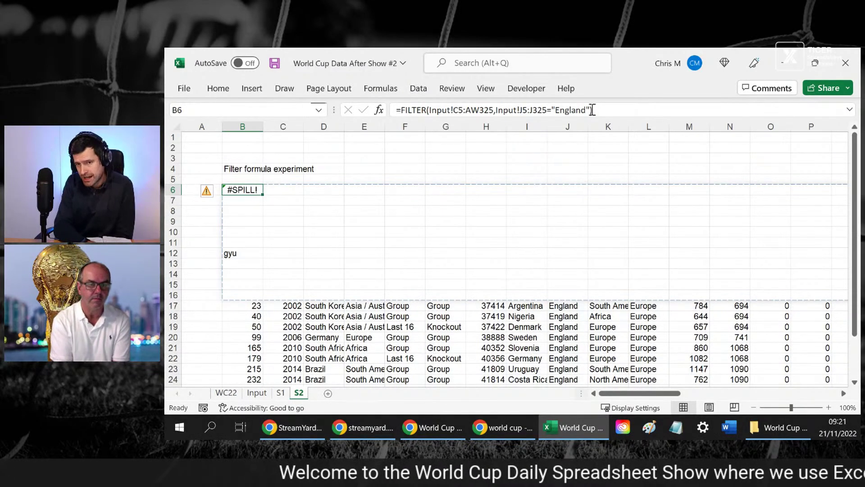
# Delete the gyu text from B12 to clear the first formula's spill range
pyautogui.press('Down')
pyautogui.press('Down')
pyautogui.press('Down')
pyautogui.press('Down')
pyautogui.press('Down')
pyautogui.press('Down')
pyautogui.press('Delete')
# Examine the restored Team A column of the first spill range from I12 down to I16
pyautogui.press('Right')
pyautogui.press('Right')
pyautogui.press('Right')
pyautogui.press('Right')
pyautogui.press('Right')
pyautogui.press('Right')
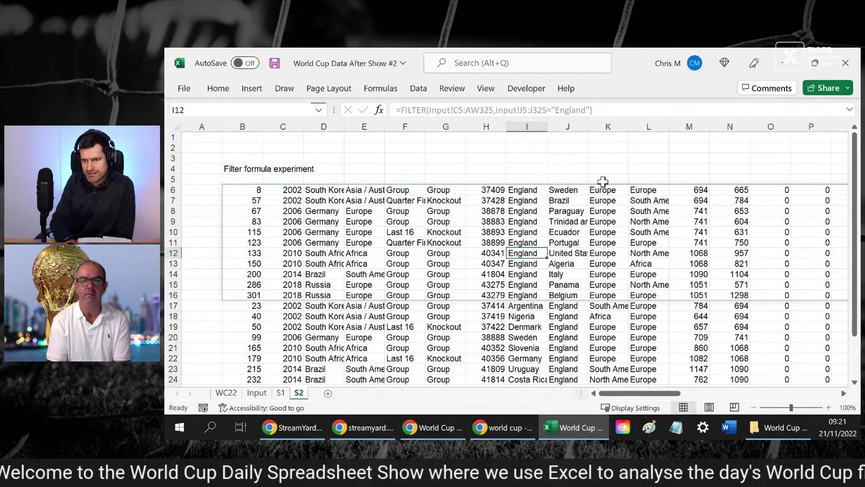
pyautogui.press('Down')
pyautogui.press('Down')
pyautogui.press('Down')
pyautogui.press('Down')
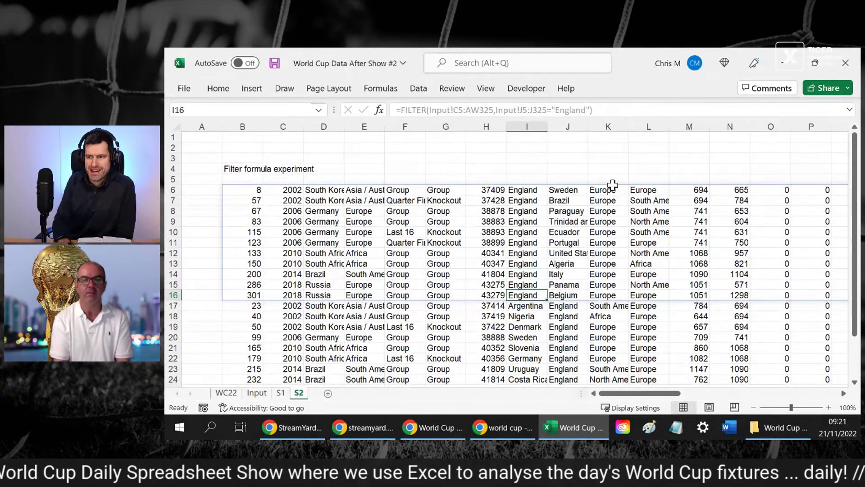
# Compare the Team A entries on either side of the boundary between the spill ranges, from I16 to I21, and return to I6
pyautogui.hotkey('shift', 'Down')
pyautogui.hotkey('shift', 'Down')
pyautogui.hotkey('shift', 'Down')
pyautogui.hotkey('shift', 'Down')
pyautogui.hotkey('shift', 'Down')
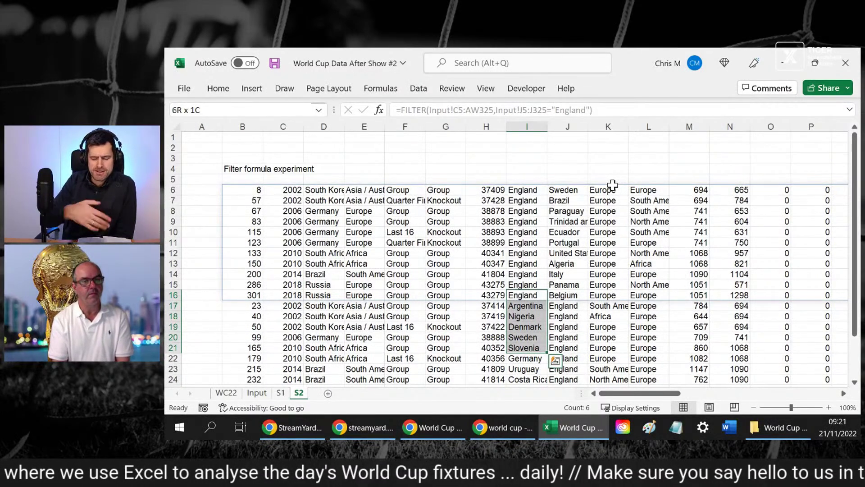
pyautogui.press('Up')
pyautogui.press('Up')
pyautogui.press('Up')
pyautogui.press('Up')
pyautogui.press('Up')
pyautogui.press('Up')
pyautogui.press('Up')
pyautogui.press('Up')
pyautogui.press('Up')
pyautogui.press('Up')
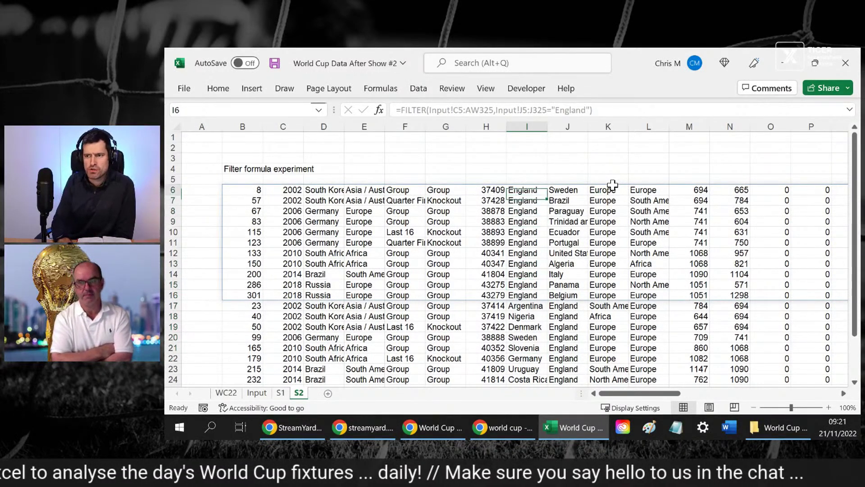
pyautogui.press('Left')
pyautogui.press('Left')
pyautogui.press('Left')
pyautogui.press('Left')
pyautogui.press('Left')
pyautogui.press('Left')
pyautogui.press('Left')
pyautogui.press('Up')
pyautogui.press('Up')
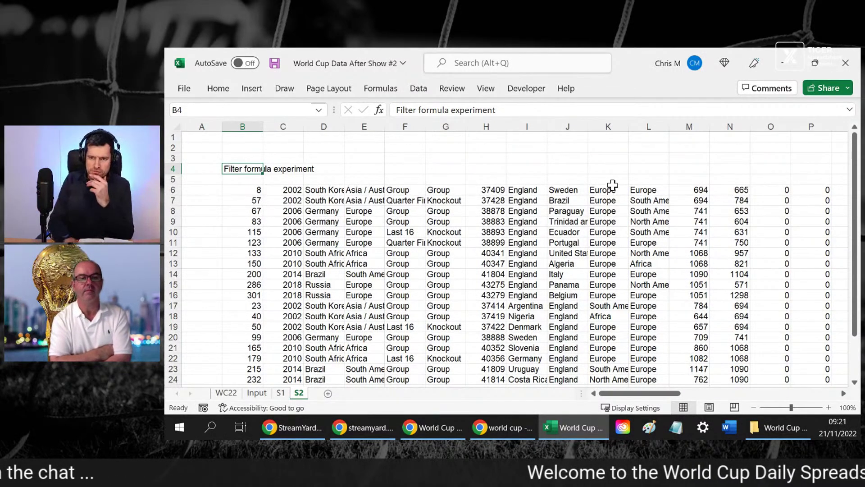
pyautogui.press('Down')
pyautogui.press('Down')
pyautogui.press('Down')
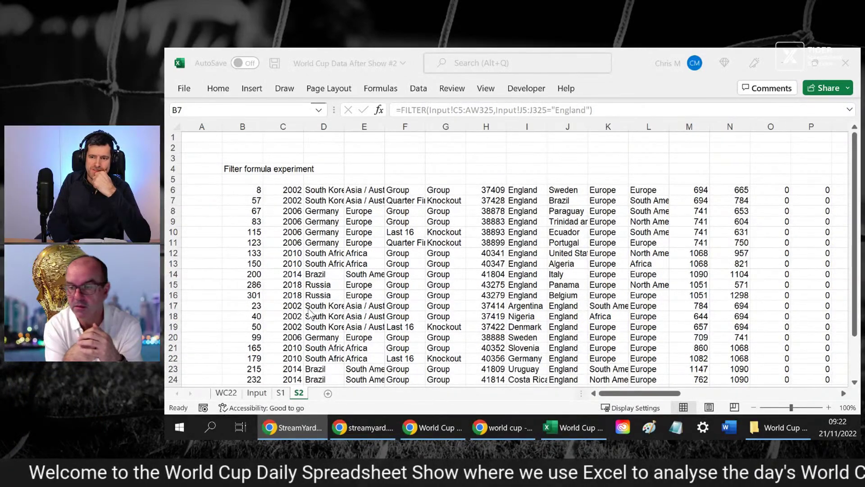
# Compare the FILTER formulas behind the two stacked spill ranges using cells B19 and H13
pyautogui.click(260, 327)
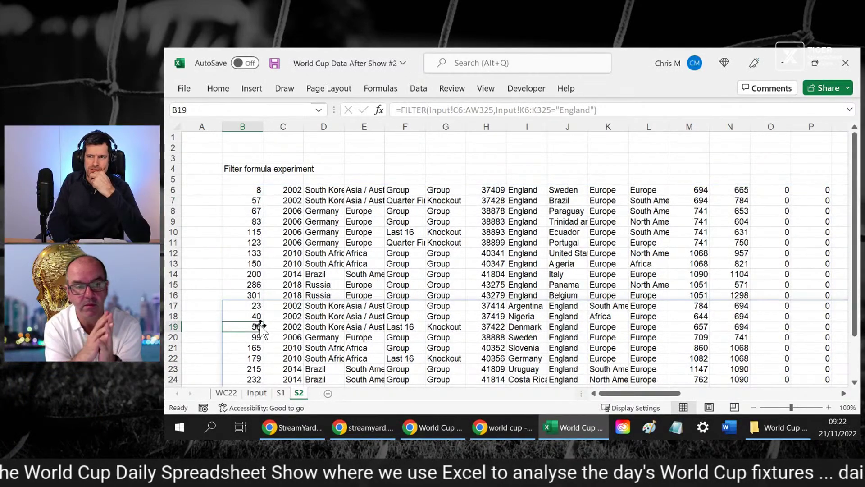
pyautogui.click(357, 265)
pyautogui.click(241, 323)
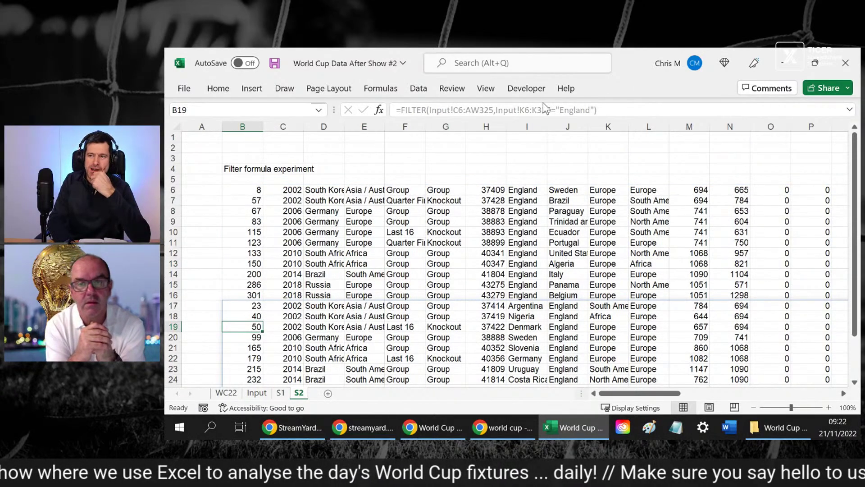
pyautogui.click(505, 243)
pyautogui.press('Down')
pyautogui.press('Down')
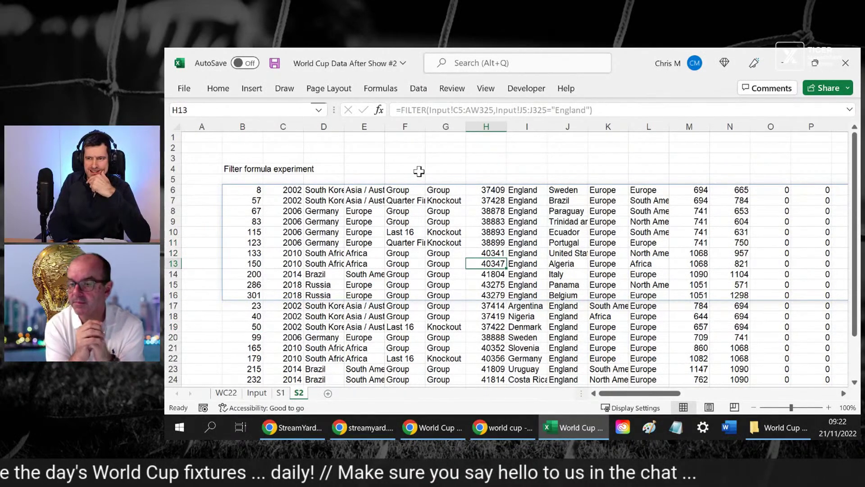
pyautogui.click(419, 171)
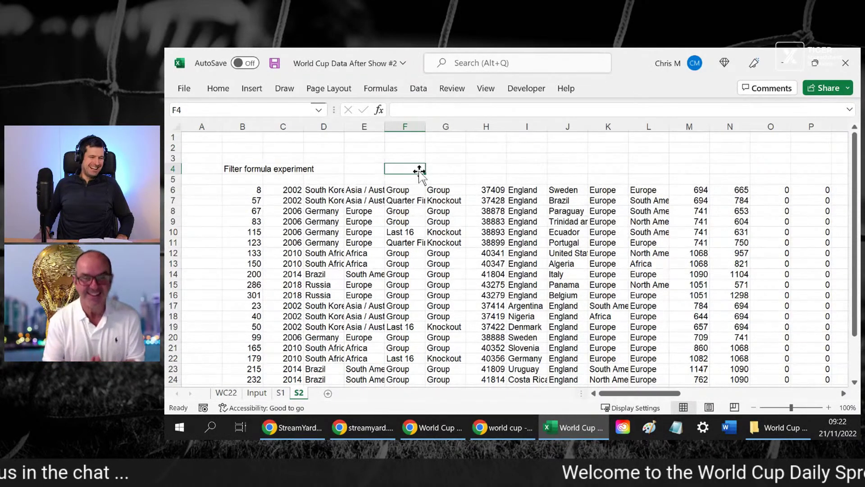
pyautogui.click(559, 167)
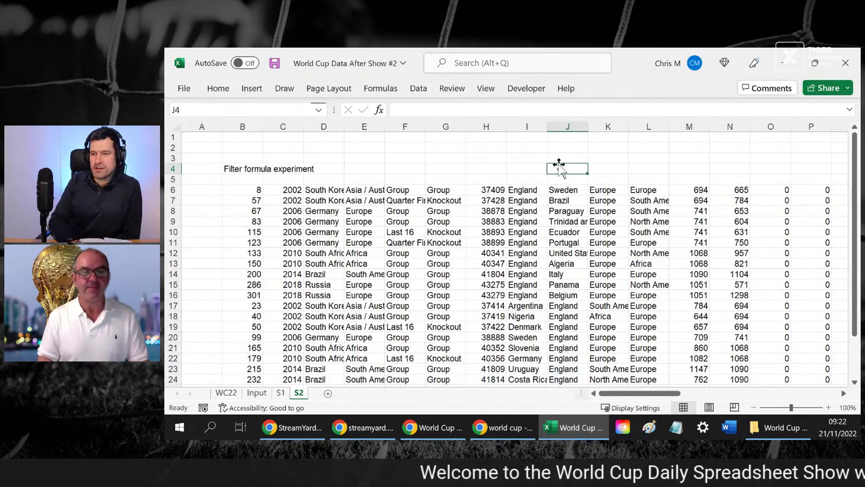
# Examine the tournament round entries in column F of the stacked England matches, starting from F6
pyautogui.scroll(-1, 560, 168)
pyautogui.scroll(-2, 559, 163)
pyautogui.scroll(2, 560, 168)
pyautogui.scroll(1, 561, 166)
pyautogui.click(397, 165)
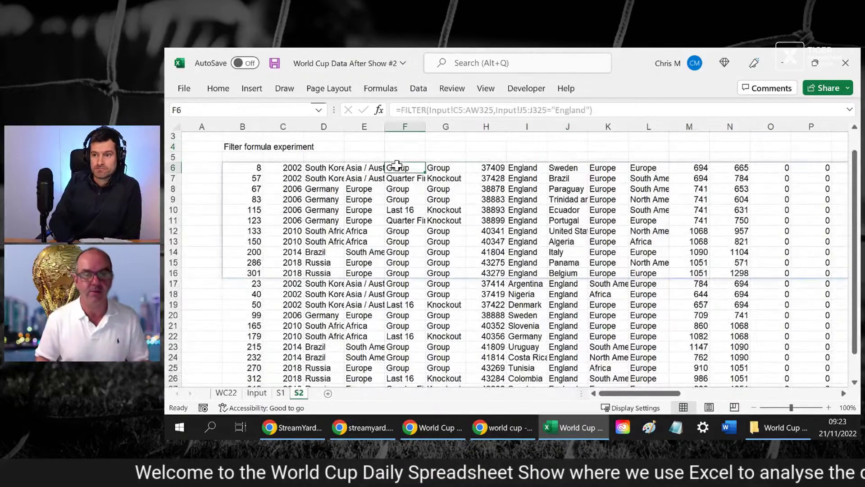
pyautogui.hotkey('shift', 'Down')
pyautogui.hotkey('shift', 'Down')
pyautogui.hotkey('shift', 'Down')
pyautogui.hotkey('shift', 'Down')
pyautogui.hotkey('shift', 'Down')
pyautogui.hotkey('shift', 'Down')
pyautogui.hotkey('shift', 'Down')
pyautogui.hotkey('shift', 'Down')
pyautogui.hotkey('shift', 'Down')
pyautogui.hotkey('shift', 'Down')
pyautogui.hotkey('shift', 'Down')
pyautogui.hotkey('shift', 'Down')
pyautogui.hotkey('shift', 'Down')
pyautogui.hotkey('shift', 'Down')
pyautogui.hotkey('shift', 'Down')
pyautogui.hotkey('shift', 'Down')
pyautogui.hotkey('shift', 'Down')
pyautogui.hotkey('shift', 'Down')
pyautogui.hotkey('shift', 'Down')
pyautogui.hotkey('shift', 'Down')
pyautogui.hotkey('shift', 'Up')
pyautogui.hotkey('shift', 'Up')
pyautogui.hotkey('shift', 'Up')
pyautogui.press('Right')
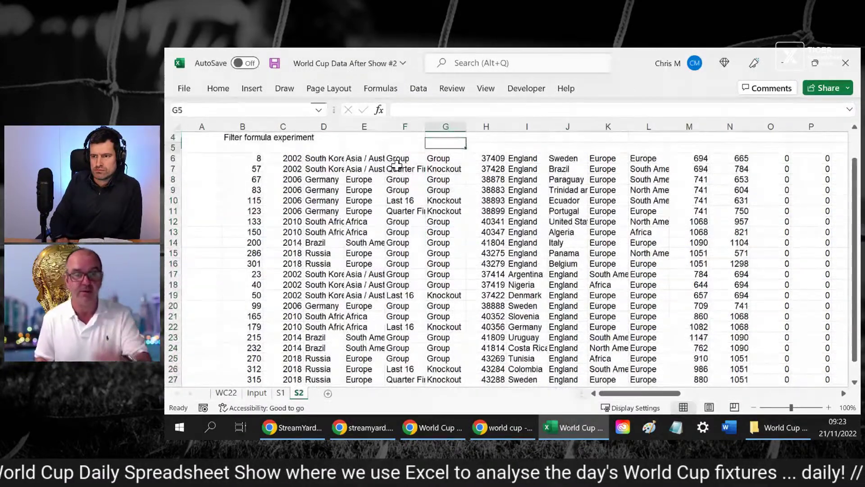
# Examine the Group and Knockout entries in column G by selecting G6:G27 across both spill ranges
pyautogui.hotkey('shift', 'Down')
pyautogui.hotkey('shift', 'Down')
pyautogui.hotkey('shift', 'Down')
pyautogui.hotkey('shift', 'Down')
pyautogui.hotkey('shift', 'Down')
pyautogui.hotkey('shift', 'Down')
pyautogui.hotkey('shift', 'Down')
pyautogui.hotkey('shift', 'Down')
pyautogui.hotkey('shift', 'Down')
pyautogui.hotkey('shift', 'Down')
pyautogui.hotkey('shift', 'Down')
pyautogui.hotkey('shift', 'Down')
pyautogui.hotkey('shift', 'Down')
pyautogui.hotkey('shift', 'Down')
pyautogui.hotkey('shift', 'Down')
pyautogui.hotkey('shift', 'Down')
pyautogui.hotkey('shift', 'Down')
pyautogui.hotkey('shift', 'Down')
pyautogui.hotkey('shift', 'Down')
pyautogui.hotkey('shift', 'Down')
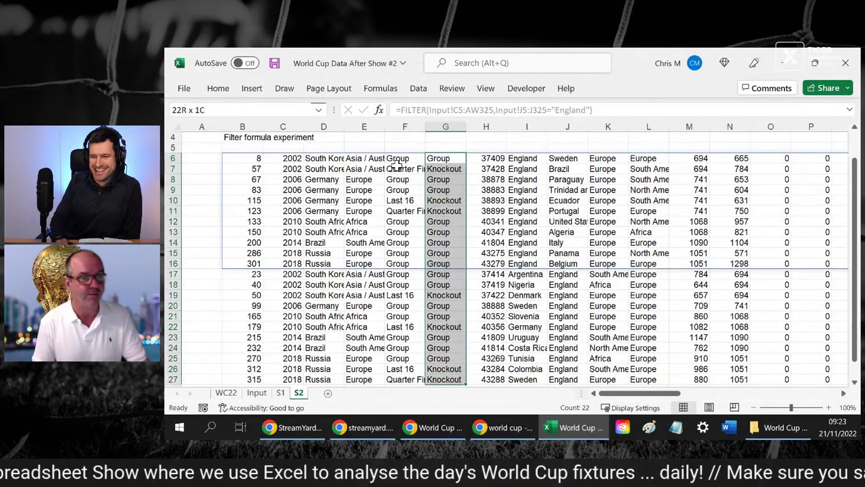
pyautogui.press('Up')
pyautogui.press('Down')
pyautogui.press('Down')
pyautogui.hotkey('shift', 'Up')
# Examine the second spill range down to its last match row and select the blank cell B31 below it
pyautogui.press('Down')
pyautogui.press('Down')
pyautogui.press('Down')
pyautogui.press('Down')
pyautogui.press('Down')
pyautogui.press('Down')
pyautogui.press('Down')
pyautogui.press('Down')
pyautogui.press('Down')
pyautogui.press('Down')
pyautogui.press('Down')
pyautogui.press('Down')
pyautogui.press('Down')
pyautogui.press('Down')
pyautogui.press('Down')
pyautogui.press('Down')
pyautogui.press('Down')
pyautogui.press('Down')
pyautogui.press('Down')
pyautogui.press('Down')
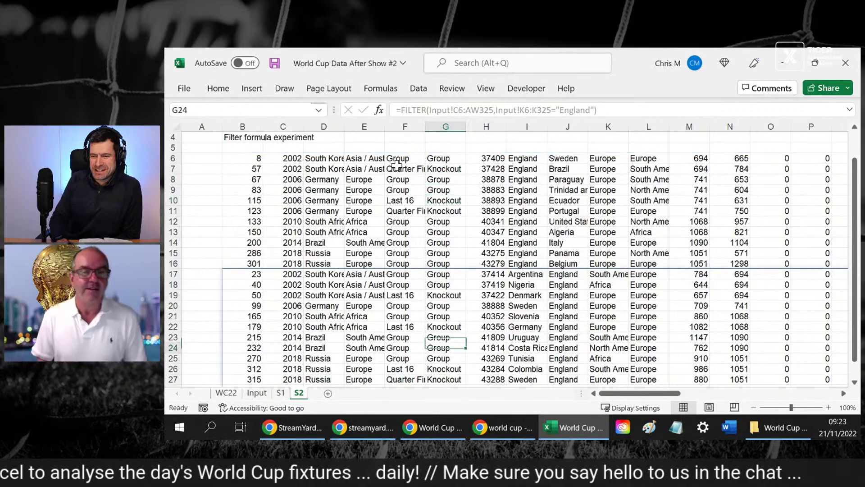
pyautogui.press('Left')
pyautogui.press('Left')
pyautogui.press('Left')
pyautogui.press('Left')
pyautogui.press('Left')
pyautogui.press('Left')
pyautogui.press('Up')
pyautogui.press('Up')
pyautogui.press('Up')
pyautogui.press('Right')
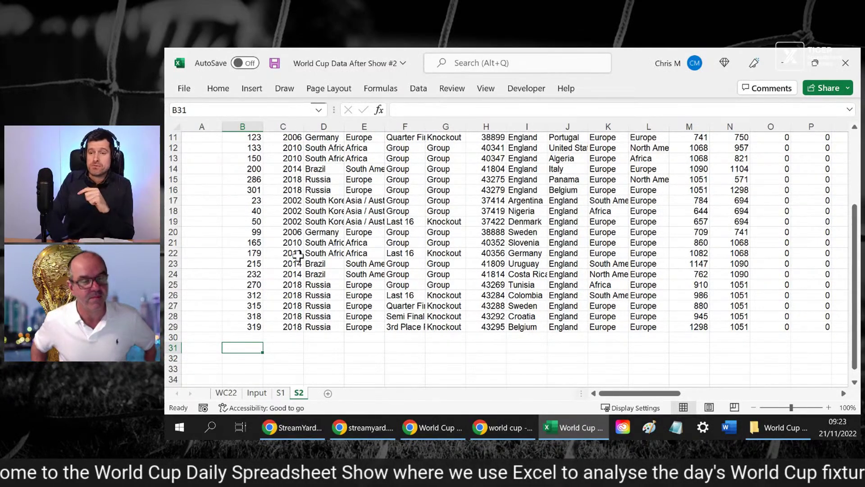
pyautogui.press('Right')
pyautogui.press('Left')
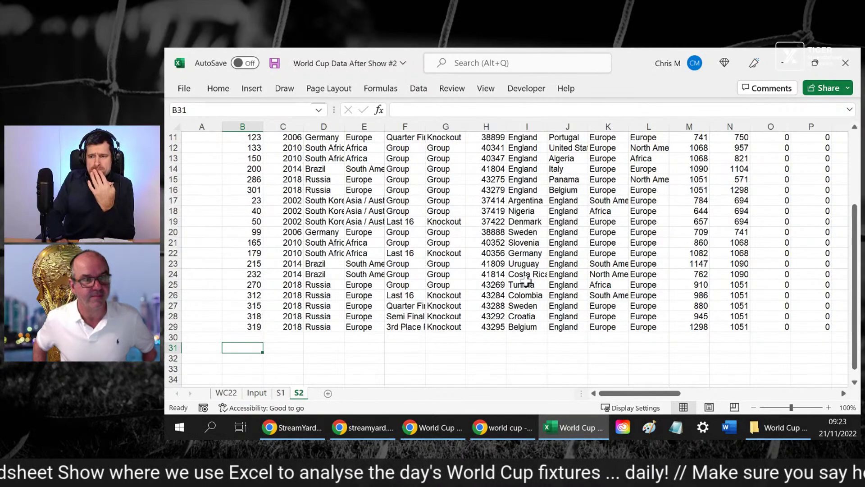
# Check the FILTER formula shown for G15 in the first spill range and return to its source cell B6
pyautogui.click(462, 201)
pyautogui.press('Up')
pyautogui.press('Up')
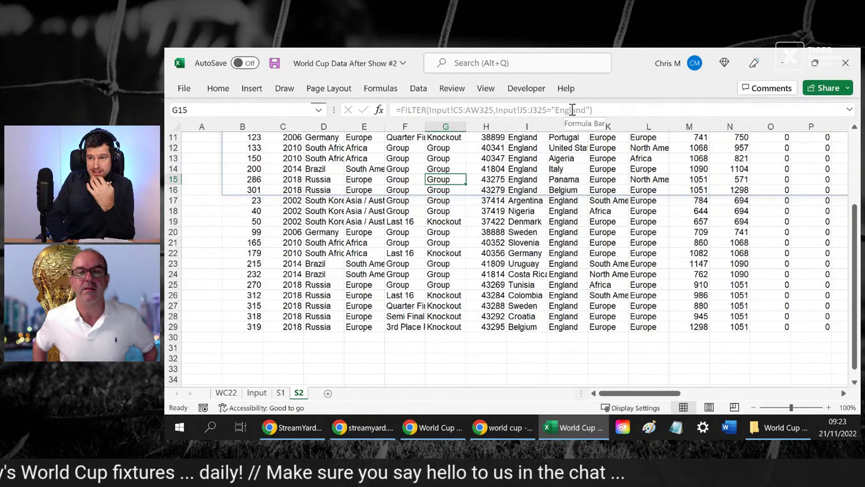
pyautogui.click(472, 176)
pyautogui.press('Up')
pyautogui.press('Up')
pyautogui.press('Up')
pyautogui.press('Up')
pyautogui.press('Up')
pyautogui.press('Up')
pyautogui.press('Up')
pyautogui.press('Up')
pyautogui.press('Up')
pyautogui.press('Up')
pyautogui.press('Up')
pyautogui.press('Up')
pyautogui.press('Up')
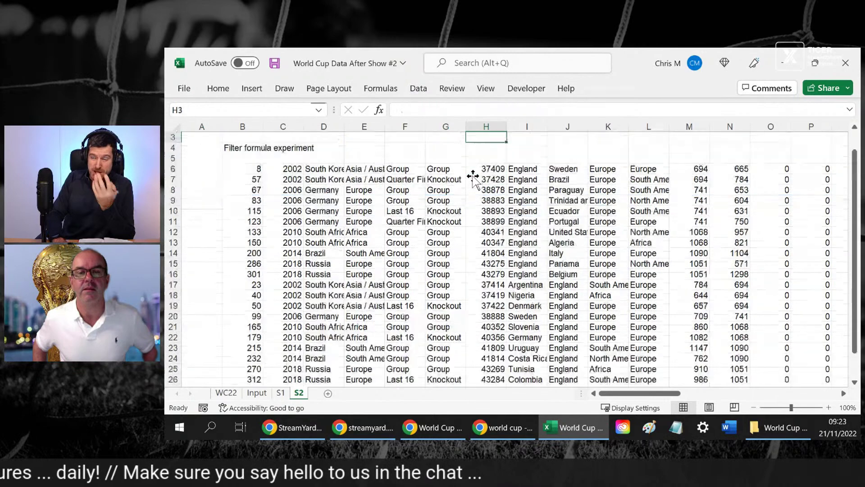
pyautogui.press('Down')
pyautogui.press('Down')
pyautogui.press('Down')
pyautogui.press('Down')
pyautogui.press('Left')
pyautogui.press('Left')
pyautogui.press('Left')
pyautogui.press('Left')
pyautogui.press('Left')
pyautogui.press('Left')
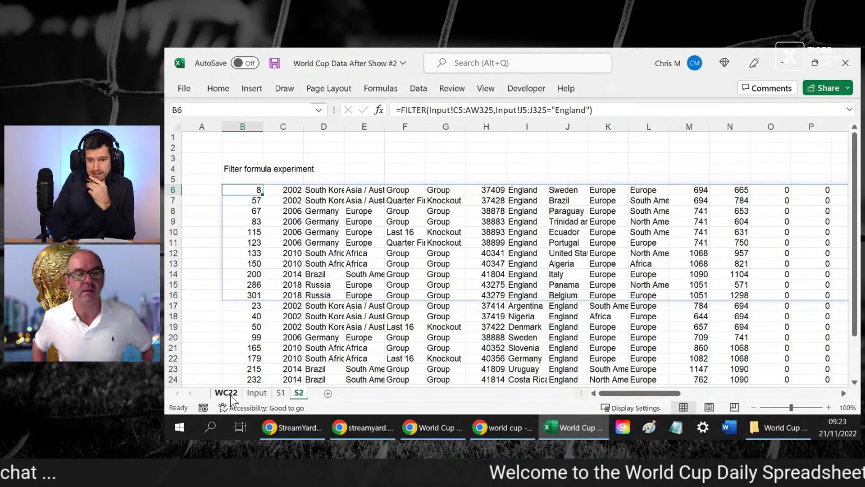
# Go to the Team B header in K5 of the Input sheet's match table
pyautogui.click(257, 393)
pyautogui.click(478, 201)
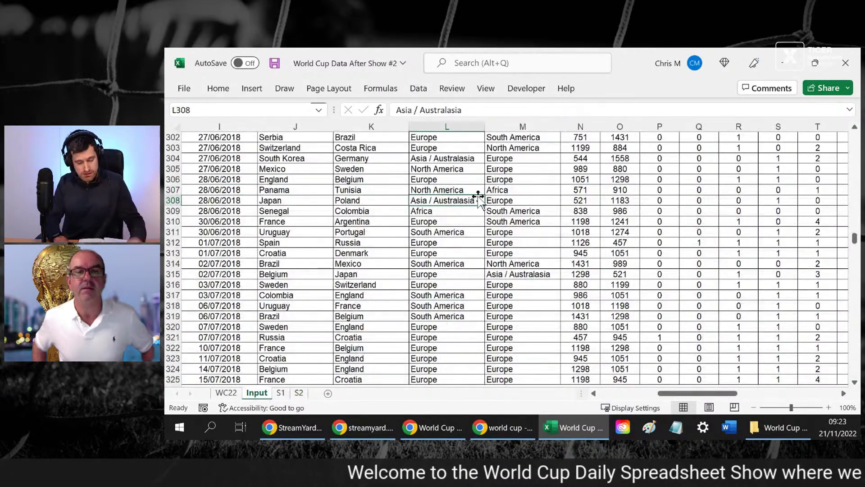
pyautogui.hotkey('ctrl', 'Up')
pyautogui.press('Left')
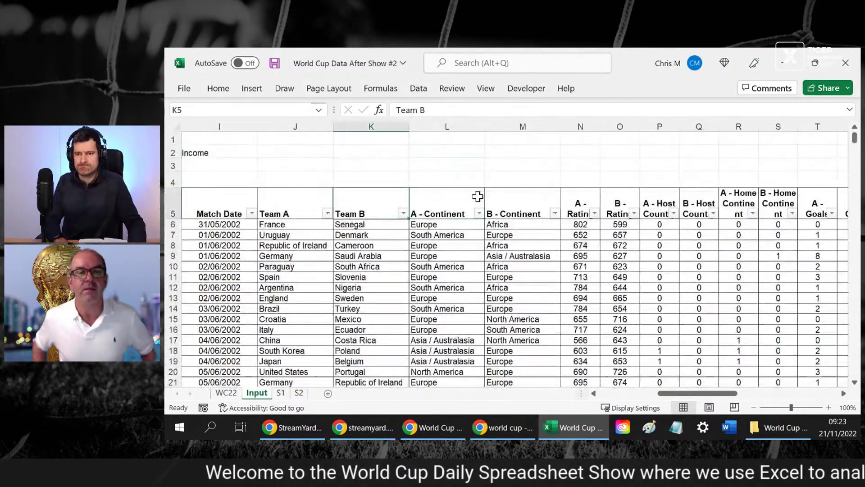
# Examine the Input sheet's match table headers across row 5 and locate the Knockout / Group column in H
pyautogui.press('Left')
pyautogui.press('Left')
pyautogui.press('Left')
pyautogui.press('Left')
pyautogui.press('Left')
pyautogui.press('Left')
pyautogui.press('Left')
pyautogui.press('Left')
pyautogui.press('Left')
pyautogui.press('Left')
pyautogui.press('Right')
pyautogui.press('Right')
pyautogui.press('Right')
pyautogui.press('Right')
pyautogui.press('Right')
pyautogui.press('Right')
pyautogui.press('Right')
pyautogui.press('Right')
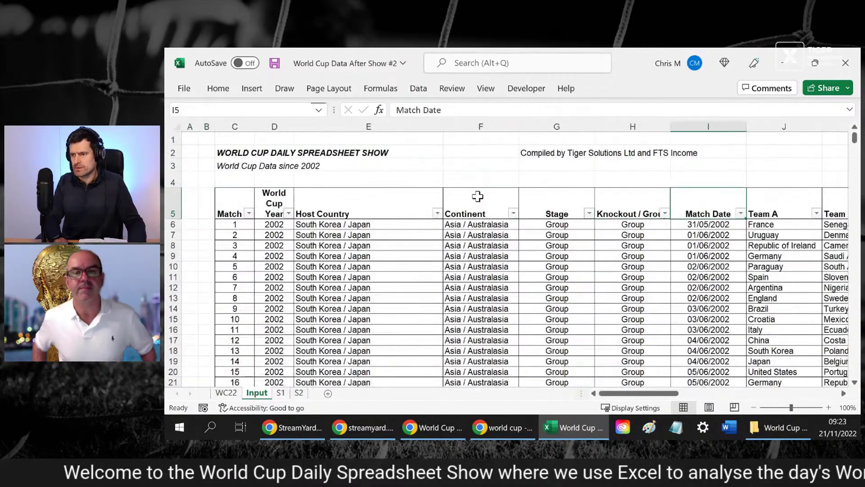
pyautogui.press('Left')
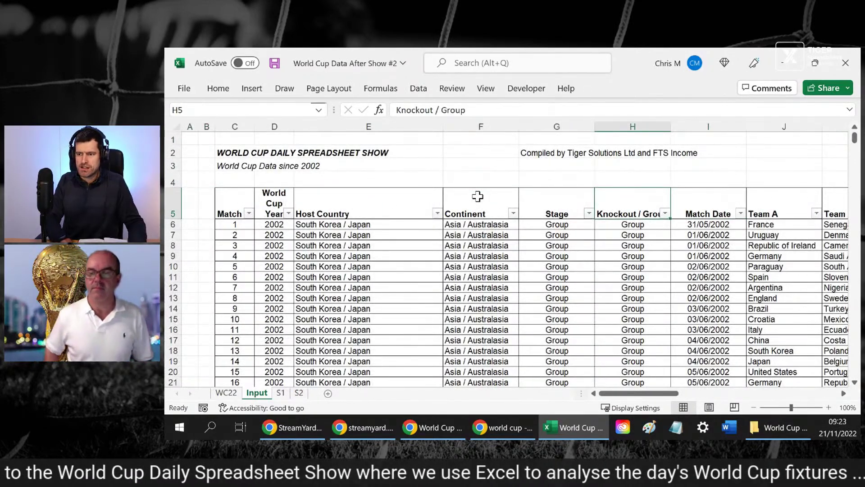
pyautogui.press('pagedown')
pyautogui.press('pagedown')
pyautogui.press('pageup')
pyautogui.press('pageup')
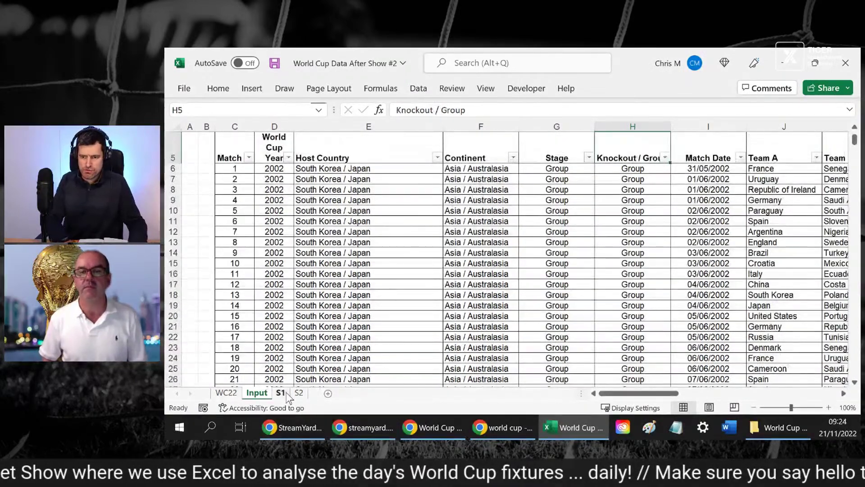
# Return to S2 and enclose the Input!J5:J325="England" condition of B6's FILTER formula in its own parentheses
pyautogui.click(284, 392)
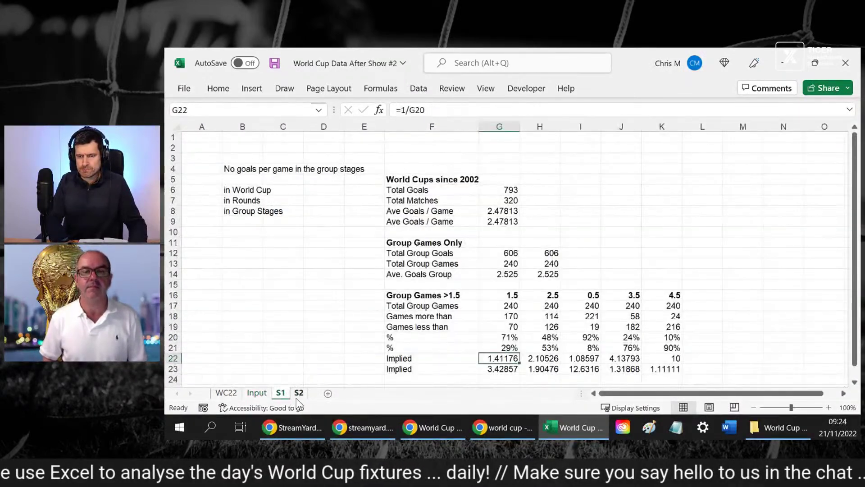
pyautogui.click(299, 394)
pyautogui.click(591, 110)
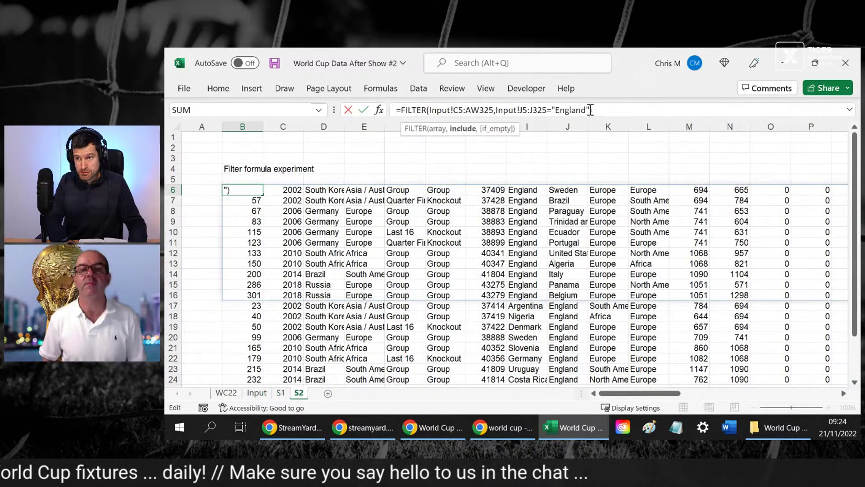
pyautogui.click(496, 110)
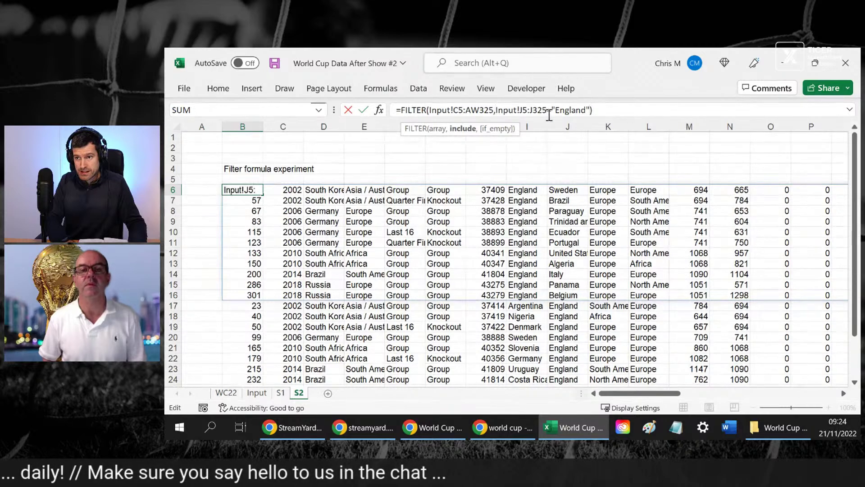
pyautogui.write('(')
pyautogui.click(592, 110)
pyautogui.write(')')
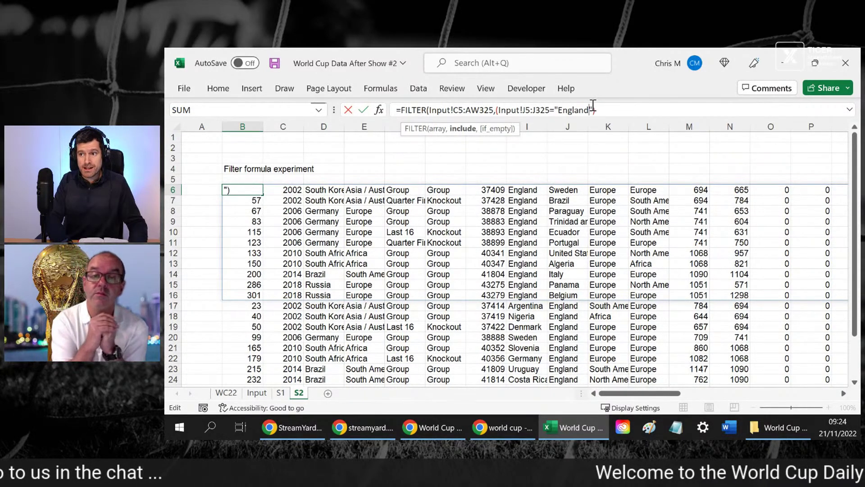
pyautogui.write(')')
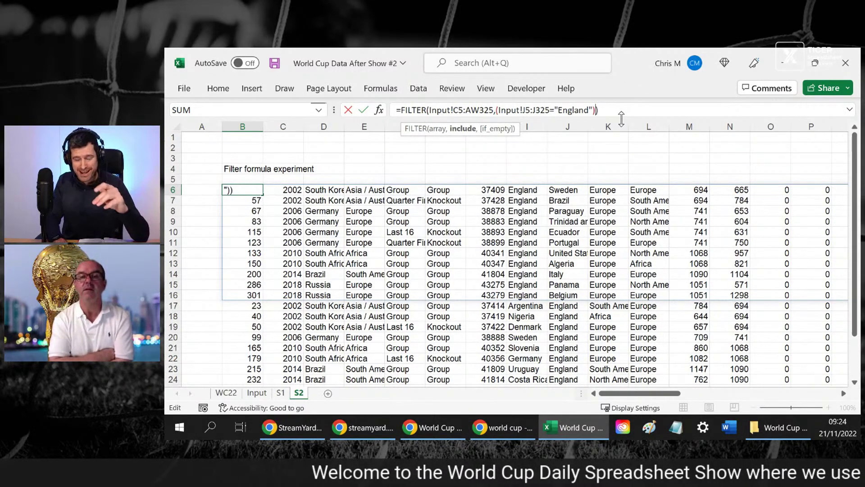
# Multiply the bracketed England condition in B6's formula by a pasted copy of itself, joined with an asterisk
pyautogui.write('*')
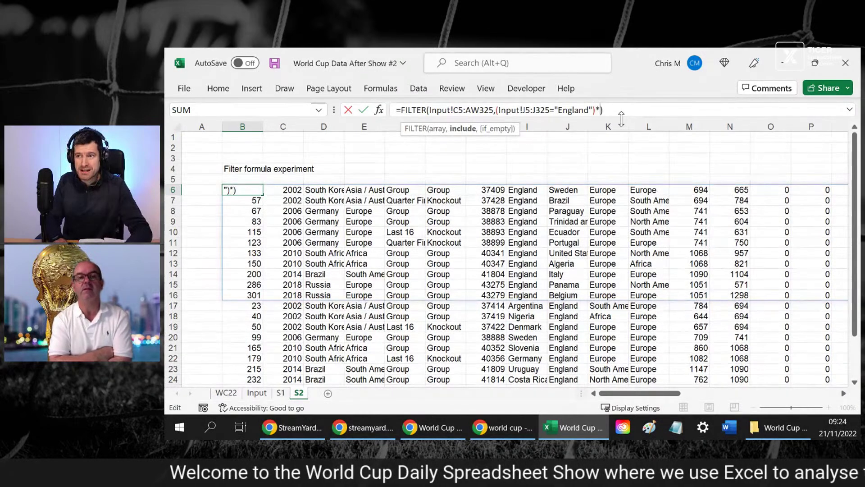
pyautogui.hotkey('shift', 'Left')
pyautogui.hotkey('shift', 'Left')
pyautogui.hotkey('shift', 'Left')
pyautogui.hotkey('shift', 'Left')
pyautogui.hotkey('shift', 'Left')
pyautogui.hotkey('shift', 'Left')
pyautogui.hotkey('shift', 'Left')
pyautogui.hotkey('shift', 'Left')
pyautogui.hotkey('shift', 'Left')
pyautogui.hotkey('shift', 'Left')
pyautogui.hotkey('shift', 'Left')
pyautogui.hotkey('shift', 'Left')
pyautogui.hotkey('shift', 'Left')
pyautogui.hotkey('shift', 'Left')
pyautogui.hotkey('shift', 'Left')
pyautogui.hotkey('shift', 'Left')
pyautogui.hotkey('shift', 'Left')
pyautogui.hotkey('shift', 'Left')
pyautogui.hotkey('shift', 'Left')
pyautogui.hotkey('shift', 'Left')
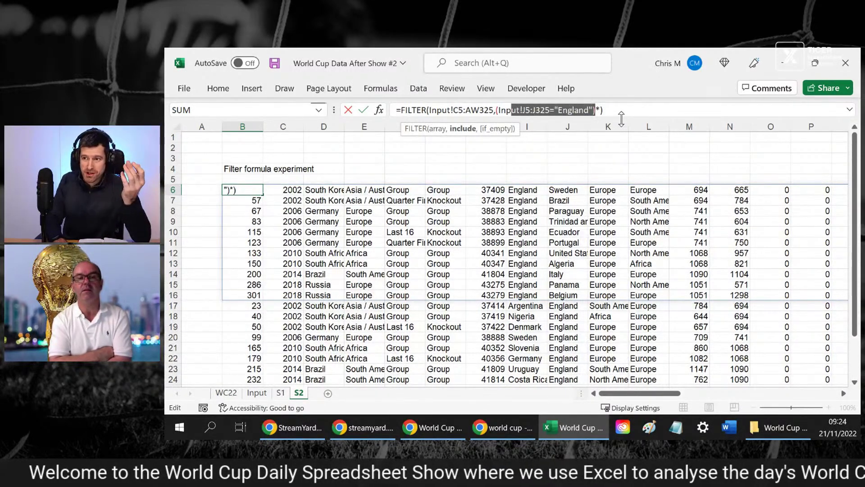
pyautogui.hotkey('shift', 'Left')
pyautogui.hotkey('shift', 'Left')
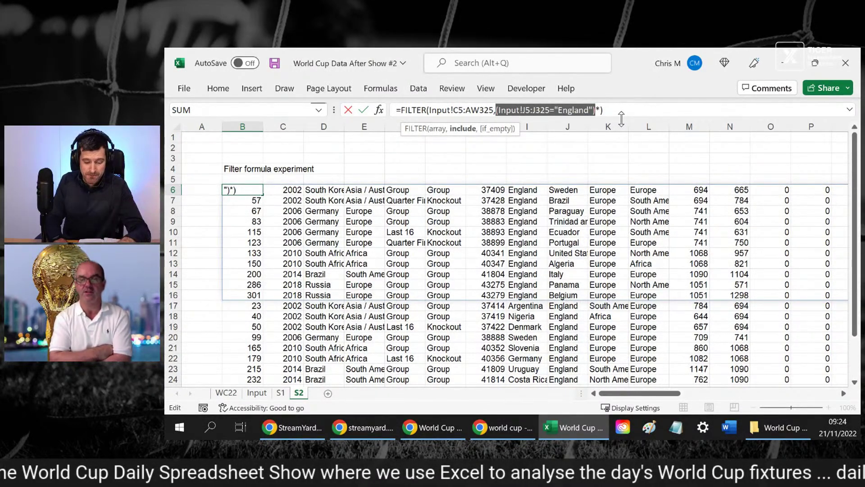
pyautogui.press('Right')
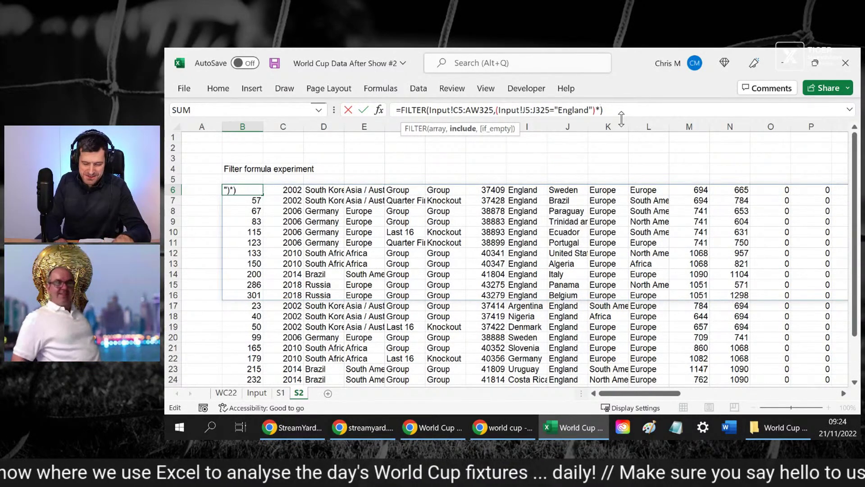
pyautogui.write('*')
pyautogui.hotkey('ctrl', 'v')
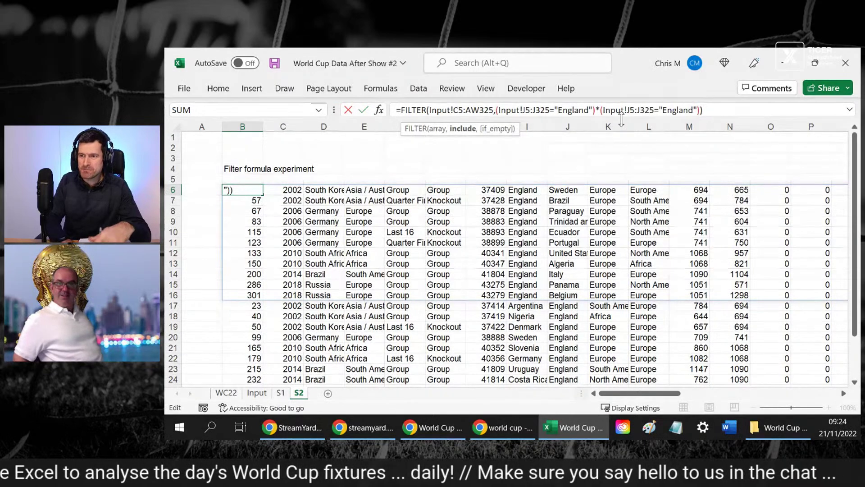
# Change the range in the second condition of B6's formula to Input!H5:H325
pyautogui.click(631, 110)
pyautogui.press('BackSpace')
pyautogui.write('I')
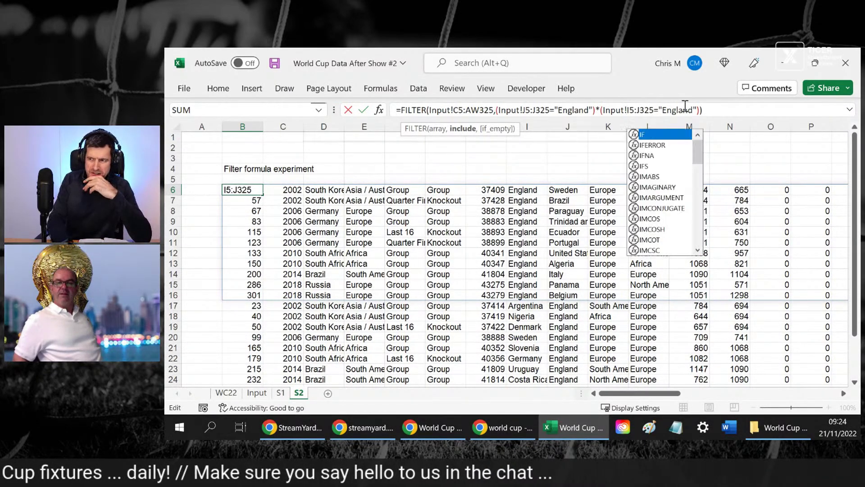
pyautogui.press('Right')
pyautogui.press('Delete')
pyautogui.write('I')
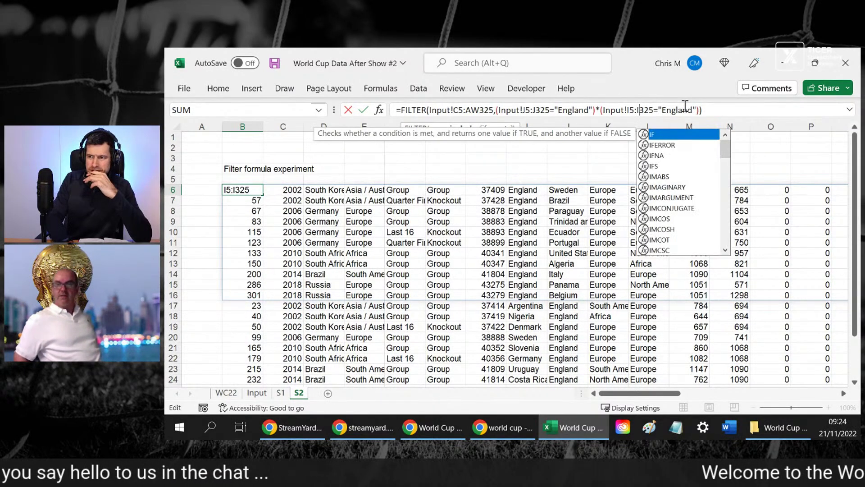
pyautogui.press('BackSpace')
pyautogui.write('H')
pyautogui.press('Left')
pyautogui.press('Left')
pyautogui.press('Left')
pyautogui.press('Left')
pyautogui.write('H')
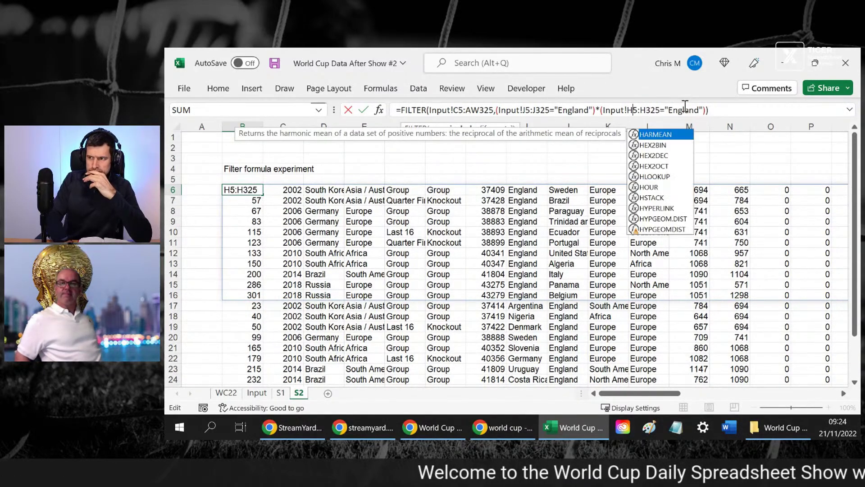
# Replace the second condition's criterion with "Group" and commit the two-condition FILTER formula in B6
pyautogui.click(702, 110)
pyautogui.press('BackSpace')
pyautogui.press('BackSpace')
pyautogui.press('BackSpace')
pyautogui.press('BackSpace')
pyautogui.press('BackSpace')
pyautogui.press('BackSpace')
pyautogui.press('BackSpace')
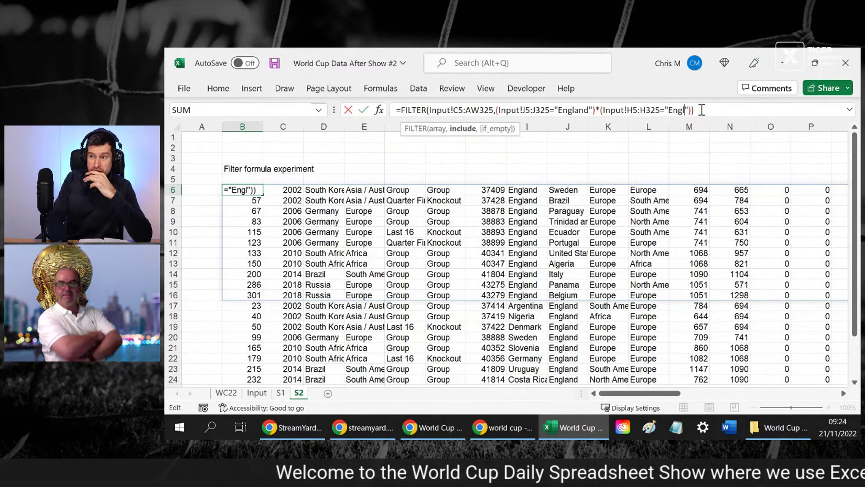
pyautogui.write('Group')
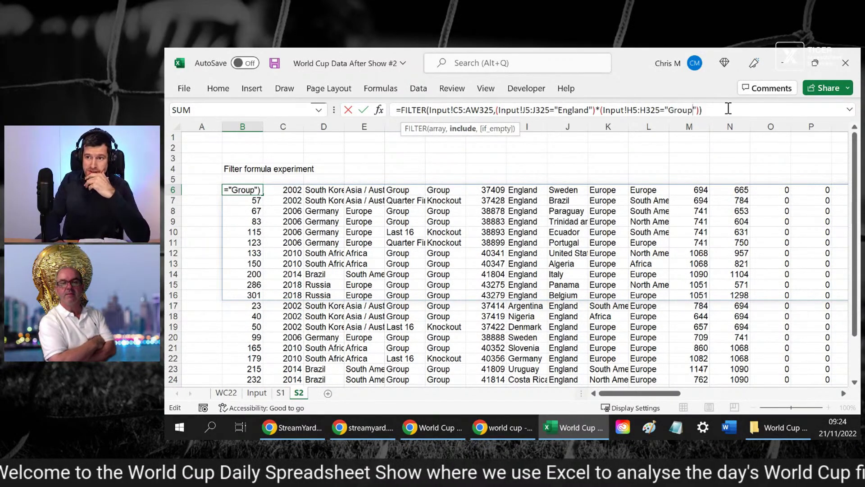
pyautogui.rightClick(728, 114)
pyautogui.click(708, 111)
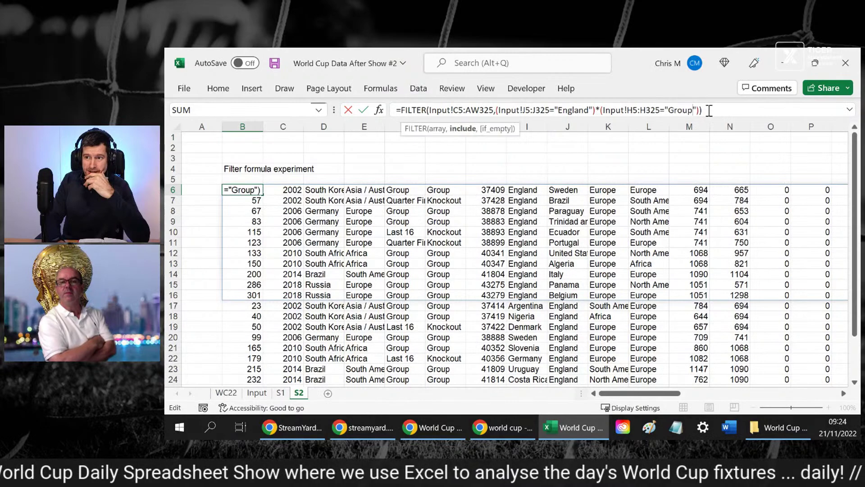
pyautogui.press('Return')
# Examine the column G entries down the first spill range to check that only Group matches are listed
pyautogui.press('Up')
pyautogui.press('Right')
pyautogui.press('Right')
pyautogui.press('Right')
pyautogui.press('Right')
pyautogui.press('Right')
pyautogui.press('Down')
pyautogui.press('Down')
pyautogui.press('Down')
pyautogui.press('Down')
pyautogui.press('Down')
pyautogui.press('Down')
pyautogui.press('Down')
pyautogui.press('Down')
pyautogui.press('Down')
pyautogui.press('Down')
pyautogui.press('Down')
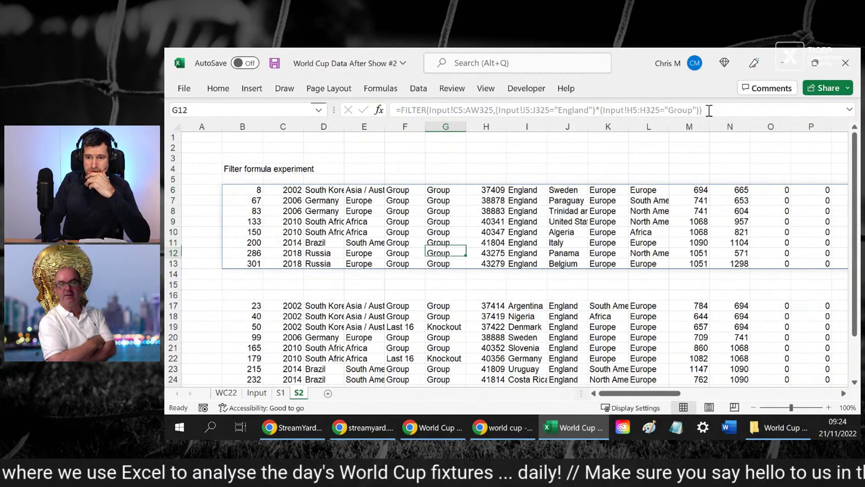
# Copy the entire text of the Team B FILTER formula behind the second spill range, anchored in B17
pyautogui.press('Left')
pyautogui.press('Left')
pyautogui.press('Left')
pyautogui.press('Left')
pyautogui.press('Left')
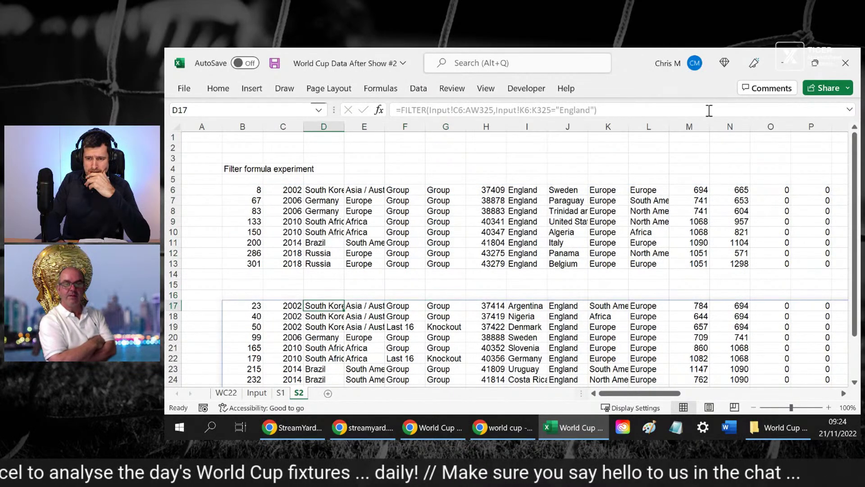
pyautogui.tripleClick(609, 114)
pyautogui.hotkey('ctrl', 'c')
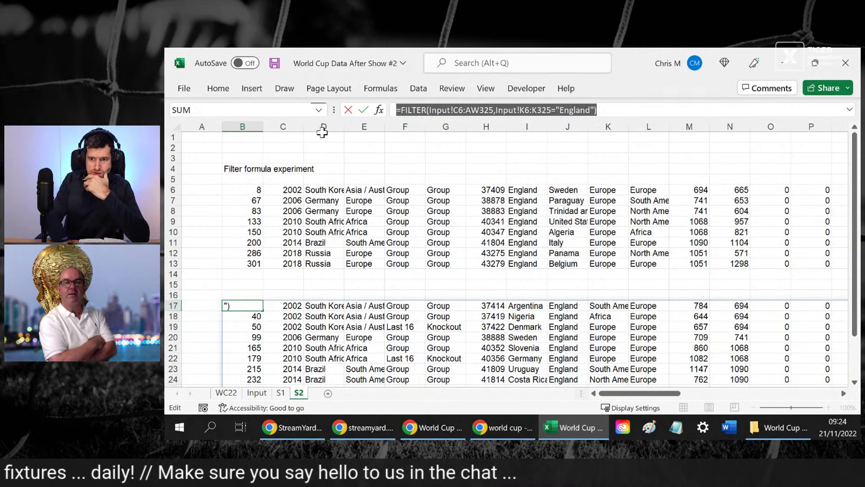
pyautogui.write('=')
pyautogui.click(255, 272)
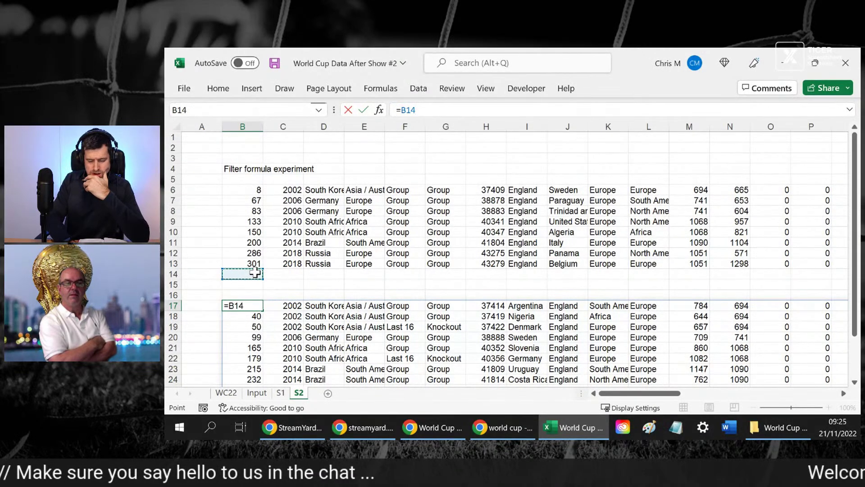
pyautogui.press('Escape')
# Paste the copied Team B FILTER formula into B14, directly beneath the first spill range
pyautogui.click(255, 272)
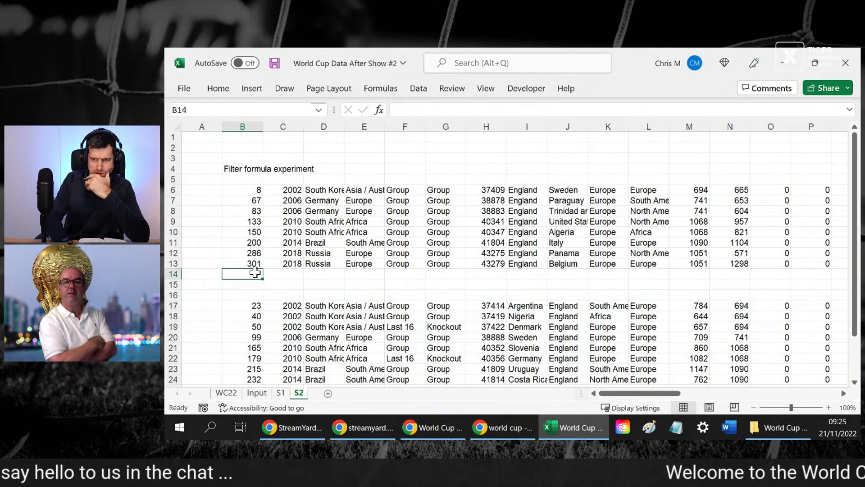
pyautogui.doubleClick(255, 273)
pyautogui.hotkey('ctrl', 'v')
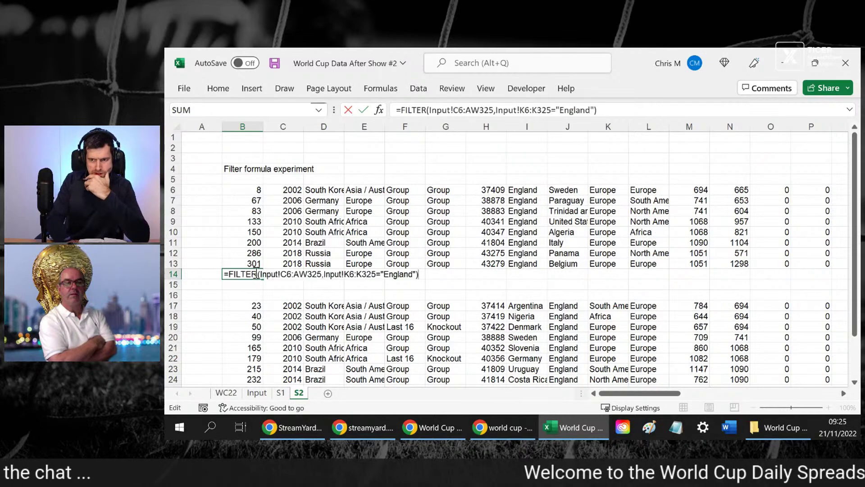
pyautogui.press('Return')
# Select the whole old Team B spill range starting at B17 and delete it
pyautogui.press('Down')
pyautogui.press('Down')
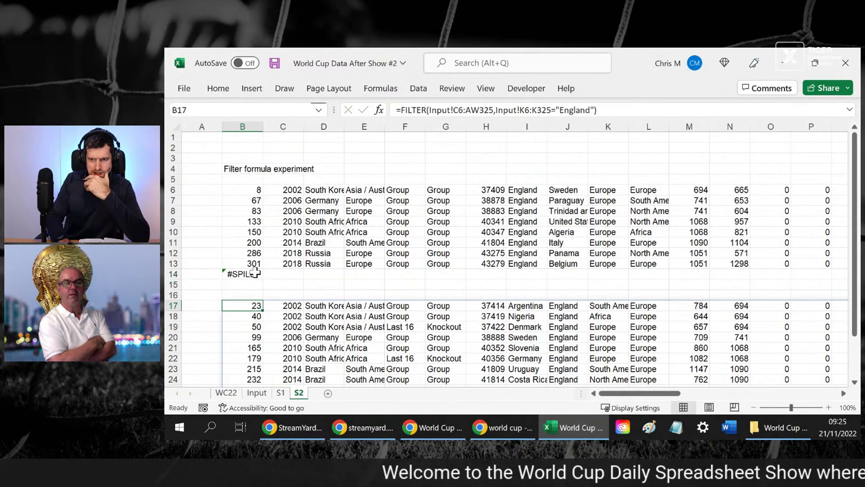
pyautogui.hotkey('ctrl', 'shift', 'Right')
pyautogui.hotkey('ctrl', 'shift', 'Down')
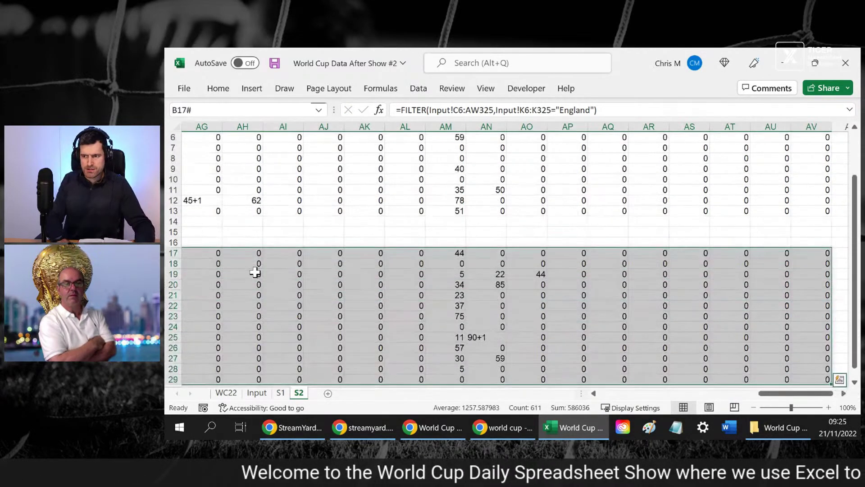
pyautogui.press('Delete')
# Go to the Team B formula in B14 and check its include condition, leaving it unchanged
pyautogui.press('Up')
pyautogui.press('Up')
pyautogui.press('Up')
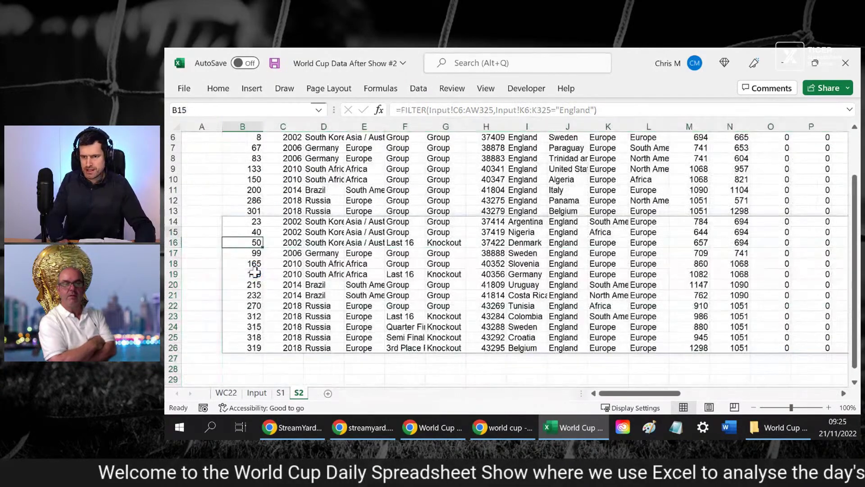
pyautogui.press('Right')
pyautogui.press('Right')
pyautogui.press('Left')
pyautogui.press('Left')
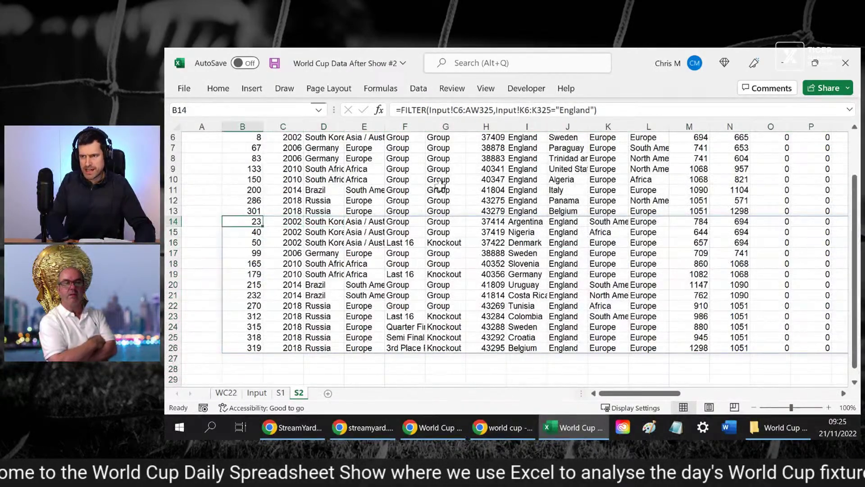
pyautogui.click(500, 110)
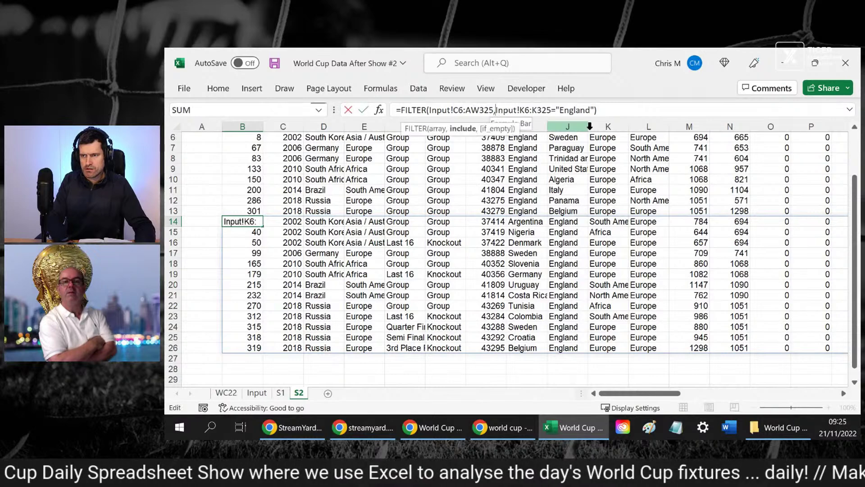
pyautogui.hotkey('ctrl', 'Return')
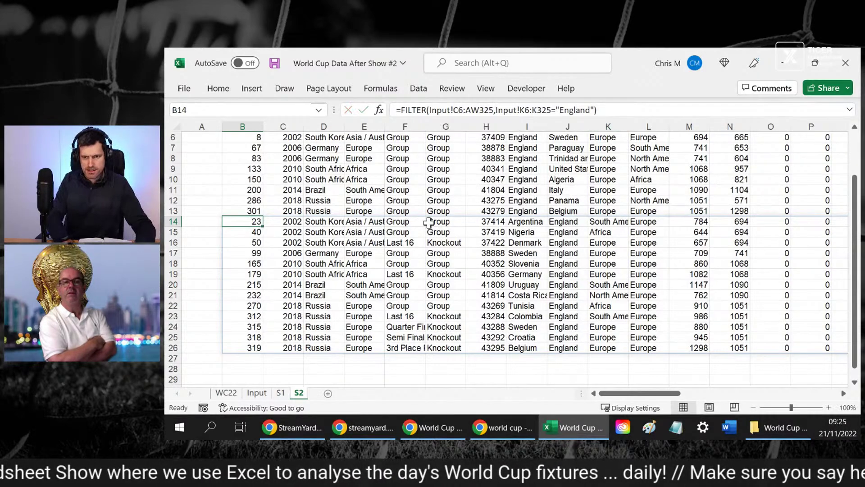
# Copy the *(Input!H5:H325="Group") condition from B6's formula and return to the Team B formula in B14
pyautogui.scroll(2, 433, 226)
pyautogui.click(244, 190)
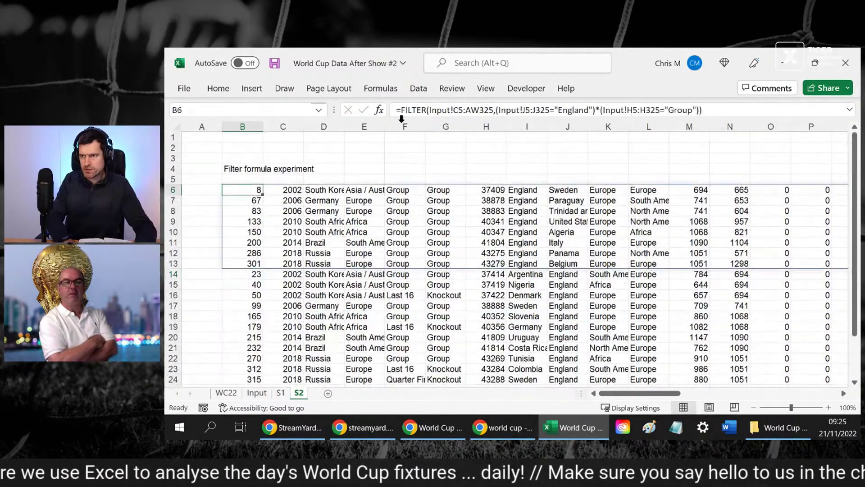
pyautogui.moveTo(700, 113); pyautogui.dragTo(598, 113)
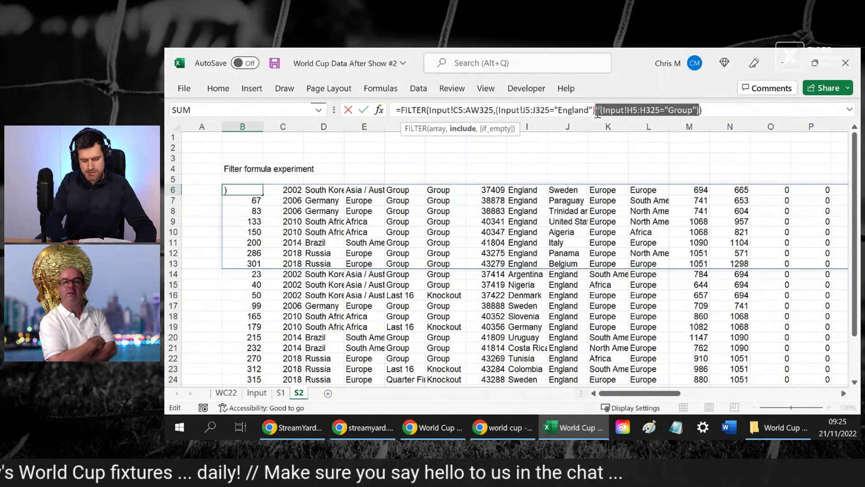
pyautogui.press('Escape')
pyautogui.press('Down')
pyautogui.press('Down')
pyautogui.press('Down')
pyautogui.press('Down')
pyautogui.press('Down')
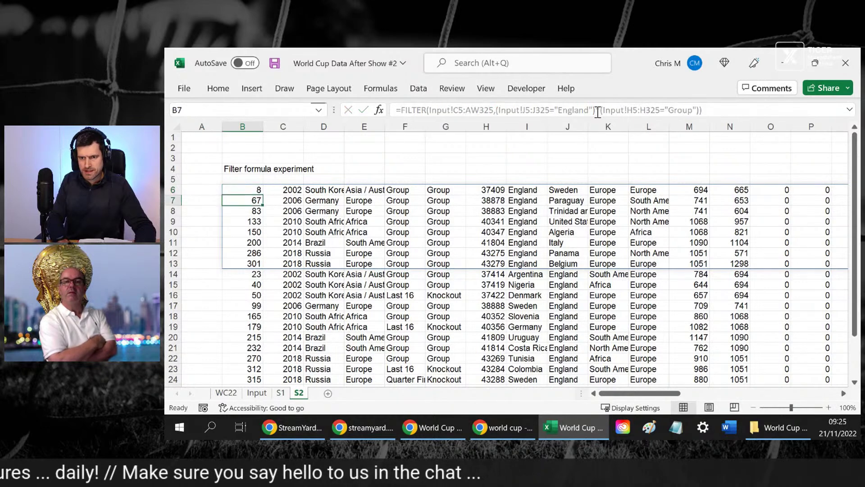
pyautogui.press('Down')
pyautogui.press('Down')
pyautogui.press('Down')
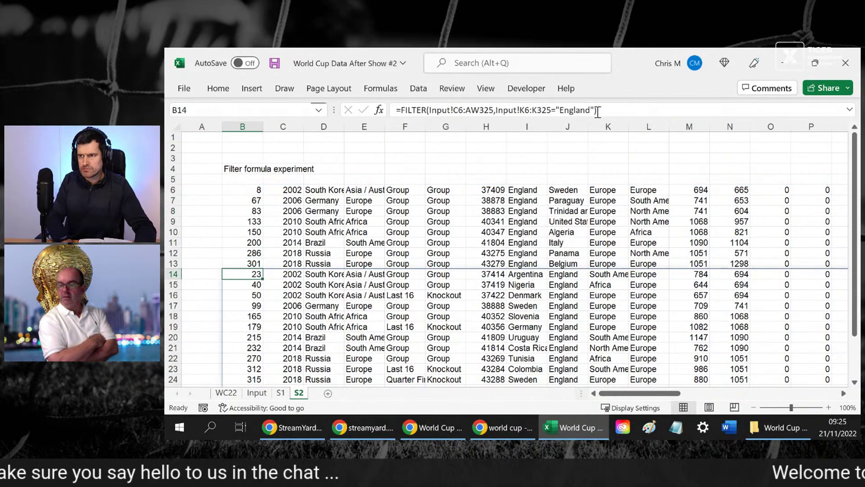
# Add *(Input!H5:H325="Group") to B14's FILTER include condition, with the Input!K6:K325="England" test enclosed in its own parentheses
pyautogui.click(604, 112)
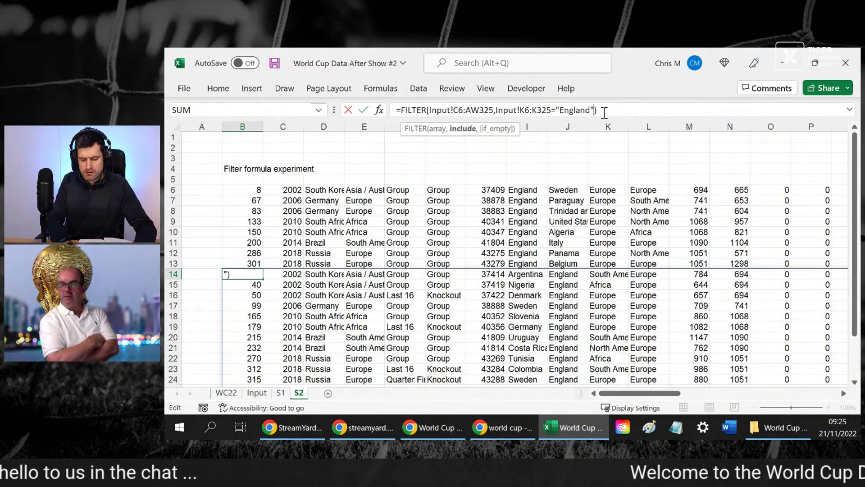
pyautogui.write('*(Input!H5:H325="Group")')
pyautogui.click(493, 110)
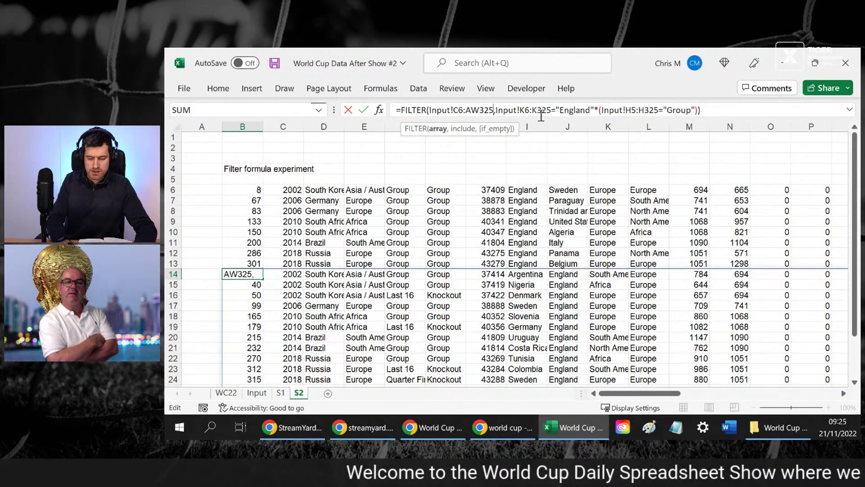
pyautogui.press('Right')
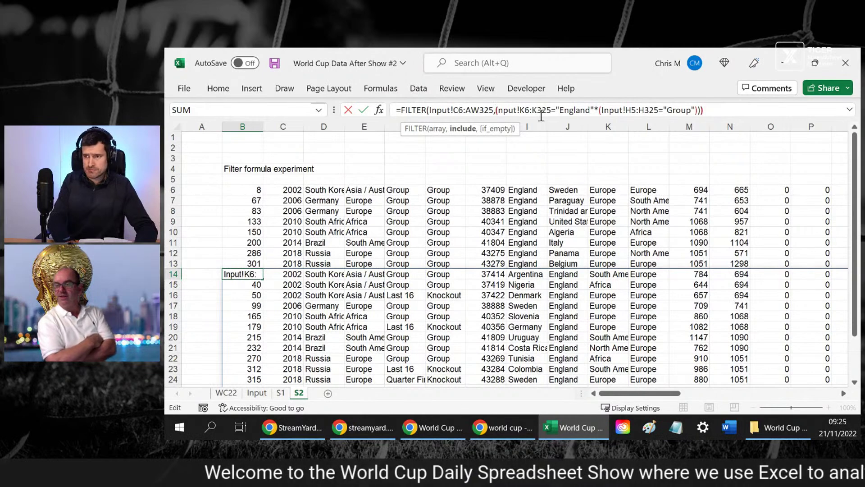
pyautogui.write('(')
pyautogui.click(598, 110)
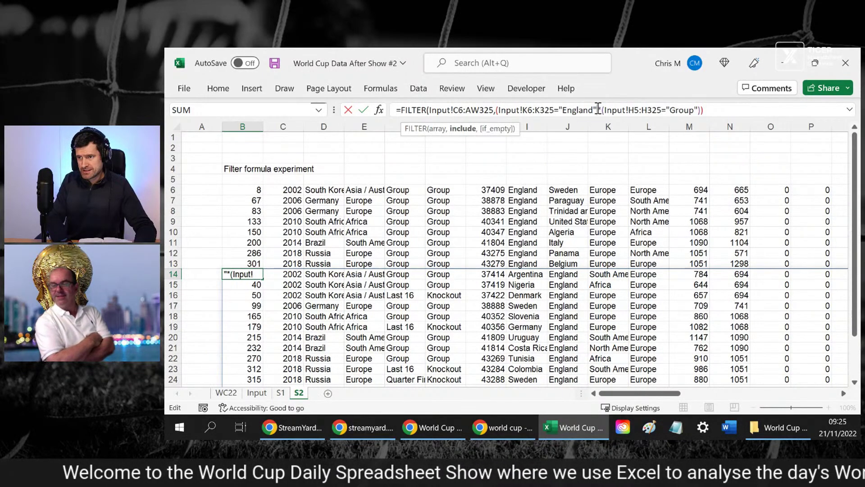
pyautogui.write(')')
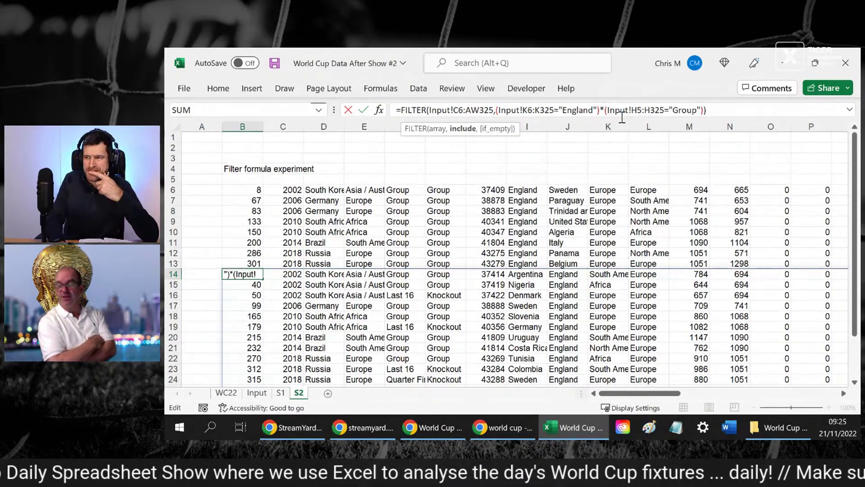
pyautogui.hotkey('ctrl', 'Return')
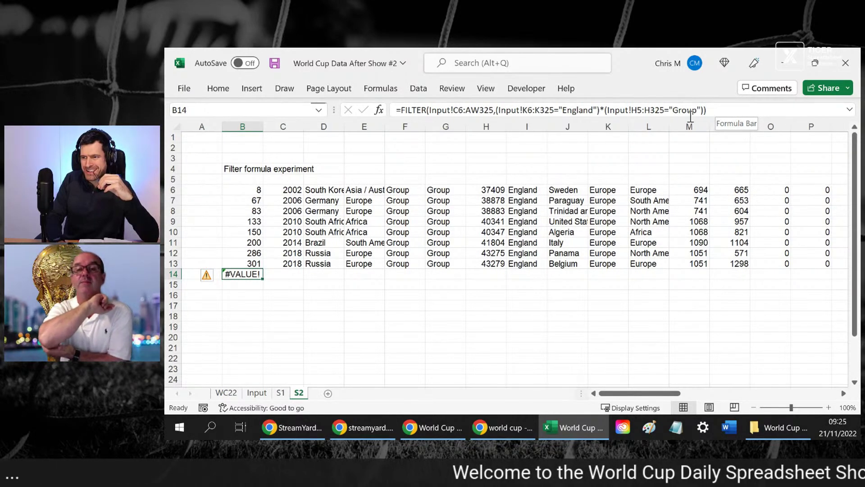
# Correct the Group condition's range in B14's formula to Input!H6:H325 so it matches the size of the other ranges
pyautogui.click(638, 111)
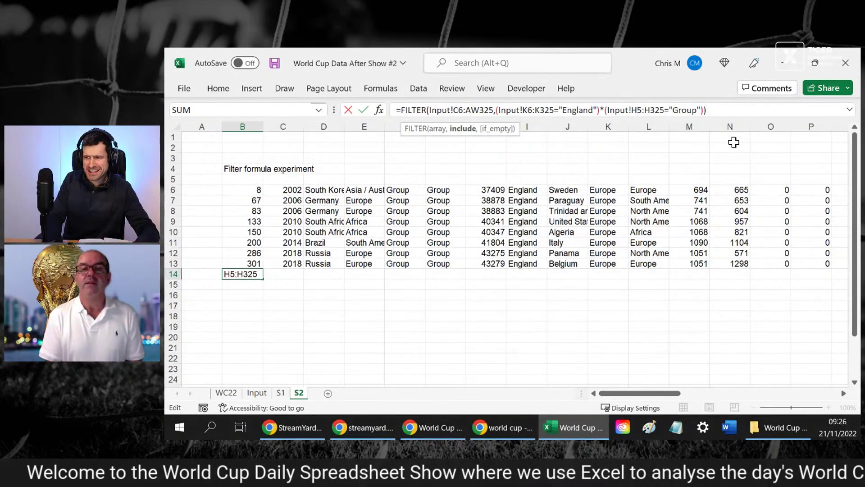
pyautogui.hotkey('shift', 'Right')
pyautogui.write('6')
pyautogui.press('Return')
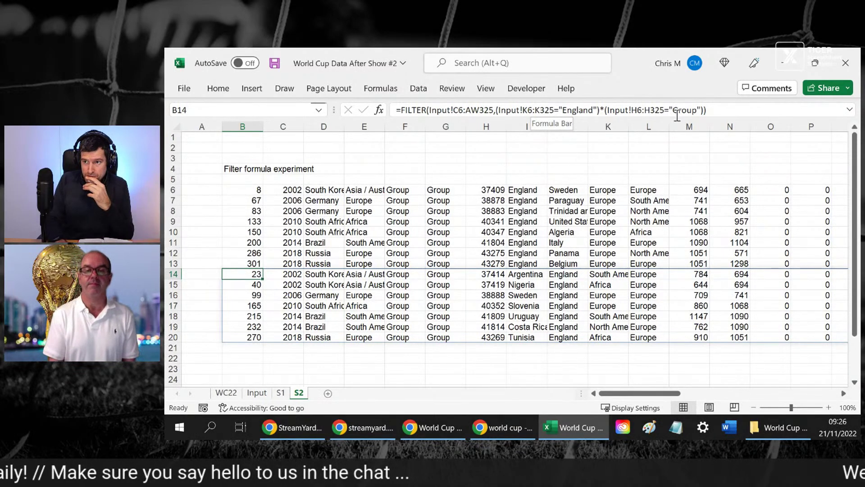
# Compare the Team B formula in B14 with the Team A formula in B6 and examine their stacked group-match rows
pyautogui.press('Up')
pyautogui.press('Right')
pyautogui.press('Down')
pyautogui.press('Down')
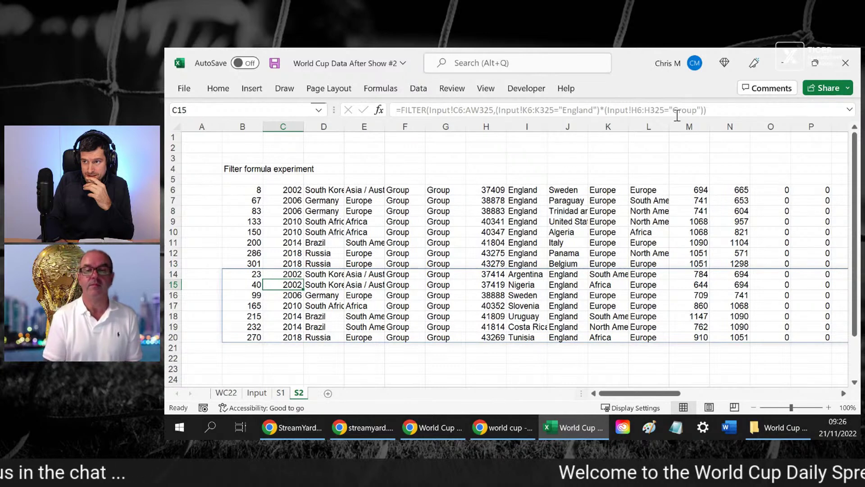
pyautogui.press('Up')
pyautogui.press('Up')
pyautogui.press('Up')
pyautogui.press('Up')
pyautogui.press('Down')
pyautogui.press('Down')
pyautogui.press('Down')
pyautogui.press('Left')
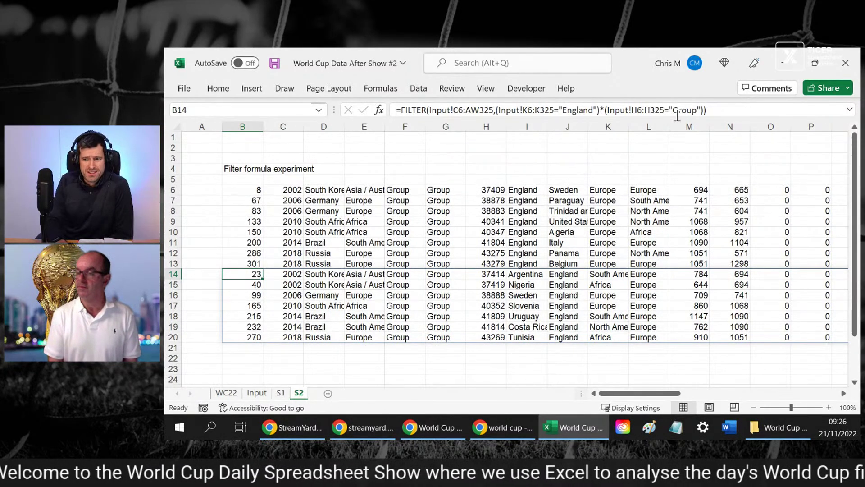
pyautogui.press('Up')
pyautogui.press('Up')
pyautogui.press('Up')
pyautogui.press('Up')
pyautogui.press('Up')
pyautogui.press('Up')
pyautogui.press('Up')
pyautogui.press('Up')
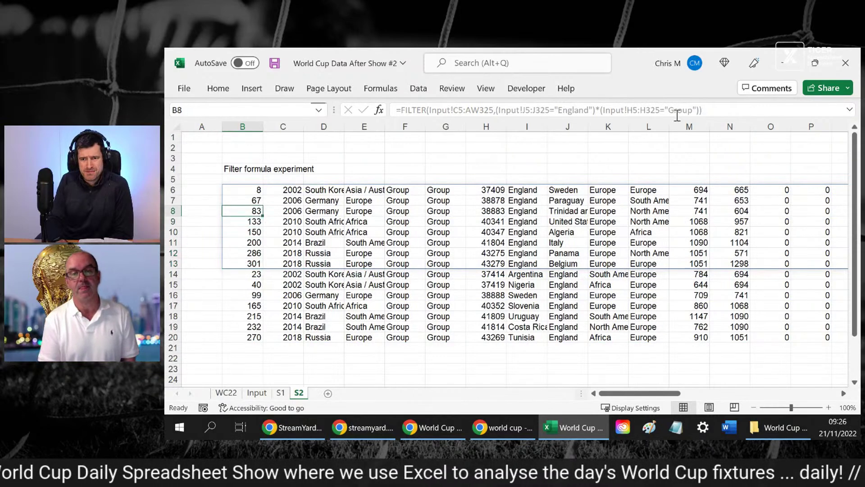
pyautogui.press('Down')
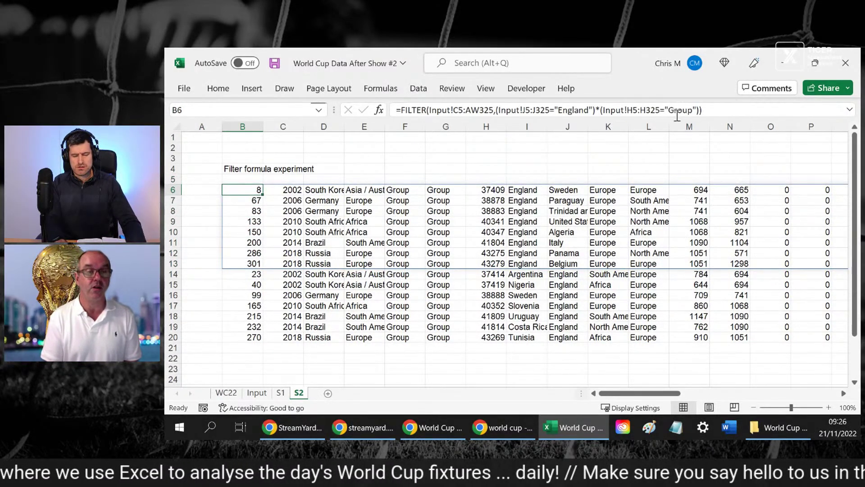
pyautogui.hotkey('ctrl', 'shift', 'Down')
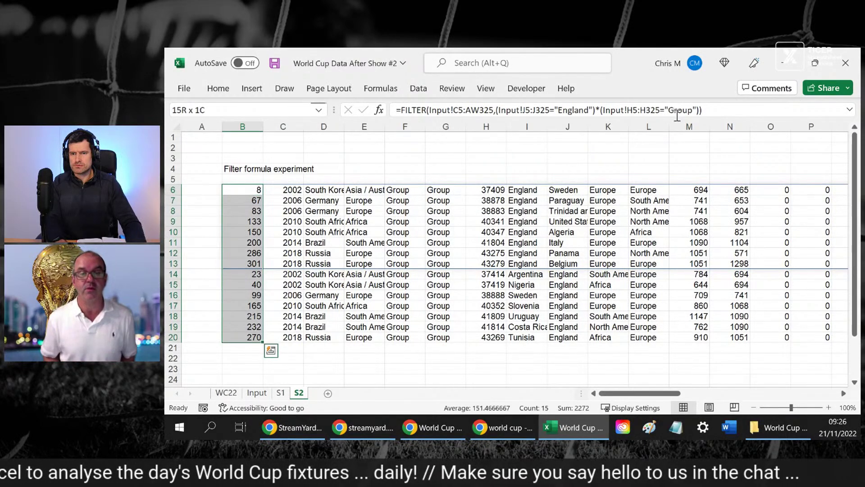
pyautogui.press('Left')
pyautogui.press('Right')
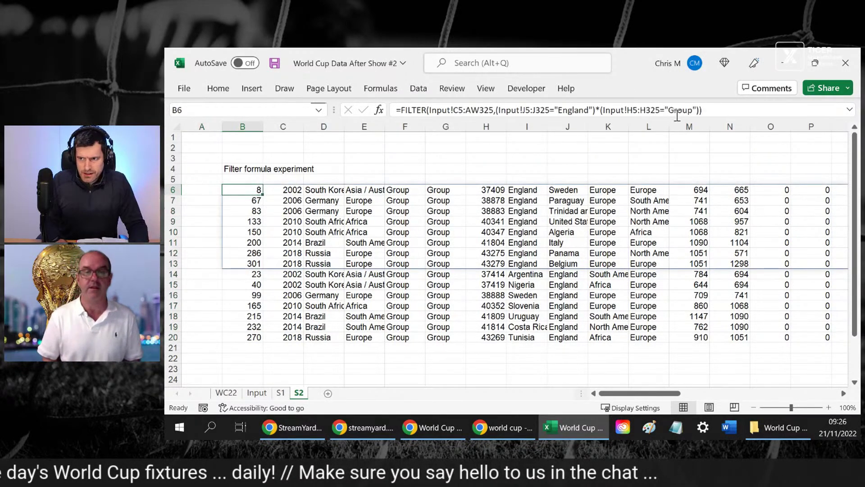
# Format the match dates in H6:H20 across both spill ranges as Short Date
pyautogui.press('Right')
pyautogui.press('Right')
pyautogui.press('Right')
pyautogui.press('Right')
pyautogui.press('Right')
pyautogui.press('Right')
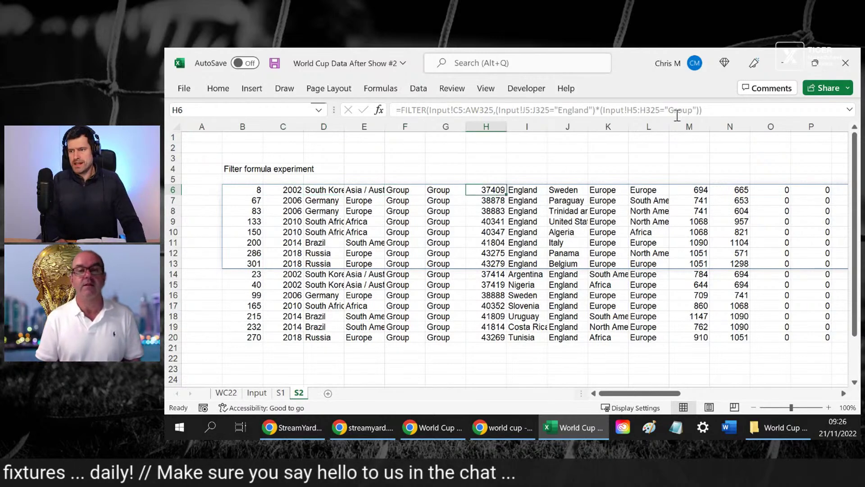
pyautogui.hotkey('ctrl', 'shift', 'Down')
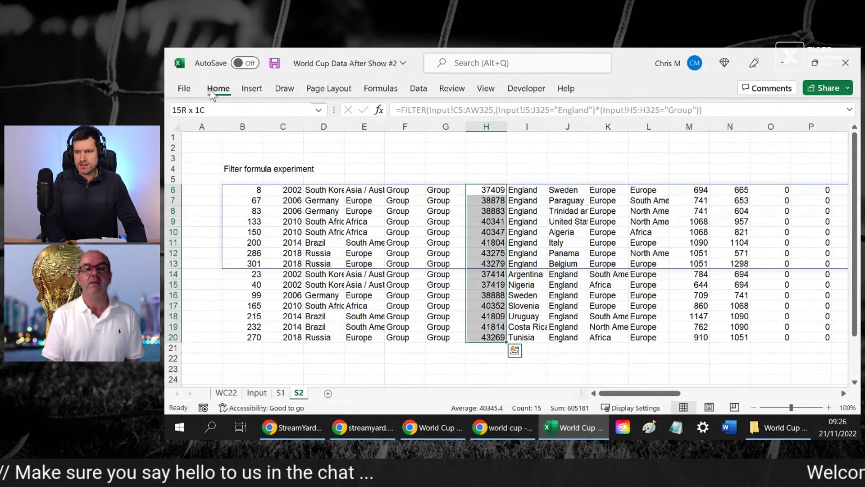
pyautogui.click(210, 89)
pyautogui.click(522, 108)
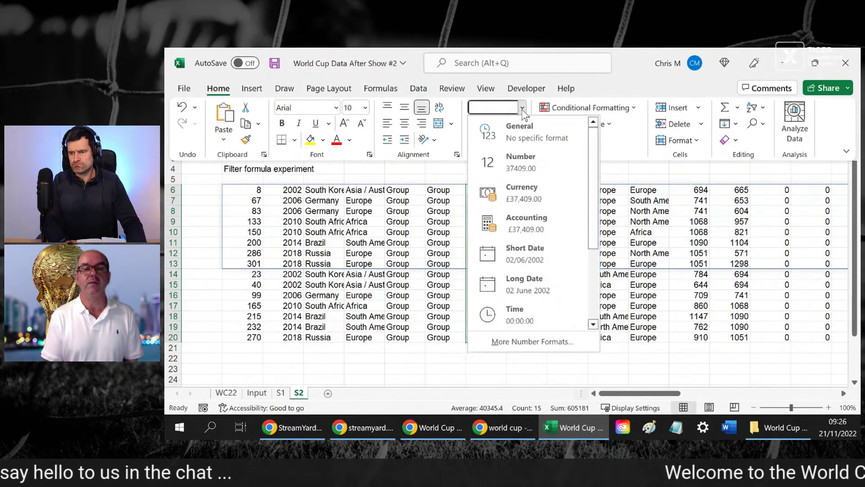
pyautogui.click(540, 250)
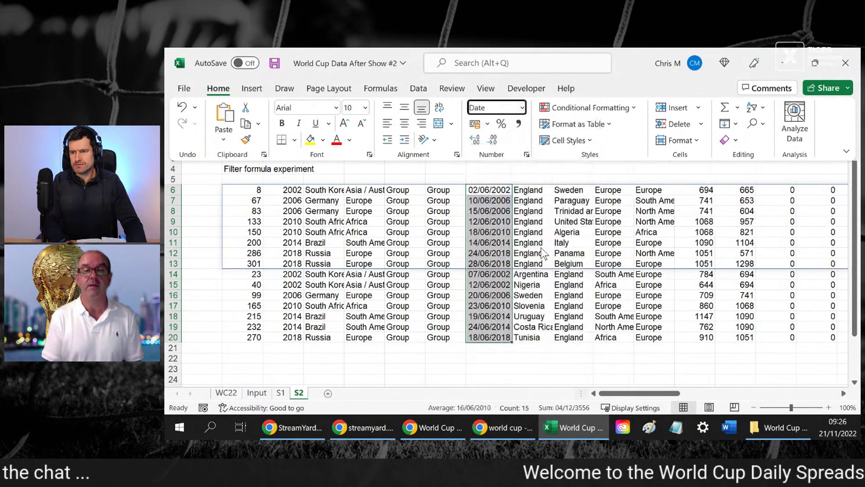
pyautogui.click(291, 365)
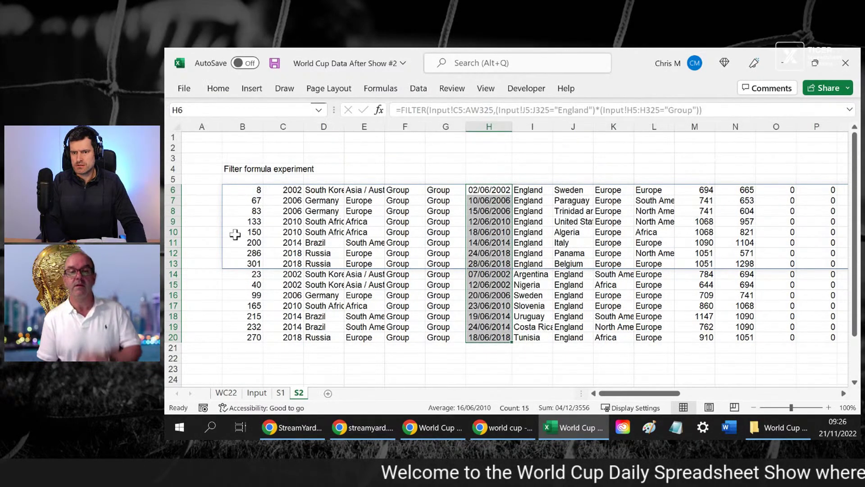
# Go through the tournament years in column C of the first spill range and check the stacked match rows in B6:B20
pyautogui.click(249, 194)
pyautogui.press('Right')
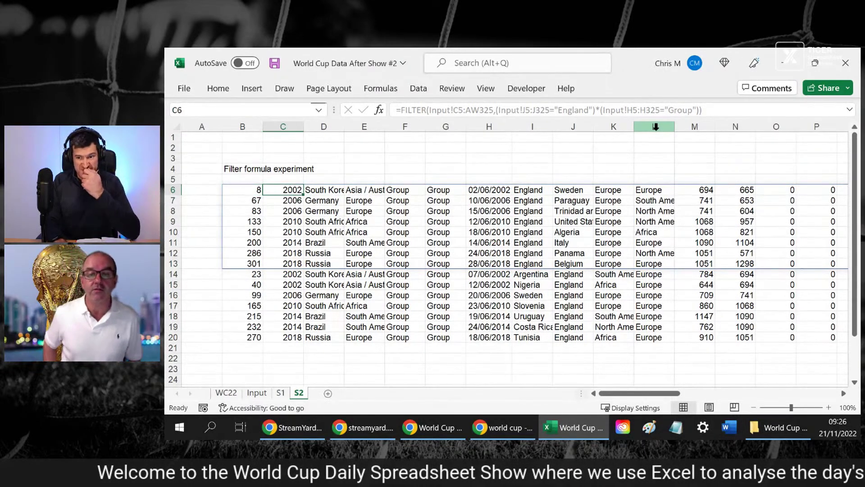
pyautogui.press('Down')
pyautogui.press('Down')
pyautogui.press('Down')
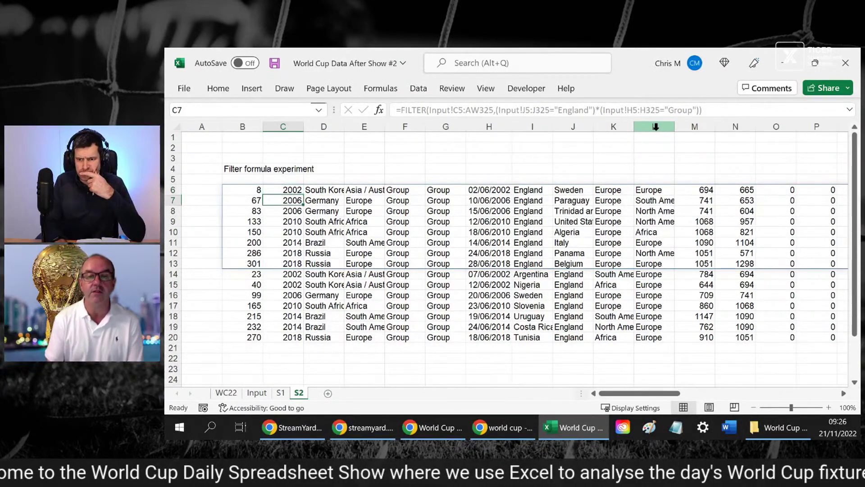
pyautogui.press('Down')
pyautogui.press('Down')
pyautogui.press('Up')
pyautogui.press('Up')
pyautogui.press('Up')
pyautogui.press('Up')
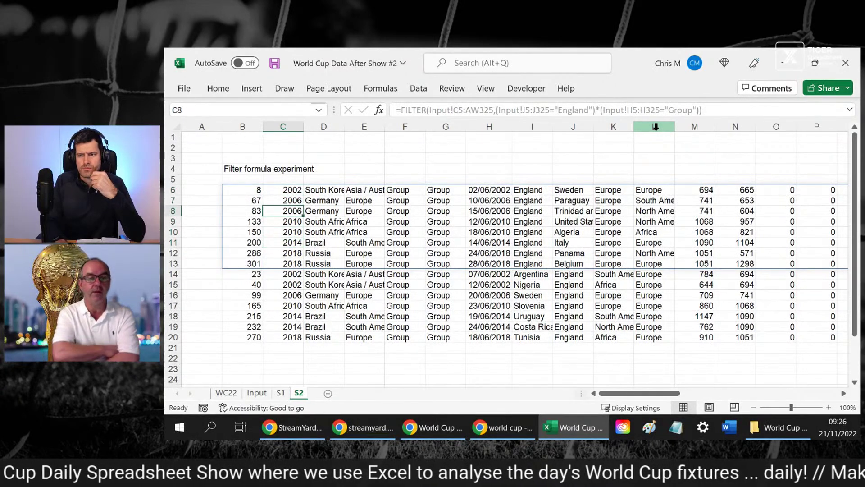
pyautogui.click(249, 148)
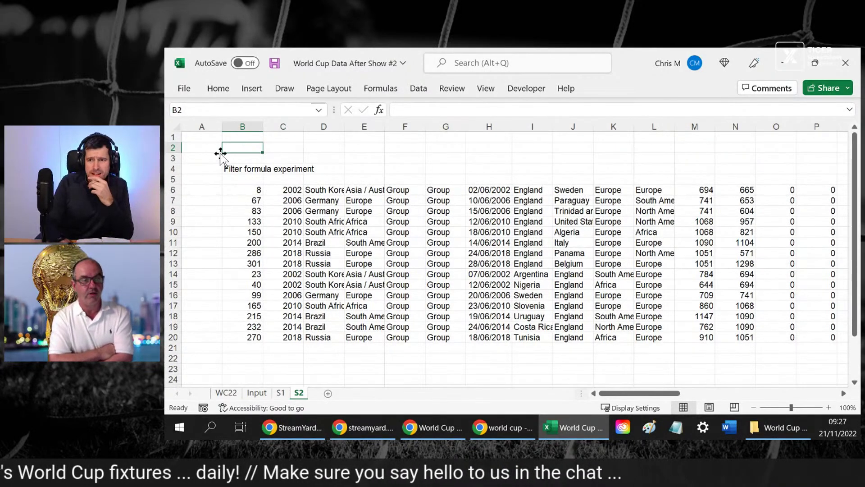
pyautogui.click(235, 187)
pyautogui.hotkey('ctrl', 'shift', 'Down')
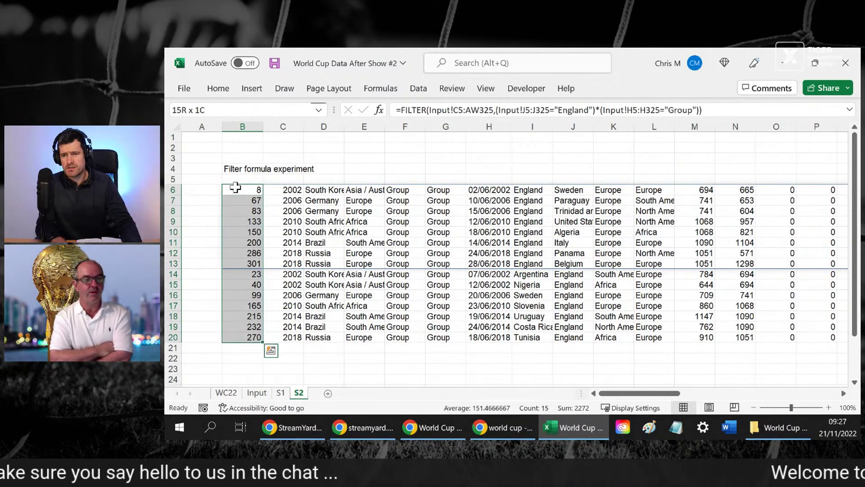
pyautogui.press('Up')
pyautogui.press('Right')
pyautogui.press('Right')
pyautogui.press('Right')
pyautogui.press('Up')
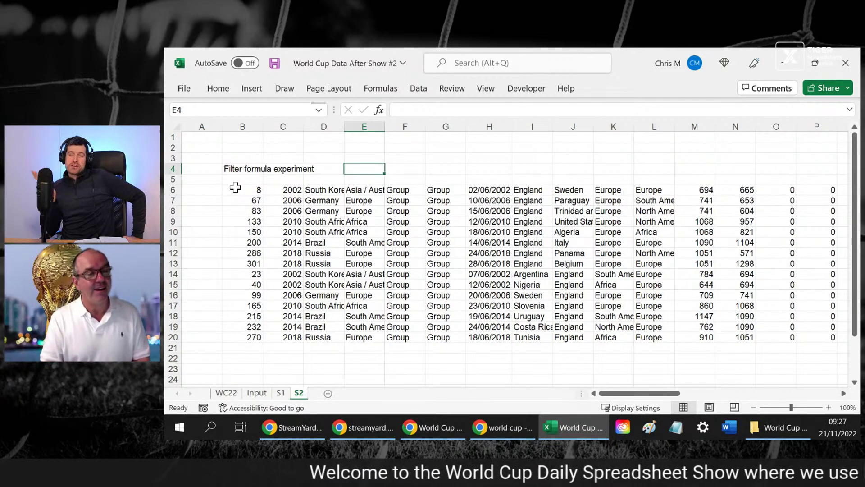
pyautogui.press('Down')
pyautogui.press('Down')
pyautogui.press('Down')
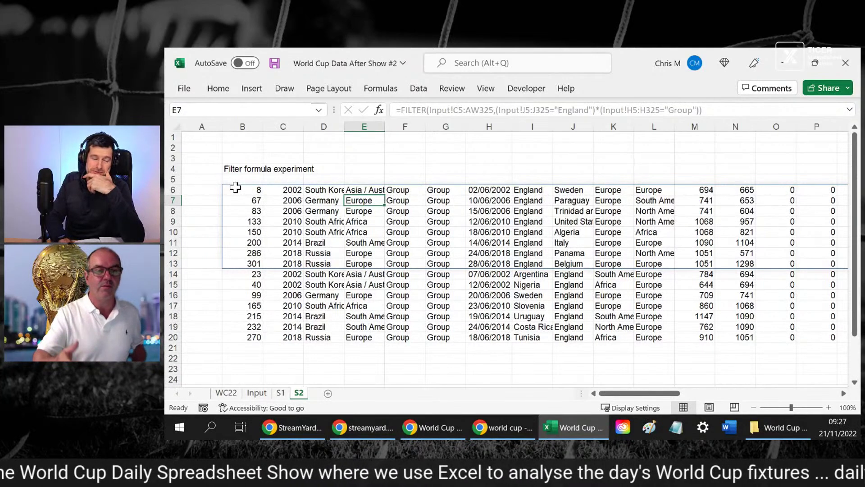
pyautogui.press('Left')
pyautogui.press('Left')
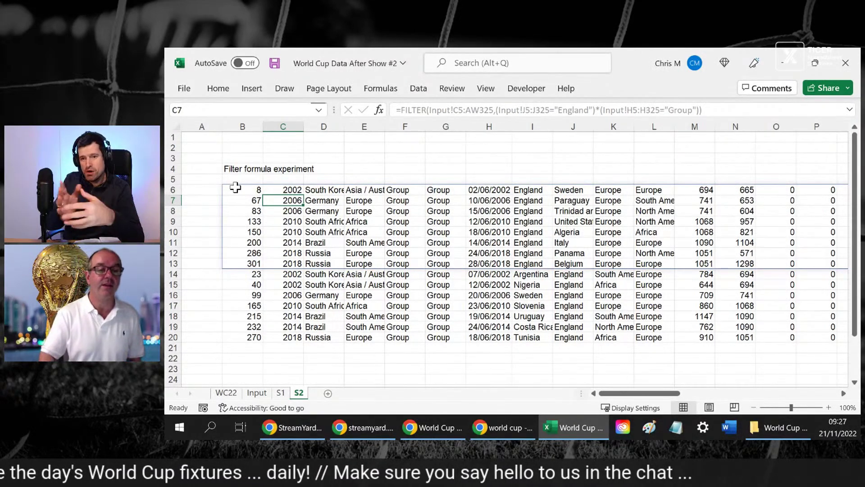
pyautogui.press('Left')
pyautogui.press('Left')
pyautogui.press('Up')
pyautogui.press('Up')
pyautogui.press('Right')
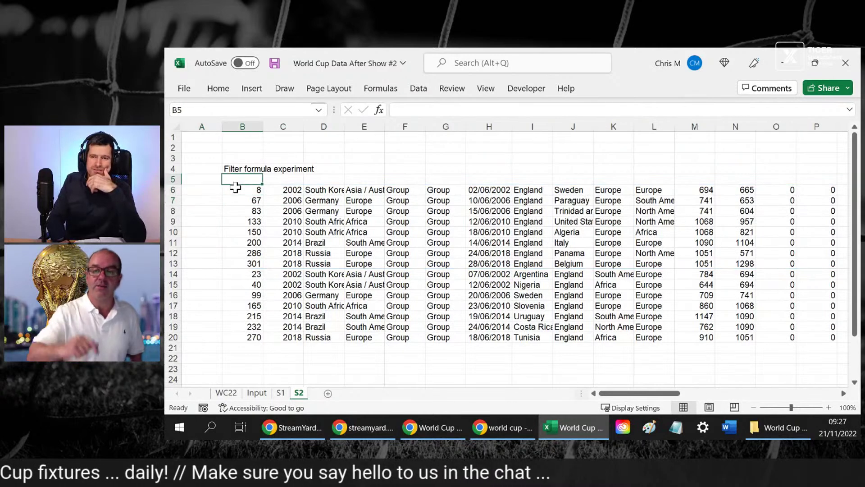
pyautogui.press('Down')
pyautogui.press('Up')
pyautogui.press('Up')
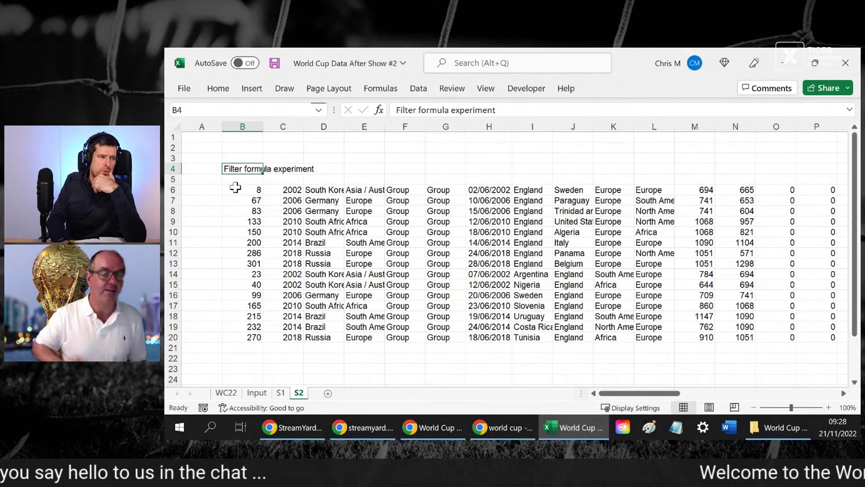
# Examine the Team A formula in B6 and go down the stacked match rows to the empty cells beneath them
pyautogui.click(236, 187)
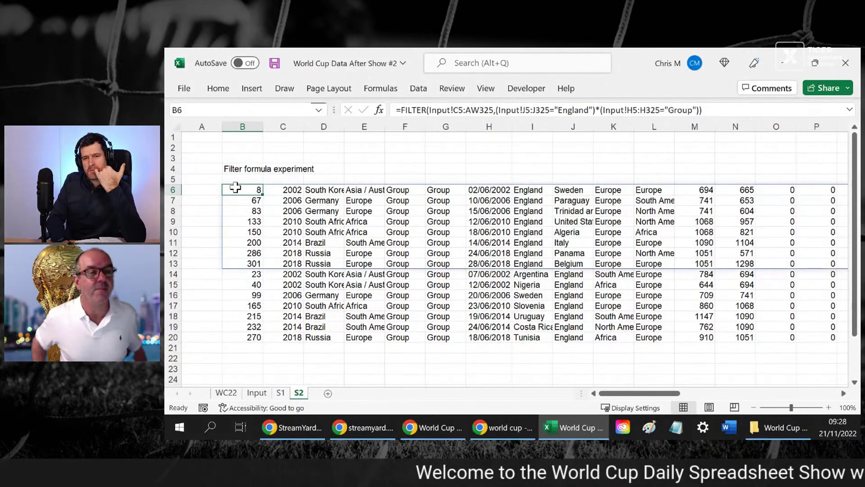
pyautogui.press('Down')
pyautogui.press('Down')
pyautogui.press('Down')
pyautogui.press('Down')
pyautogui.press('Down')
pyautogui.press('Down')
pyautogui.press('Down')
pyautogui.press('Down')
pyautogui.press('Down')
pyautogui.press('Down')
pyautogui.press('Down')
pyautogui.press('Down')
pyautogui.press('Down')
pyautogui.press('Down')
pyautogui.press('Down')
pyautogui.press('Down')
pyautogui.press('Down')
pyautogui.press('Down')
pyautogui.press('Down')
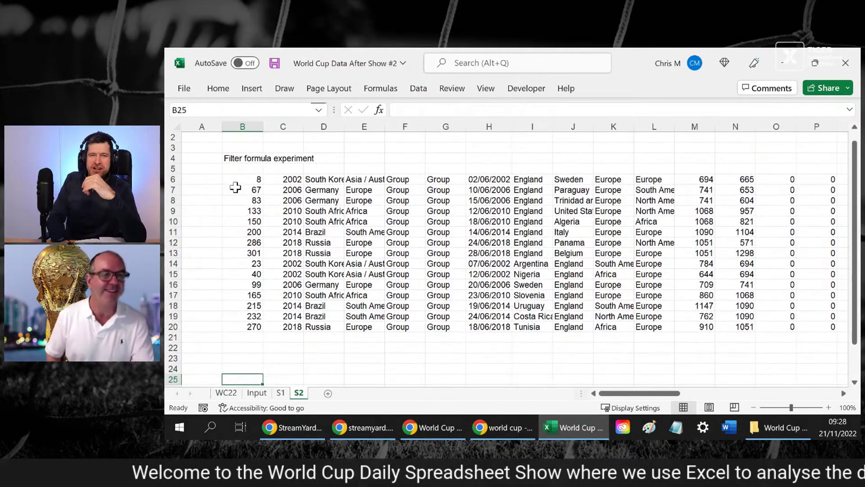
pyautogui.press('Down')
pyautogui.press('Down')
# Enter the tournament years 2002, 2006, 2010, 2014, 2018 and 2022 down column B in B23:B28
pyautogui.press('Up')
pyautogui.press('Up')
pyautogui.press('Up')
pyautogui.press('Up')
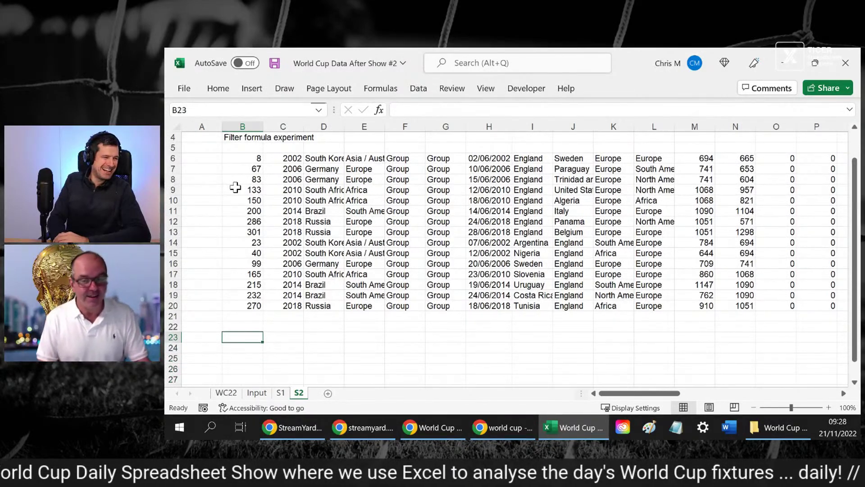
pyautogui.write('2')
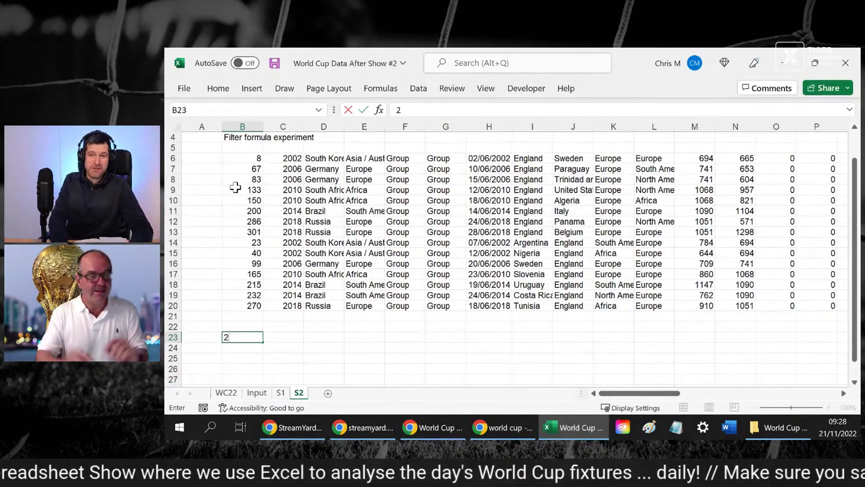
pyautogui.write('002')
pyautogui.press('Return')
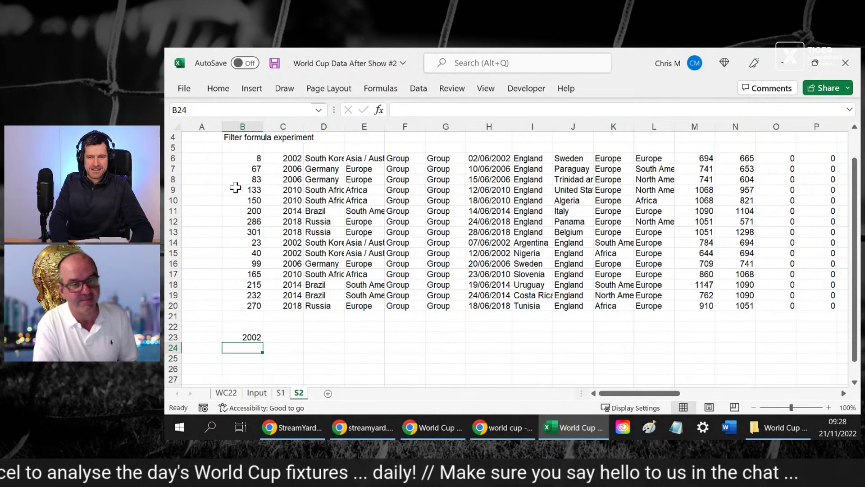
pyautogui.write('2006')
pyautogui.press('Return')
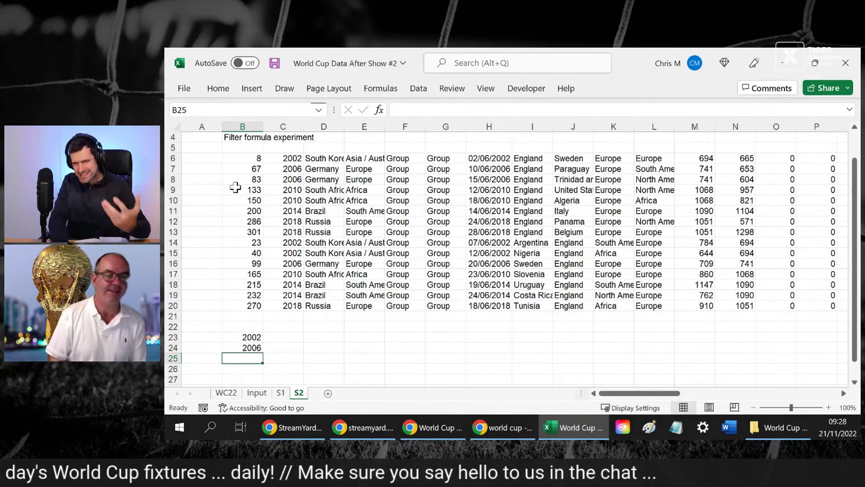
pyautogui.write('2010')
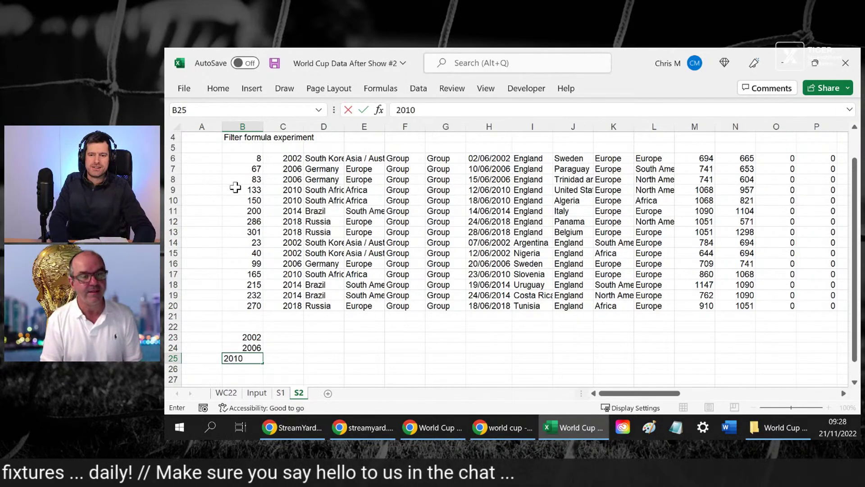
pyautogui.press('Return')
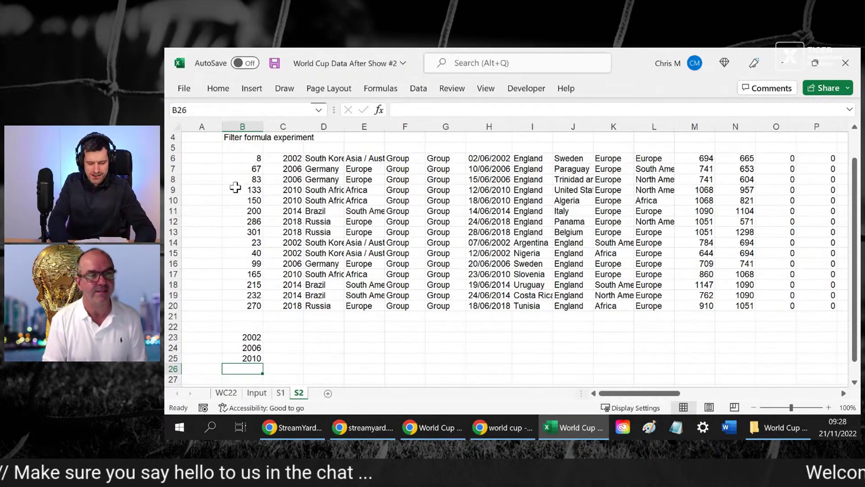
pyautogui.write('2014')
pyautogui.press('Return')
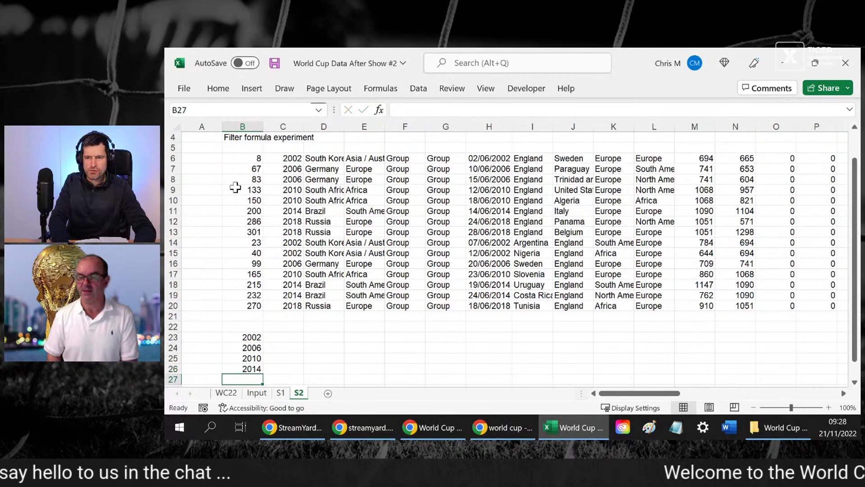
pyautogui.write('2018')
pyautogui.press('Return')
pyautogui.write('2022')
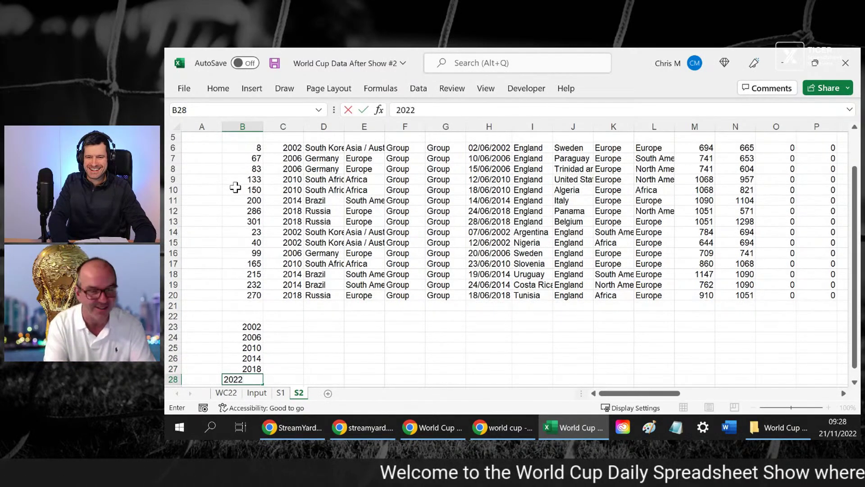
pyautogui.press('Return')
pyautogui.press('Up')
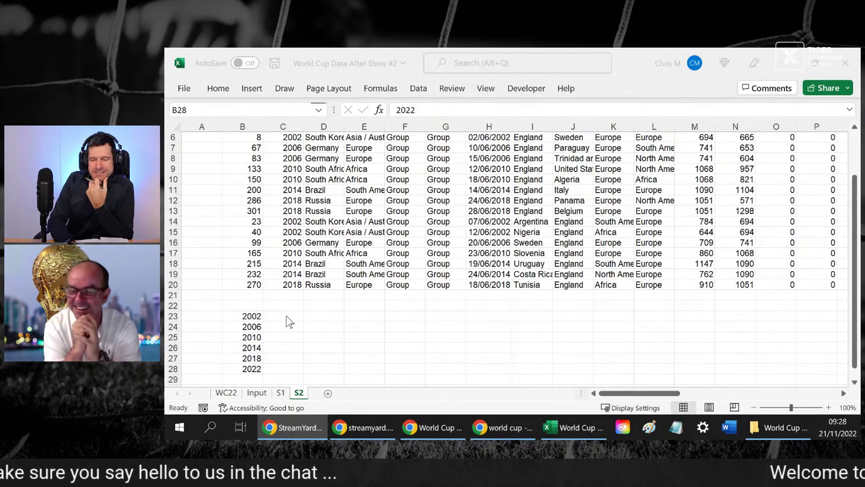
# Delete the manually entered tournament years from B23:B28
pyautogui.click(286, 316)
pyautogui.click(246, 315)
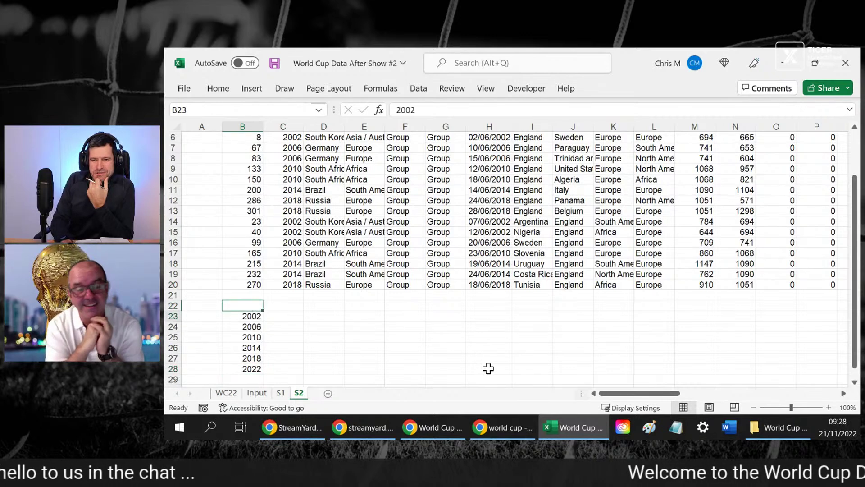
pyautogui.hotkey('shift', 'Down')
pyautogui.hotkey('shift', 'Down')
pyautogui.hotkey('shift', 'Down')
pyautogui.hotkey('shift', 'Down')
pyautogui.hotkey('shift', 'Down')
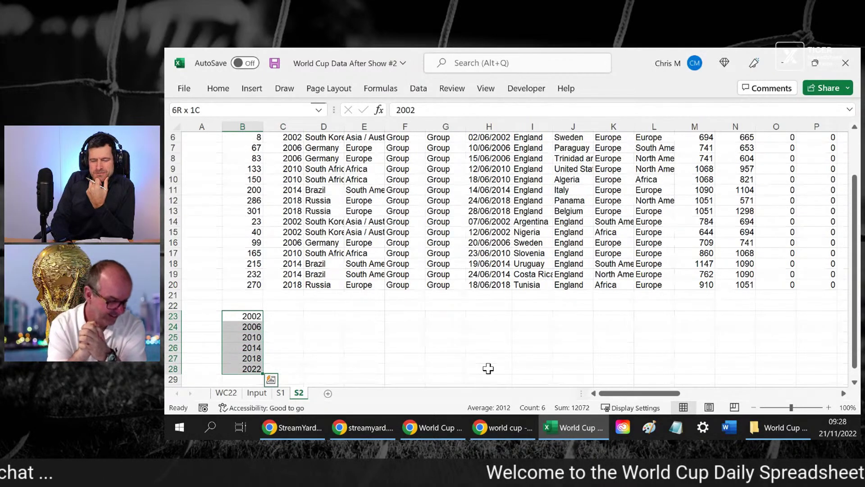
pyautogui.press('Delete')
pyautogui.hotkey('shift', 'BackSpace')
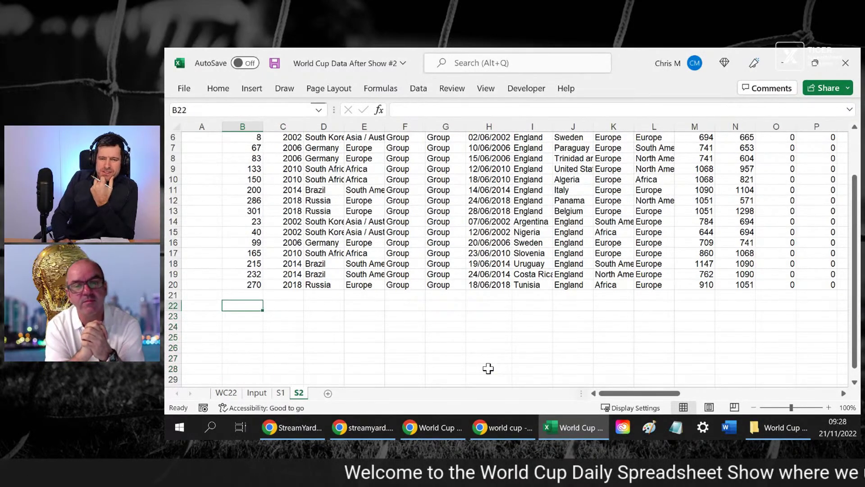
pyautogui.write('=')
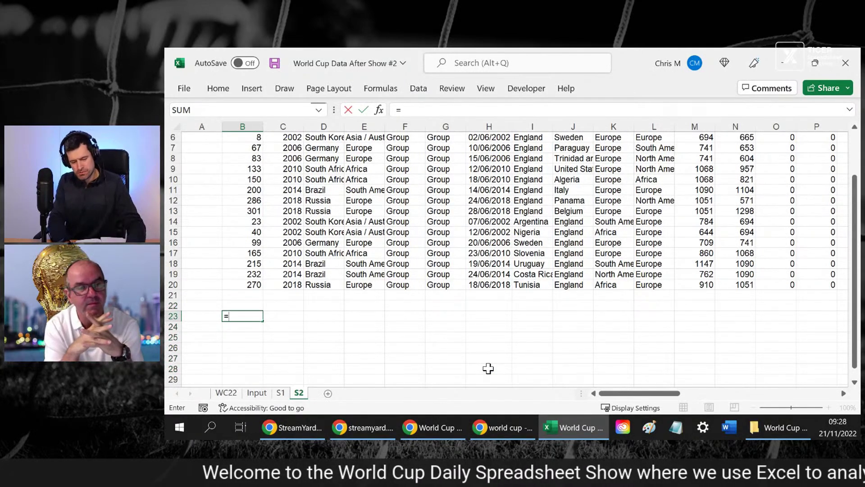
pyautogui.write('unique(')
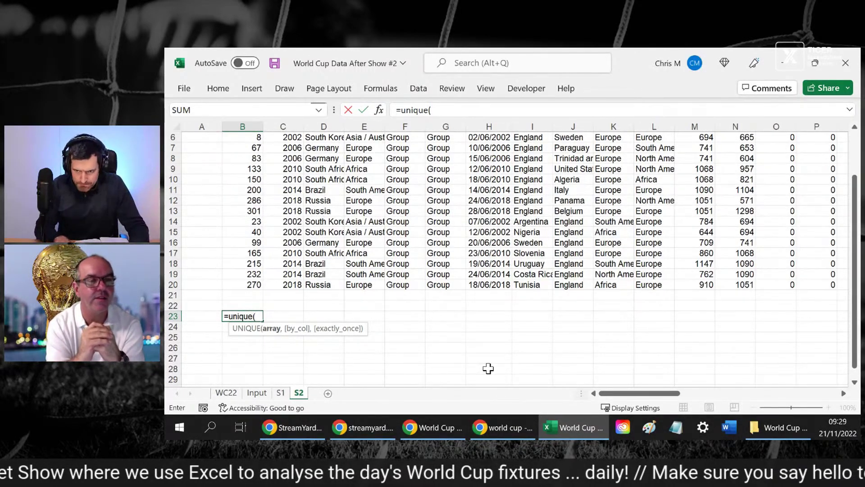
pyautogui.press('Escape')
# Look back over both stacked FILTER results in column B, returning to the empty cell B22 beneath them
pyautogui.press('Up')
pyautogui.press('Up')
pyautogui.press('Up')
pyautogui.press('Up')
pyautogui.press('Up')
pyautogui.press('Up')
pyautogui.press('Up')
pyautogui.press('Up')
pyautogui.press('Up')
pyautogui.press('Up')
pyautogui.press('Up')
pyautogui.press('Up')
pyautogui.press('Up')
pyautogui.press('Up')
pyautogui.press('Up')
pyautogui.press('Up')
pyautogui.press('Up')
pyautogui.press('Up')
pyautogui.press('Up')
pyautogui.press('Up')
pyautogui.press('Up')
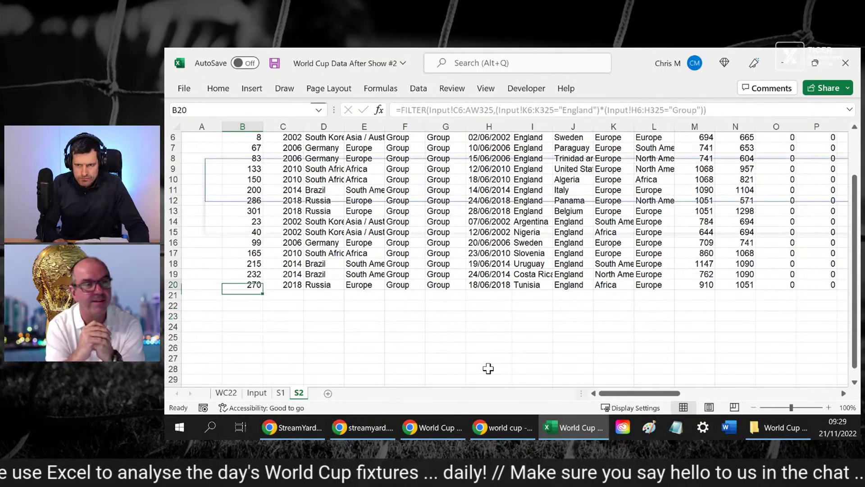
pyautogui.press('Down')
pyautogui.press('Down')
pyautogui.press('Down')
pyautogui.press('Down')
pyautogui.press('Down')
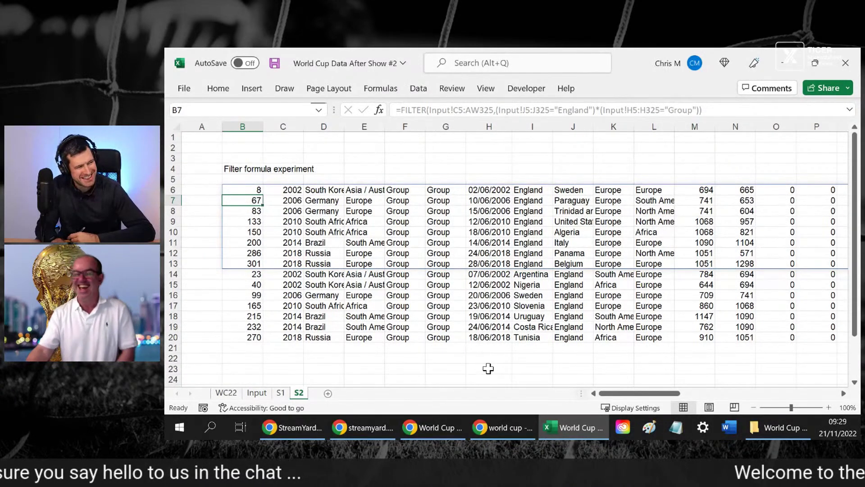
pyautogui.press('Down')
pyautogui.press('Down')
pyautogui.press('Down')
pyautogui.press('Down')
pyautogui.press('Down')
pyautogui.press('Down')
pyautogui.press('Down')
pyautogui.press('Down')
pyautogui.press('Down')
pyautogui.press('Down')
pyautogui.press('Down')
pyautogui.press('Down')
pyautogui.press('Down')
pyautogui.press('Down')
pyautogui.press('Down')
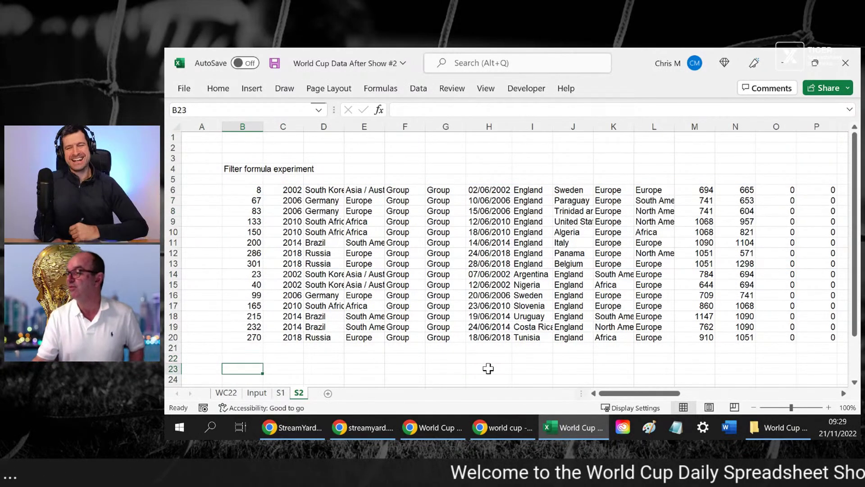
pyautogui.press('Down')
pyautogui.press('Down')
pyautogui.press('Down')
pyautogui.press('Down')
pyautogui.press('Up')
pyautogui.press('Up')
pyautogui.press('Up')
pyautogui.press('Up')
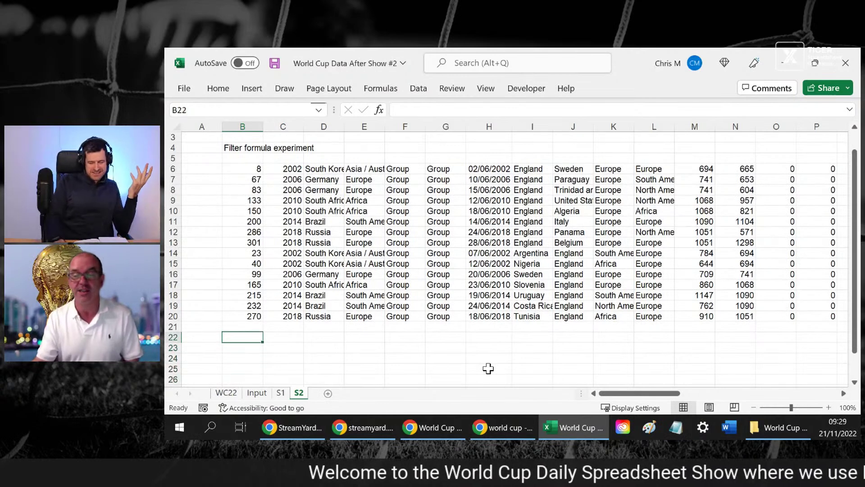
pyautogui.write('=u')
pyautogui.write('qni')
pyautogui.press('BackSpace')
pyautogui.press('BackSpace')
pyautogui.press('BackSpace')
pyautogui.write('no')
pyautogui.press('BackSpace')
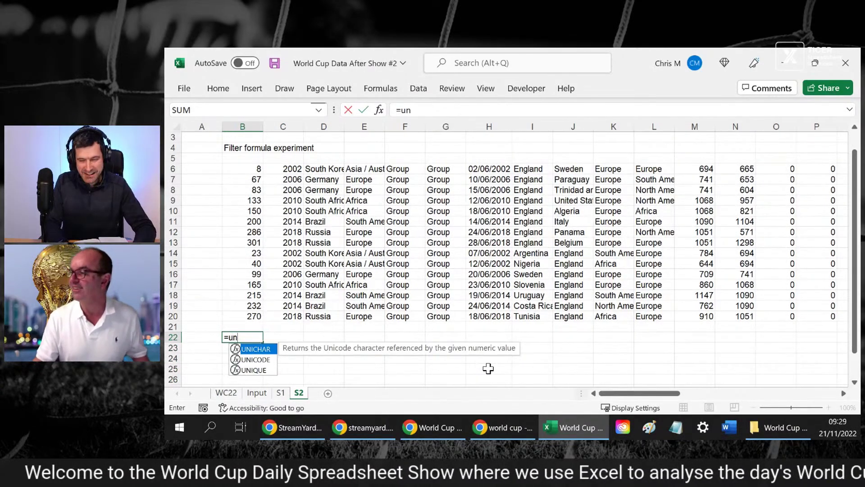
pyautogui.press('Escape')
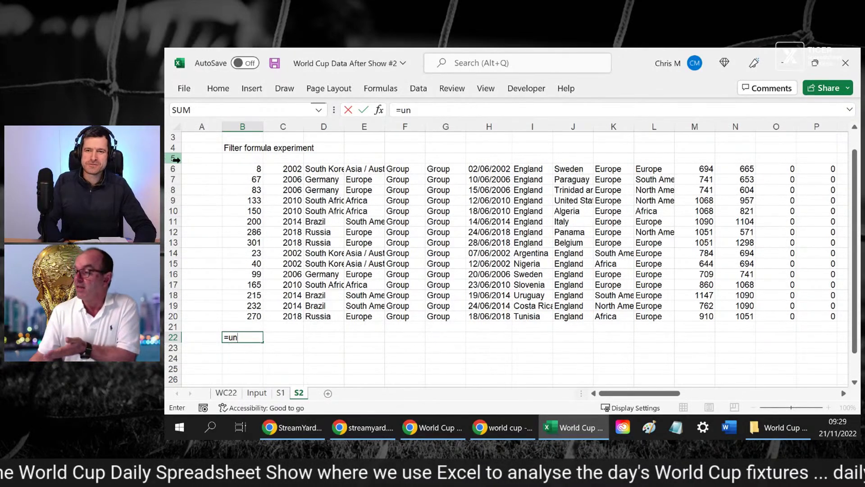
pyautogui.press('Escape')
# Add "Must Be Scotland" as the if_empty argument of the FILTER formula in B6
pyautogui.click(245, 170)
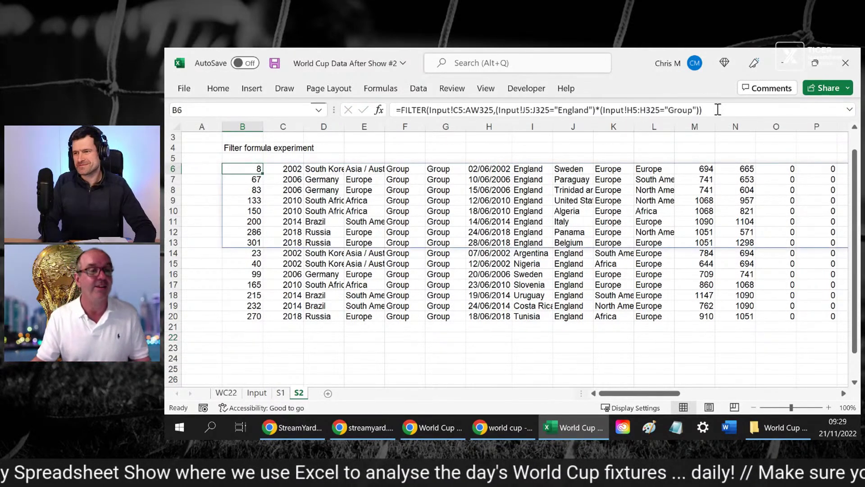
pyautogui.click(698, 110)
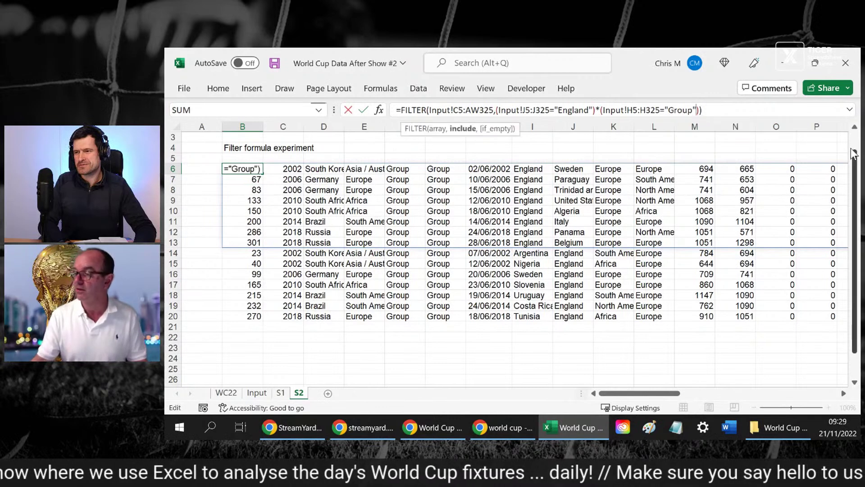
pyautogui.write(',')
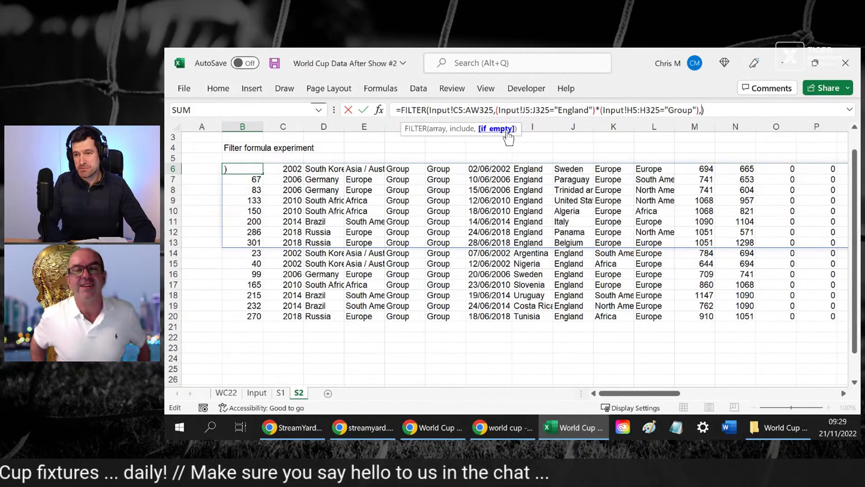
pyautogui.write('"Must Be Scotland"')
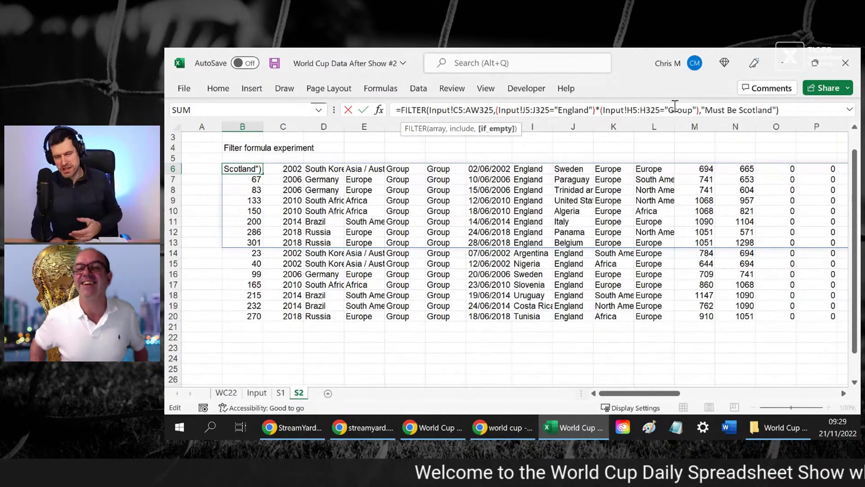
pyautogui.press('Return')
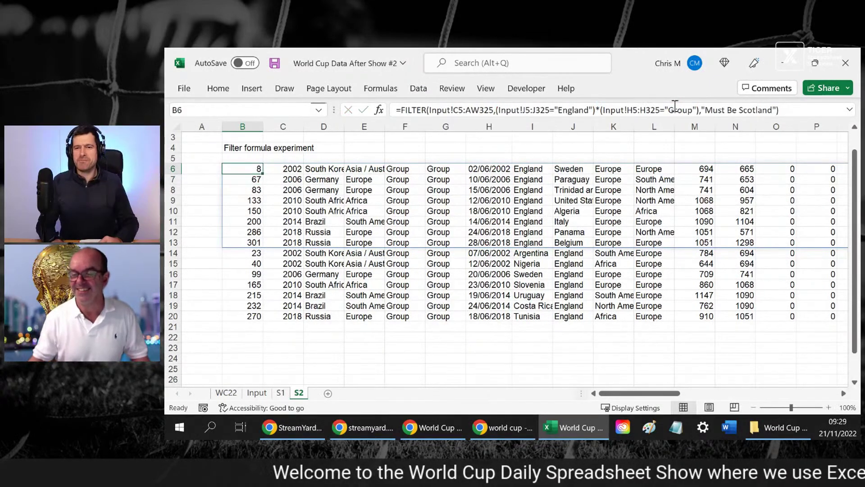
# List the distinct tournament years in B22 with the formula =UNIQUE(C6:C20)
pyautogui.press('Down')
pyautogui.press('Down')
pyautogui.press('Down')
pyautogui.press('Down')
pyautogui.press('Down')
pyautogui.press('Down')
pyautogui.press('Down')
pyautogui.press('Down')
pyautogui.press('Down')
pyautogui.press('Down')
pyautogui.press('Down')
pyautogui.press('Down')
pyautogui.press('Down')
pyautogui.press('Down')
pyautogui.press('Down')
pyautogui.press('Down')
pyautogui.press('Up')
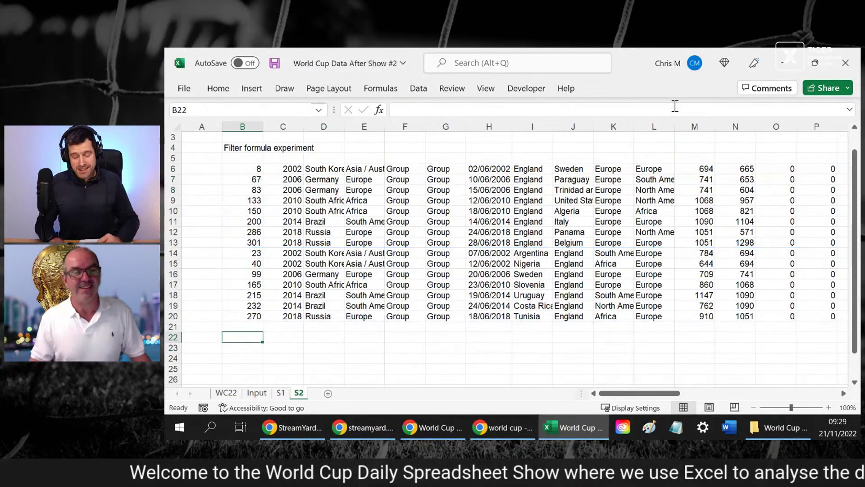
pyautogui.write('=unique')
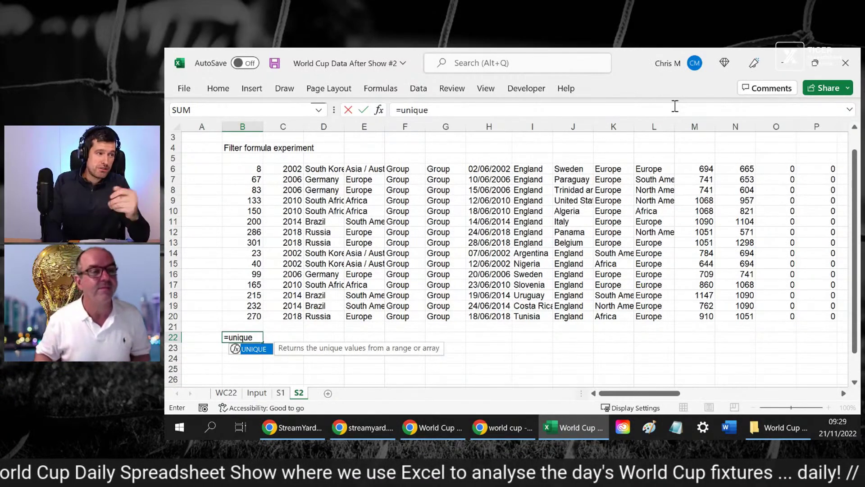
pyautogui.write('(')
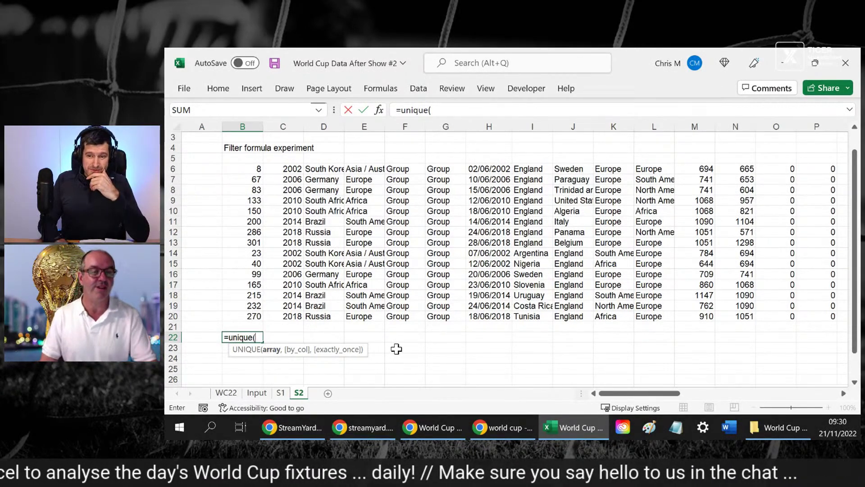
pyautogui.press('Up')
pyautogui.press('Up')
pyautogui.press('Right')
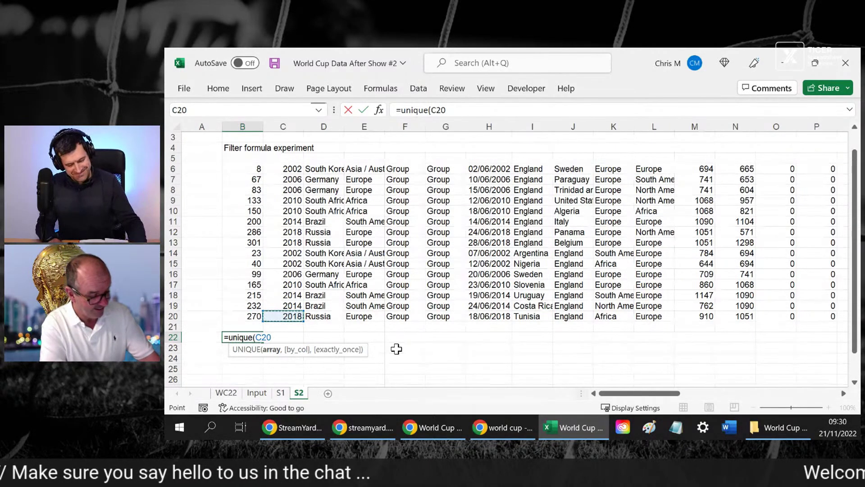
pyautogui.hotkey('ctrl', 'shift', 'Up')
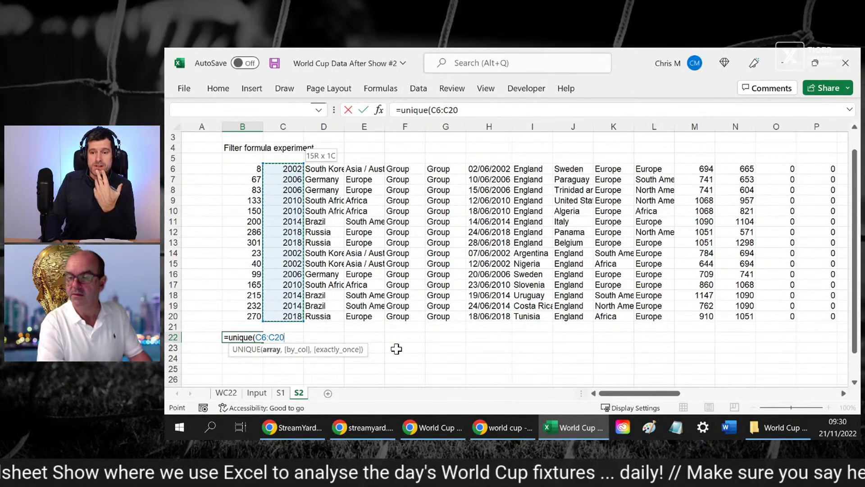
pyautogui.press('Return')
# Go through the unique years spilled down from B22 and move to the adjacent cell C22
pyautogui.press('Down')
pyautogui.press('Down')
pyautogui.press('Down')
pyautogui.press('Down')
pyautogui.press('Up')
pyautogui.press('Up')
pyautogui.press('Up')
pyautogui.press('Up')
pyautogui.press('Up')
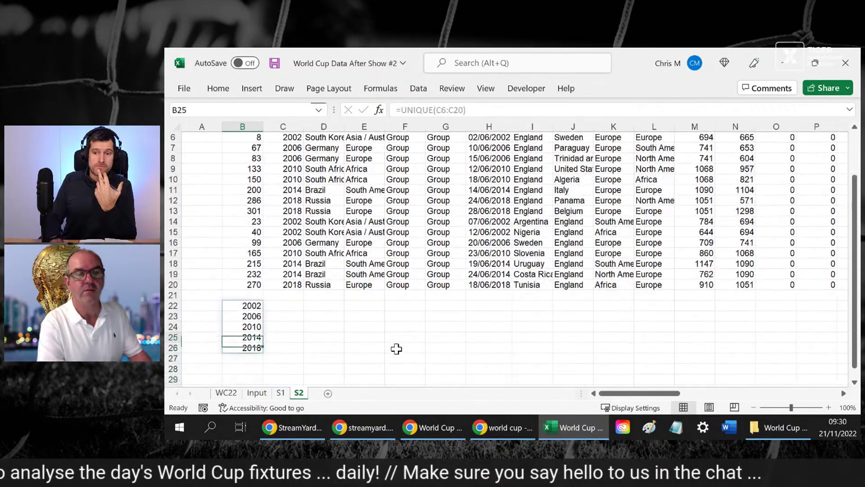
pyautogui.press('Right')
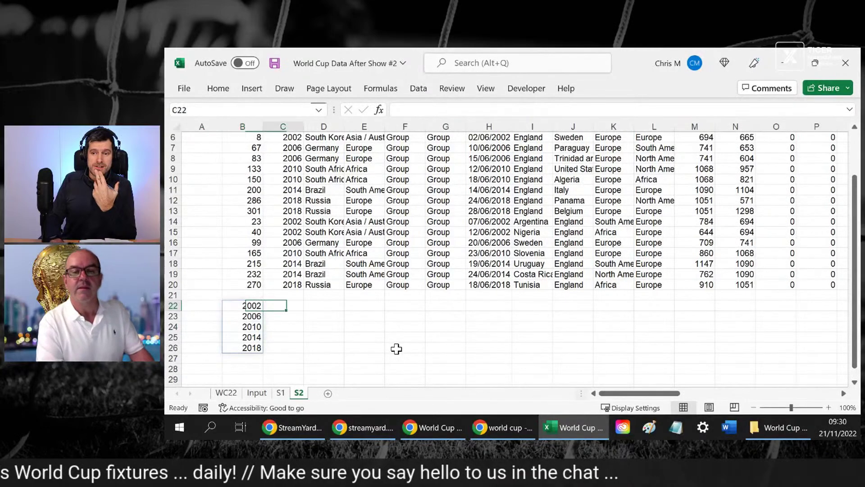
# Look back over the stacked match rows and compare the FILTER formulas in B6 and B14
pyautogui.press('Up')
pyautogui.press('Up')
pyautogui.press('Up')
pyautogui.press('Up')
pyautogui.press('Up')
pyautogui.press('Up')
pyautogui.press('Up')
pyautogui.press('Up')
pyautogui.press('Up')
pyautogui.press('Up')
pyautogui.press('Up')
pyautogui.press('Up')
pyautogui.press('Up')
pyautogui.press('Up')
pyautogui.press('Up')
pyautogui.press('Up')
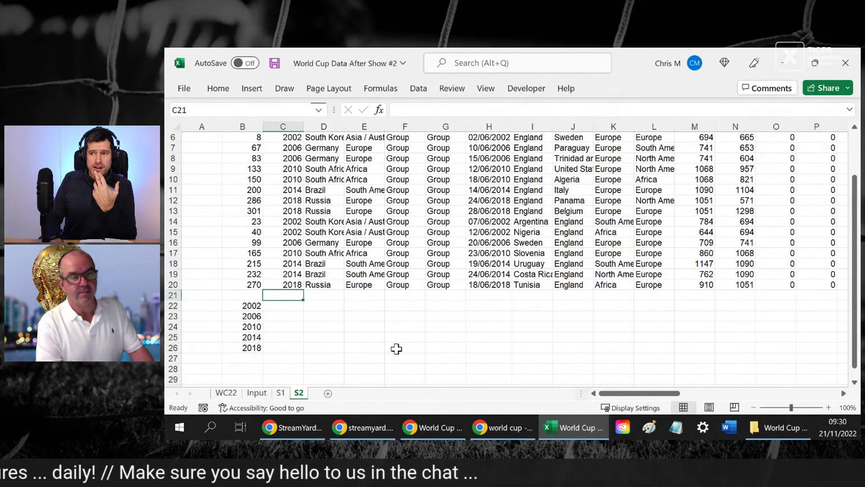
pyautogui.press('Up')
pyautogui.press('Up')
pyautogui.press('Up')
pyautogui.press('Down')
pyautogui.press('Down')
pyautogui.press('Down')
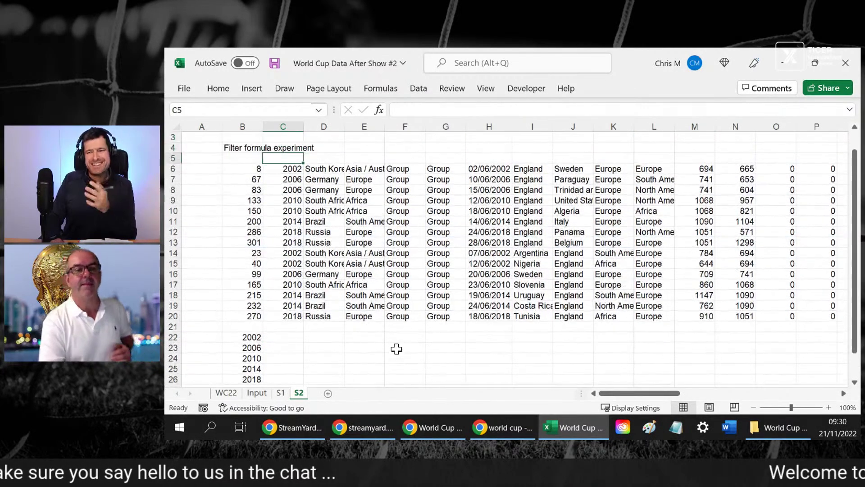
pyautogui.press('Right')
pyautogui.press('Right')
pyautogui.press('Right')
pyautogui.press('Right')
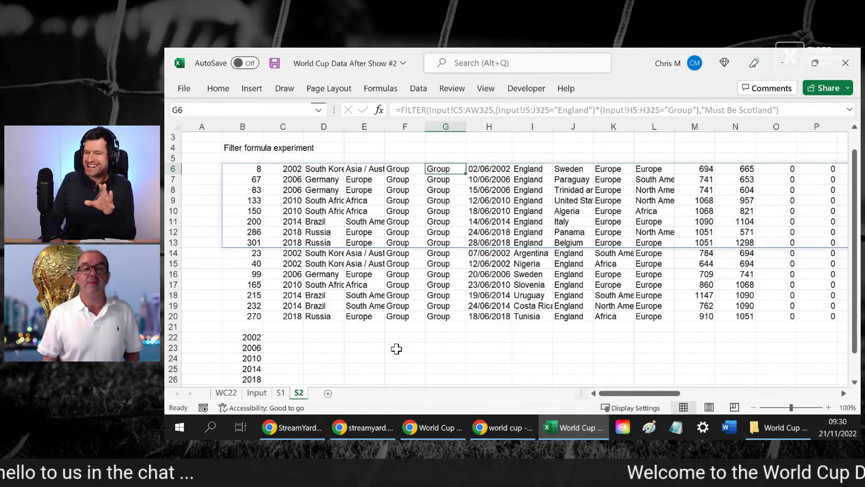
pyautogui.press('Left')
pyautogui.press('Left')
pyautogui.press('Left')
pyautogui.press('Left')
pyautogui.press('Left')
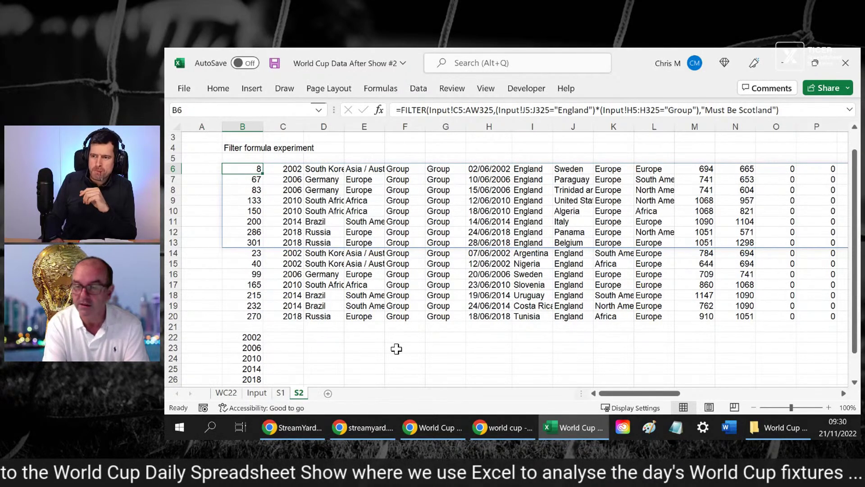
pyautogui.press('Down')
pyautogui.press('Down')
pyautogui.press('Down')
pyautogui.press('Down')
pyautogui.press('Down')
pyautogui.press('Down')
pyautogui.press('Down')
pyautogui.press('Down')
pyautogui.press('Down')
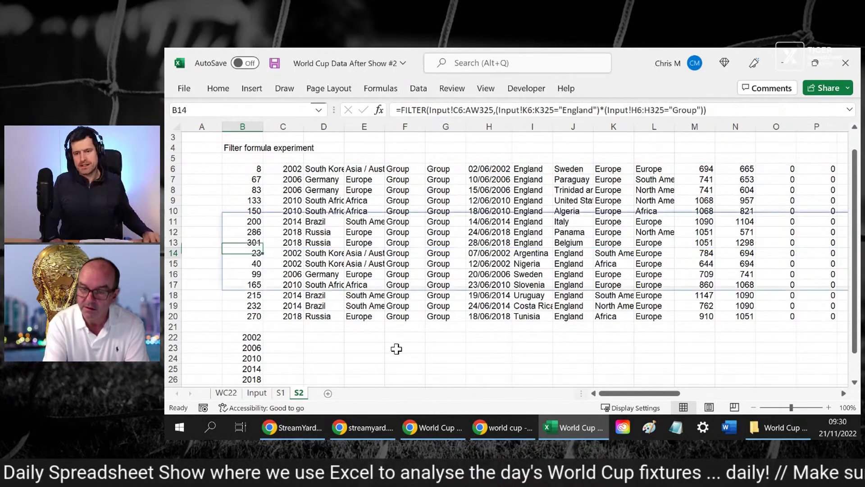
# Move the UNIQUE list of tournament years down one row so that it starts in B23
pyautogui.press('Down')
pyautogui.press('Down')
pyautogui.press('Down')
pyautogui.press('Down')
pyautogui.press('Down')
pyautogui.press('Down')
pyautogui.press('Down')
pyautogui.press('Down')
pyautogui.press('Up')
pyautogui.hotkey('shift', 'Down')
pyautogui.hotkey('shift', 'Down')
pyautogui.hotkey('shift', 'Down')
pyautogui.hotkey('shift', 'Down')
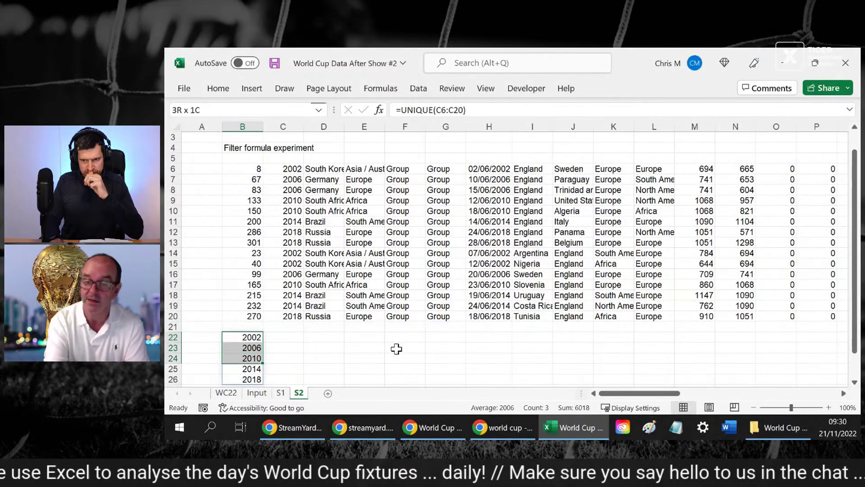
pyautogui.hotkey('ctrl', 'c')
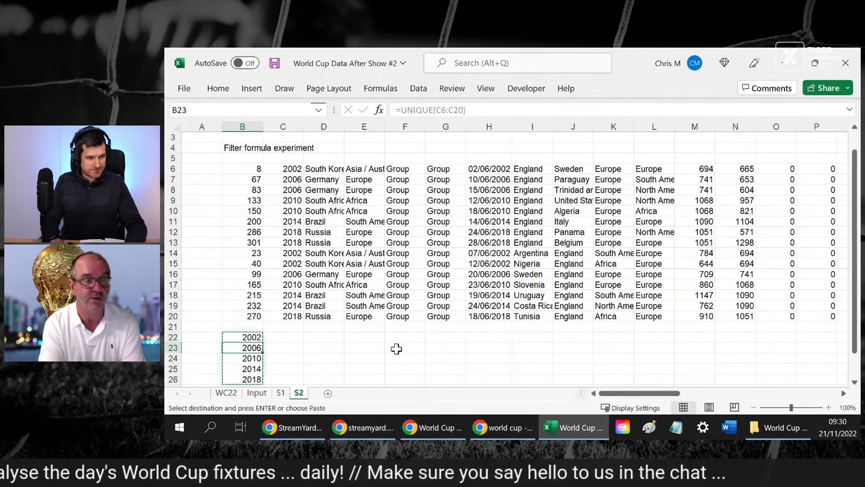
pyautogui.press('Return')
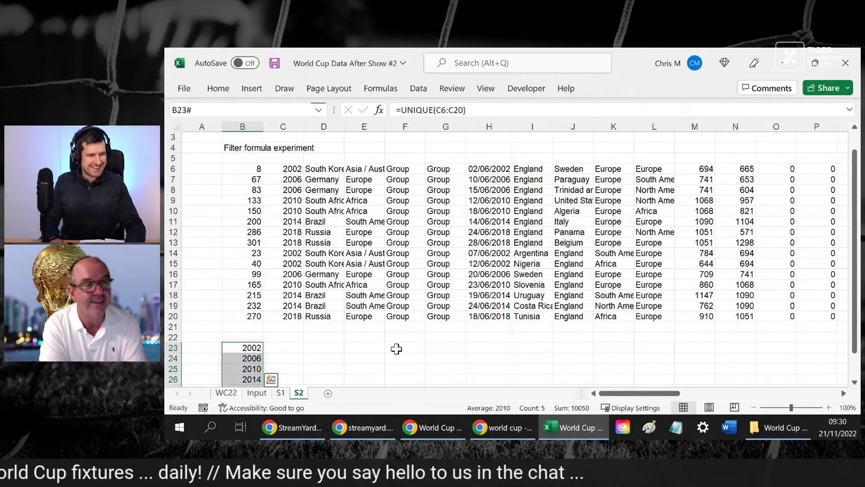
# Enter the heading "Date Of First Game" in C22 beside and above the list of years
pyautogui.press('Up')
pyautogui.press('Up')
pyautogui.press('Up')
pyautogui.press('Right')
pyautogui.press('Right')
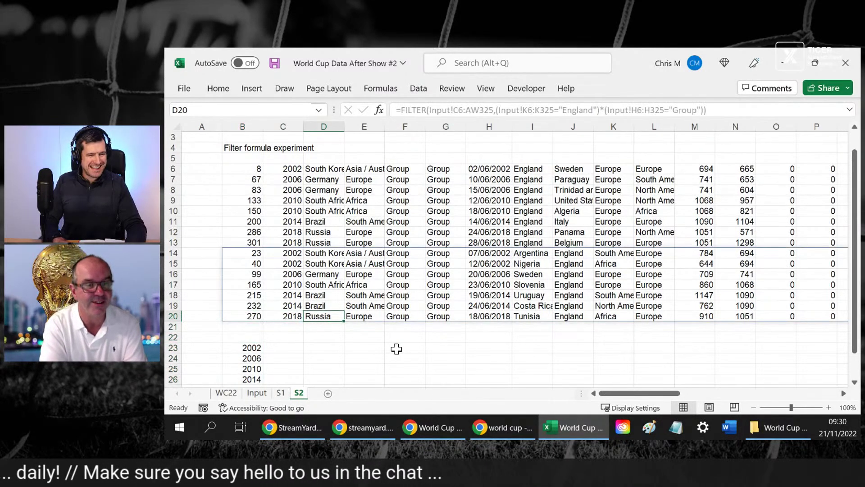
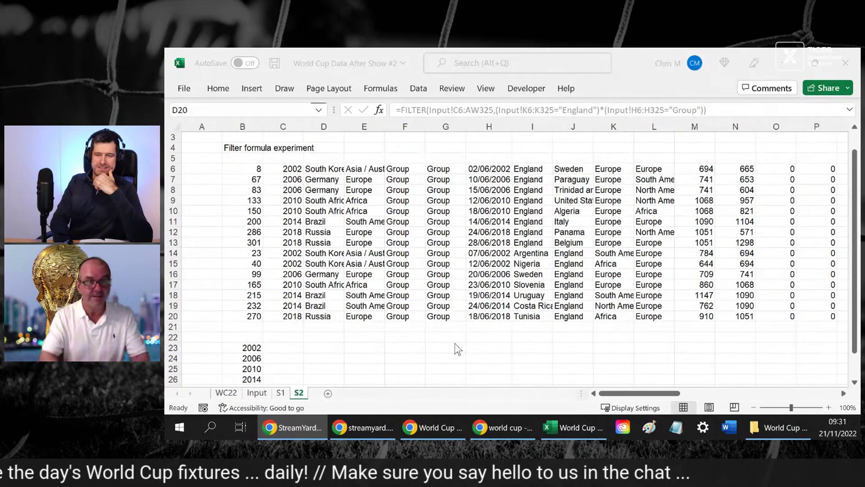
pyautogui.hotkey('alt', 'Tab')
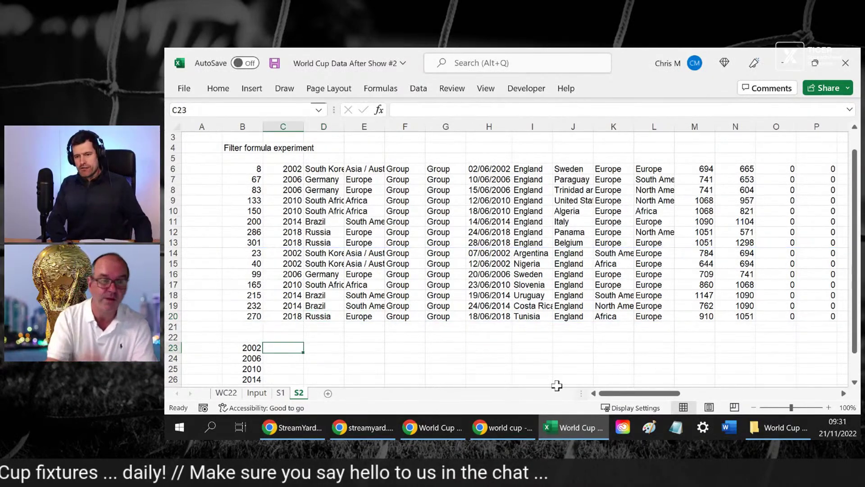
pyautogui.press('Up')
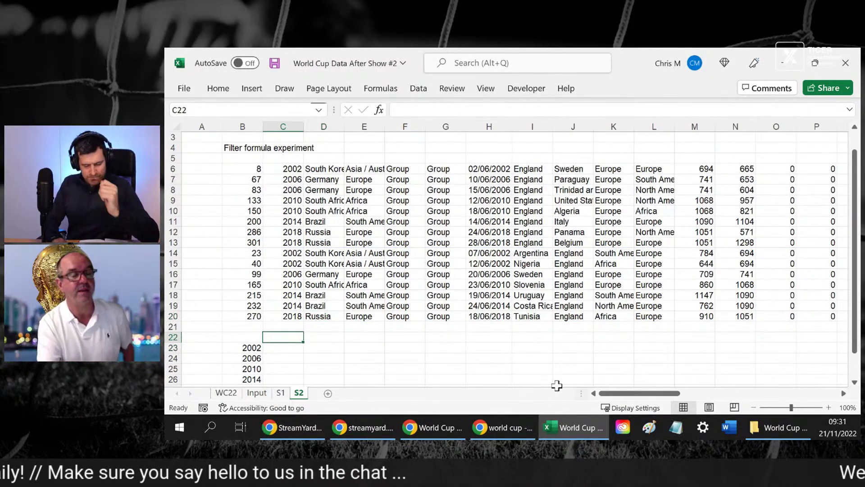
pyautogui.write('Date Of First Game')
pyautogui.press('Return')
pyautogui.hotkey('ctrl', 'z')
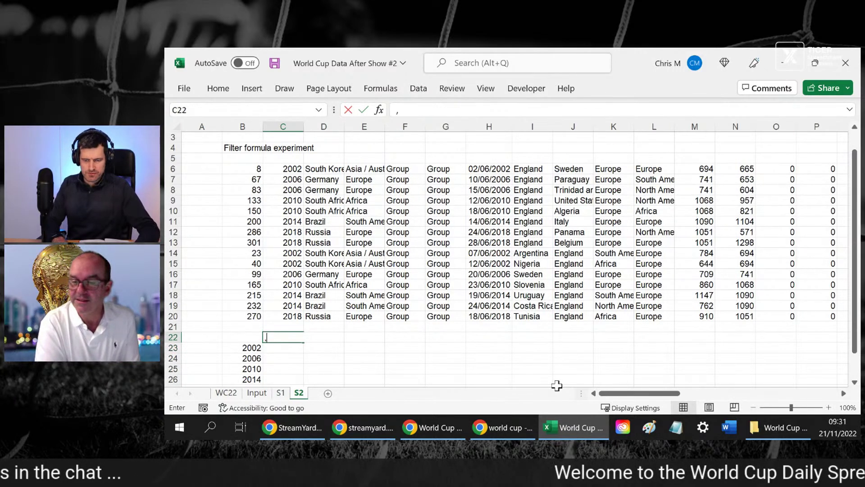
# Set the height of heading row 22 to 45
pyautogui.write(',')
pyautogui.press('alt')
pyautogui.press('alt')
pyautogui.press('Escape')
pyautogui.press('alt')
pyautogui.write('hoh45')
pyautogui.press('Return')
# Wrap the text in heading cells C22:E22
pyautogui.hotkey('shift', 'Right')
pyautogui.hotkey('shift', 'Right')
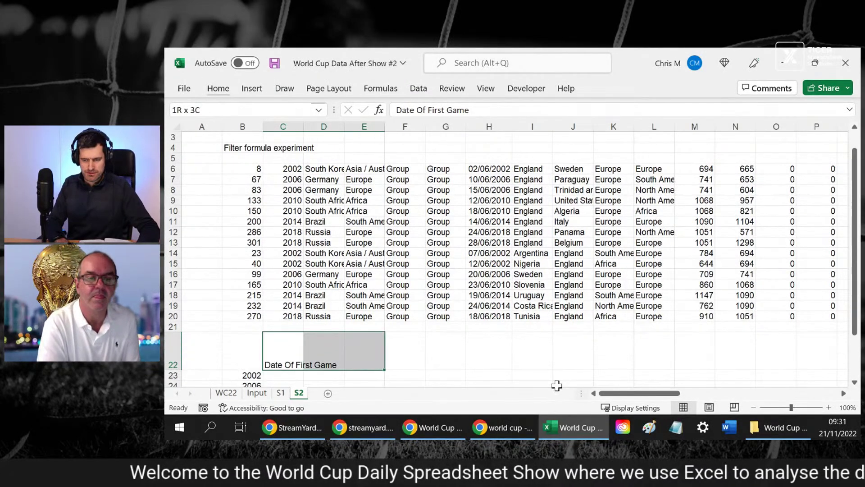
pyautogui.press('alt')
pyautogui.press('h')
pyautogui.press('w')
pyautogui.press('Down')
pyautogui.press('Down')
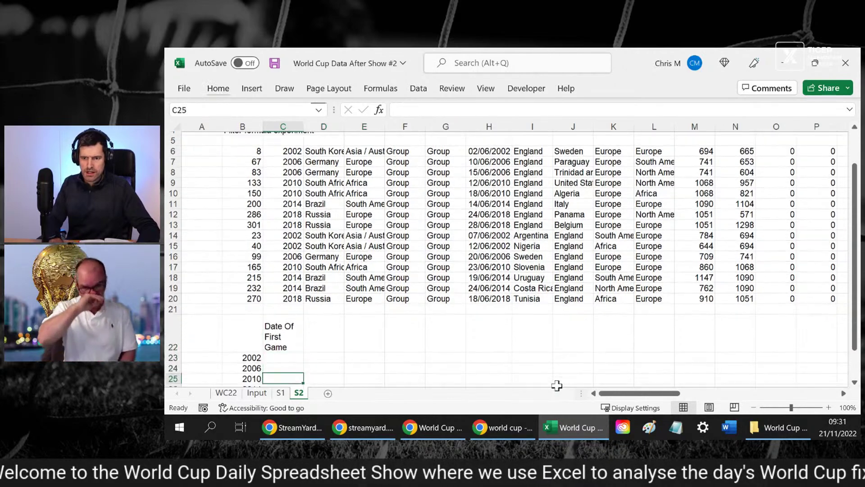
# Begin a MINIFS formula in C23 with the match dates H6:H20 as its min_range
pyautogui.press('Up')
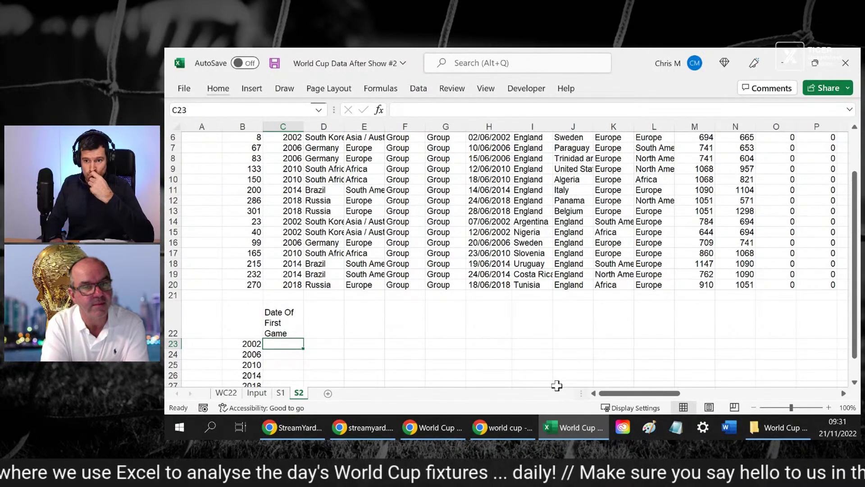
pyautogui.write('=min')
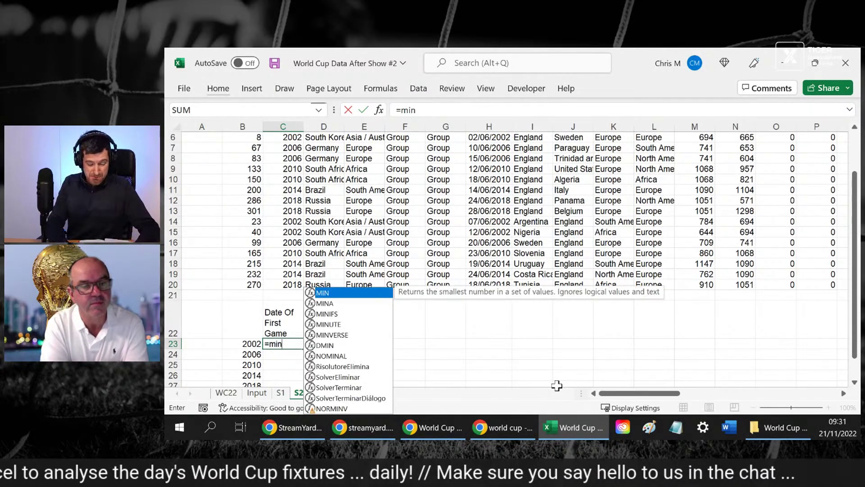
pyautogui.write('ifs(')
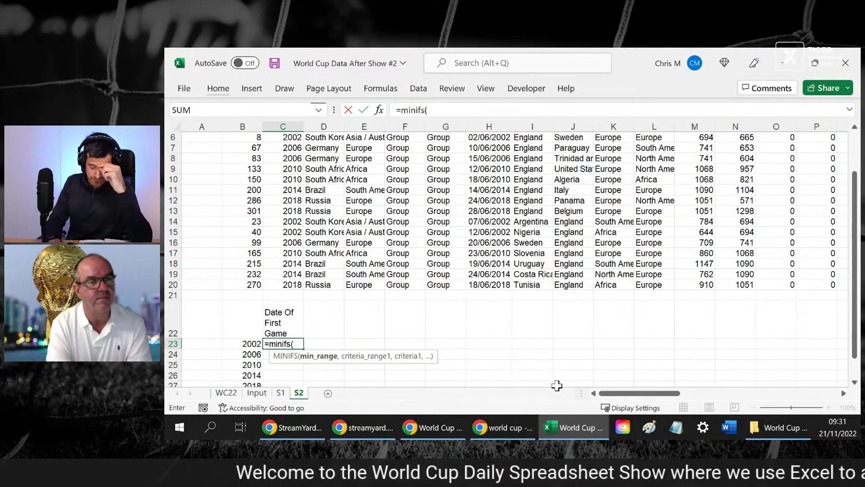
pyautogui.press('Up')
pyautogui.press('Up')
pyautogui.press('Up')
pyautogui.press('Up')
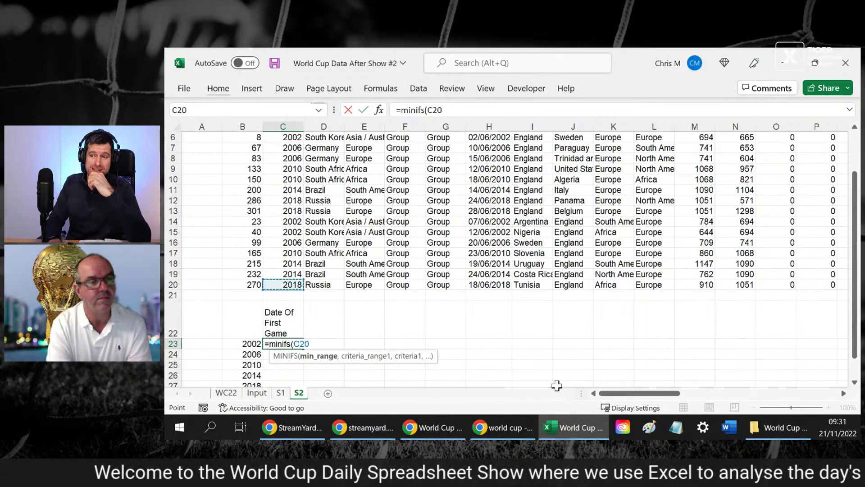
pyautogui.press('Right')
pyautogui.press('Right')
pyautogui.press('Right')
pyautogui.press('Right')
pyautogui.press('Right')
pyautogui.press('Down')
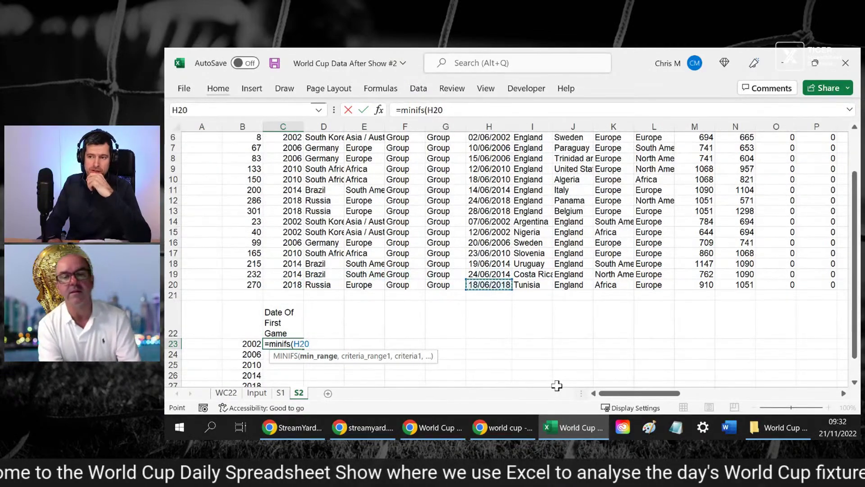
pyautogui.hotkey('shift', 'Up')
pyautogui.hotkey('shift', 'Up')
pyautogui.hotkey('shift', 'Up')
pyautogui.hotkey('shift', 'Up')
pyautogui.hotkey('shift', 'Up')
pyautogui.hotkey('shift', 'Up')
pyautogui.hotkey('shift', 'Up')
pyautogui.hotkey('shift', 'Up')
pyautogui.hotkey('shift', 'Up')
pyautogui.hotkey('shift', 'Up')
pyautogui.hotkey('shift', 'Up')
pyautogui.hotkey('shift', 'Up')
pyautogui.hotkey('shift', 'Up')
pyautogui.hotkey('shift', 'Up')
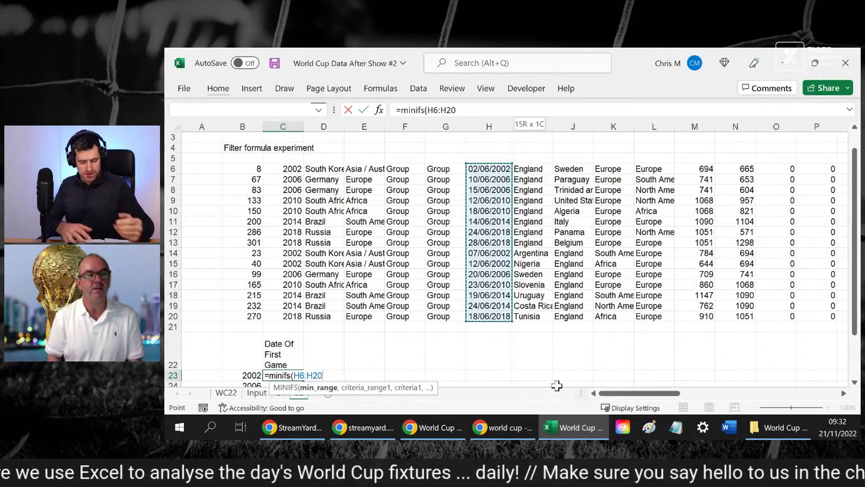
# Make the min_range reference absolute as $H$6:$H$20 and continue to the next argument
pyautogui.click(468, 110)
pyautogui.moveTo(468, 109); pyautogui.dragTo(427, 110)
pyautogui.press('F4')
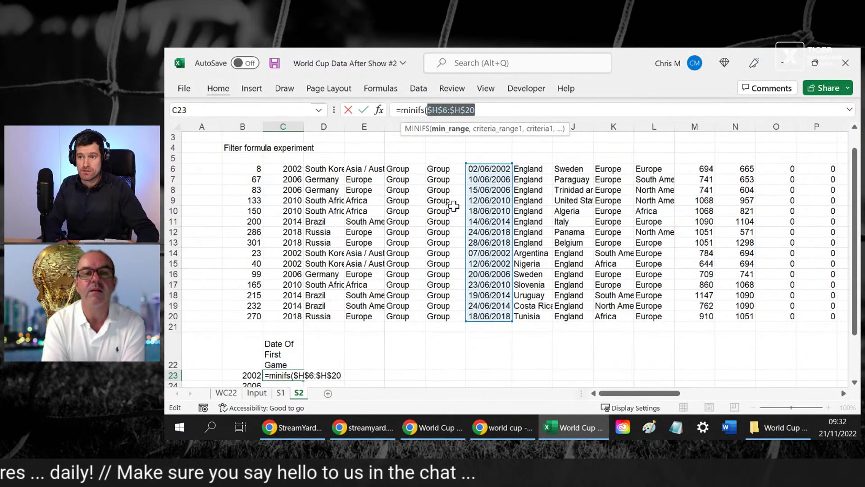
pyautogui.press('End')
pyautogui.write(',')
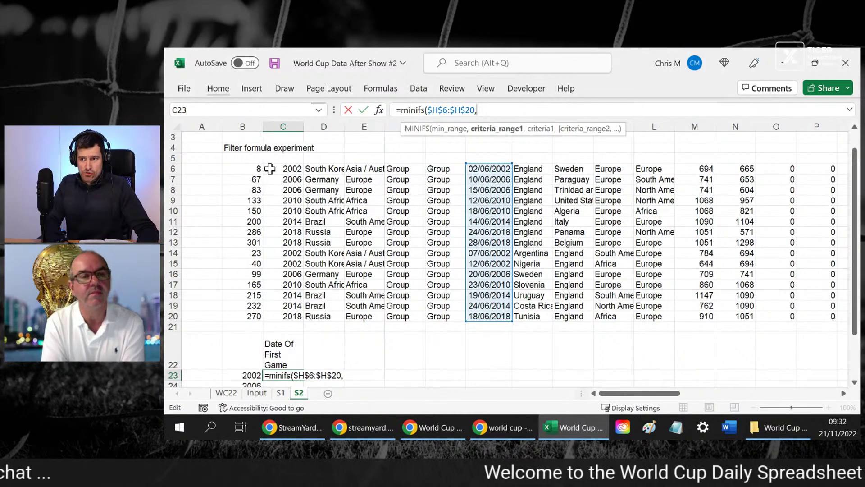
# Complete the MINIFS formula with criteria range $C$6:$C$20 and the year in B23 as the criterion
pyautogui.moveTo(269, 168); pyautogui.dragTo(284, 316)
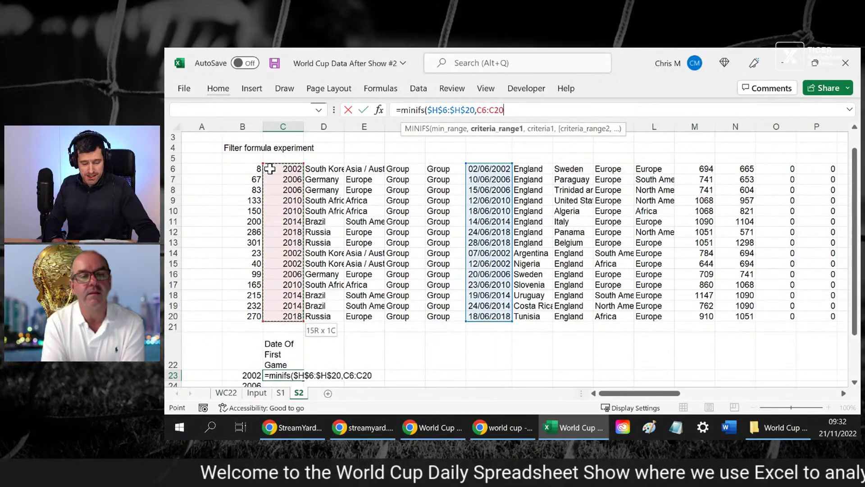
pyautogui.press('F4')
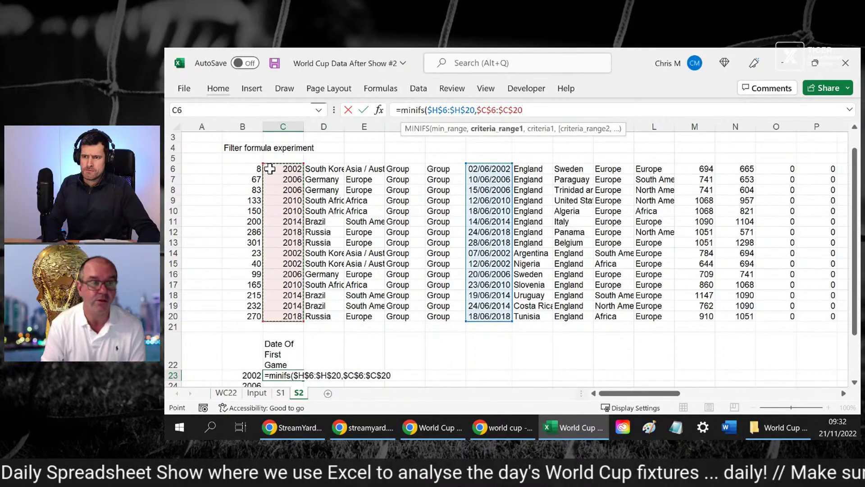
pyautogui.write(',')
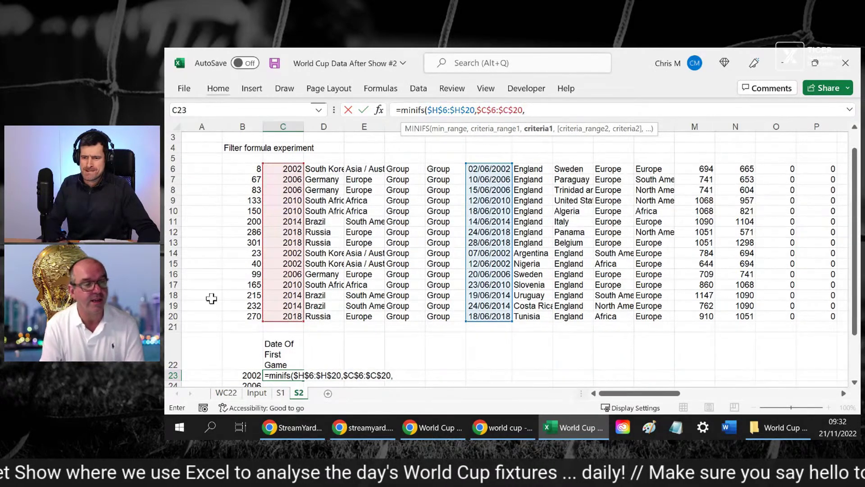
pyautogui.click(239, 374)
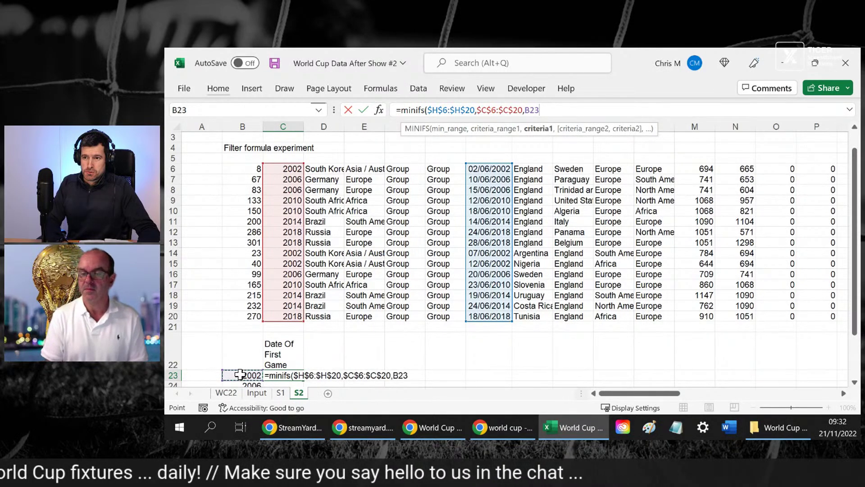
pyautogui.write(')')
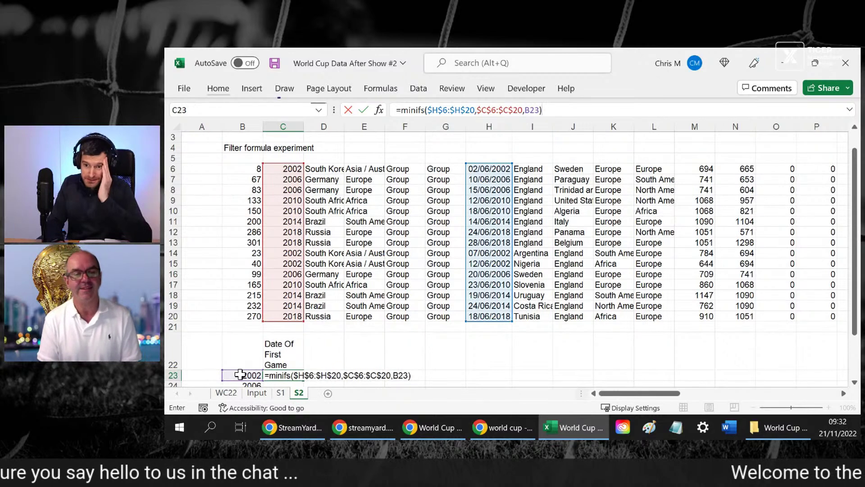
pyautogui.press('Return')
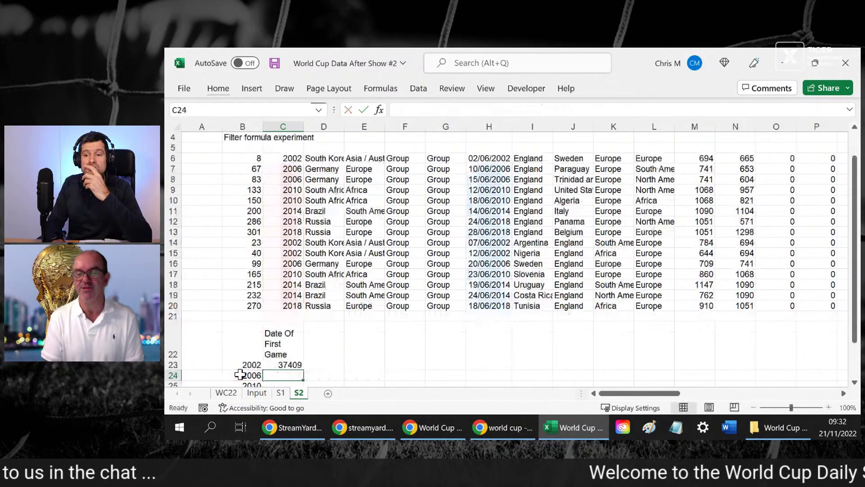
# Fill the MINIFS formula down from C23 to C27 for the remaining tournament years
pyautogui.press('Up')
pyautogui.hotkey('shift', 'Down')
pyautogui.hotkey('shift', 'Down')
pyautogui.hotkey('shift', 'Down')
pyautogui.hotkey('shift', 'Down')
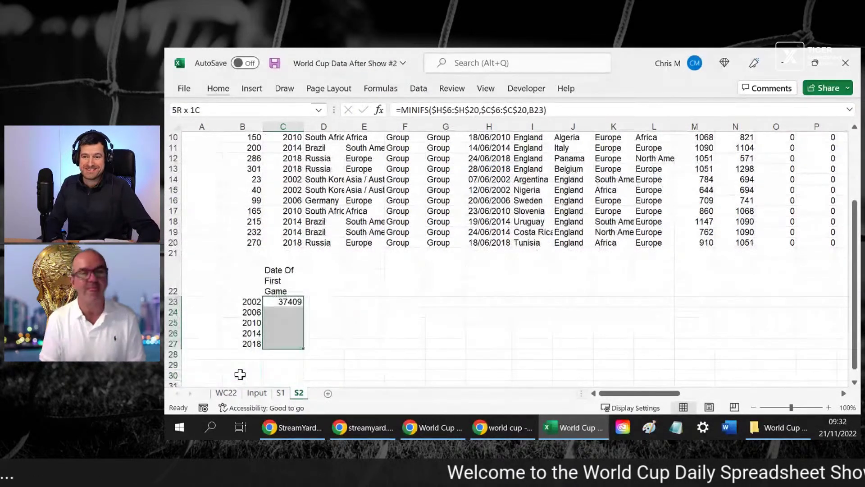
pyautogui.hotkey('ctrl', 'd')
pyautogui.press('Down')
pyautogui.press('Down')
pyautogui.press('Down')
pyautogui.press('Up')
pyautogui.press('Up')
pyautogui.press('Up')
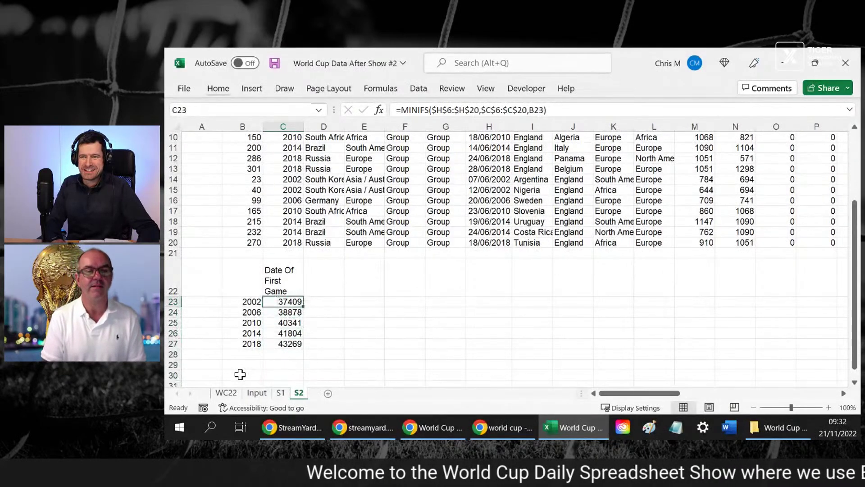
# Copy the date-formatted cell H20 as the source for formatting the first-game dates
pyautogui.hotkey('shift', 'Down')
pyautogui.hotkey('shift', 'Down')
pyautogui.hotkey('shift', 'Down')
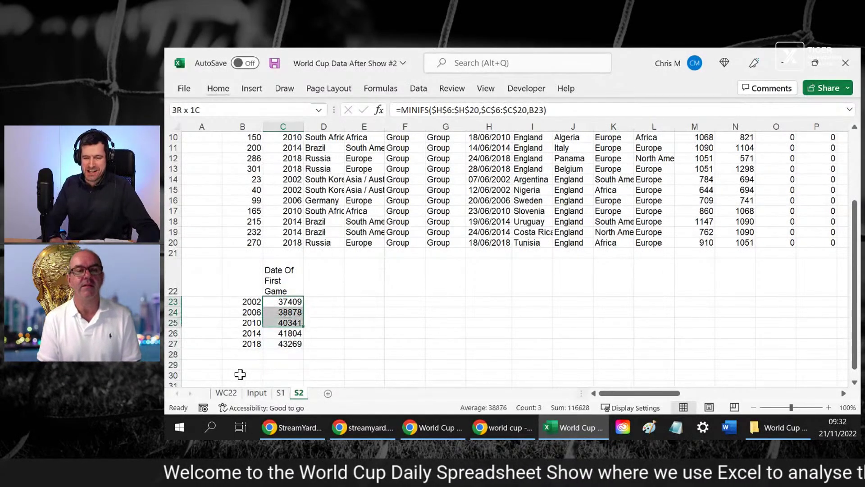
pyautogui.press('Up')
pyautogui.press('Up')
pyautogui.press('Up')
pyautogui.press('Right')
pyautogui.press('Right')
pyautogui.press('Right')
pyautogui.press('Right')
pyautogui.press('Right')
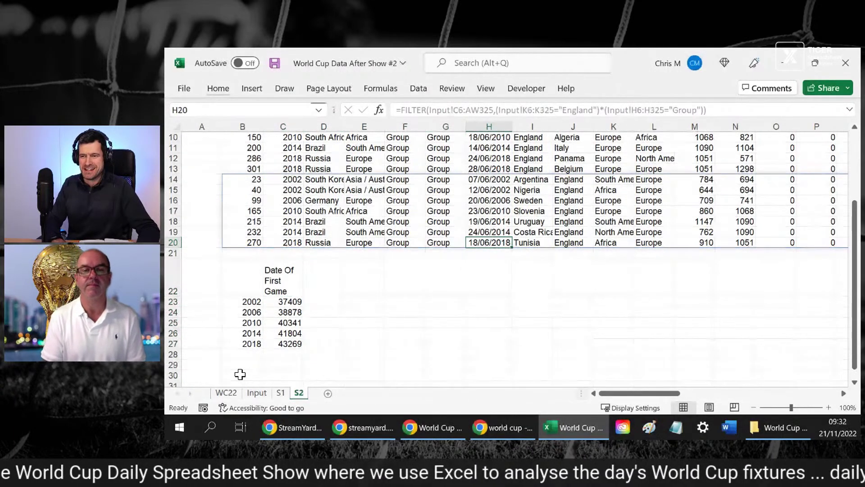
pyautogui.hotkey('ctrl', 'c')
# Paste only the copied date format onto the first-game results in C23:C27
pyautogui.press('Down')
pyautogui.press('Down')
pyautogui.press('Down')
pyautogui.press('Down')
pyautogui.press('Left')
pyautogui.press('Left')
pyautogui.press('Left')
pyautogui.press('Left')
pyautogui.press('Left')
pyautogui.press('Up')
pyautogui.hotkey('shift', 'Down')
pyautogui.hotkey('shift', 'Down')
pyautogui.hotkey('shift', 'Down')
pyautogui.hotkey('shift', 'Down')
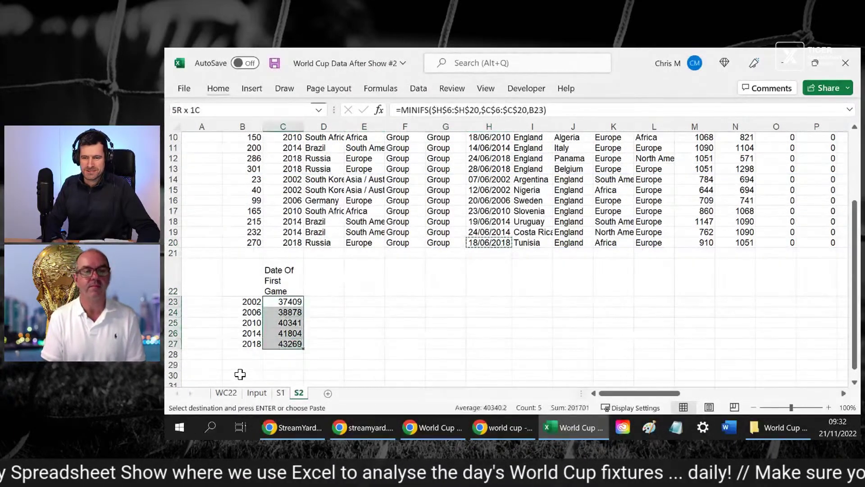
pyautogui.hotkey('ctrl', 'alt', 'v')
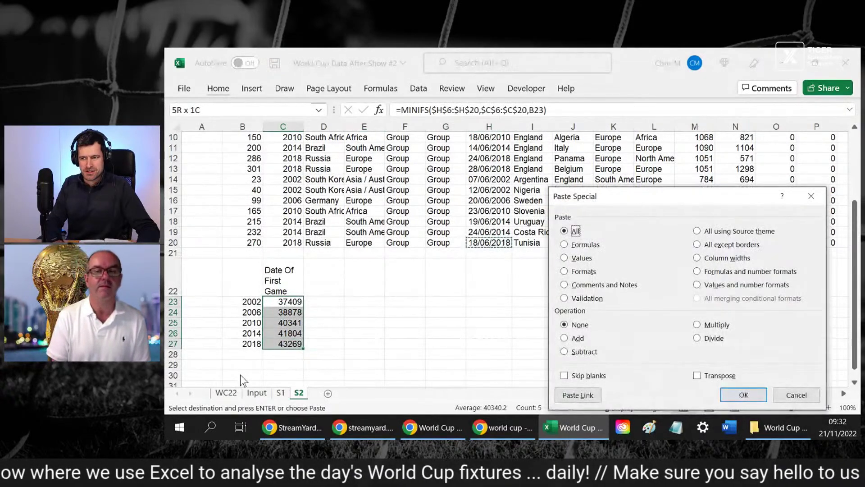
pyautogui.press('t')
pyautogui.press('Return')
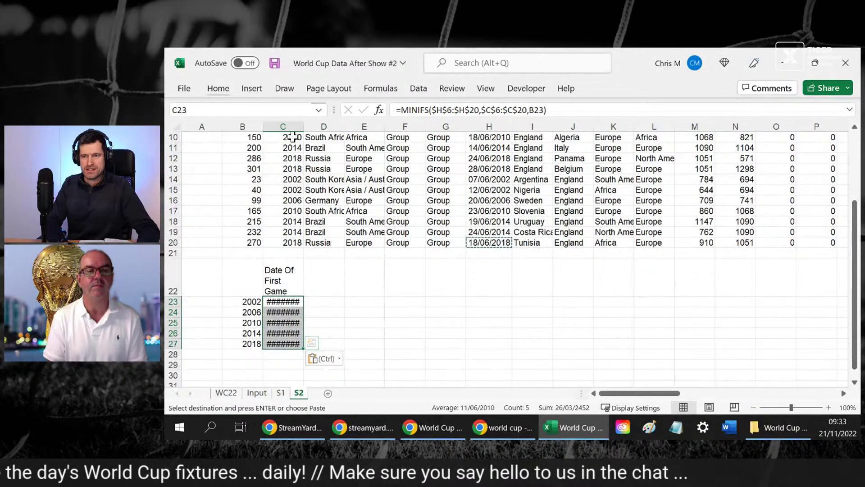
pyautogui.press('Escape')
# AutoFit the column width for the selected first-game dates in C23:C27
pyautogui.hotkey('alt', 'h')
pyautogui.press('o')
pyautogui.press('i')
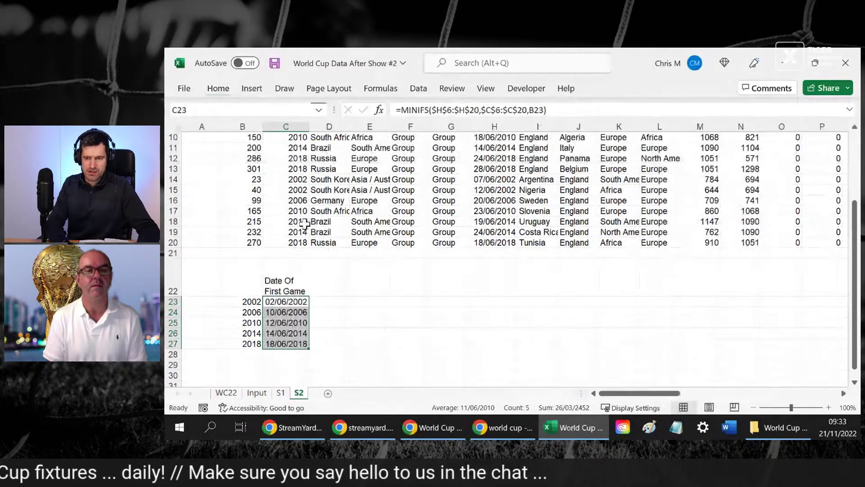
# Enter the heading "Tourn. Year" in B22 above the list of tournament years
pyautogui.press('Up')
pyautogui.press('Left')
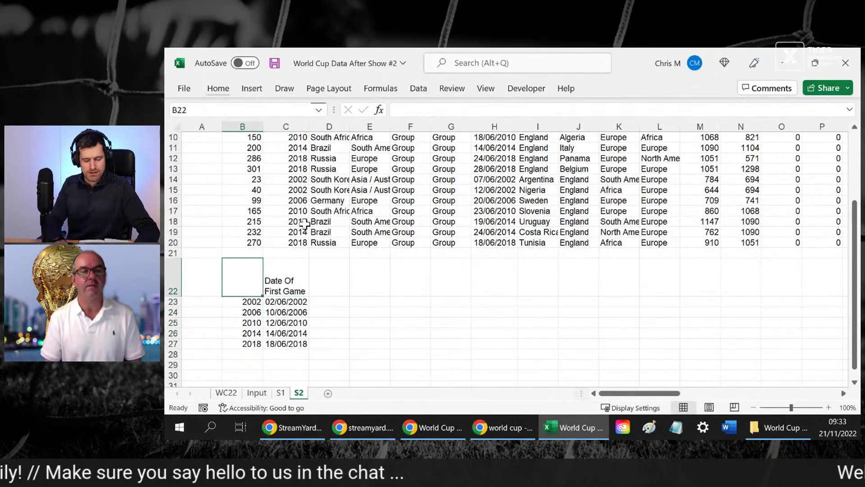
pyautogui.write('Tournam')
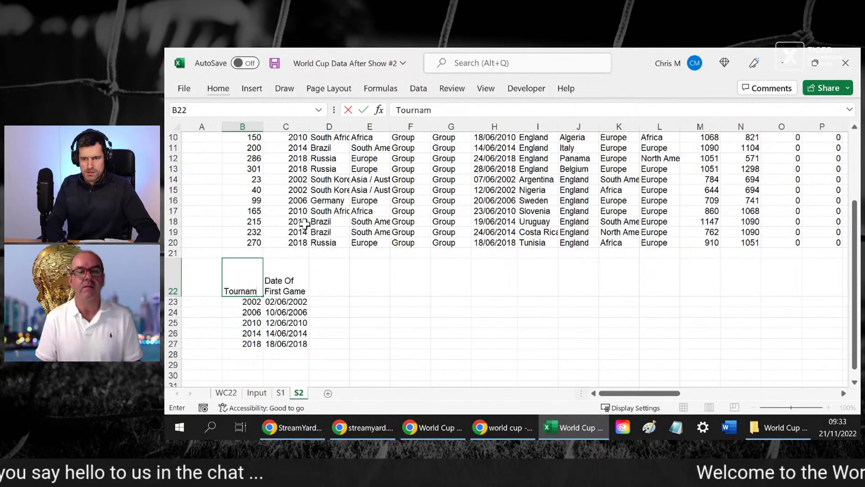
pyautogui.press('BackSpace')
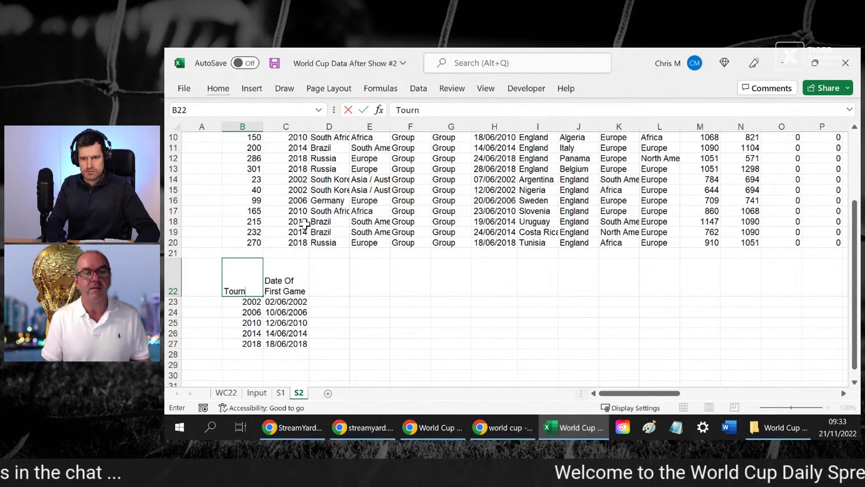
pyautogui.write('.')
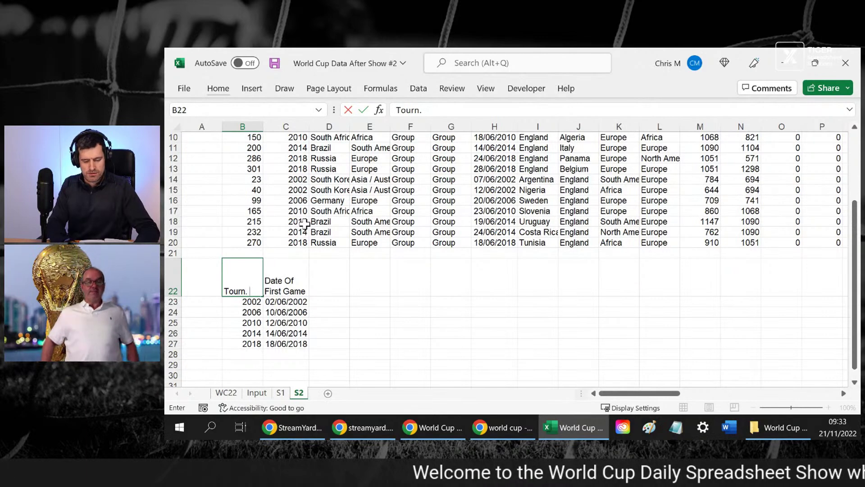
pyautogui.write(' Yea')
pyautogui.press('Return')
pyautogui.press('Up')
pyautogui.press('Right')
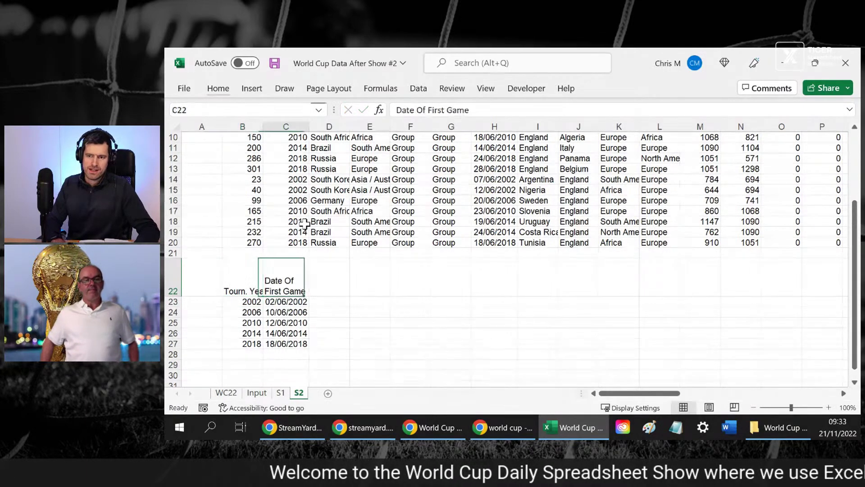
# Review the stacked England group matches alongside the summary table to decide what the next summary column should show
pyautogui.press('Right')
pyautogui.scroll(3, 541, 252)
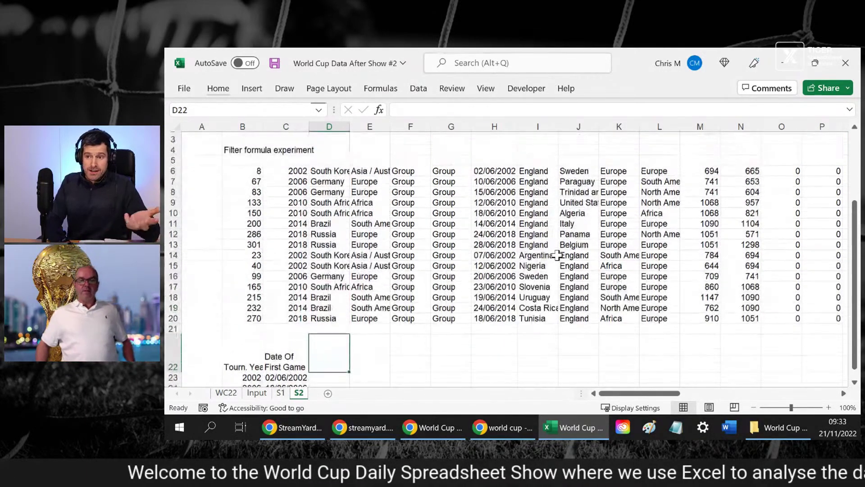
pyautogui.click(500, 246)
pyautogui.scroll(-3, 501, 250)
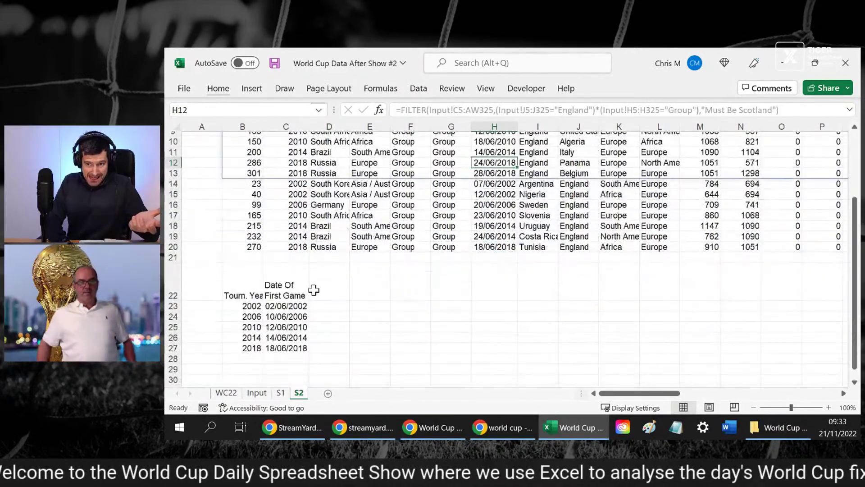
pyautogui.click(316, 288)
pyautogui.scroll(2, 656, 340)
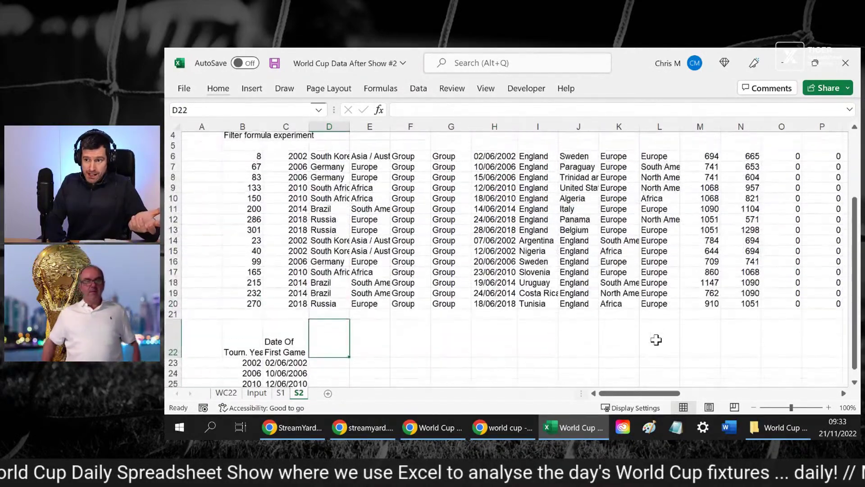
pyautogui.scroll(-1, 656, 340)
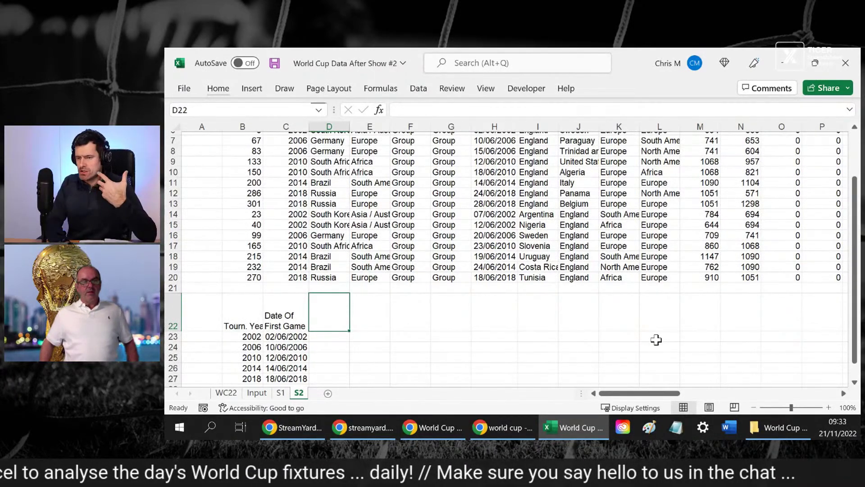
pyautogui.scroll(1, 656, 339)
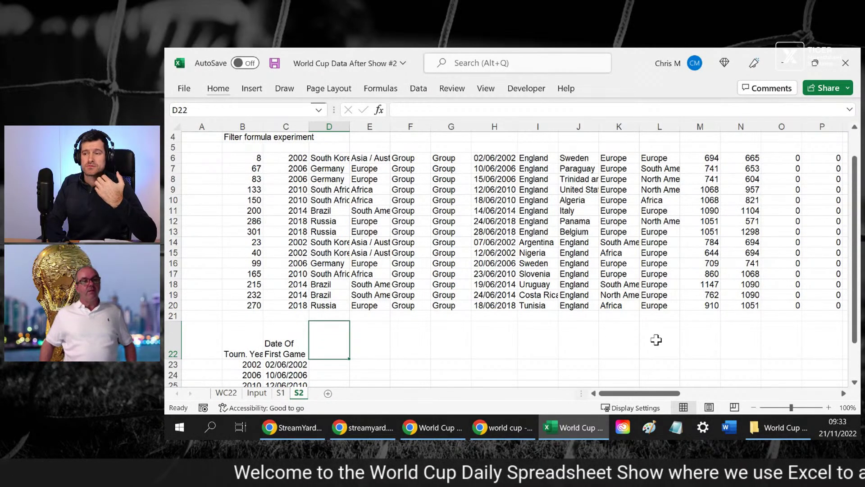
pyautogui.press('Down')
pyautogui.press('Down')
pyautogui.press('Down')
pyautogui.press('Down')
pyautogui.press('Up')
pyautogui.press('Up')
pyautogui.press('Up')
pyautogui.press('Up')
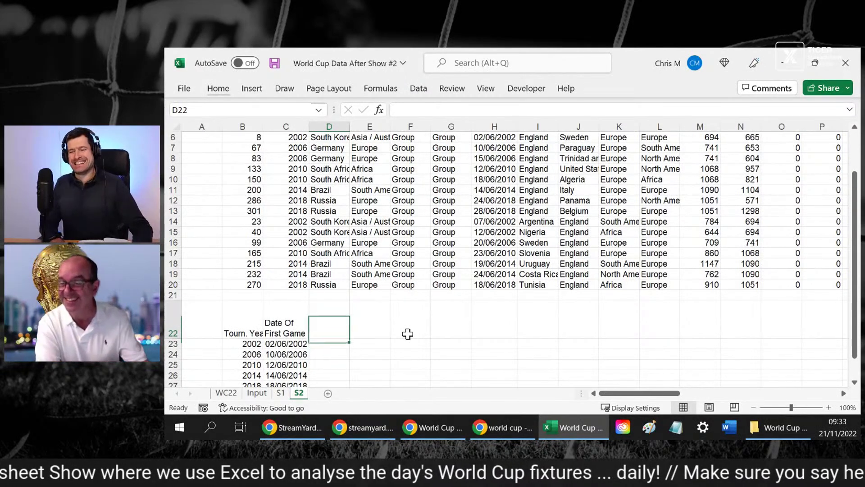
# Insert a blank row at row 21 between the stacked match results and the summary table
pyautogui.press('Left')
pyautogui.press('Left')
pyautogui.press('Up')
pyautogui.hotkey('shift', 'space')
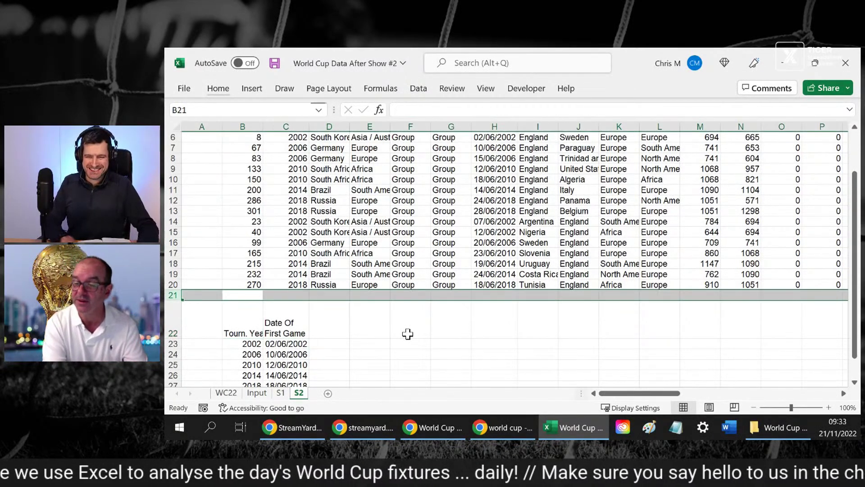
pyautogui.hotkey('ctrl', 'shift', '+')
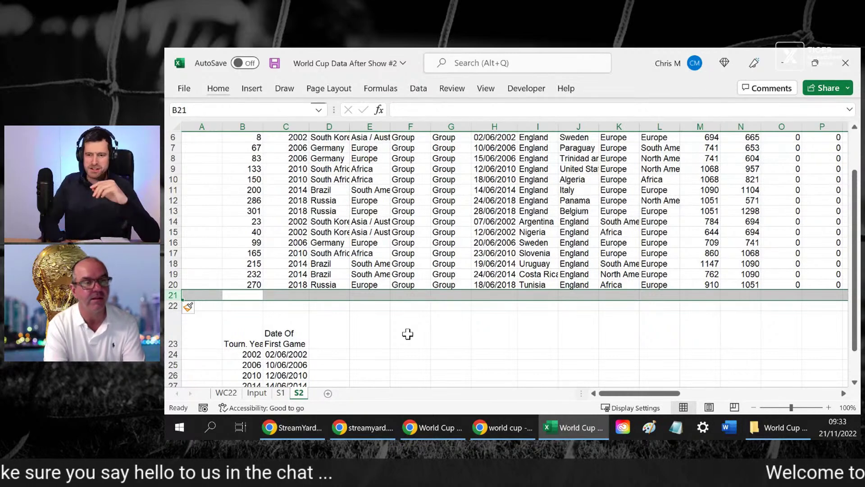
# Check the first-game date formulas in the summary table beneath the newly inserted row
pyautogui.click(337, 322)
pyautogui.press('Up')
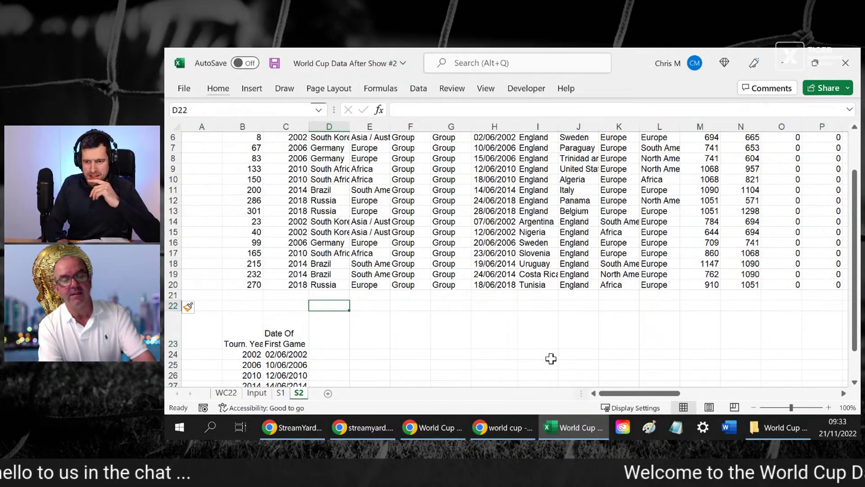
pyautogui.press('Down')
pyautogui.press('Down')
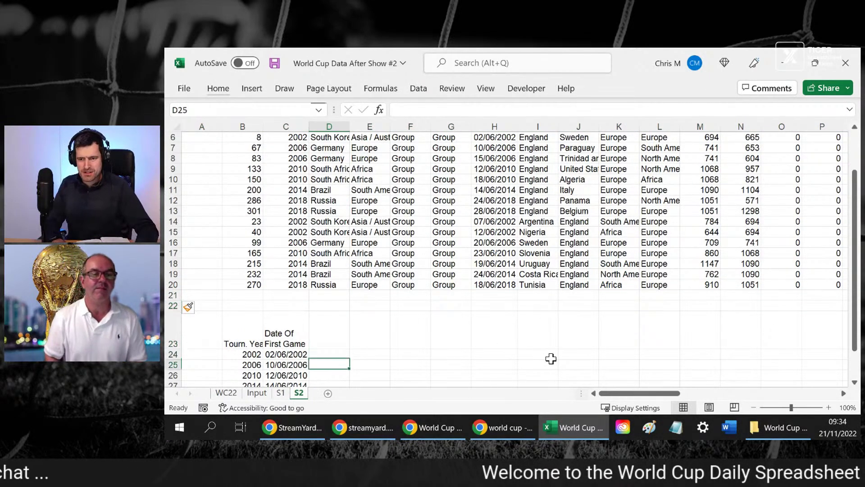
pyautogui.press('Left')
pyautogui.hotkey('shift', 'Down')
pyautogui.hotkey('shift', 'Down')
pyautogui.hotkey('shift', 'Down')
pyautogui.hotkey('shift', 'Down')
pyautogui.hotkey('shift', 'Down')
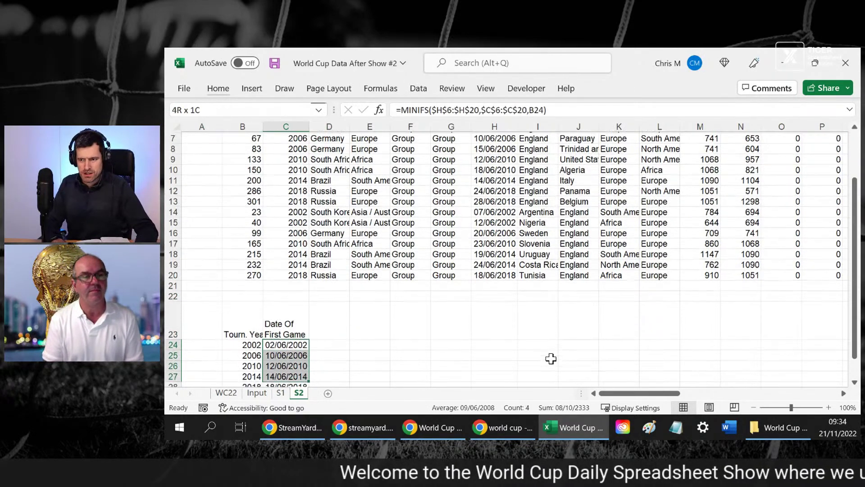
pyautogui.press('Up')
pyautogui.press('Right')
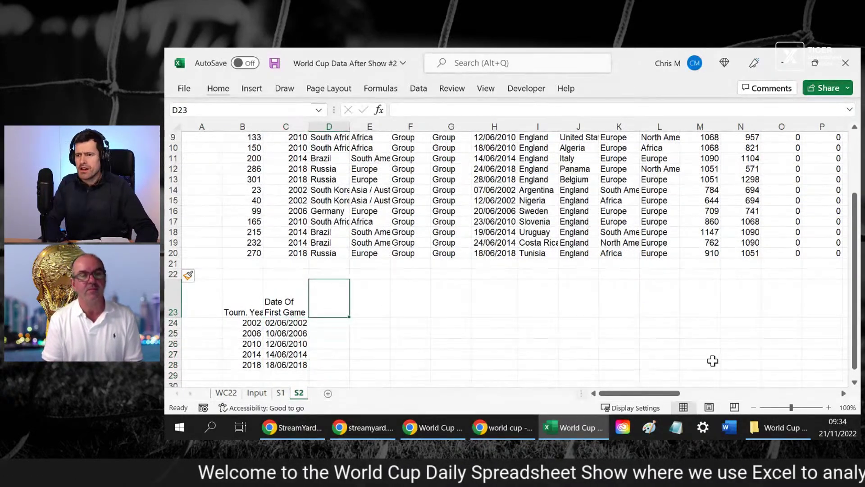
pyautogui.scroll(2, 712, 361)
pyautogui.scroll(-1, 713, 361)
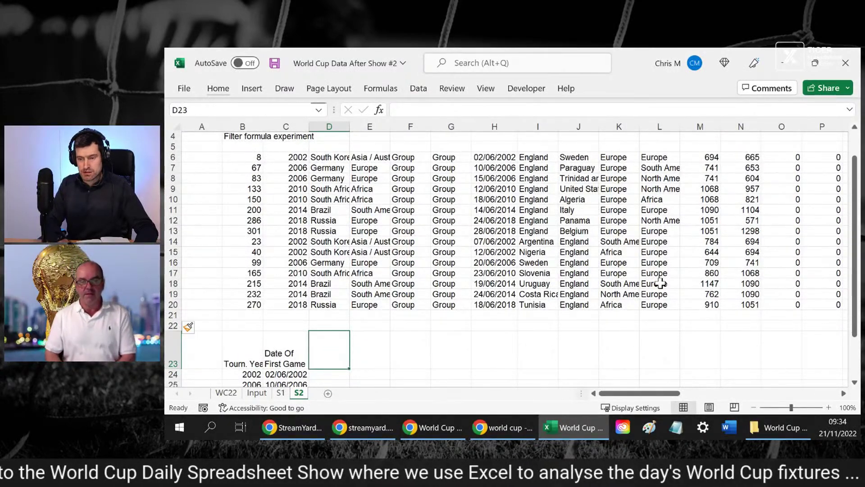
# Examine the columns of the stacked match results along row 20, including the goals, result and points columns
pyautogui.press('Up')
pyautogui.press('Up')
pyautogui.press('Up')
pyautogui.press('Right')
pyautogui.press('Right')
pyautogui.press('Right')
pyautogui.press('Right')
pyautogui.press('Right')
pyautogui.press('Right')
pyautogui.press('Right')
pyautogui.press('Right')
pyautogui.press('Right')
pyautogui.press('Right')
pyautogui.press('Right')
pyautogui.press('Right')
pyautogui.press('Right')
pyautogui.press('Right')
pyautogui.press('Right')
pyautogui.press('Right')
pyautogui.press('Right')
pyautogui.press('Right')
pyautogui.press('Right')
pyautogui.press('Right')
pyautogui.press('Right')
pyautogui.press('Left')
pyautogui.press('Left')
pyautogui.press('Left')
pyautogui.press('Left')
pyautogui.press('Left')
pyautogui.press('Left')
pyautogui.press('Left')
pyautogui.press('Left')
pyautogui.press('Left')
pyautogui.press('Left')
pyautogui.press('Left')
pyautogui.press('Left')
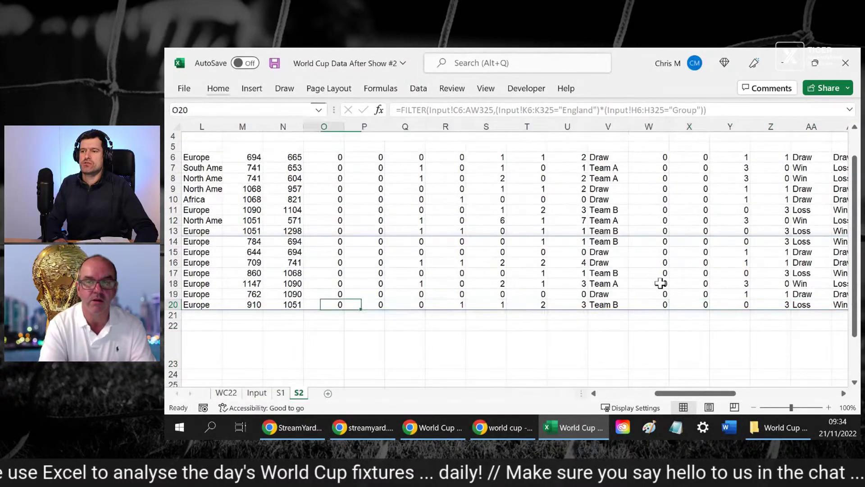
pyautogui.press('Left')
pyautogui.press('Left')
pyautogui.press('Left')
pyautogui.press('Left')
pyautogui.press('Left')
pyautogui.press('Left')
pyautogui.press('Left')
pyautogui.press('Left')
pyautogui.press('Left')
pyautogui.press('Left')
pyautogui.press('Left')
pyautogui.press('Left')
pyautogui.press('Left')
pyautogui.press('Right')
pyautogui.press('Right')
pyautogui.press('Right')
pyautogui.press('Right')
pyautogui.press('Right')
pyautogui.press('Right')
pyautogui.press('Down')
pyautogui.press('Down')
pyautogui.press('Down')
pyautogui.press('Up')
pyautogui.press('Up')
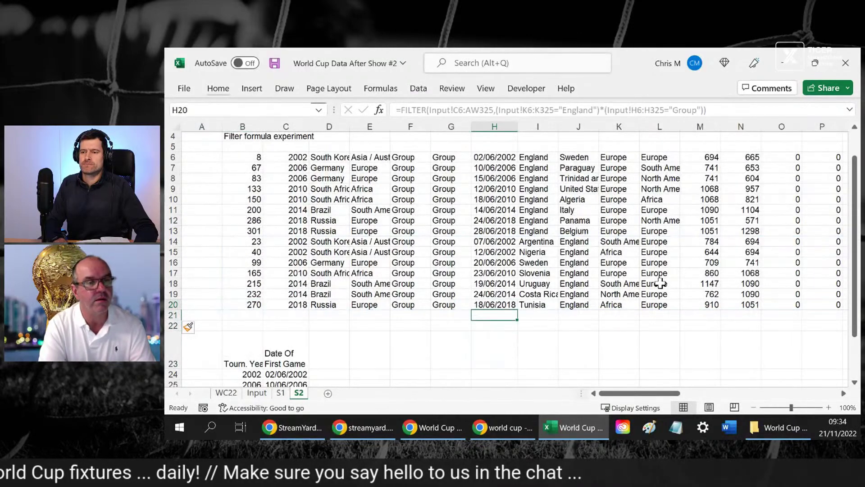
pyautogui.press('Down')
pyautogui.press('Down')
pyautogui.press('Down')
pyautogui.press('Up')
pyautogui.press('Up')
pyautogui.press('Left')
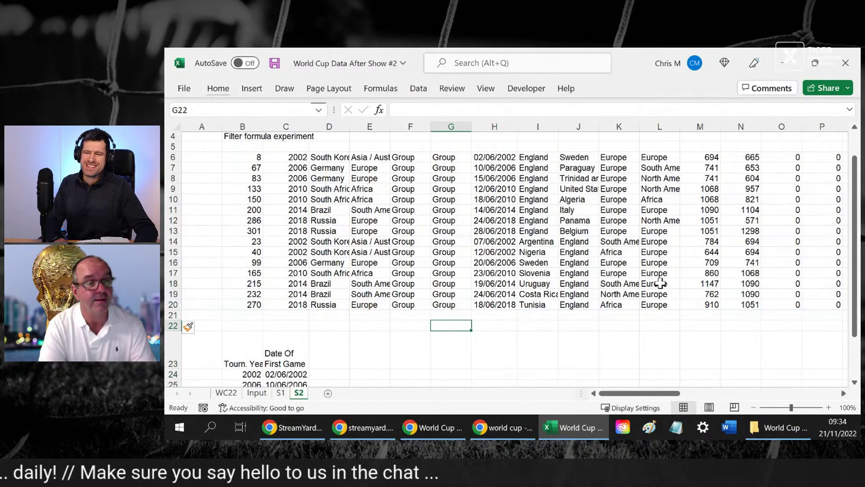
# Review the goals and result columns of the stacked match results to choose the statistics to add beside the first-game dates
pyautogui.press('Left')
pyautogui.press('Up')
pyautogui.press('Up')
pyautogui.press('Right')
pyautogui.press('Right')
pyautogui.press('Right')
pyautogui.press('Right')
pyautogui.press('Right')
pyautogui.press('Right')
pyautogui.press('Right')
pyautogui.press('Right')
pyautogui.press('Right')
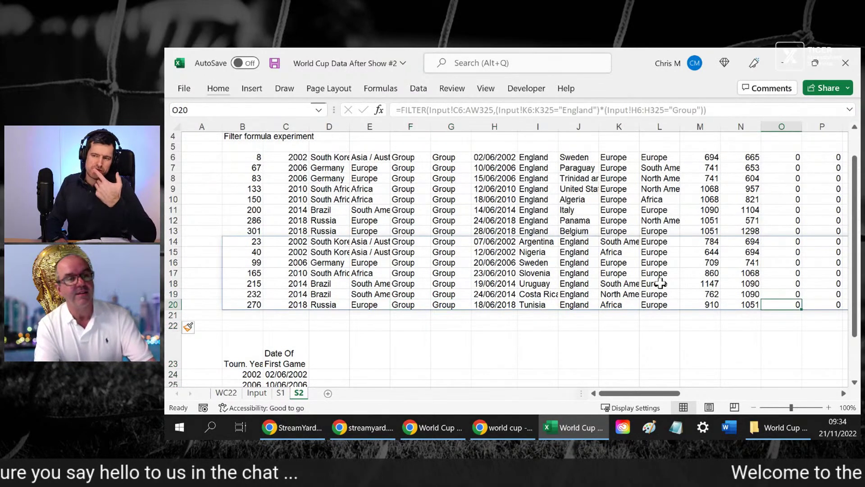
pyautogui.press('Right')
pyautogui.press('Right')
pyautogui.press('Right')
pyautogui.press('Right')
pyautogui.press('Right')
pyautogui.press('Right')
pyautogui.press('Right')
pyautogui.press('Right')
pyautogui.press('Right')
pyautogui.press('Right')
pyautogui.press('Right')
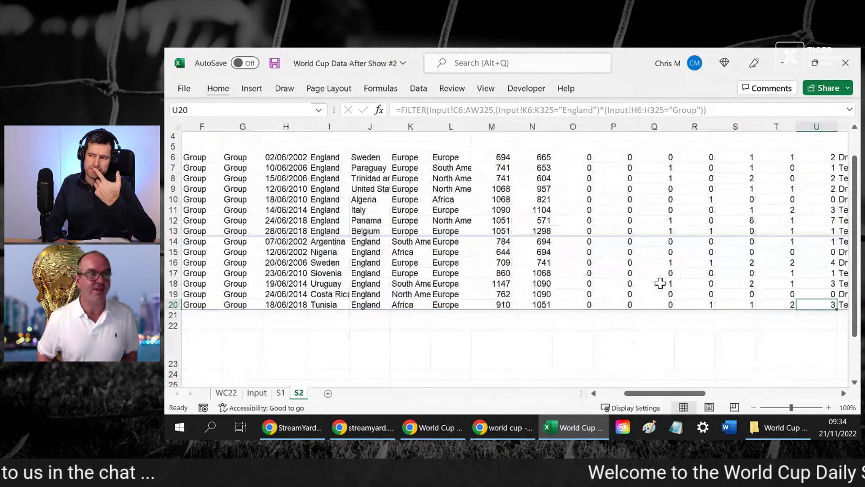
pyautogui.press('Left')
pyautogui.press('Left')
pyautogui.press('Left')
pyautogui.press('Left')
pyautogui.press('Left')
pyautogui.press('Left')
pyautogui.press('Left')
pyautogui.press('Left')
pyautogui.press('Left')
pyautogui.press('Left')
pyautogui.press('Left')
pyautogui.press('Left')
pyautogui.press('Left')
pyautogui.press('Left')
pyautogui.press('Left')
pyautogui.press('Left')
pyautogui.press('Left')
pyautogui.press('Left')
pyautogui.press('Left')
pyautogui.press('Left')
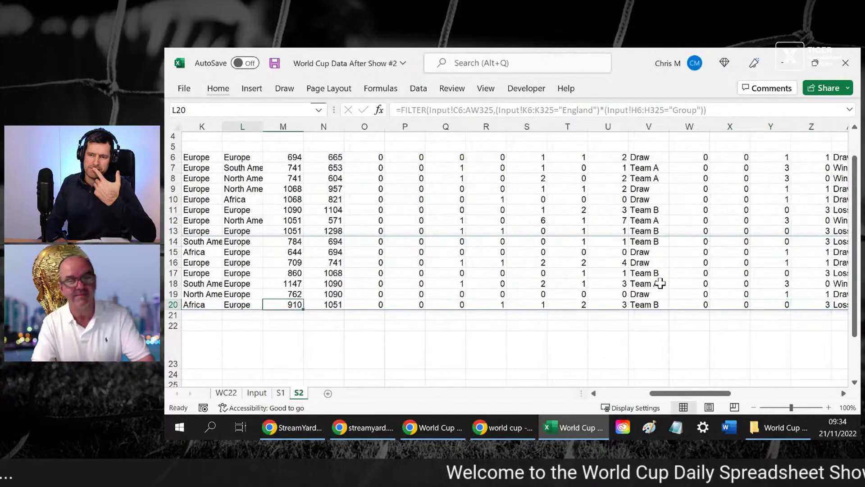
pyautogui.press('Down')
pyautogui.press('Down')
pyautogui.press('Down')
pyautogui.press('Down')
pyautogui.press('Right')
pyautogui.press('Right')
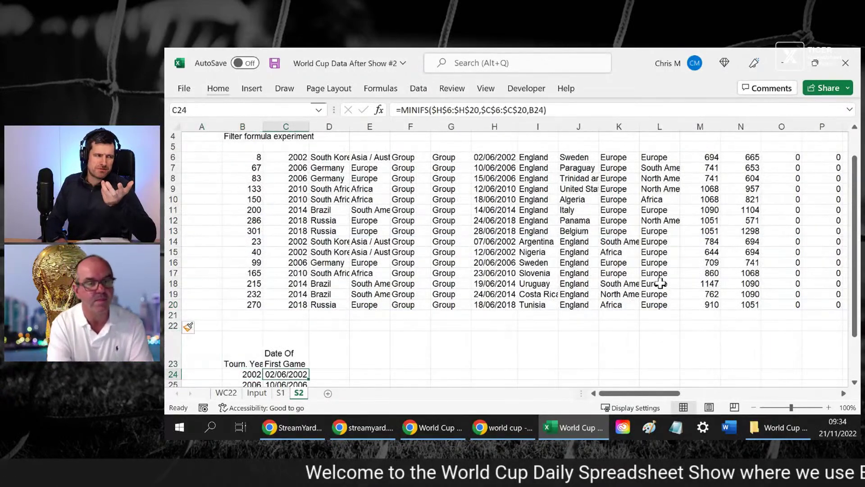
# Add the headings Home Goals in D23 and Away Goals in E23 of the summary table
pyautogui.press('Right')
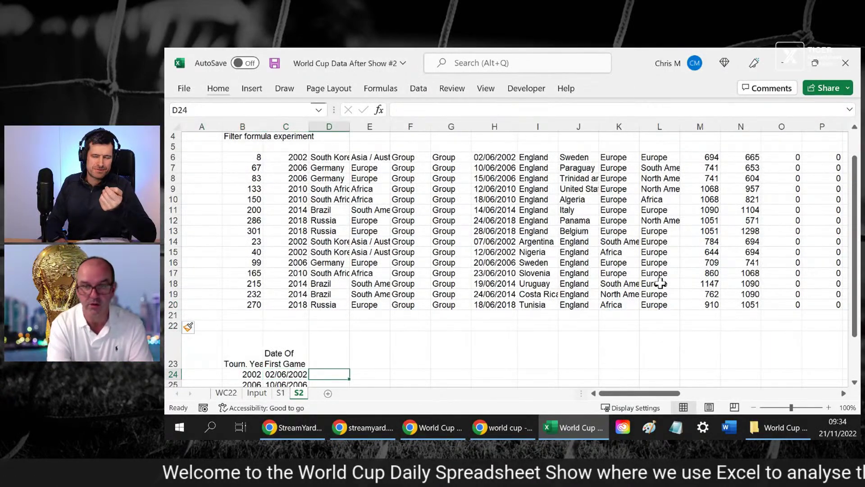
pyautogui.press('Up')
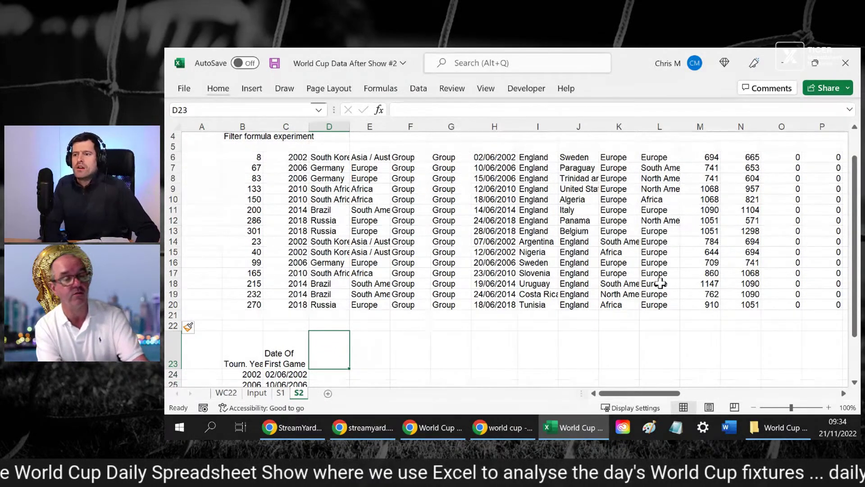
pyautogui.press('F2')
pyautogui.write('Home')
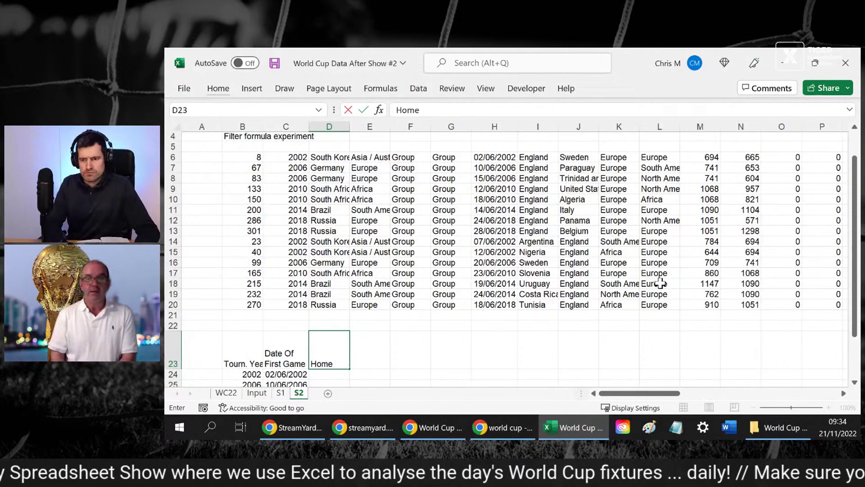
pyautogui.write(' Goal')
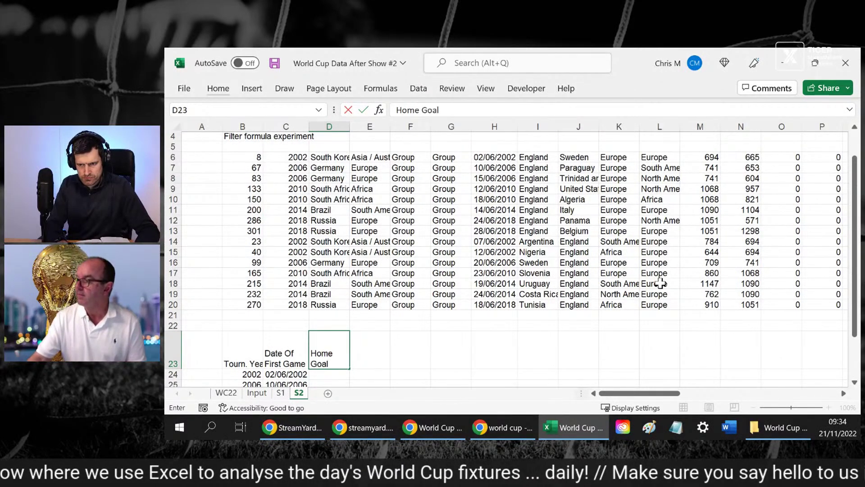
pyautogui.write('d')
pyautogui.write('s')
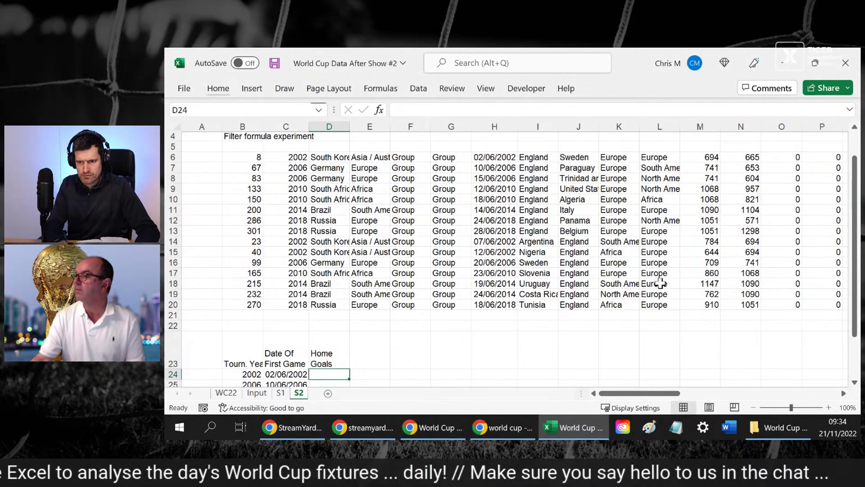
pyautogui.press('Tab')
pyautogui.write('Aw')
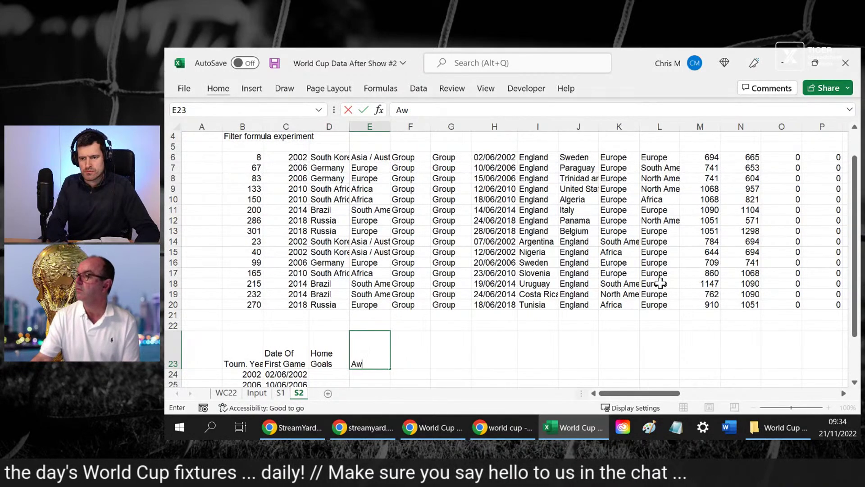
pyautogui.write('ay Goal')
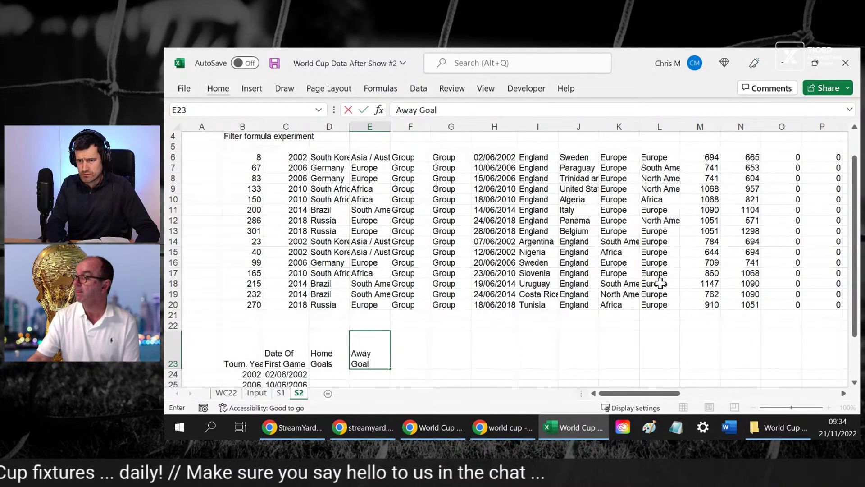
pyautogui.write('s')
pyautogui.press('Return')
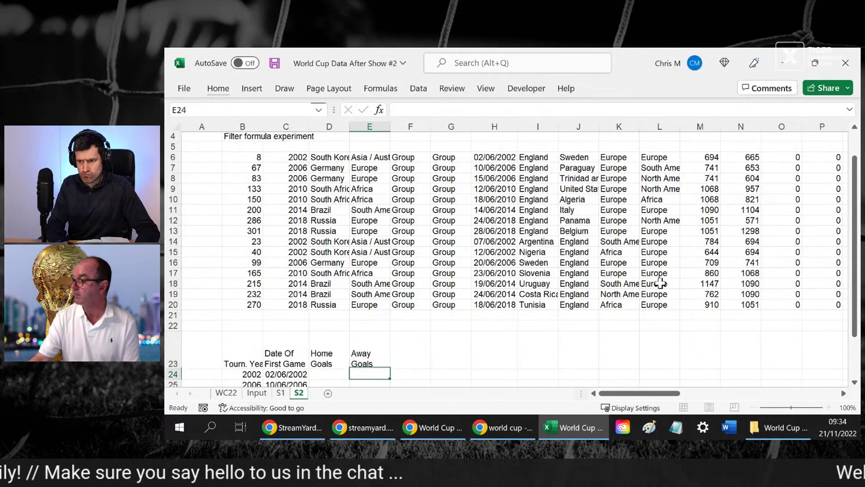
# Add the heading Match Result in F23, beside Away Goals in the summary table
pyautogui.press('Up')
pyautogui.press('Up')
pyautogui.press('Up')
pyautogui.press('Up')
pyautogui.press('Up')
pyautogui.press('Down')
pyautogui.press('Down')
pyautogui.press('Down')
pyautogui.press('Down')
pyautogui.press('Down')
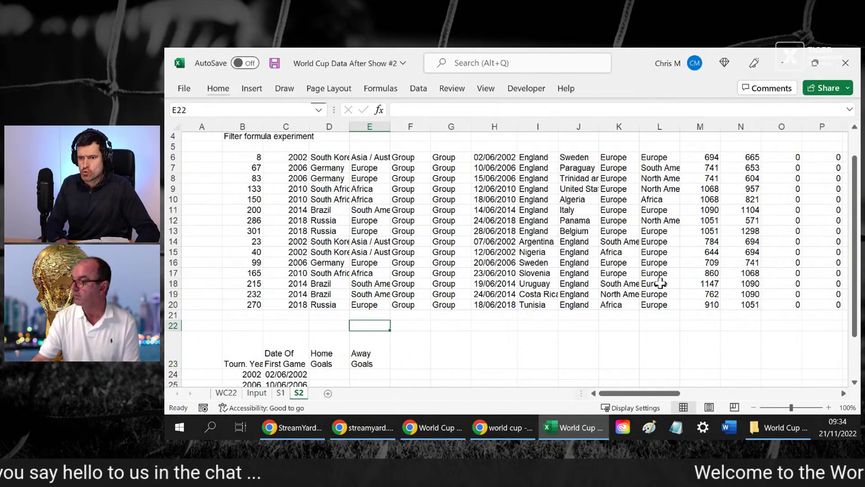
pyautogui.press('Up')
pyautogui.press('Right')
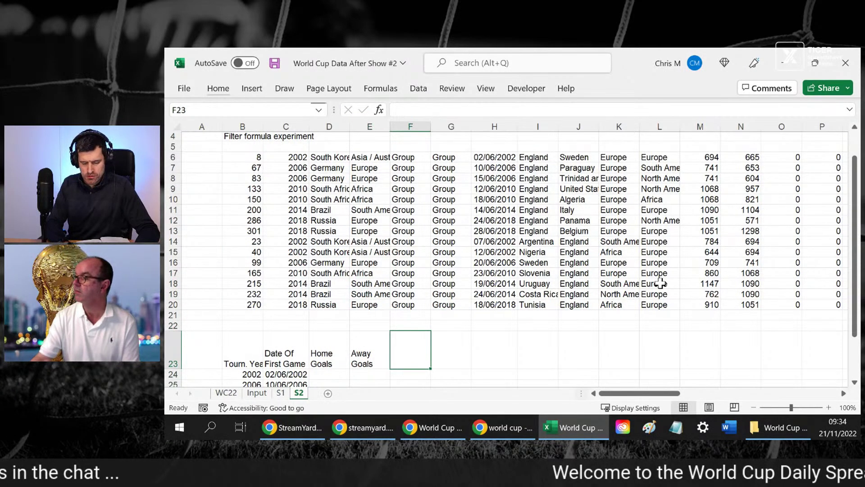
pyautogui.write('Match Resu')
pyautogui.press('Return')
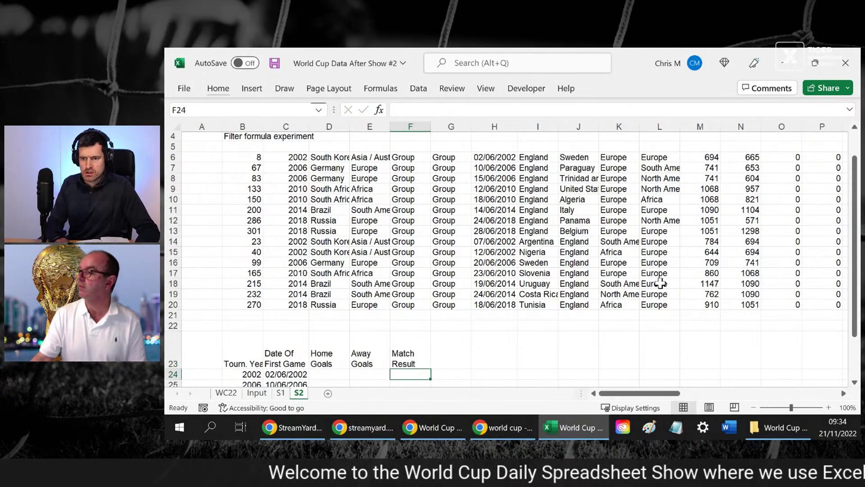
# Enter a VLOOKUP in D24 for the date in C24 against H6:AV20, returning column 1 with the range-lookup argument left empty
pyautogui.press('Left')
pyautogui.press('Left')
pyautogui.write('=vlo')
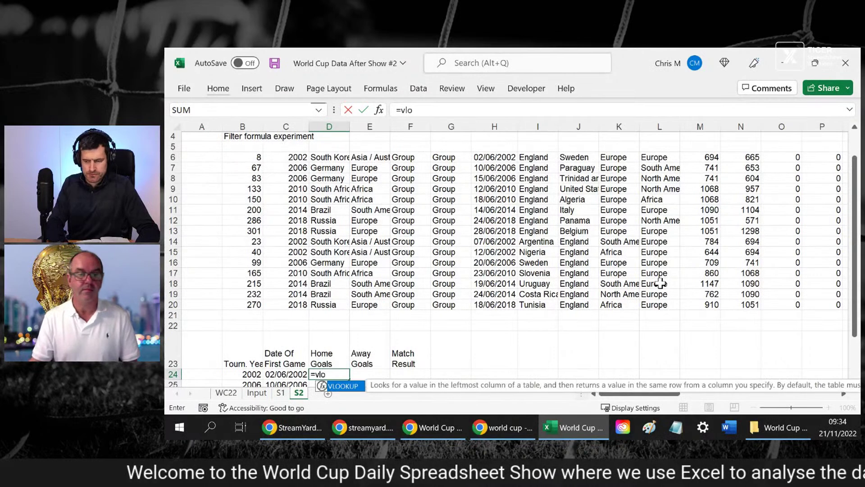
pyautogui.write('okup(')
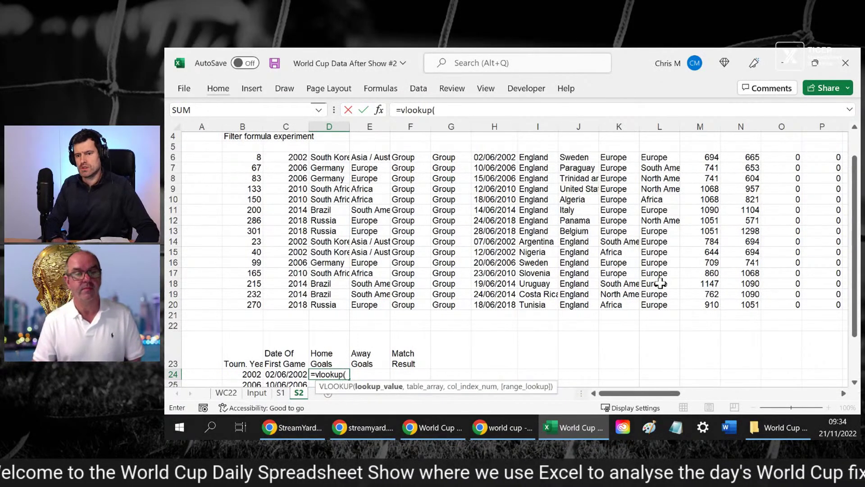
pyautogui.press('Left')
pyautogui.write(',')
pyautogui.press('Up')
pyautogui.press('Up')
pyautogui.press('Up')
pyautogui.press('Up')
pyautogui.press('Up')
pyautogui.press('Up')
pyautogui.press('Up')
pyautogui.press('Up')
pyautogui.press('Up')
pyautogui.press('Up')
pyautogui.press('Up')
pyautogui.press('Up')
pyautogui.press('Up')
pyautogui.press('Up')
pyautogui.press('Up')
pyautogui.press('Up')
pyautogui.press('Up')
pyautogui.press('Up')
pyautogui.press('Right')
pyautogui.press('Right')
pyautogui.press('Right')
pyautogui.press('Right')
pyautogui.hotkey('shift', 'Down')
pyautogui.hotkey('shift', 'Down')
pyautogui.hotkey('shift', 'Down')
pyautogui.hotkey('shift', 'Down')
pyautogui.hotkey('shift', 'Down')
pyautogui.hotkey('shift', 'Down')
pyautogui.hotkey('shift', 'Down')
pyautogui.hotkey('shift', 'Down')
pyautogui.hotkey('shift', 'Down')
pyautogui.hotkey('shift', 'Down')
pyautogui.hotkey('shift', 'Down')
pyautogui.hotkey('shift', 'Down')
pyautogui.hotkey('shift', 'Down')
pyautogui.hotkey('shift', 'Down')
pyautogui.hotkey('shift', 'Down')
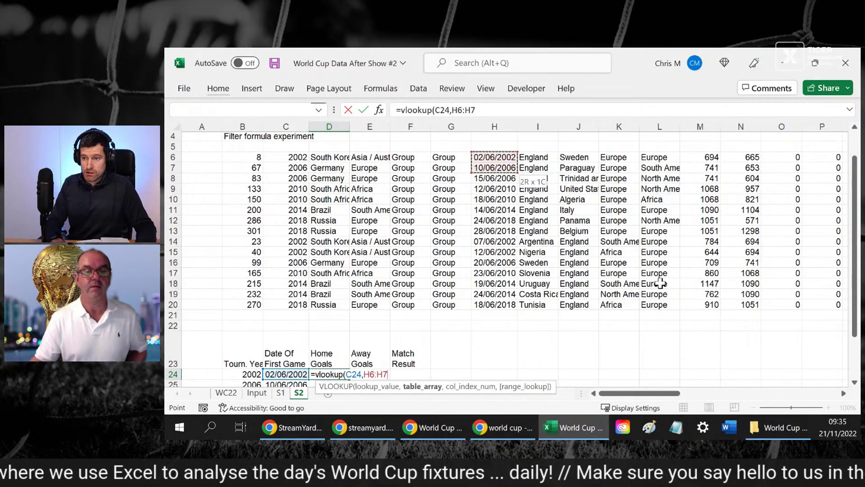
pyautogui.hotkey('shift', 'Up')
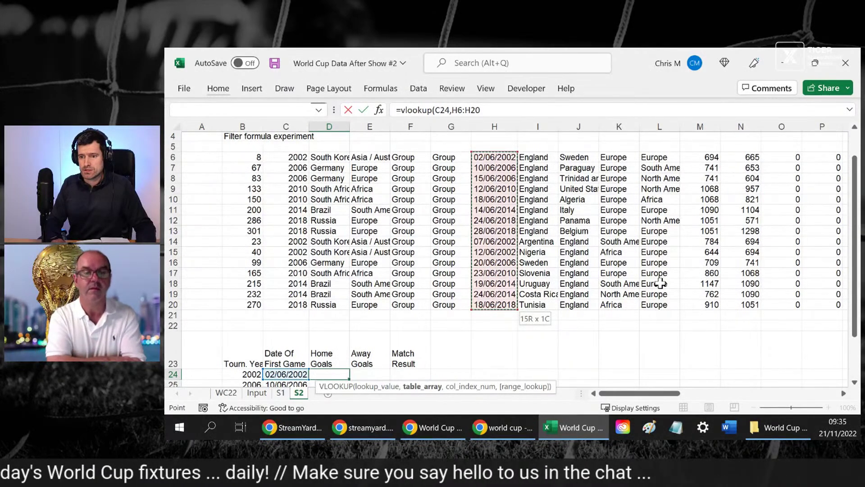
pyautogui.hotkey('ctrl', 'shift', 'Right')
pyautogui.write(',')
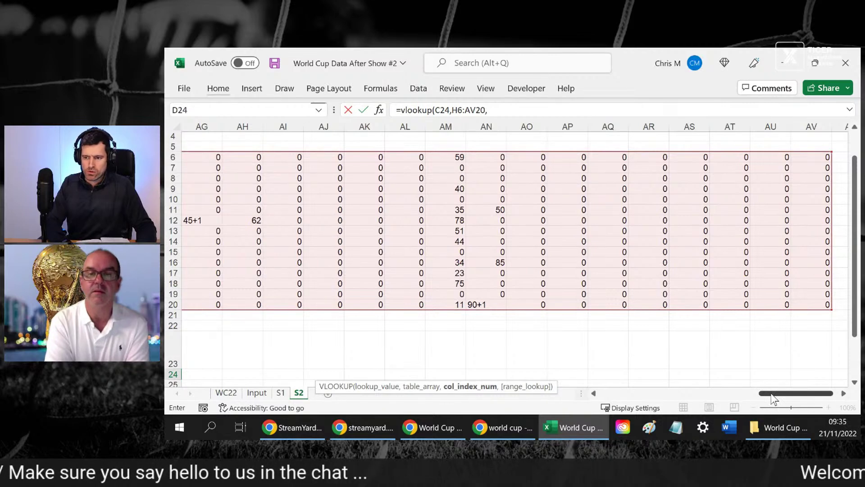
pyautogui.write('1,')
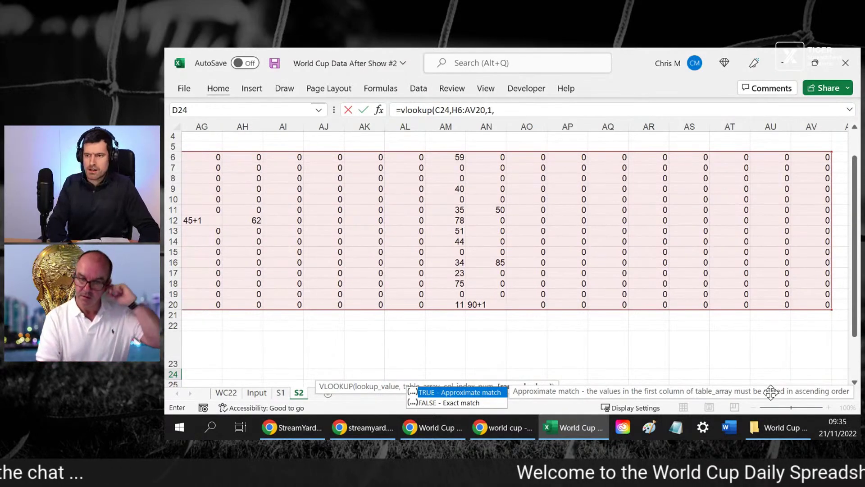
pyautogui.write(')')
pyautogui.press('BackSpace')
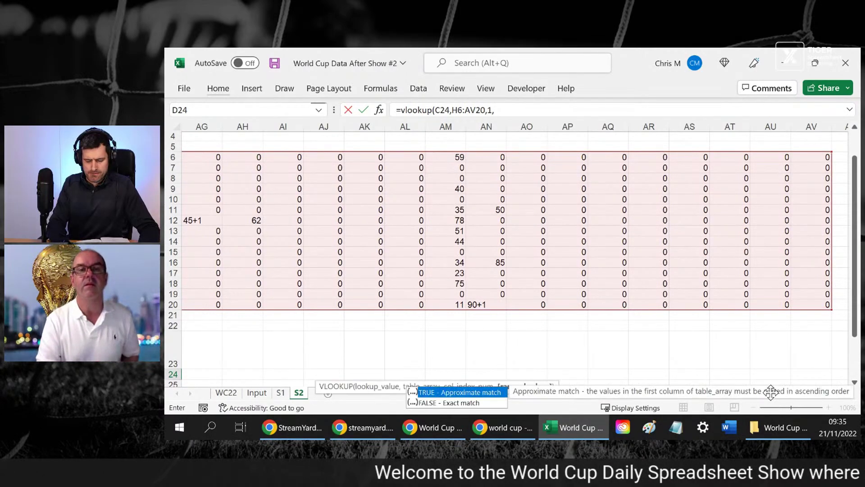
pyautogui.write(')')
pyautogui.press('Return')
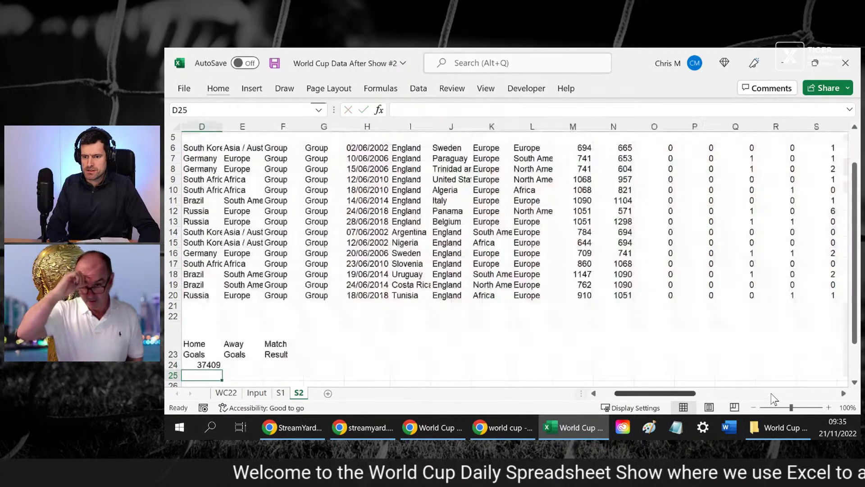
# Enter =COLUMN()-7 in H5, directly above the date column of the stacked match results
pyautogui.press('Left')
pyautogui.press('Left')
pyautogui.press('Right')
pyautogui.press('Up')
pyautogui.press('Up')
pyautogui.press('Up')
pyautogui.press('Up')
pyautogui.press('Up')
pyautogui.press('Up')
pyautogui.press('Up')
pyautogui.press('Up')
pyautogui.press('Up')
pyautogui.press('Up')
pyautogui.press('Up')
pyautogui.press('Up')
pyautogui.press('Up')
pyautogui.press('Up')
pyautogui.press('Up')
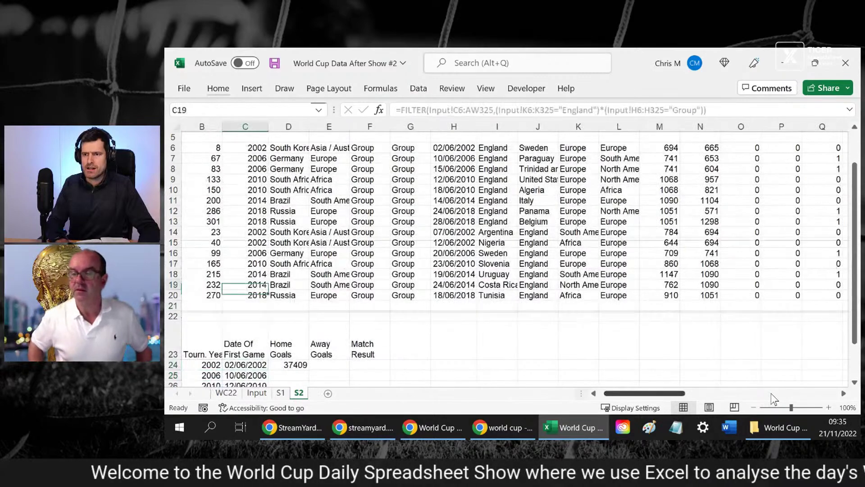
pyautogui.press('Up')
pyautogui.press('Up')
pyautogui.press('Up')
pyautogui.press('Up')
pyautogui.press('Up')
pyautogui.press('Up')
pyautogui.press('Down')
pyautogui.press('Down')
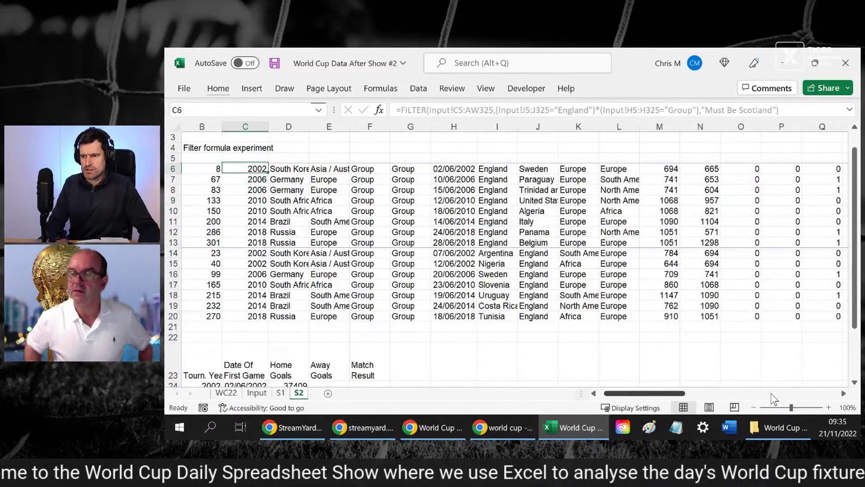
pyautogui.press('Right')
pyautogui.press('Right')
pyautogui.press('Right')
pyautogui.press('Right')
pyautogui.press('Right')
pyautogui.press('Right')
pyautogui.press('Up')
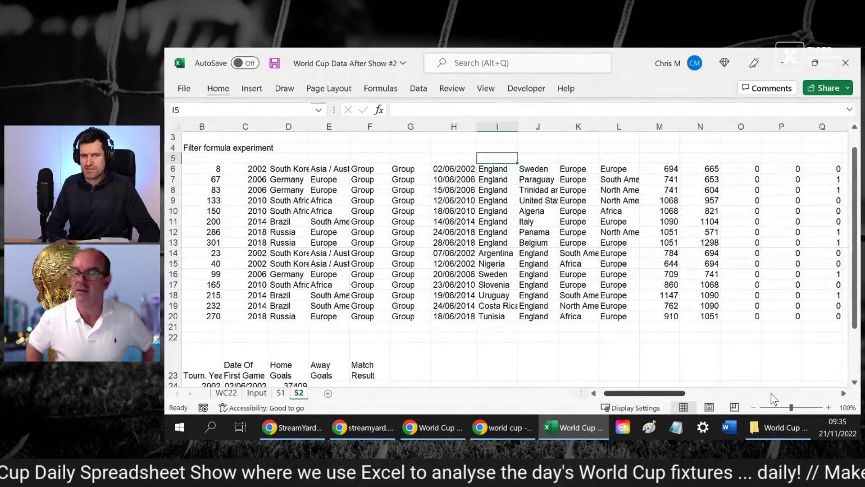
pyautogui.press('Left')
pyautogui.write('=col')
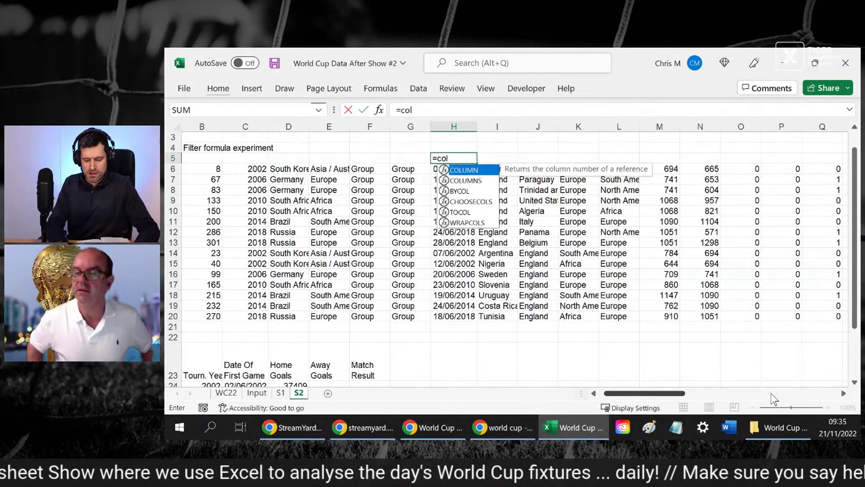
pyautogui.write('umn(')
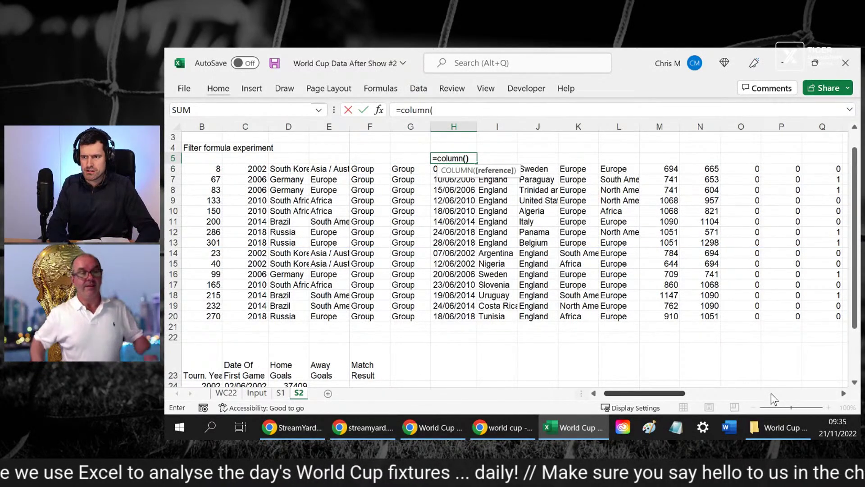
pyautogui.write(')')
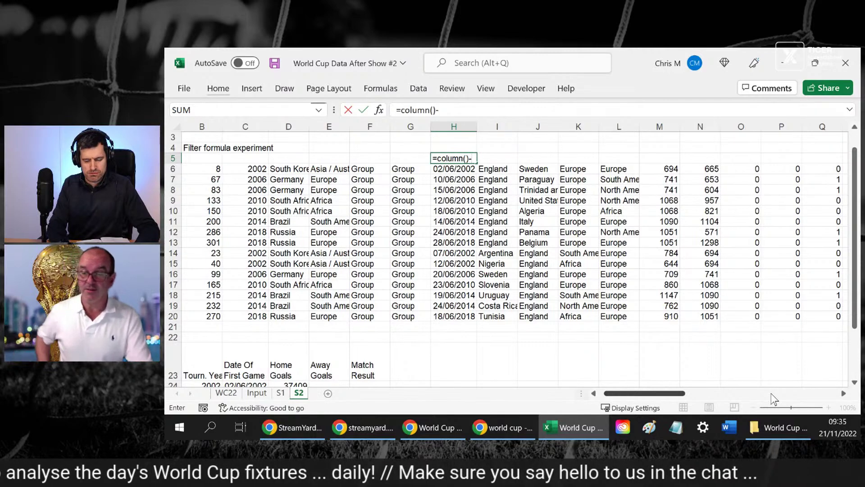
pyautogui.hotkey('ctrl', 'Return')
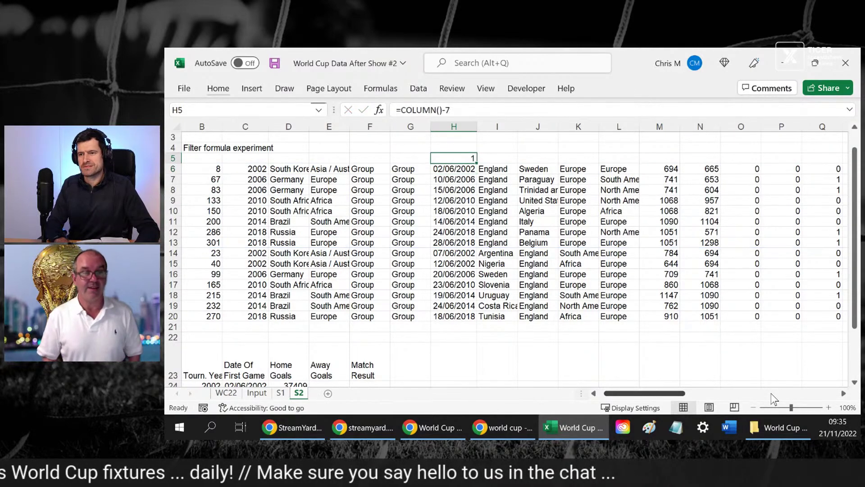
# Fill the column-number formula from H5 across row 5 to AV5, spanning the whole lookup range
pyautogui.hotkey('shift', 'Right')
pyautogui.hotkey('shift', 'Right')
pyautogui.hotkey('shift', 'Right')
pyautogui.hotkey('shift', 'Right')
pyautogui.hotkey('shift', 'Right')
pyautogui.hotkey('shift', 'Right')
pyautogui.hotkey('shift', 'Right')
pyautogui.hotkey('shift', 'Right')
pyautogui.hotkey('shift', 'Right')
pyautogui.hotkey('shift', 'Right')
pyautogui.hotkey('shift', 'Right')
pyautogui.hotkey('shift', 'Right')
pyautogui.hotkey('shift', 'Right')
pyautogui.hotkey('shift', 'Right')
pyautogui.hotkey('shift', 'Right')
pyautogui.hotkey('shift', 'Right')
pyautogui.hotkey('shift', 'Right')
pyautogui.hotkey('shift', 'Right')
pyautogui.hotkey('shift', 'Right')
pyautogui.hotkey('shift', 'Right')
pyautogui.hotkey('shift', 'Right')
pyautogui.hotkey('shift', 'Right')
pyautogui.hotkey('shift', 'Right')
pyautogui.hotkey('shift', 'Right')
pyautogui.hotkey('shift', 'Right')
pyautogui.hotkey('shift', 'Right')
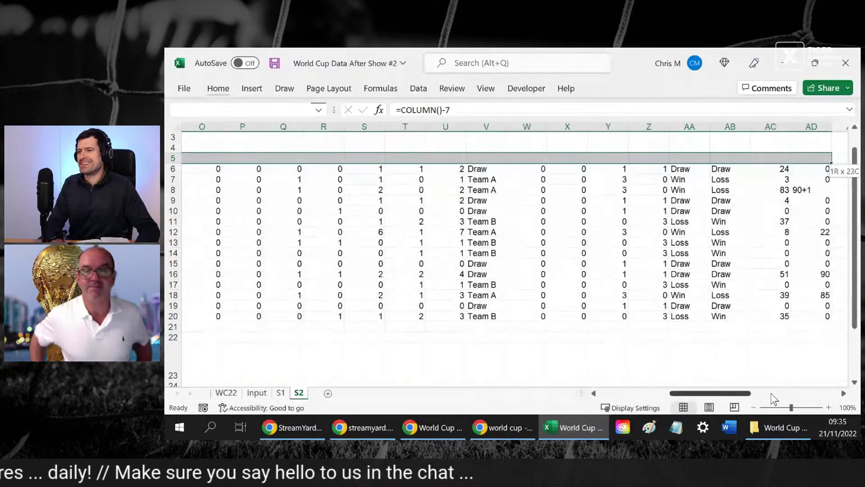
pyautogui.hotkey('shift', 'Right')
pyautogui.hotkey('shift', 'Right')
pyautogui.hotkey('shift', 'Right')
pyautogui.hotkey('shift', 'Right')
pyautogui.hotkey('shift', 'Right')
pyautogui.hotkey('shift', 'Right')
pyautogui.hotkey('shift', 'Right')
pyautogui.hotkey('shift', 'Right')
pyautogui.hotkey('shift', 'Right')
pyautogui.hotkey('shift', 'Right')
pyautogui.hotkey('shift', 'Right')
pyautogui.hotkey('shift', 'Right')
pyautogui.hotkey('shift', 'Right')
pyautogui.hotkey('shift', 'Right')
pyautogui.hotkey('shift', 'Right')
pyautogui.hotkey('shift', 'Right')
pyautogui.hotkey('shift', 'Right')
pyautogui.hotkey('shift', 'Right')
pyautogui.hotkey('shift', 'Right')
pyautogui.hotkey('shift', 'Right')
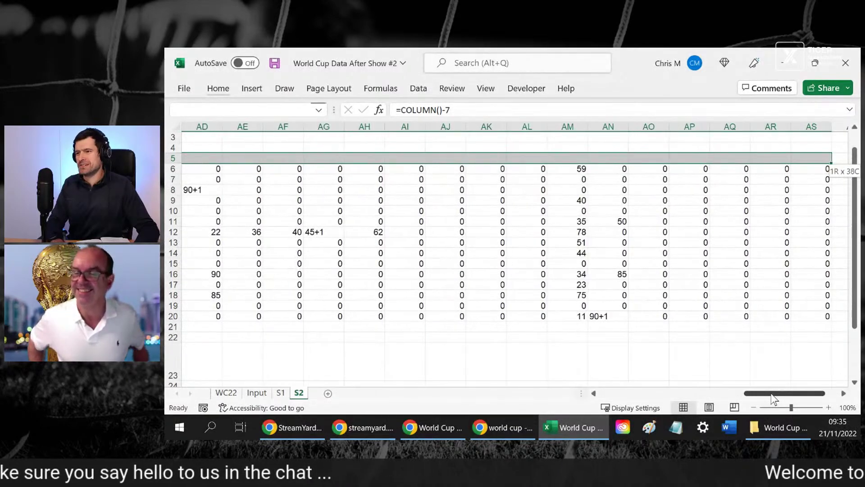
pyautogui.hotkey('shift', 'Left')
pyautogui.hotkey('shift', 'Left')
pyautogui.hotkey('shift', 'Left')
pyautogui.hotkey('shift', 'Left')
pyautogui.hotkey('shift', 'Left')
pyautogui.hotkey('shift', 'Left')
pyautogui.hotkey('shift', 'Left')
pyautogui.hotkey('shift', 'Left')
pyautogui.hotkey('shift', 'Left')
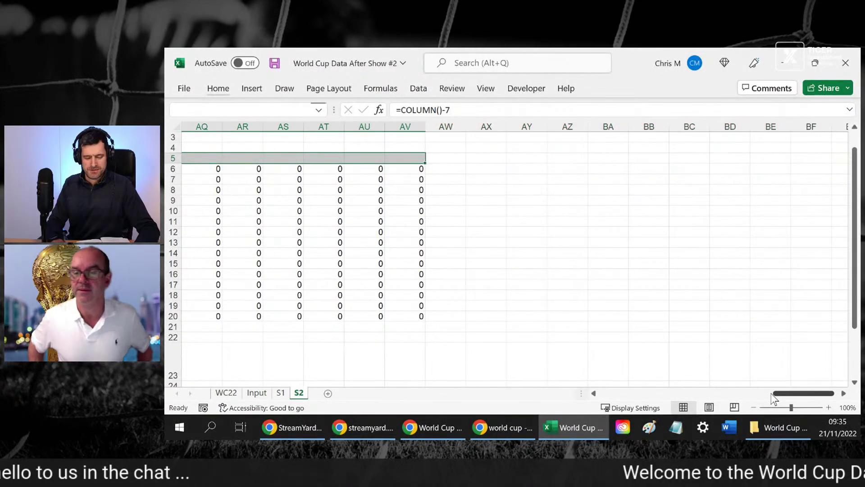
pyautogui.hotkey('ctrl', 'Return')
pyautogui.press('Left')
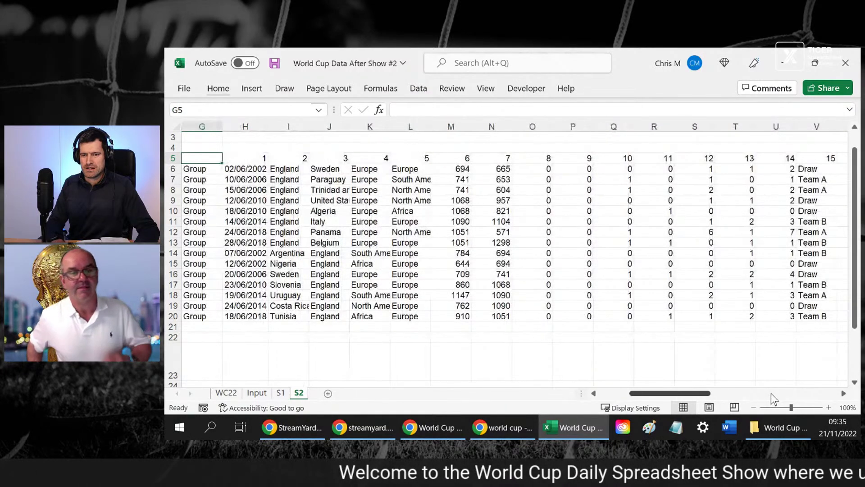
# Review the column index numbers in row 5 above the goals and match result columns
pyautogui.press('Left')
pyautogui.press('Left')
pyautogui.press('Left')
pyautogui.press('Left')
pyautogui.press('Up')
pyautogui.press('Right')
pyautogui.press('Right')
pyautogui.press('Right')
pyautogui.press('Right')
pyautogui.press('Right')
pyautogui.press('Right')
pyautogui.press('Right')
pyautogui.press('Right')
pyautogui.press('Right')
pyautogui.press('Right')
pyautogui.press('Right')
pyautogui.press('Right')
pyautogui.press('Right')
pyautogui.press('Right')
pyautogui.press('Right')
pyautogui.press('Right')
pyautogui.press('Right')
pyautogui.press('Right')
pyautogui.press('Right')
pyautogui.press('Right')
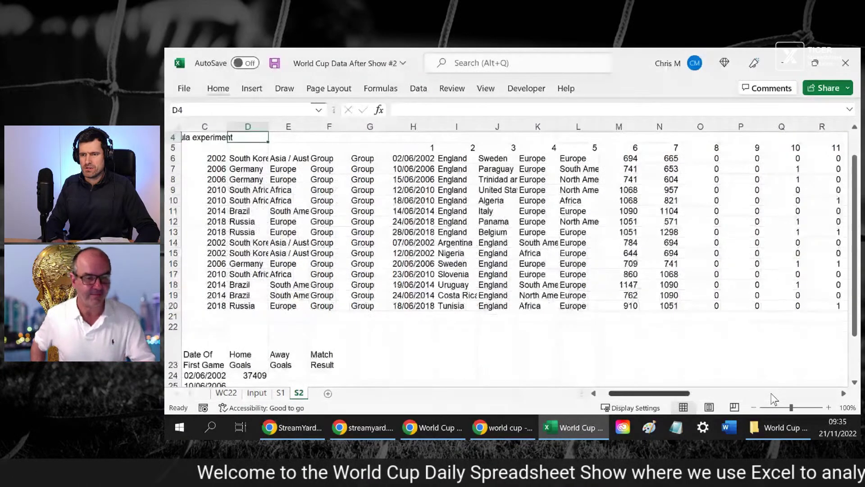
pyautogui.press('Right')
pyautogui.press('Down')
pyautogui.press('Left')
pyautogui.press('Left')
pyautogui.press('Left')
pyautogui.press('Left')
pyautogui.press('Right')
pyautogui.press('Right')
pyautogui.press('Right')
pyautogui.press('Right')
pyautogui.press('Right')
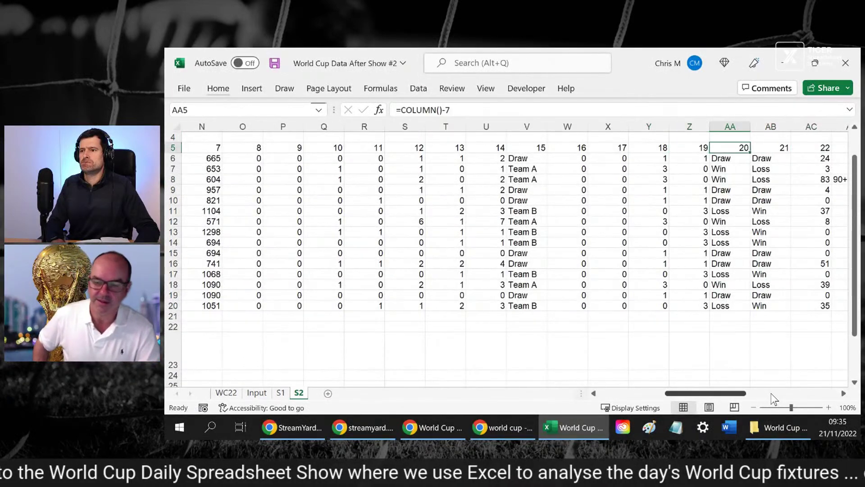
pyautogui.press('Left')
pyautogui.press('Left')
pyautogui.press('Left')
pyautogui.press('Left')
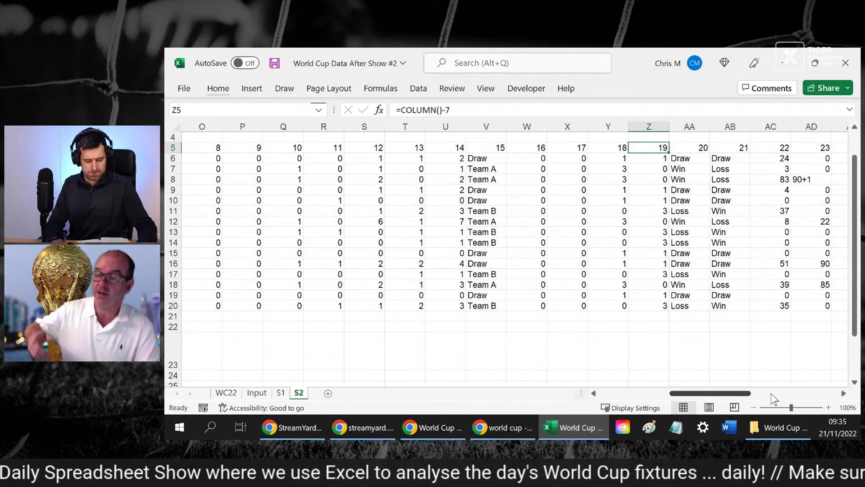
# Check the row 5 headers on the Input sheet to identify the Team A and Team B goals columns
pyautogui.hotkey('ctrl', 'pageup')
pyautogui.hotkey('ctrl', 'pageup')
pyautogui.press('Right')
pyautogui.press('Right')
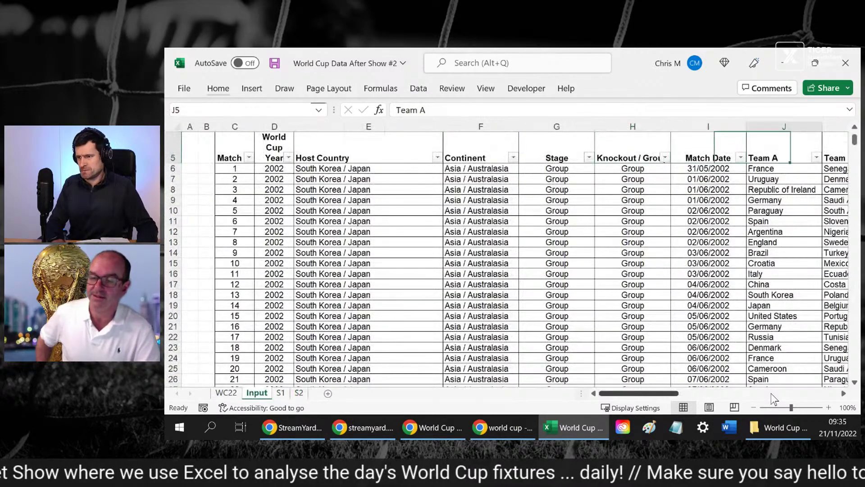
pyautogui.press('Right')
pyautogui.press('Right')
pyautogui.press('Right')
pyautogui.press('Right')
pyautogui.press('Right')
pyautogui.press('Right')
pyautogui.press('Right')
pyautogui.press('Right')
pyautogui.press('Right')
pyautogui.press('Right')
pyautogui.press('Right')
pyautogui.press('Right')
pyautogui.press('Right')
pyautogui.press('Right')
pyautogui.press('Right')
pyautogui.press('Left')
pyautogui.press('Left')
pyautogui.press('Left')
pyautogui.press('Left')
pyautogui.press('Up')
pyautogui.press('Down')
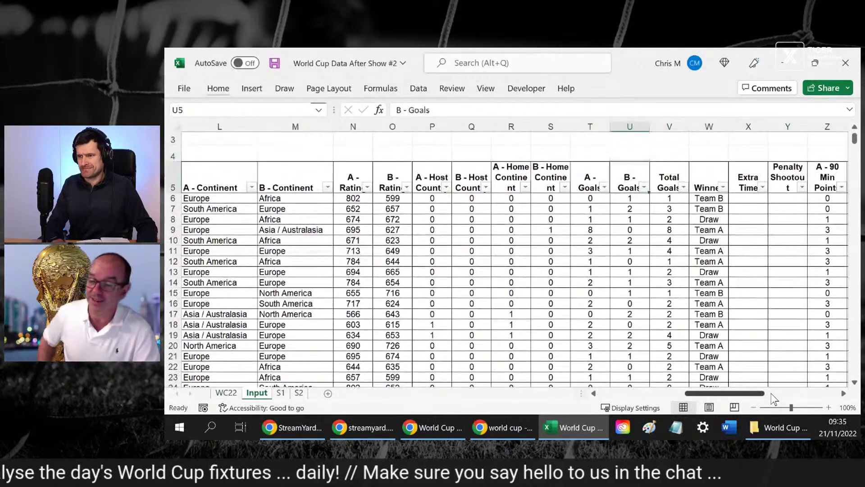
# Select the A - Goals, B - Goals and Total Goals headers in row 5 of the Input sheet
pyautogui.press('Left')
pyautogui.hotkey('shift', 'Right')
pyautogui.hotkey('shift', 'Right')
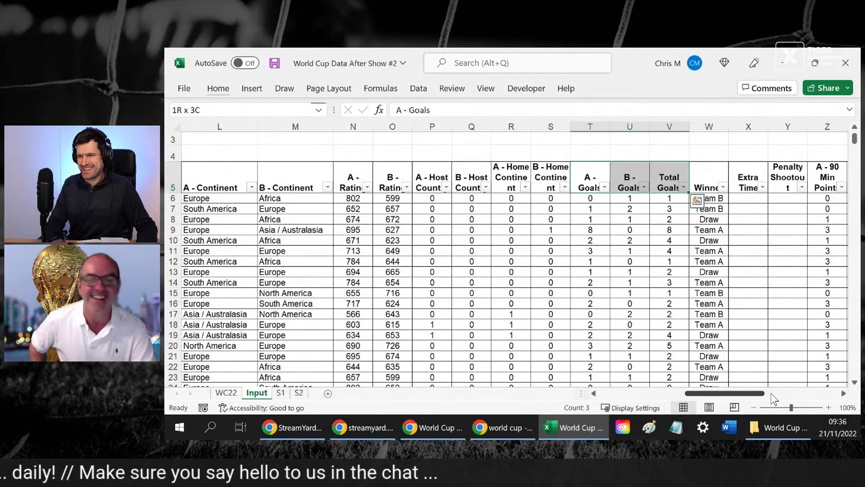
# Copy the full row 5 header range on the Input sheet, from Match ID through the last B - Goal Times column
pyautogui.hotkey('ctrl', 'pagedown')
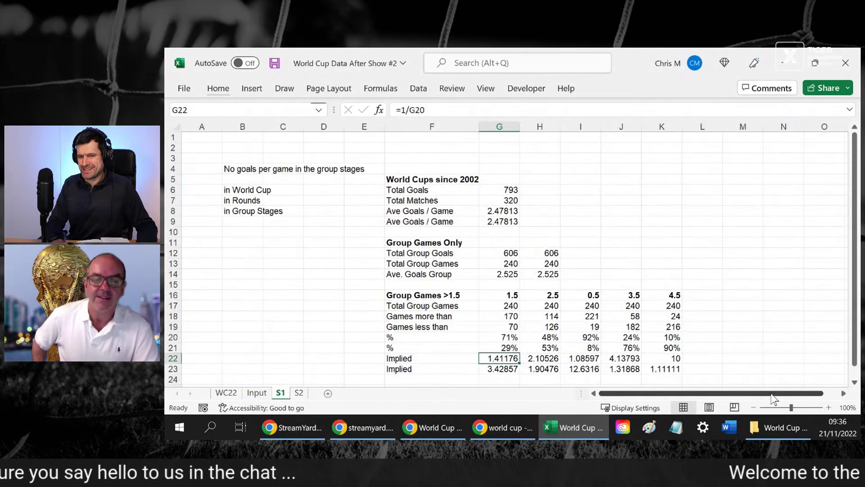
pyautogui.hotkey('ctrl', 'pageup')
pyautogui.press('Left')
pyautogui.press('Left')
pyautogui.press('Left')
pyautogui.press('Left')
pyautogui.press('Left')
pyautogui.press('Left')
pyautogui.press('Left')
pyautogui.press('Left')
pyautogui.press('Left')
pyautogui.press('Left')
pyautogui.press('Left')
pyautogui.press('Left')
pyautogui.press('Left')
pyautogui.press('Left')
pyautogui.press('Left')
pyautogui.press('Left')
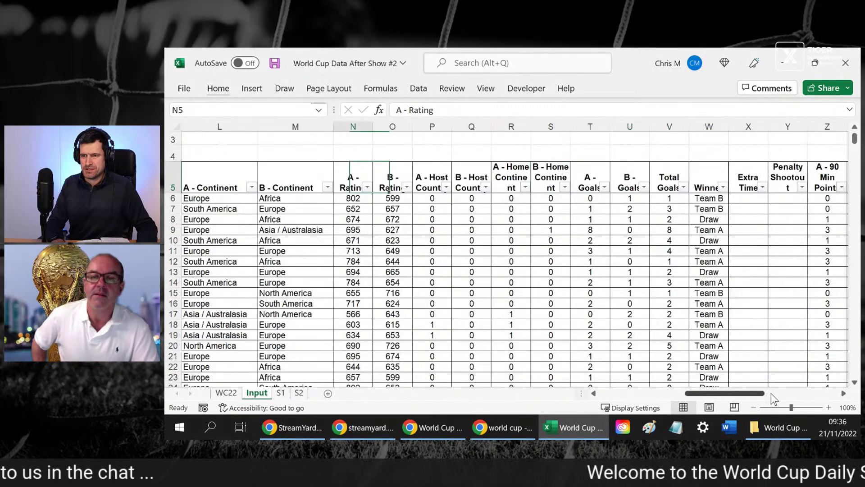
pyautogui.press('Left')
pyautogui.press('Right')
pyautogui.press('Left')
pyautogui.hotkey('ctrl', 'shift', 'Right')
pyautogui.hotkey('ctrl', 'c')
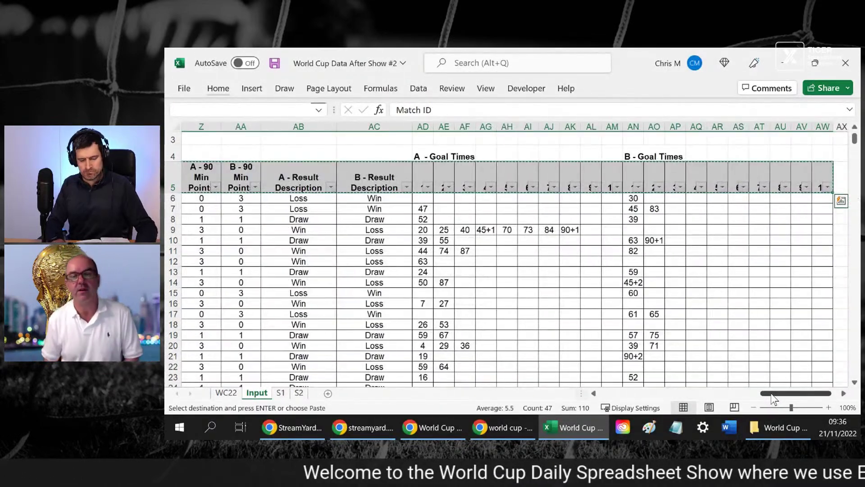
# Paste the copied headers as values into row 2 of sheet S2, starting at cell B2
pyautogui.hotkey('ctrl', 'pagedown')
pyautogui.hotkey('ctrl', 'pagedown')
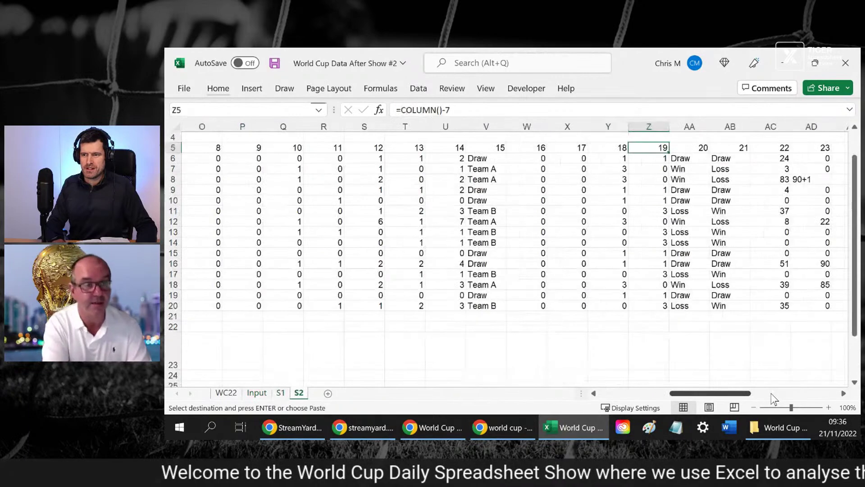
pyautogui.hotkey('ctrl', 'Home')
pyautogui.press('Left')
pyautogui.press('Up')
pyautogui.press('Up')
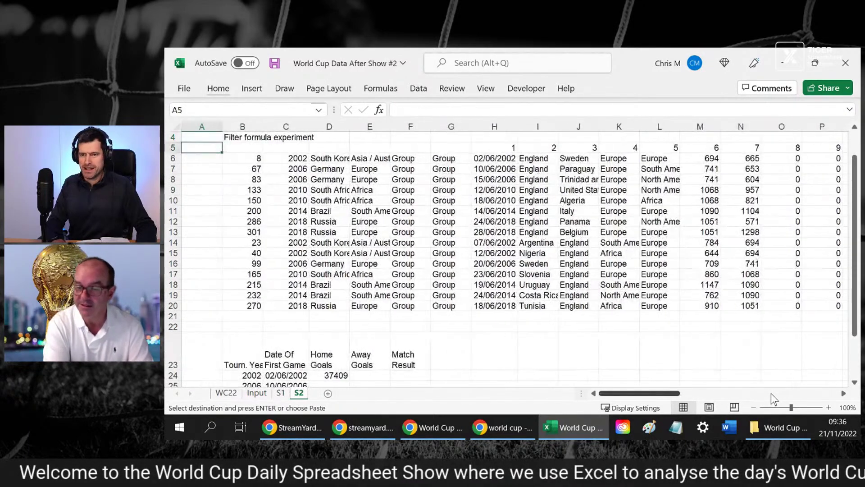
pyautogui.press('Down')
pyautogui.press('Down')
pyautogui.press('Down')
pyautogui.press('Right')
pyautogui.press('Up')
pyautogui.press('Up')
pyautogui.press('Up')
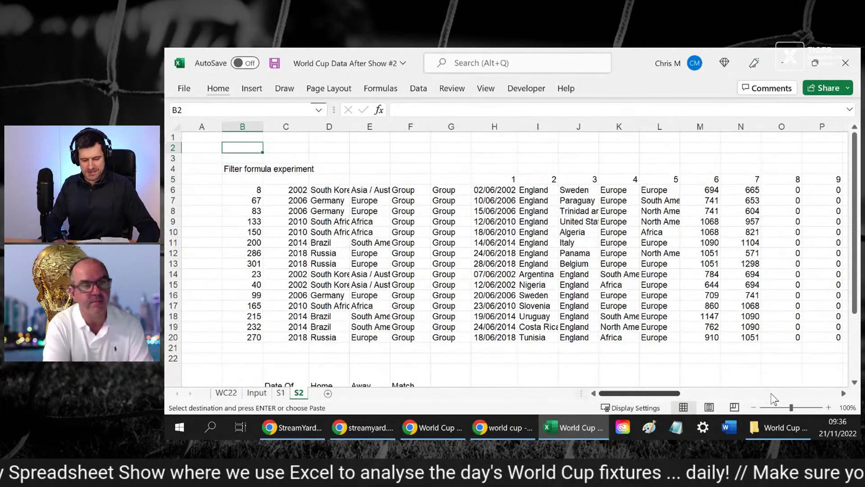
pyautogui.hotkey('ctrl', 'alt', 'v')
pyautogui.press('v')
pyautogui.press('Return')
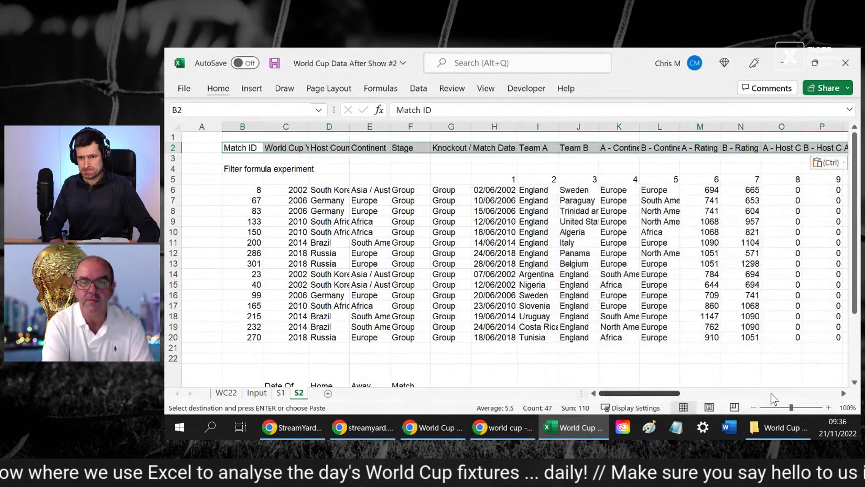
# Set the height of header row 2 to 45
pyautogui.press('Right')
pyautogui.press('Right')
pyautogui.press('Right')
pyautogui.press('Right')
pyautogui.press('Right')
pyautogui.press('Right')
pyautogui.press('Right')
pyautogui.press('Right')
pyautogui.press('Right')
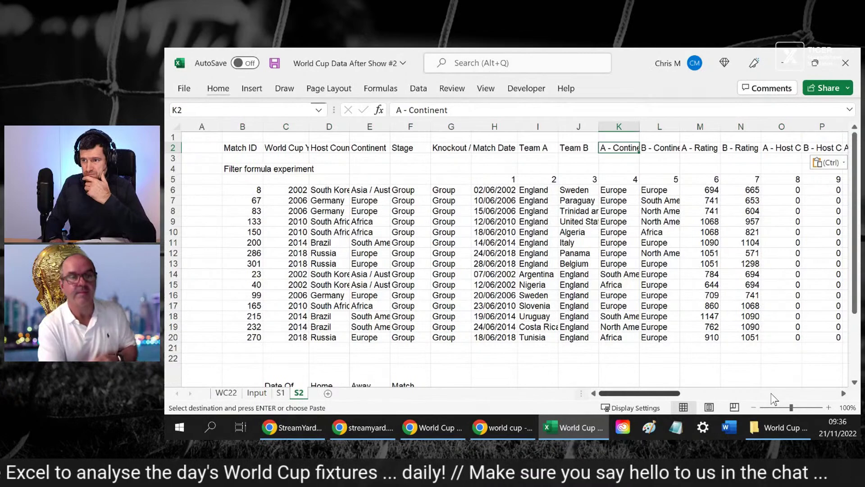
pyautogui.hotkey('alt', 'h')
pyautogui.write('oh')
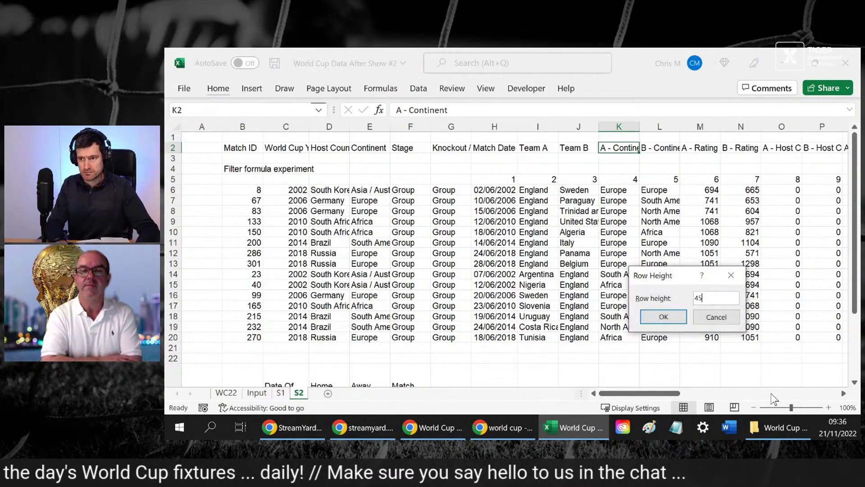
pyautogui.write('55')
pyautogui.press('Return')
# Wrap the text of all headers in row 2, from Match ID to the last goal-time column
pyautogui.press('Left')
pyautogui.press('Left')
pyautogui.press('Left')
pyautogui.press('Left')
pyautogui.press('Left')
pyautogui.press('Left')
pyautogui.press('Left')
pyautogui.press('Left')
pyautogui.press('Left')
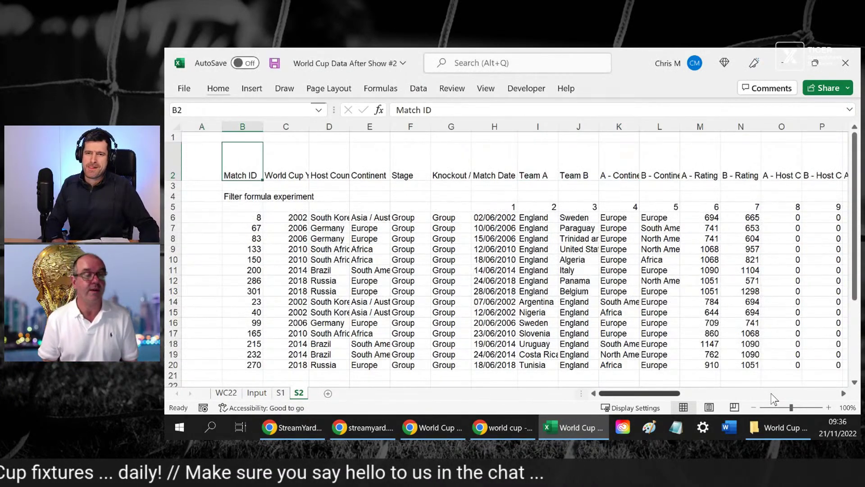
pyautogui.hotkey('ctrl', 'shift', 'Right')
pyautogui.hotkey('alt', 'h')
pyautogui.press('w')
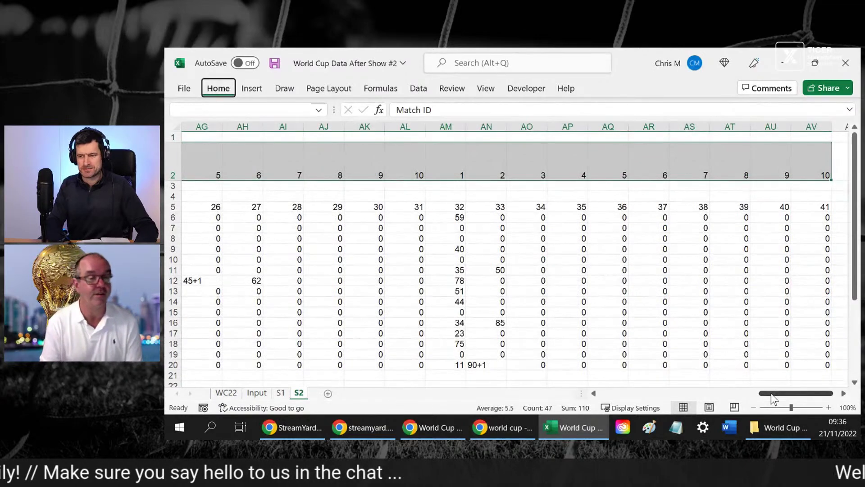
# Look along the wrapped headers in row 2, from Match ID out to the goal-time columns
pyautogui.press('Right')
pyautogui.press('Right')
pyautogui.press('Right')
pyautogui.press('Right')
pyautogui.press('Right')
pyautogui.press('Right')
pyautogui.press('Right')
pyautogui.press('Right')
pyautogui.press('Right')
pyautogui.press('Right')
pyautogui.press('Right')
pyautogui.press('Right')
pyautogui.press('Right')
pyautogui.press('Right')
pyautogui.press('Right')
pyautogui.press('Right')
pyautogui.press('Right')
pyautogui.press('Right')
pyautogui.press('Right')
pyautogui.press('Right')
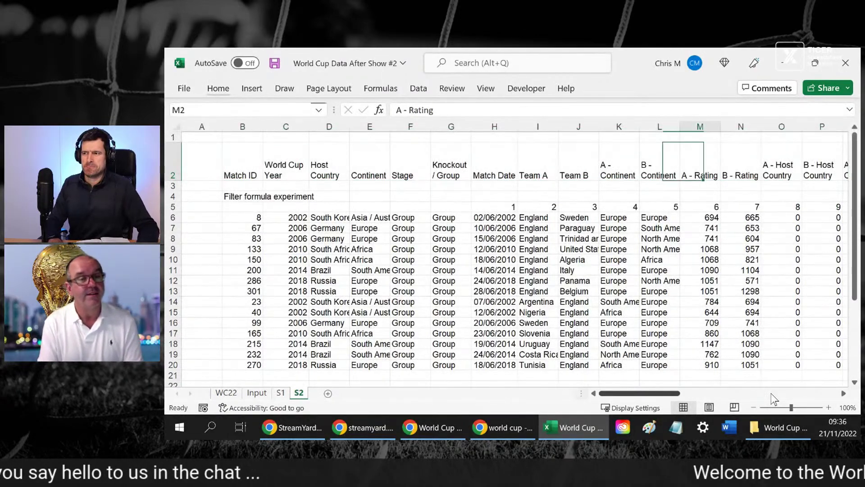
pyautogui.press('Right')
pyautogui.press('Right')
pyautogui.press('Right')
pyautogui.press('Right')
pyautogui.press('Right')
pyautogui.press('Right')
pyautogui.press('Right')
pyautogui.press('Right')
pyautogui.press('Right')
pyautogui.press('Right')
pyautogui.press('Right')
pyautogui.press('Down')
pyautogui.press('Down')
pyautogui.press('Down')
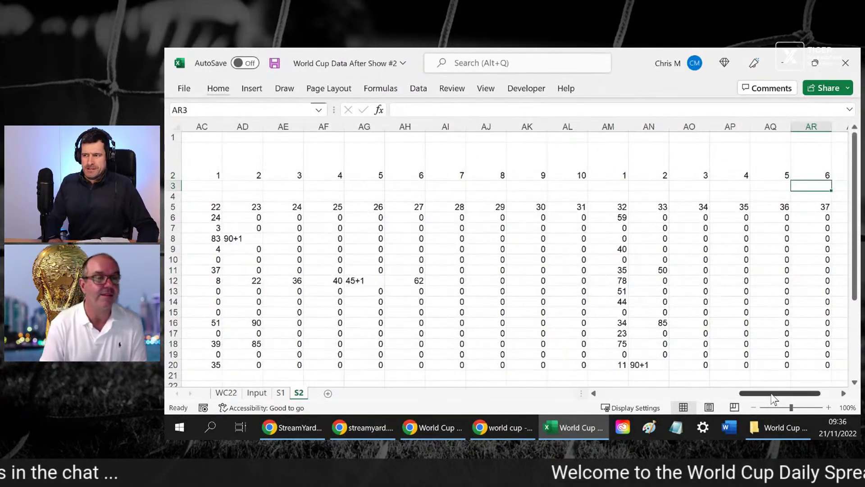
# Compare the column numbers in row 5 with the headers above them, between Team A and the goal-time columns
pyautogui.press('Left')
pyautogui.press('Left')
pyautogui.press('Left')
pyautogui.press('Left')
pyautogui.press('Left')
pyautogui.press('Left')
pyautogui.press('Left')
pyautogui.press('Left')
pyautogui.press('Left')
pyautogui.press('Left')
pyautogui.press('Left')
pyautogui.press('Left')
pyautogui.press('Left')
pyautogui.press('Left')
pyautogui.press('Left')
pyautogui.press('Left')
pyautogui.press('Left')
pyautogui.press('Left')
pyautogui.press('Left')
pyautogui.press('Left')
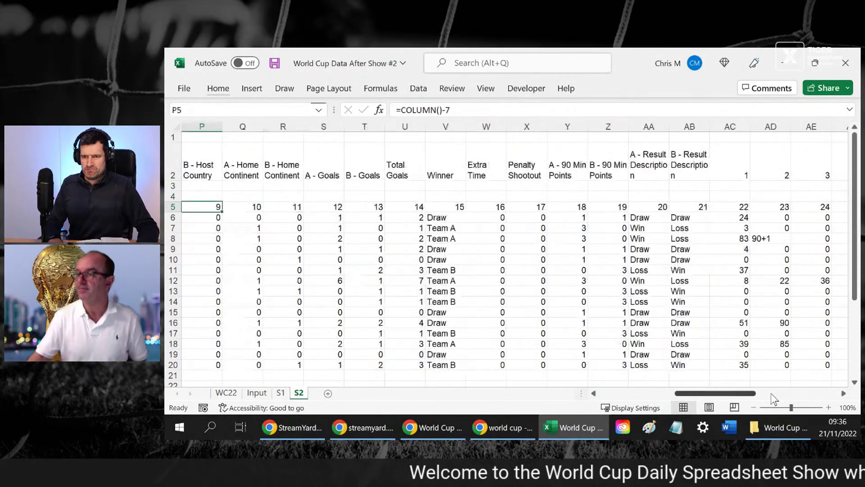
pyautogui.press('Left')
pyautogui.press('Left')
pyautogui.press('Left')
pyautogui.press('Left')
pyautogui.press('Left')
pyautogui.press('Left')
pyautogui.press('Left')
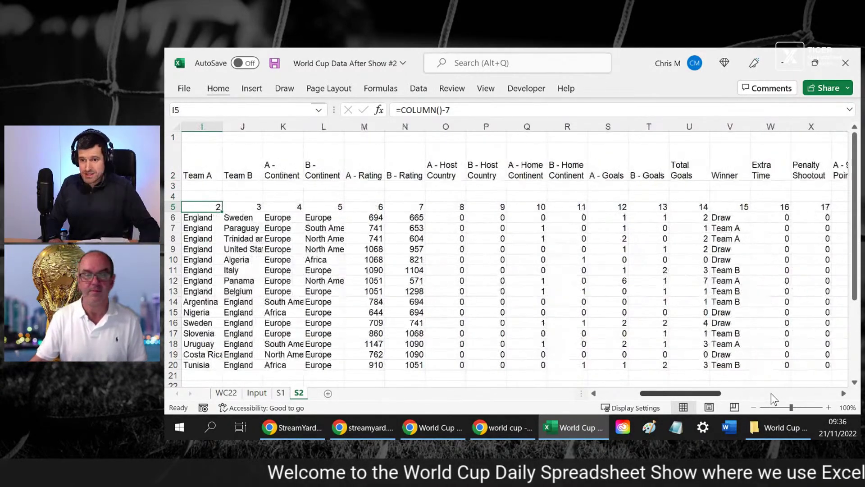
pyautogui.press('Right')
pyautogui.press('Right')
pyautogui.press('Right')
pyautogui.press('Right')
pyautogui.press('Right')
pyautogui.press('Right')
pyautogui.press('Right')
pyautogui.press('Right')
pyautogui.press('Right')
pyautogui.press('Right')
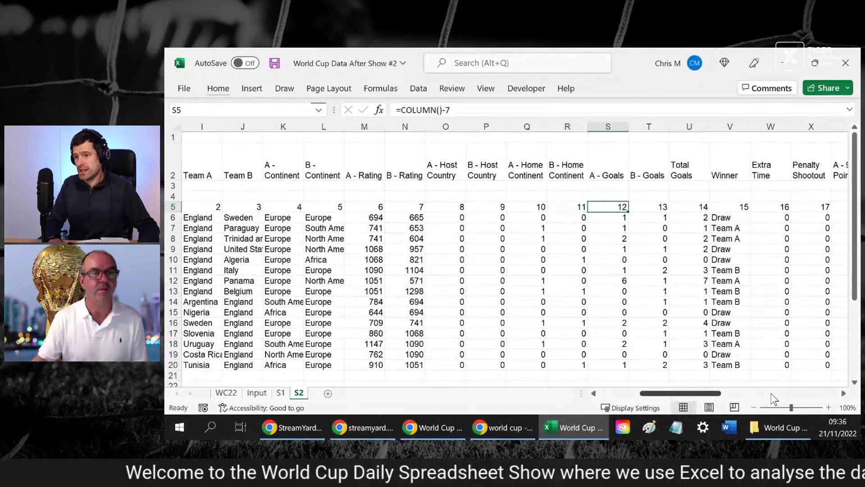
pyautogui.press('Left')
pyautogui.press('Left')
pyautogui.press('Left')
pyautogui.press('Left')
pyautogui.press('Left')
pyautogui.press('Left')
pyautogui.press('Left')
pyautogui.press('Left')
pyautogui.press('Left')
pyautogui.press('Left')
pyautogui.press('Left')
pyautogui.press('Left')
pyautogui.press('Left')
pyautogui.press('Left')
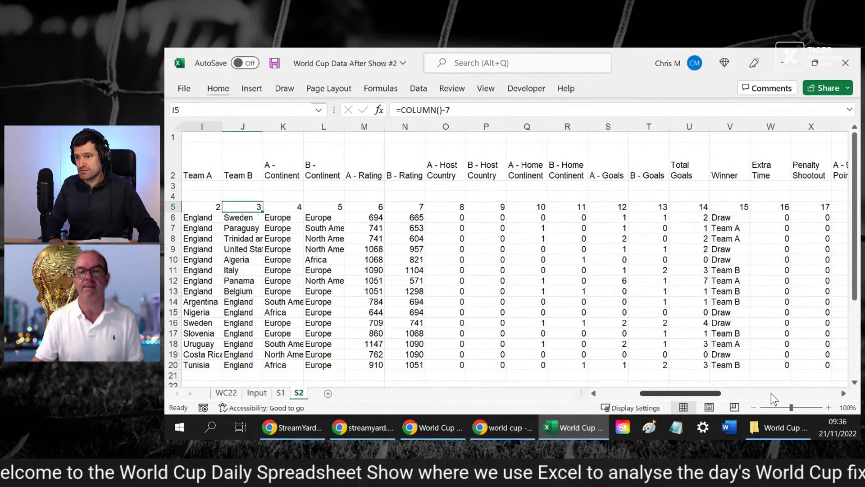
# Set the column index of the VLOOKUP formula in D24, the 2002 Home Goals cell, to 12
pyautogui.press('Down')
pyautogui.press('Down')
pyautogui.press('Down')
pyautogui.press('Down')
pyautogui.press('Down')
pyautogui.press('Down')
pyautogui.press('Down')
pyautogui.press('Down')
pyautogui.press('Down')
pyautogui.press('Down')
pyautogui.press('Down')
pyautogui.press('Down')
pyautogui.press('Down')
pyautogui.press('Down')
pyautogui.press('Down')
pyautogui.press('Down')
pyautogui.press('Down')
pyautogui.press('Down')
pyautogui.press('Down')
pyautogui.press('Down')
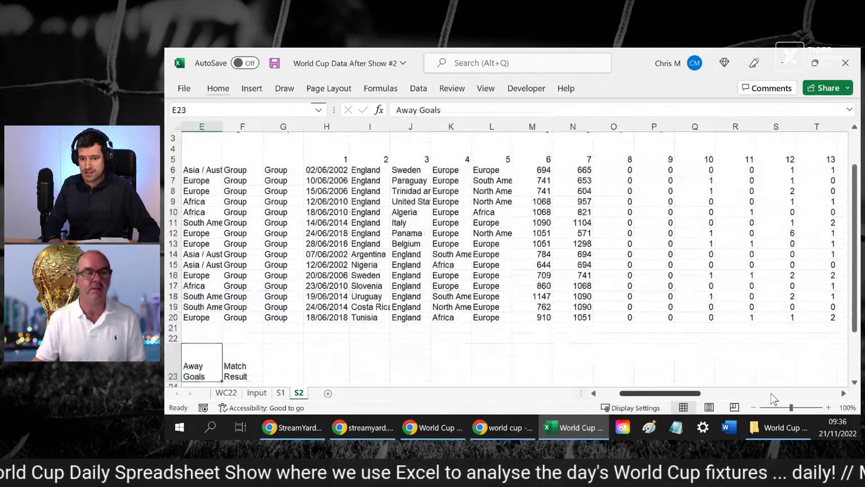
pyautogui.press('Up')
pyautogui.press('Left')
pyautogui.press('Left')
pyautogui.press('Left')
pyautogui.press('Right')
pyautogui.press('Right')
pyautogui.click(496, 108)
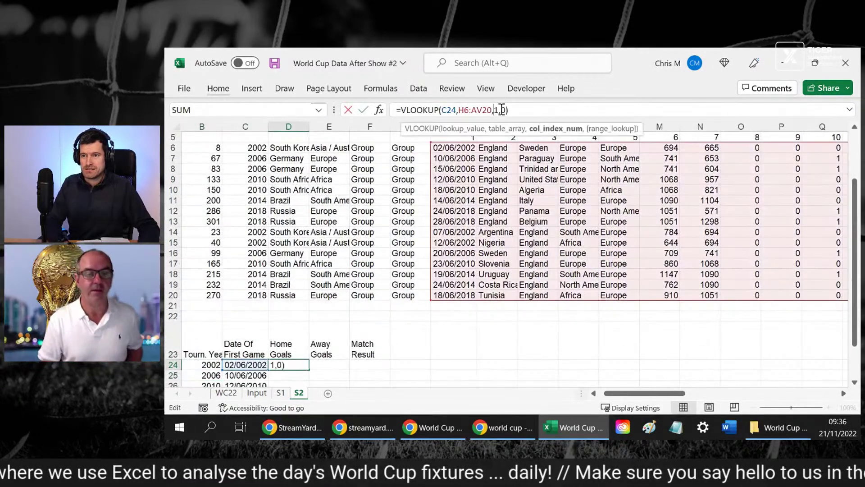
pyautogui.write('2')
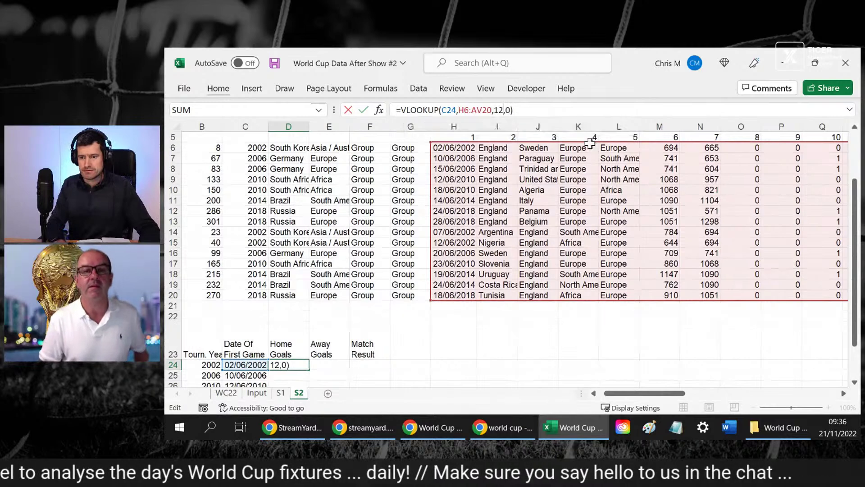
pyautogui.hotkey('ctrl', 'Return')
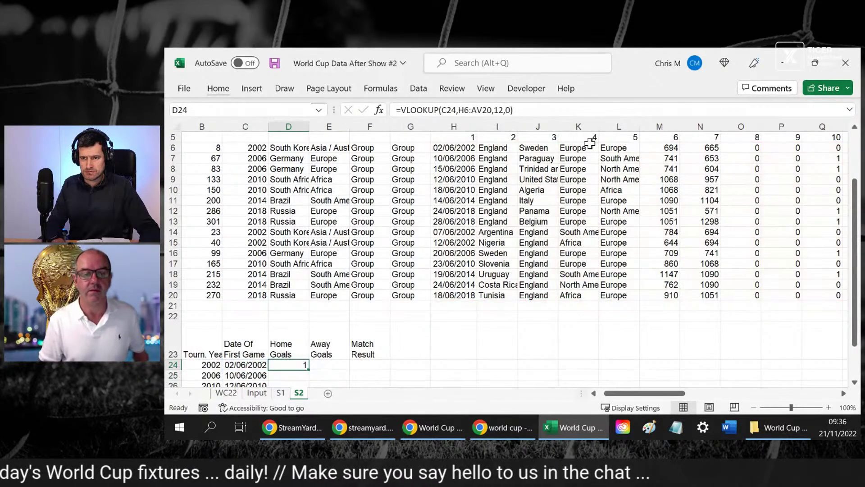
# Make the lookup table range in D24's VLOOKUP absolute as $H$6:$AV$20
pyautogui.doubleClick(465, 110)
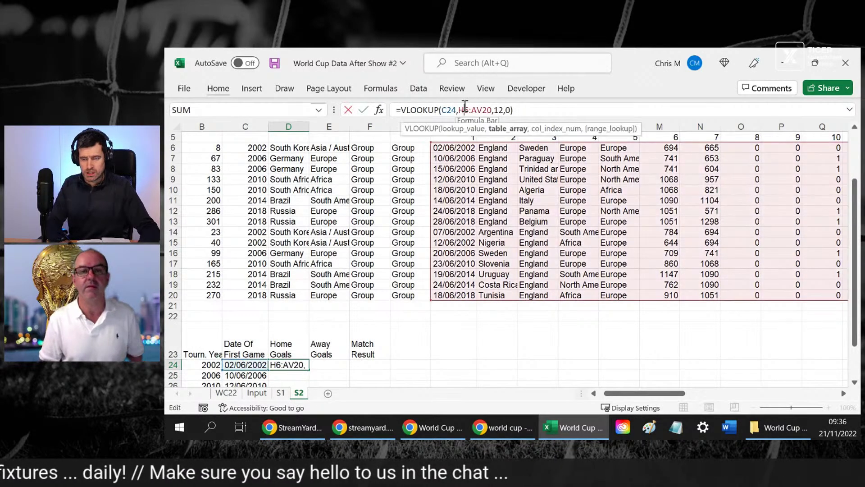
pyautogui.press('F4')
pyautogui.doubleClick(490, 110)
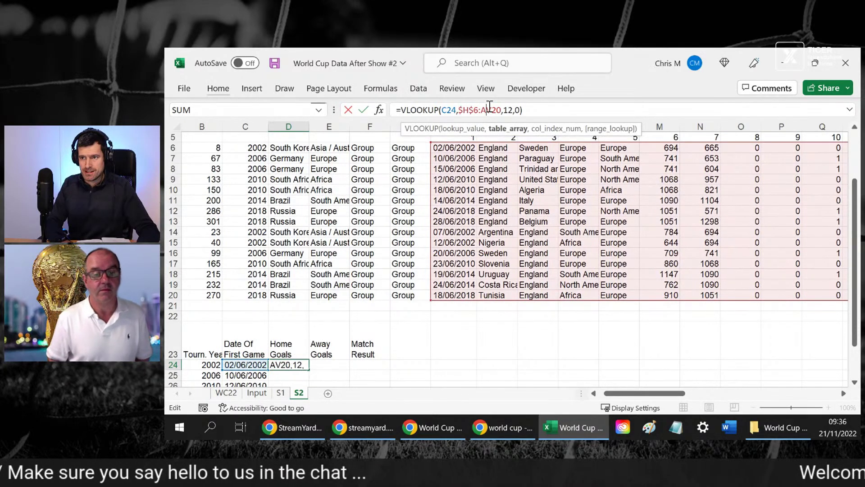
pyautogui.press('F4')
pyautogui.hotkey('ctrl', 'Return')
# Fill the Home Goals VLOOKUP formula from D24 down to the 2018 row in D28
pyautogui.hotkey('shift', 'Down')
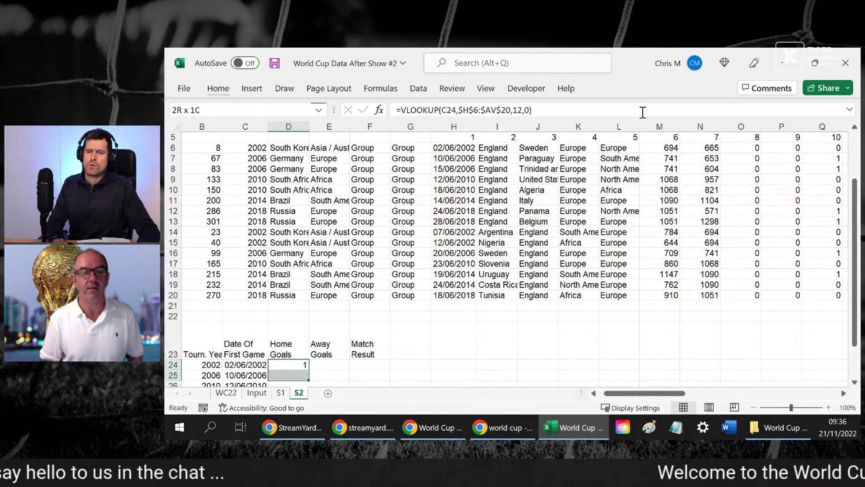
pyautogui.hotkey('shift', 'Down')
pyautogui.hotkey('shift', 'Down')
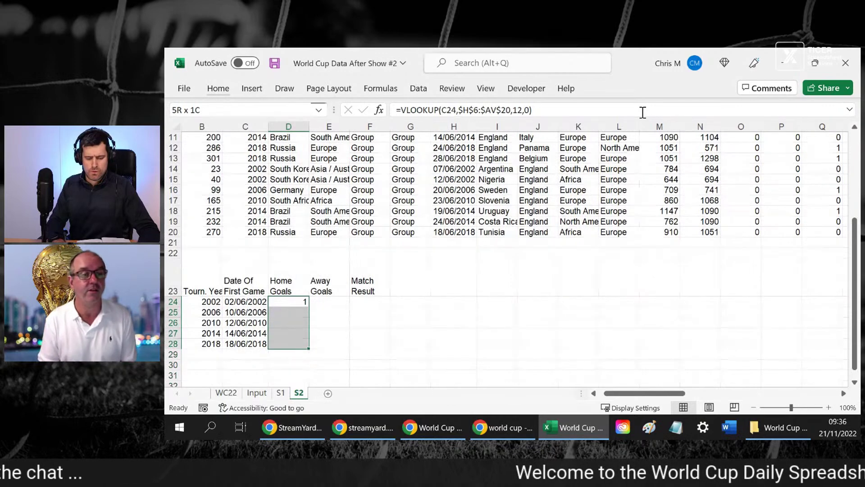
pyautogui.hotkey('ctrl', 'd')
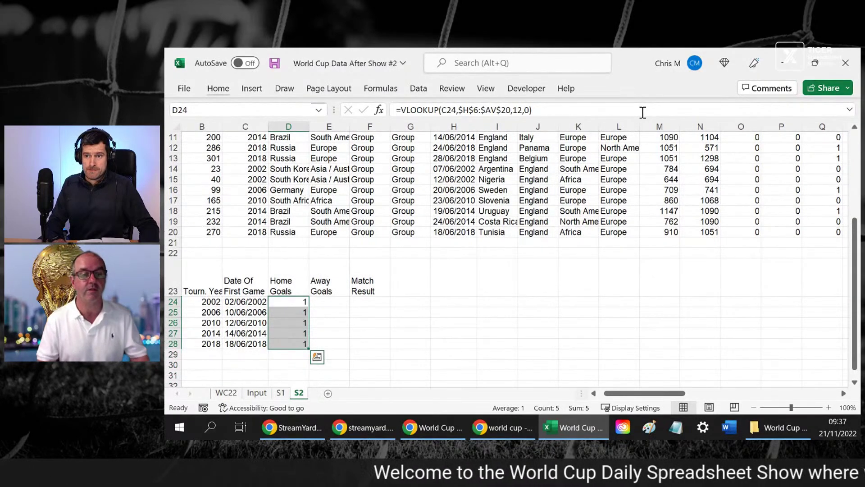
pyautogui.press('Down')
pyautogui.press('Down')
pyautogui.press('Down')
pyautogui.press('Down')
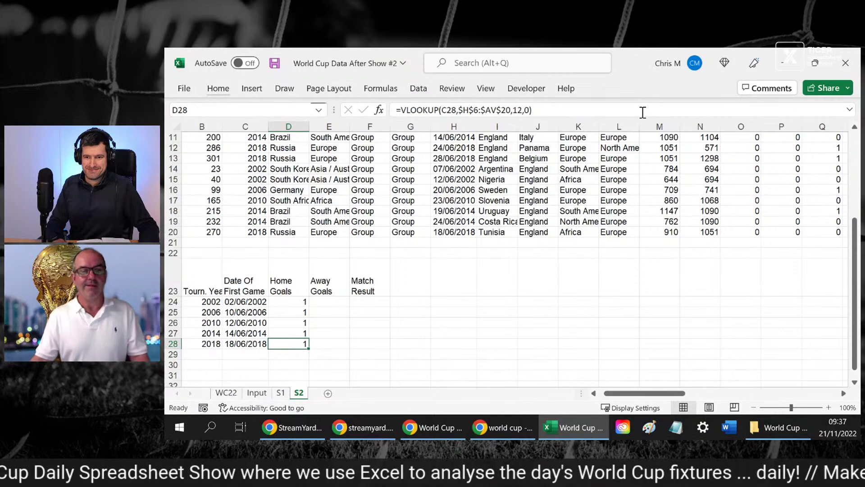
# Look across the first England match rows under the headers, out to the A - 90 Min Points column
pyautogui.press('Up')
pyautogui.press('Up')
pyautogui.press('Up')
pyautogui.press('Up')
pyautogui.press('Up')
pyautogui.press('Up')
pyautogui.press('Up')
pyautogui.press('Up')
pyautogui.press('Up')
pyautogui.press('Up')
pyautogui.press('Up')
pyautogui.press('Up')
pyautogui.press('Up')
pyautogui.press('Up')
pyautogui.press('Up')
pyautogui.press('Up')
pyautogui.press('Up')
pyautogui.press('Up')
pyautogui.press('Up')
pyautogui.press('Up')
pyautogui.press('Up')
pyautogui.press('Up')
pyautogui.press('Up')
pyautogui.press('Up')
pyautogui.press('Up')
pyautogui.press('Down')
pyautogui.press('Down')
pyautogui.press('Down')
pyautogui.press('Down')
pyautogui.press('Down')
pyautogui.press('Right')
pyautogui.press('Right')
pyautogui.press('Right')
pyautogui.press('Right')
pyautogui.press('Right')
pyautogui.press('Right')
pyautogui.press('Right')
pyautogui.press('Right')
pyautogui.press('Right')
pyautogui.press('Right')
pyautogui.press('Right')
pyautogui.press('Right')
pyautogui.press('Right')
pyautogui.press('Right')
pyautogui.press('Right')
pyautogui.press('Right')
pyautogui.press('Right')
pyautogui.press('Right')
pyautogui.press('Right')
pyautogui.press('Right')
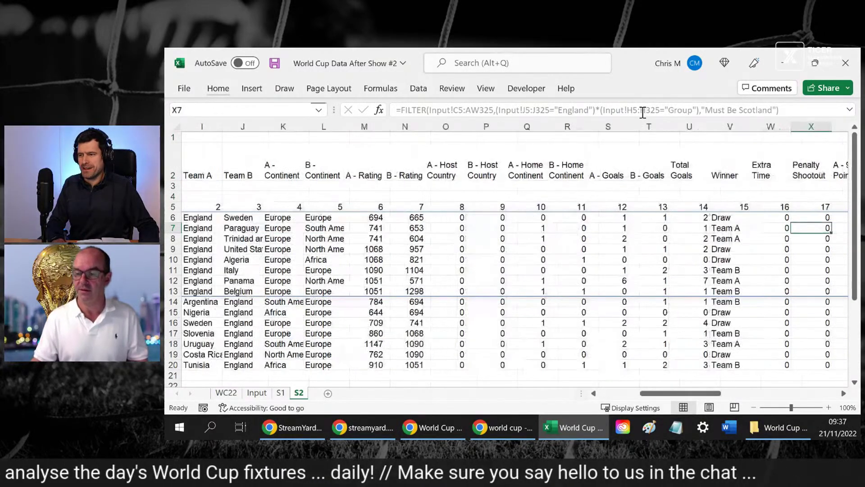
pyautogui.press('Up')
pyautogui.press('Up')
pyautogui.press('Down')
pyautogui.press('Right')
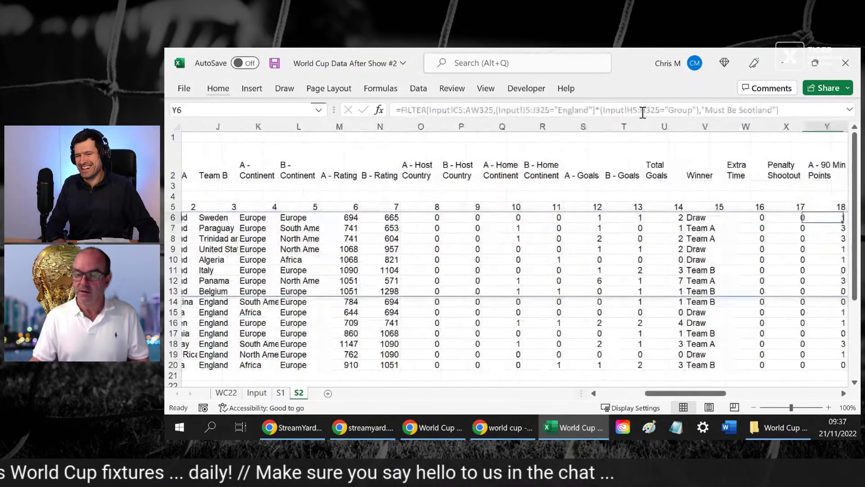
# Examine the A - Goals and B - Goals values of the first England match and the columns beside them
pyautogui.press('Left')
pyautogui.press('Left')
pyautogui.press('Left')
pyautogui.press('Left')
pyautogui.press('Left')
pyautogui.press('Left')
pyautogui.press('Left')
pyautogui.press('Left')
pyautogui.press('Left')
pyautogui.press('Left')
pyautogui.press('Right')
pyautogui.press('Right')
pyautogui.press('Right')
pyautogui.press('Right')
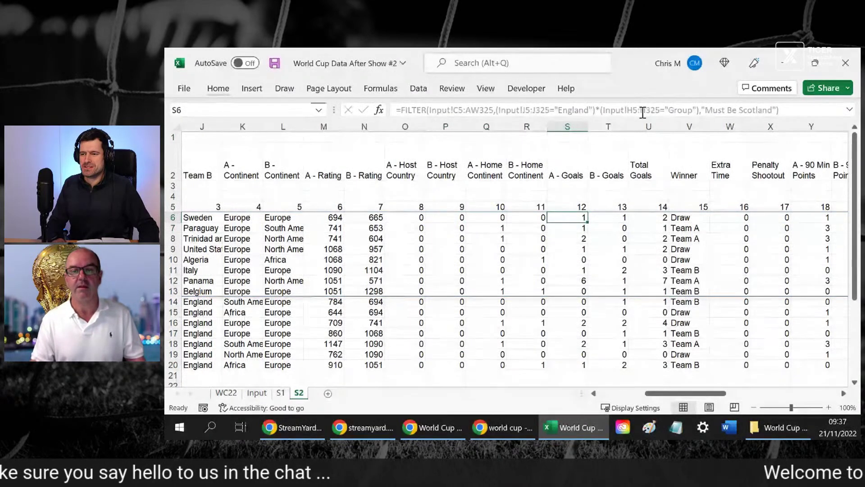
pyautogui.press('Left')
pyautogui.press('Left')
pyautogui.press('Left')
pyautogui.press('Left')
pyautogui.press('Left')
pyautogui.press('Left')
pyautogui.press('Left')
pyautogui.press('Left')
pyautogui.press('Left')
pyautogui.press('Left')
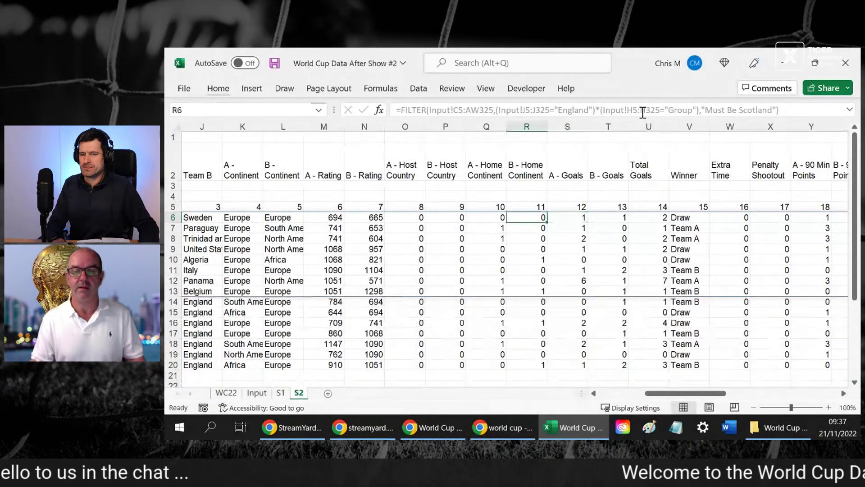
# Read down the filtered England matches in rows 6 to 20, checking the Match ID and World Cup Year columns
pyautogui.press('Home')
pyautogui.press('Down')
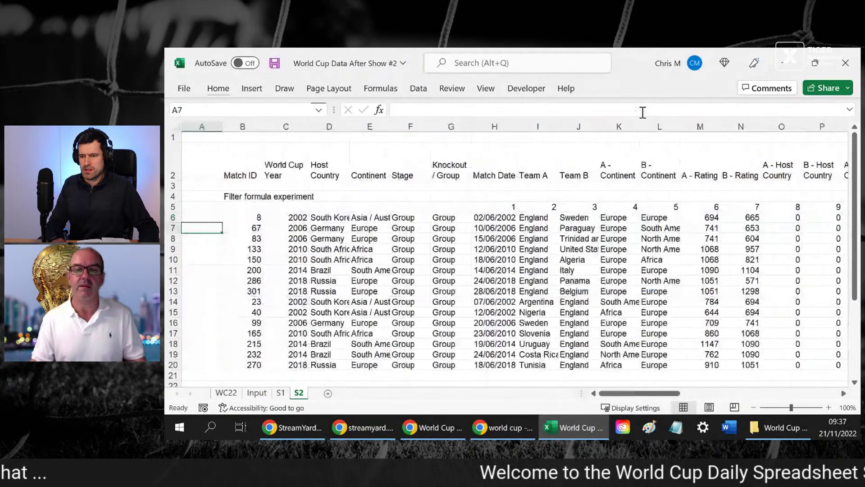
pyautogui.press('Right')
pyautogui.press('Down')
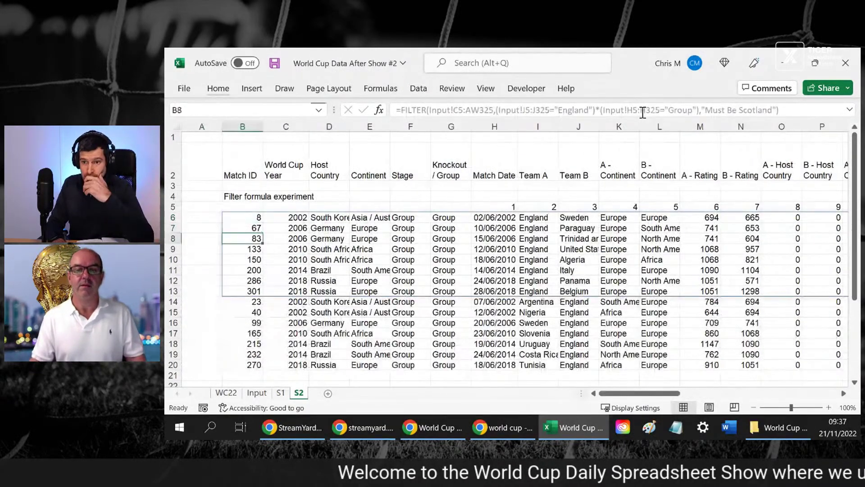
pyautogui.press('Up')
pyautogui.press('Up')
pyautogui.press('Up')
pyautogui.press('Right')
pyautogui.press('Down')
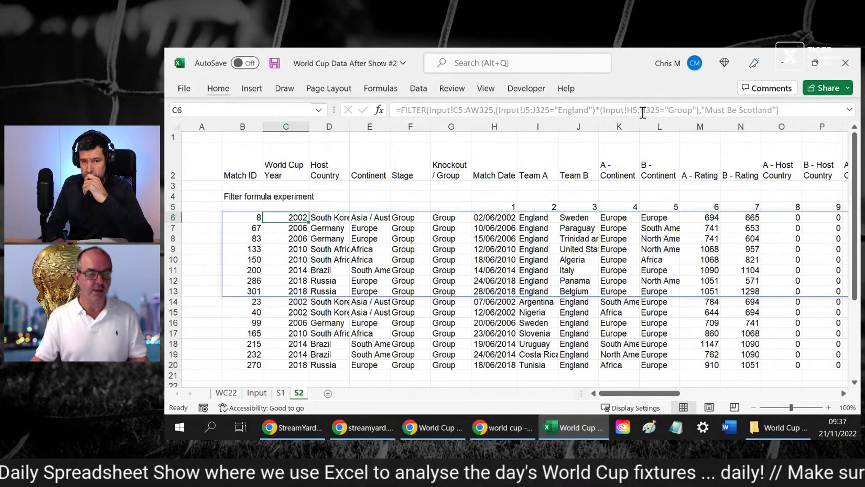
pyautogui.press('Down')
pyautogui.press('Down')
pyautogui.press('Down')
pyautogui.press('Down')
pyautogui.press('Down')
pyautogui.press('Down')
pyautogui.press('Down')
pyautogui.press('Down')
pyautogui.press('Down')
pyautogui.press('Down')
pyautogui.press('Down')
pyautogui.press('Down')
pyautogui.press('Down')
pyautogui.press('Down')
pyautogui.press('Down')
pyautogui.press('Down')
pyautogui.press('Down')
pyautogui.press('Down')
pyautogui.press('Down')
pyautogui.press('Down')
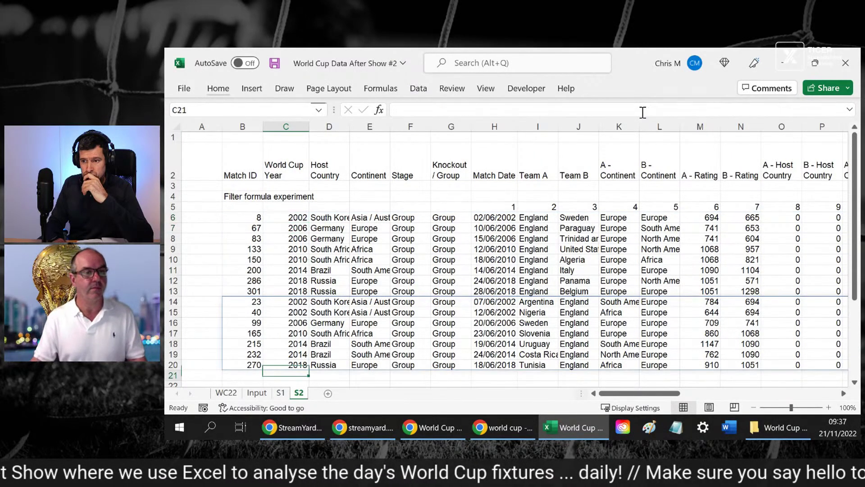
pyautogui.press('Up')
pyautogui.press('Up')
pyautogui.press('Up')
pyautogui.press('Up')
pyautogui.press('Up')
# Inspect the 2002 row of the first-game summary from Home Goals across Away Goals to Match Result
pyautogui.press('Right')
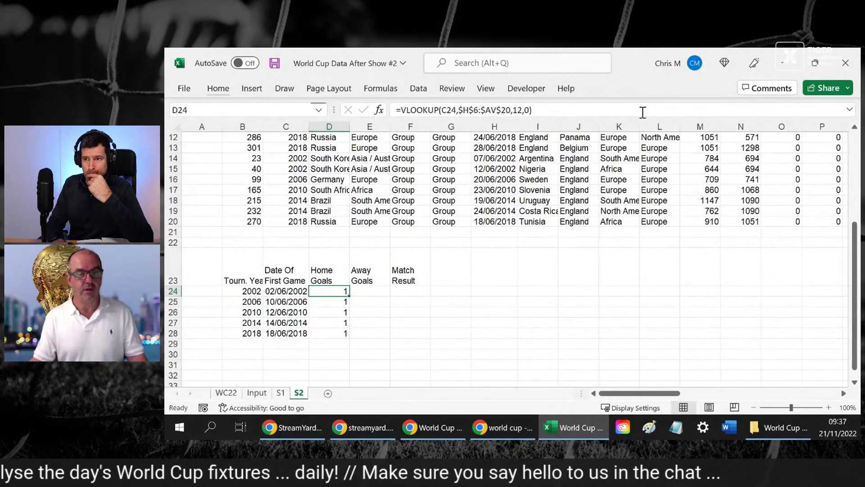
pyautogui.hotkey('shift', 'Right')
pyautogui.hotkey('shift', 'Right')
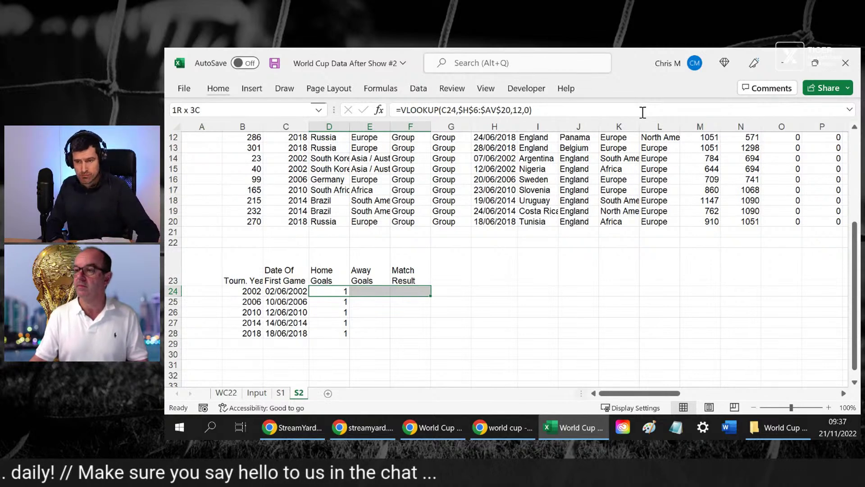
pyautogui.press('Left')
pyautogui.press('Right')
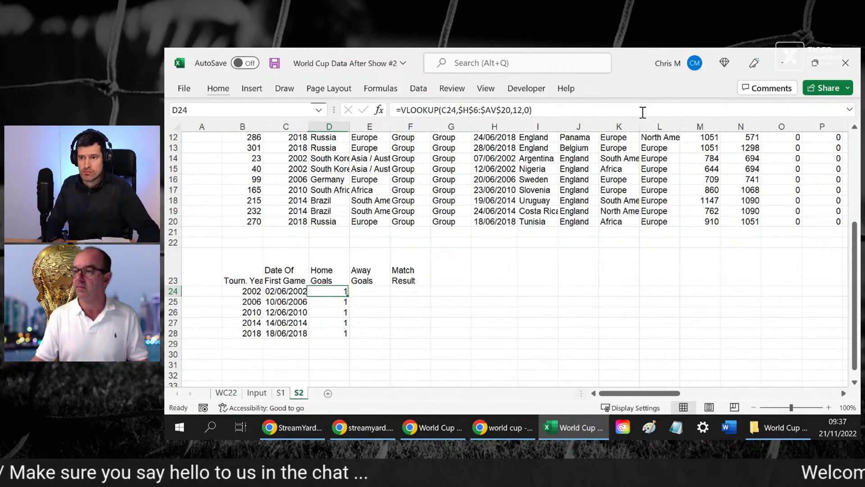
# Lock the column of the lookup value in D24's VLOOKUP formula so the reference becomes $C24
pyautogui.click(445, 109)
pyautogui.press('F4')
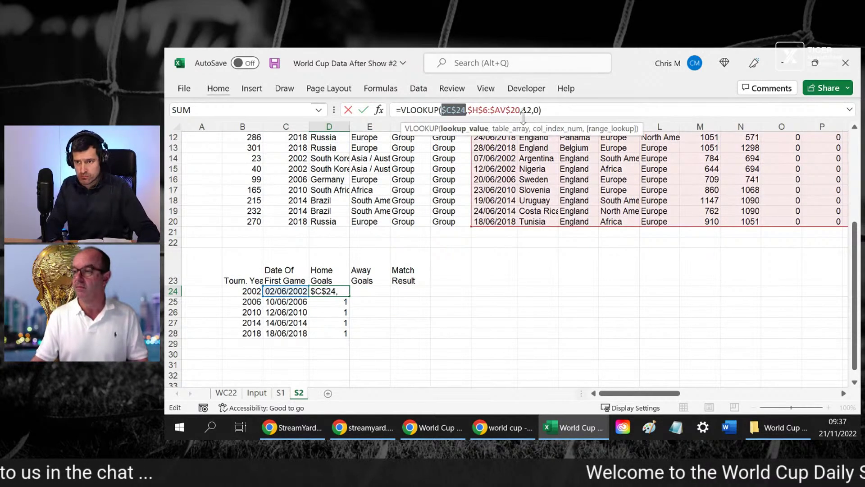
pyautogui.press('F4')
pyautogui.press('F4')
pyautogui.press('F4')
pyautogui.press('F4')
pyautogui.press('F4')
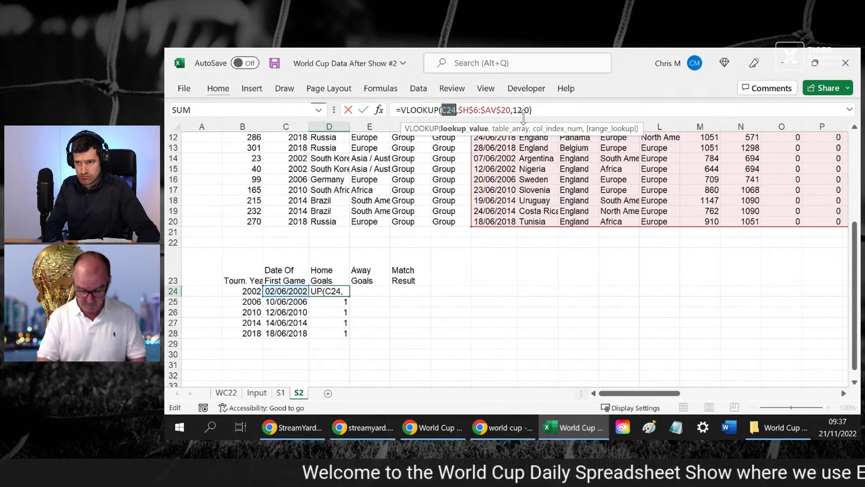
pyautogui.press('Return')
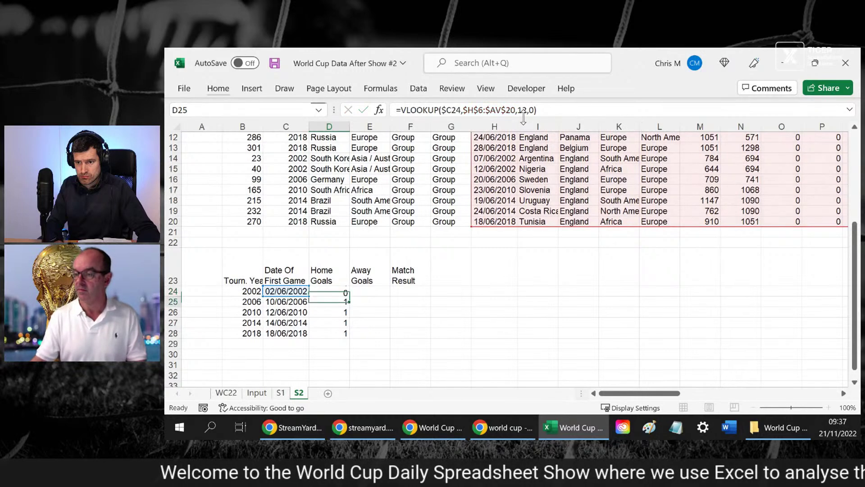
# Fill the 2002 Home Goals lookup across into the Away Goals and Match Result cells, D24 to F24
pyautogui.press('Up')
pyautogui.hotkey('shift', 'Right')
pyautogui.hotkey('shift', 'Right')
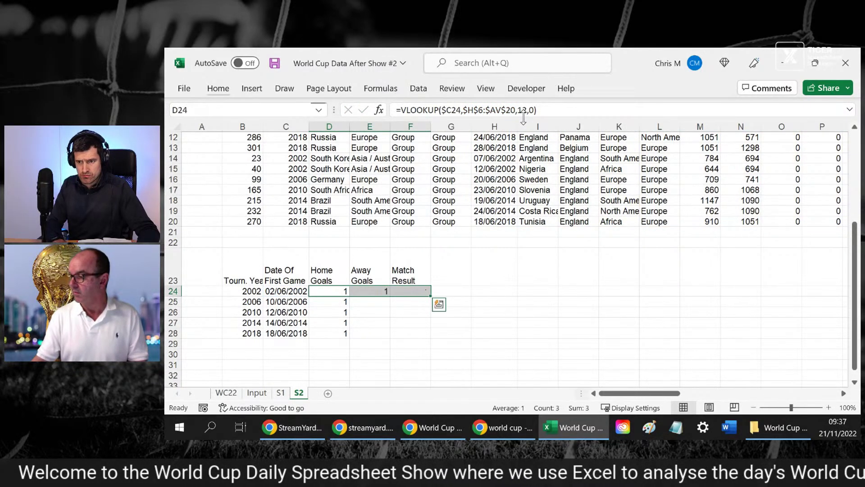
pyautogui.hotkey('ctrl', 'r')
# Set the VLOOKUP column index in the 2002 row to 13 for Away Goals and 14 for Match Result
pyautogui.press('Right')
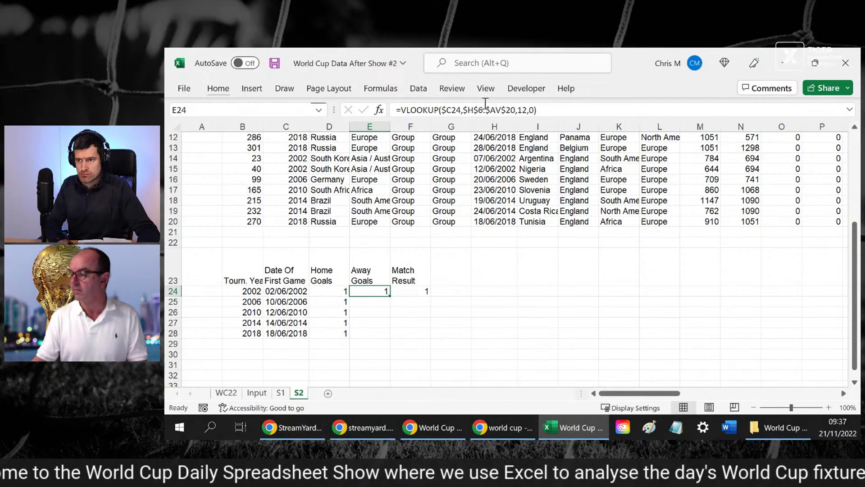
pyautogui.click(520, 108)
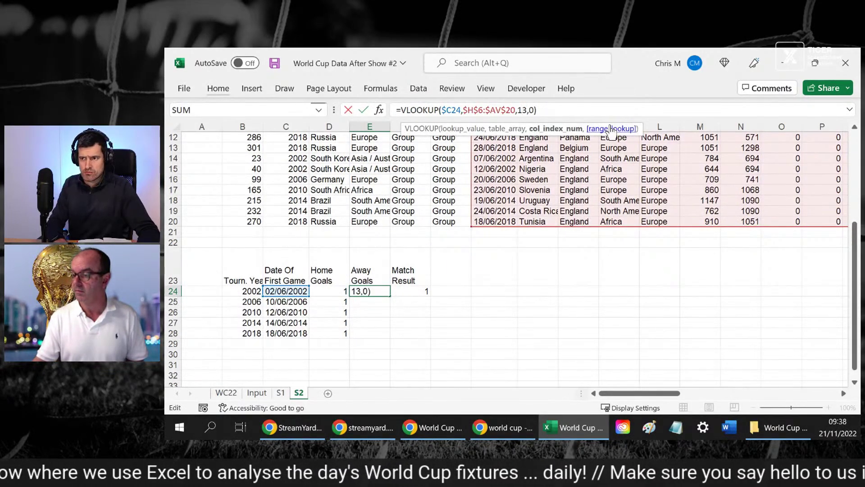
pyautogui.press('Return')
pyautogui.press('Up')
pyautogui.press('Right')
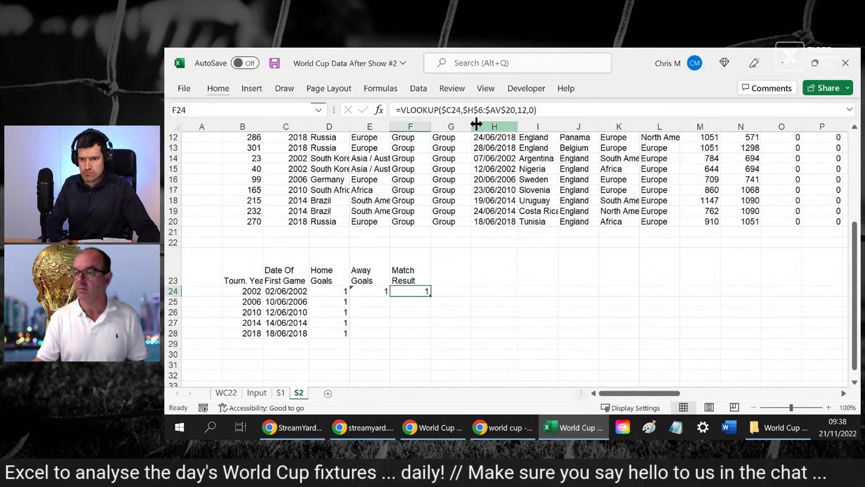
pyautogui.click(523, 110)
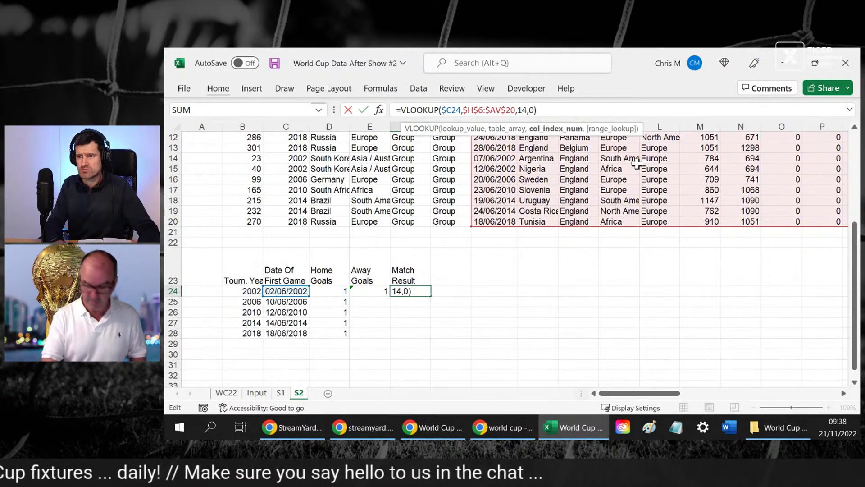
pyautogui.press('Return')
# Fill the Away Goals and Match Result lookups down from the 2002 row to the 2018 row, E24 to F28
pyautogui.press('Up')
pyautogui.press('Left')
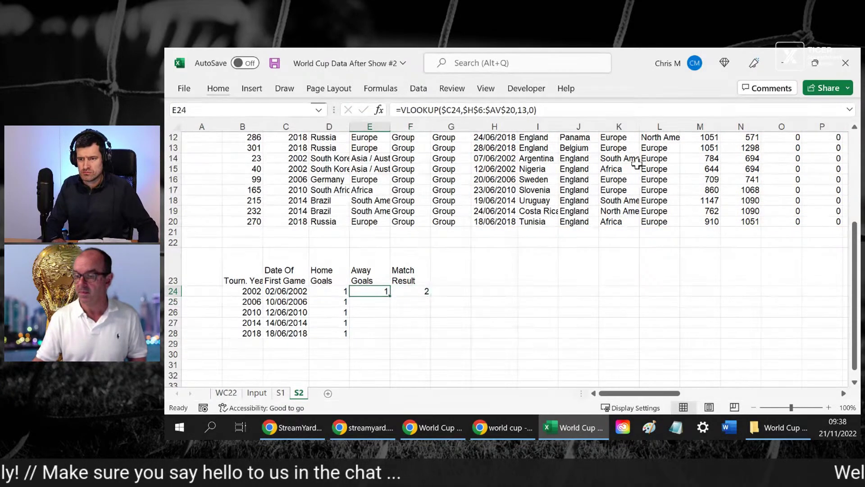
pyautogui.hotkey('shift', 'Right')
pyautogui.hotkey('shift', 'Down')
pyautogui.hotkey('shift', 'Down')
pyautogui.hotkey('shift', 'Down')
pyautogui.hotkey('shift', 'Down')
pyautogui.hotkey('ctrl', 'd')
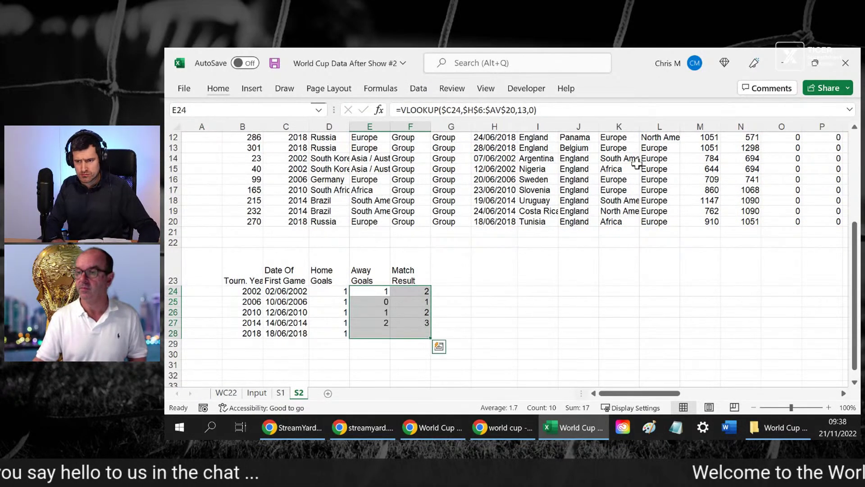
# Examine the headers and column index numbers above the first filtered England match, around the goals, Winner and 90-minute points columns
pyautogui.press('Down')
pyautogui.press('Left')
pyautogui.press('Left')
pyautogui.press('Right')
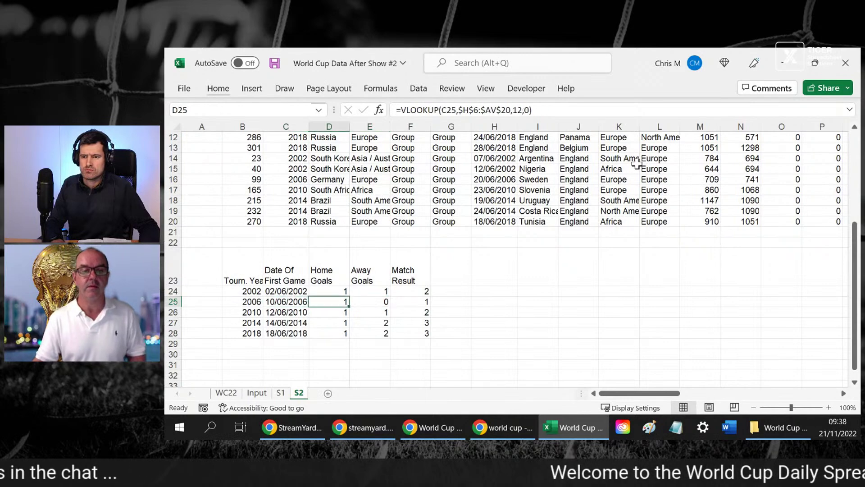
pyautogui.press('Right')
pyautogui.press('Up')
pyautogui.press('Up')
pyautogui.press('Up')
pyautogui.press('Up')
pyautogui.press('Up')
pyautogui.press('Up')
pyautogui.press('Up')
pyautogui.press('Up')
pyautogui.press('Up')
pyautogui.press('Up')
pyautogui.press('Up')
pyautogui.press('Up')
pyautogui.press('Up')
pyautogui.press('Up')
pyautogui.press('Up')
pyautogui.press('Up')
pyautogui.press('Up')
pyautogui.press('Up')
pyautogui.press('Up')
pyautogui.press('Up')
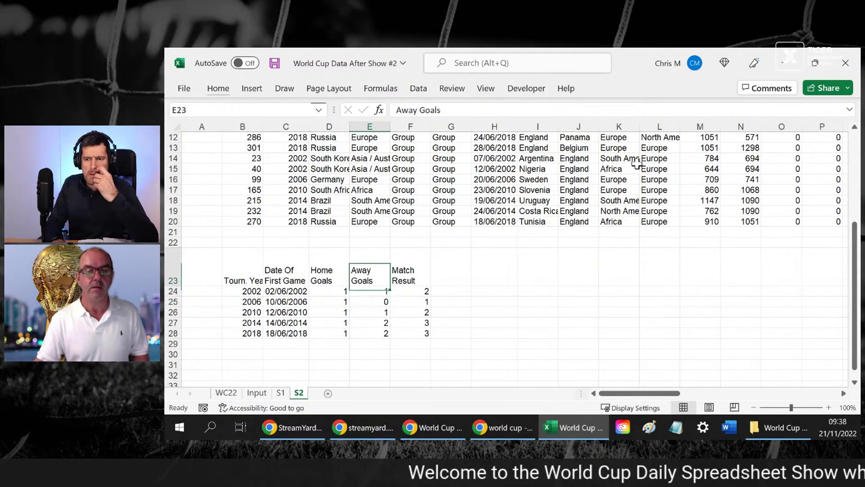
pyautogui.press('Down')
pyautogui.press('Down')
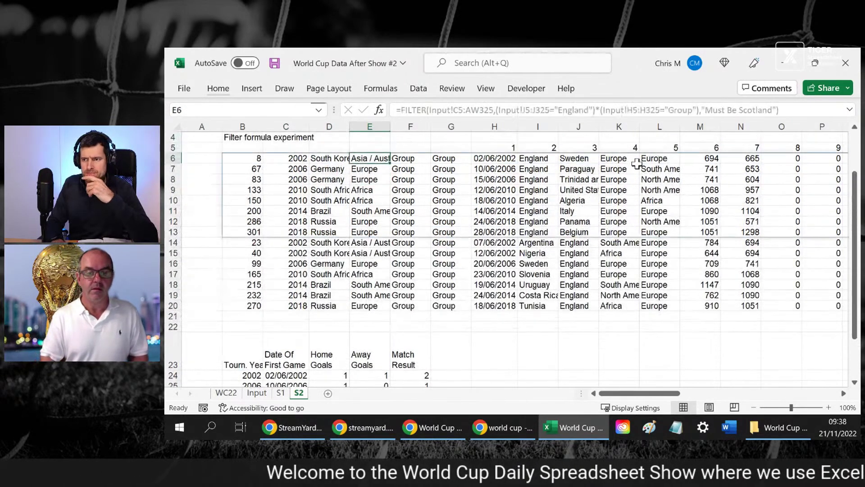
pyautogui.press('Right')
pyautogui.press('Right')
pyautogui.press('Right')
pyautogui.press('Right')
pyautogui.press('Right')
pyautogui.press('Right')
pyautogui.press('Right')
pyautogui.press('Right')
pyautogui.press('Right')
pyautogui.press('Right')
pyautogui.press('Right')
pyautogui.press('Right')
pyautogui.press('Right')
pyautogui.press('Right')
pyautogui.press('Right')
pyautogui.press('Right')
pyautogui.press('Right')
pyautogui.press('Right')
pyautogui.press('Right')
pyautogui.press('Right')
pyautogui.press('Left')
pyautogui.press('Left')
pyautogui.press('Left')
pyautogui.press('Left')
pyautogui.press('Left')
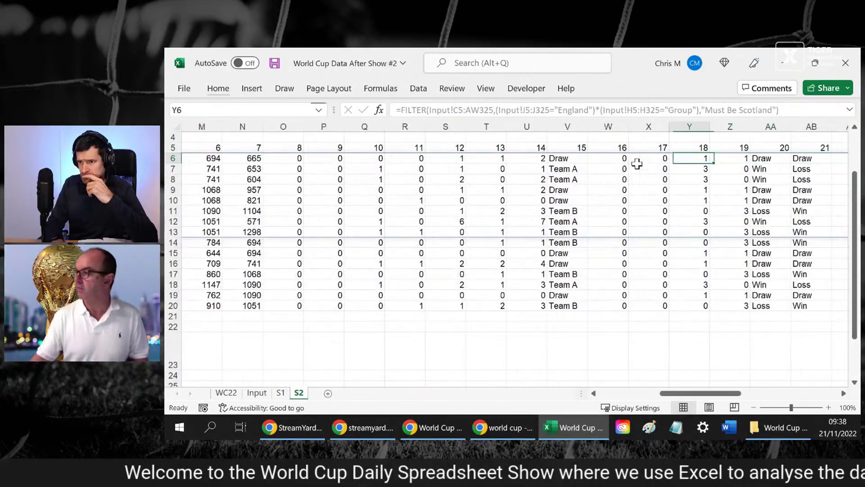
pyautogui.press('Up')
pyautogui.press('Up')
pyautogui.press('Up')
pyautogui.press('Down')
pyautogui.press('Down')
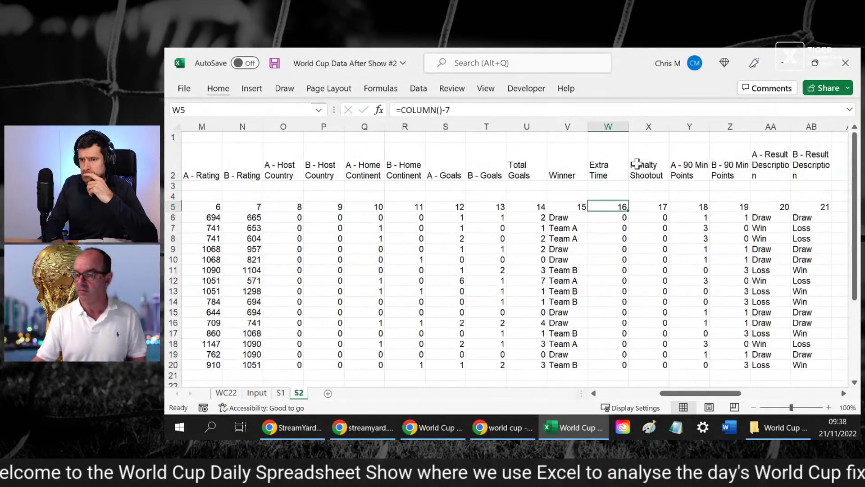
pyautogui.press('Left')
pyautogui.press('Left')
pyautogui.press('Left')
pyautogui.press('Left')
pyautogui.press('Left')
pyautogui.press('Down')
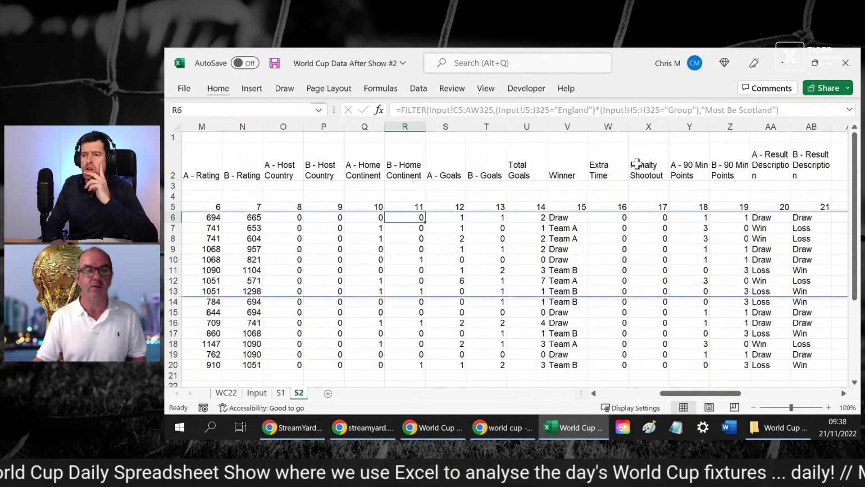
# Rename the summary's Match Result header in F23 to Total Goals
pyautogui.press('Left')
pyautogui.press('Left')
pyautogui.press('Left')
pyautogui.press('Left')
pyautogui.press('Left')
pyautogui.press('Left')
pyautogui.press('Left')
pyautogui.press('Left')
pyautogui.press('Left')
pyautogui.press('Left')
pyautogui.press('Left')
pyautogui.press('Left')
pyautogui.press('Left')
pyautogui.press('Left')
pyautogui.press('Left')
pyautogui.press('Left')
pyautogui.press('Left')
pyautogui.press('Down')
pyautogui.press('Down')
pyautogui.press('Down')
pyautogui.press('Down')
pyautogui.press('Down')
pyautogui.press('Down')
pyautogui.press('Down')
pyautogui.press('Down')
pyautogui.press('Down')
pyautogui.press('Down')
pyautogui.press('Down')
pyautogui.press('Down')
pyautogui.press('Down')
pyautogui.press('Down')
pyautogui.press('Down')
pyautogui.press('Down')
pyautogui.press('Down')
pyautogui.press('Down')
pyautogui.press('Down')
pyautogui.press('Down')
pyautogui.press('Down')
pyautogui.press('Right')
pyautogui.press('Right')
pyautogui.press('Right')
pyautogui.press('Right')
pyautogui.press('Up')
pyautogui.press('Up')
pyautogui.press('Up')
pyautogui.press('Up')
pyautogui.press('Up')
pyautogui.press('Up')
pyautogui.press('Up')
pyautogui.press('Up')
pyautogui.press('Right')
pyautogui.write('T')
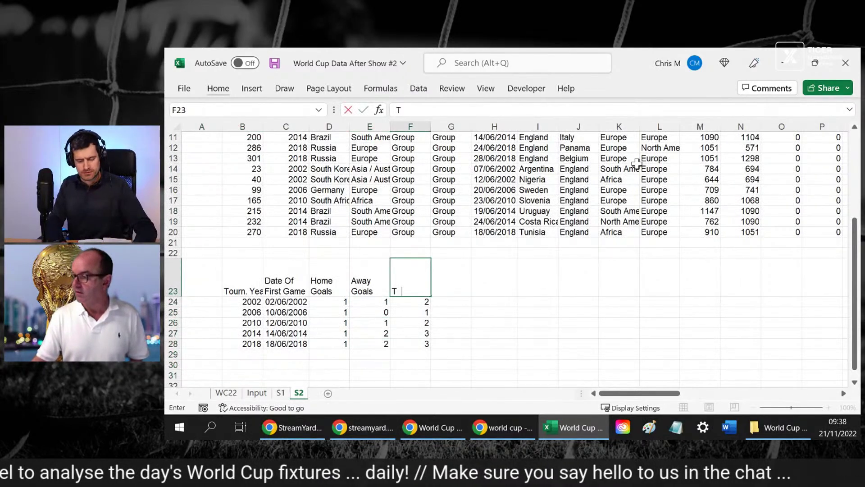
pyautogui.write('otal Goals')
pyautogui.press('Return')
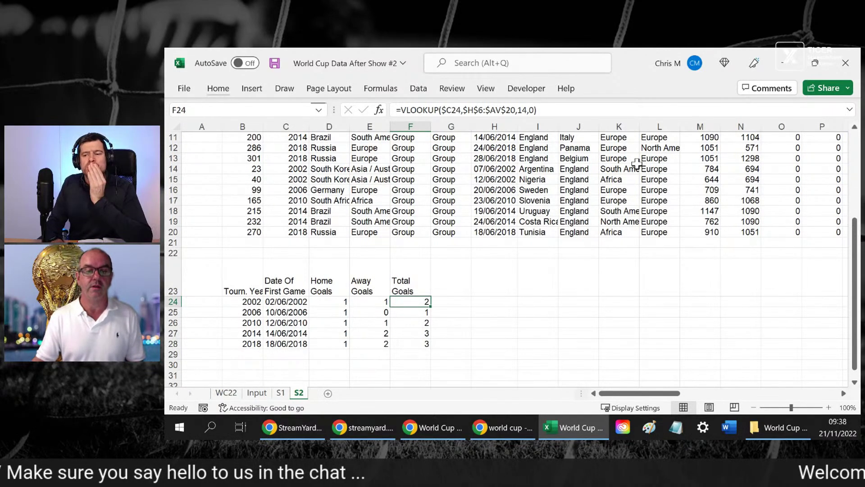
# Check the looked-up values and formulas in the summary's Total Goals and Home Goals columns
pyautogui.press('Down')
pyautogui.press('Down')
pyautogui.press('Down')
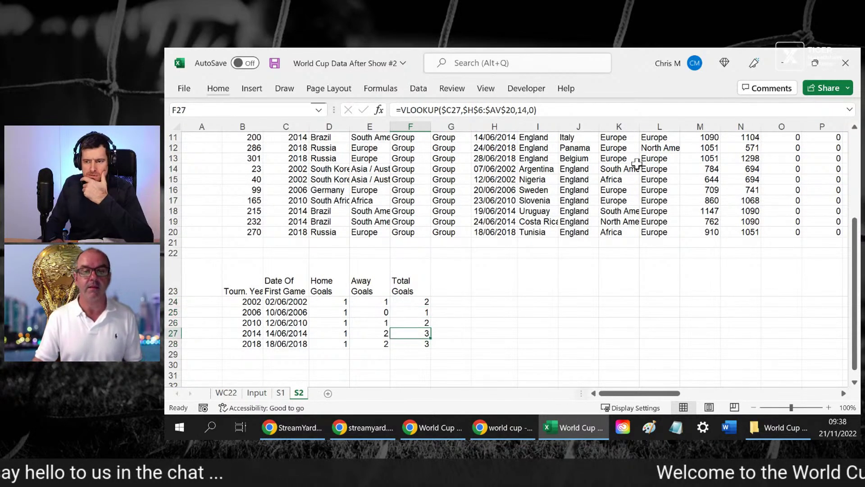
pyautogui.press('Up')
pyautogui.press('Up')
pyautogui.press('Up')
pyautogui.press('Up')
pyautogui.press('Up')
pyautogui.press('Up')
pyautogui.press('Left')
pyautogui.press('Left')
pyautogui.press('Down')
pyautogui.press('Down')
pyautogui.press('Down')
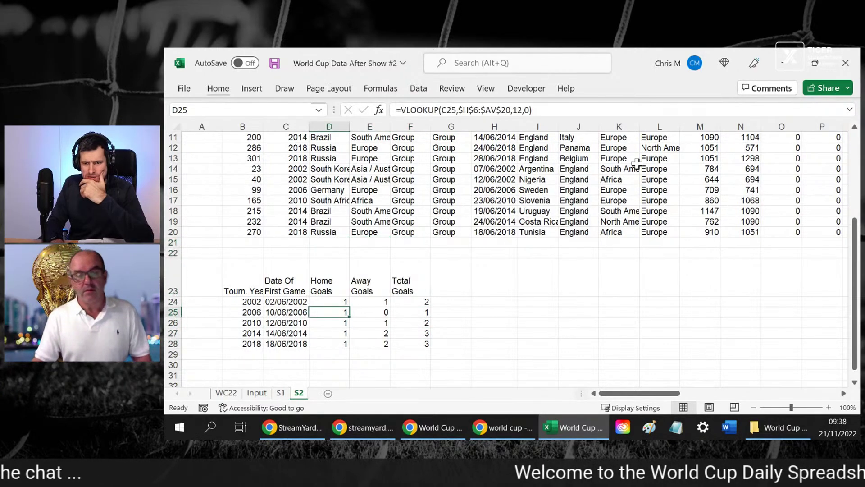
# Examine the first filtered England match in row 6 across its goals, result and points columns, as far as column index 28
pyautogui.press('Up')
pyautogui.press('Up')
pyautogui.press('Up')
pyautogui.press('Up')
pyautogui.press('Up')
pyautogui.press('Up')
pyautogui.press('Up')
pyautogui.press('Up')
pyautogui.press('Up')
pyautogui.press('Up')
pyautogui.press('Up')
pyautogui.press('Up')
pyautogui.press('Up')
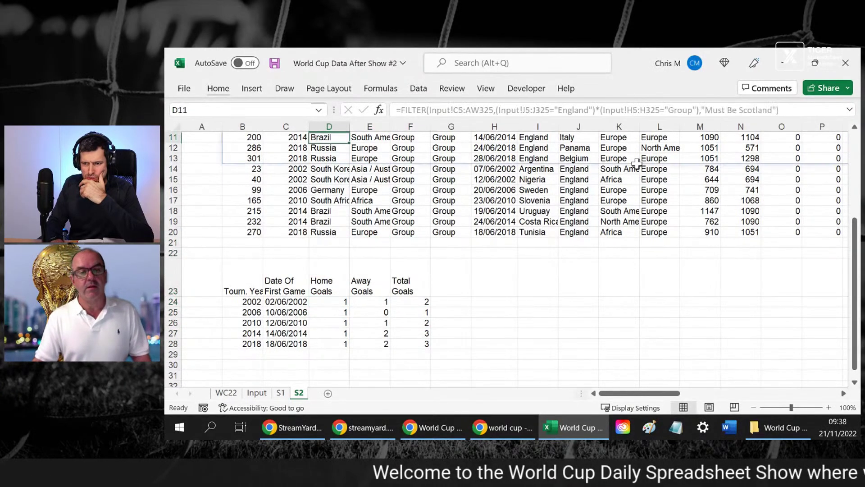
pyautogui.press('Up')
pyautogui.press('Up')
pyautogui.press('Up')
pyautogui.press('Up')
pyautogui.press('Up')
pyautogui.press('Up')
pyautogui.press('Up')
pyautogui.press('Down')
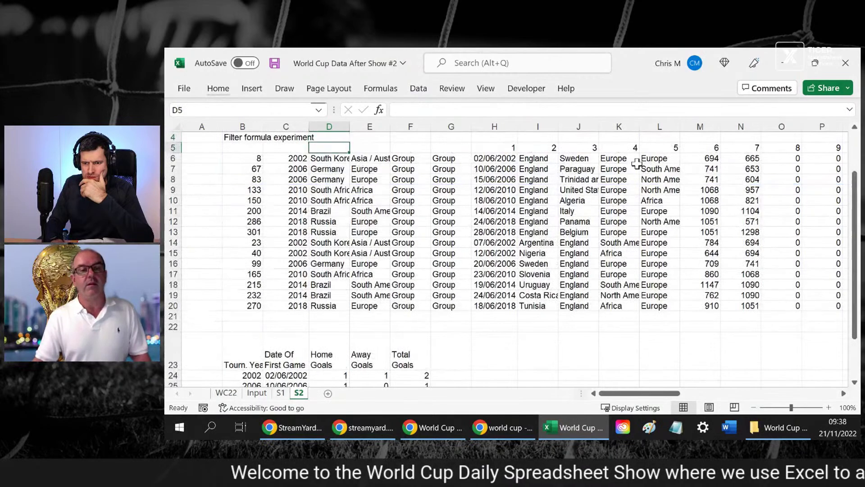
pyautogui.press('Down')
pyautogui.press('Right')
pyautogui.press('Right')
pyautogui.press('Right')
pyautogui.press('Right')
pyautogui.press('Right')
pyautogui.press('Right')
pyautogui.press('Right')
pyautogui.press('Right')
pyautogui.press('Right')
pyautogui.press('Right')
pyautogui.press('Right')
pyautogui.press('Right')
pyautogui.press('Right')
pyautogui.press('Right')
pyautogui.press('Right')
pyautogui.press('Right')
pyautogui.press('Right')
pyautogui.press('Right')
pyautogui.press('Right')
pyautogui.press('Right')
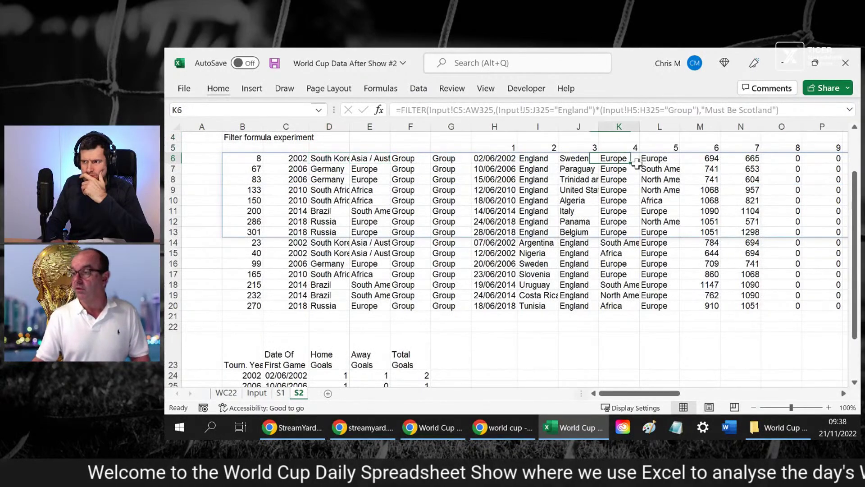
pyautogui.press('Right')
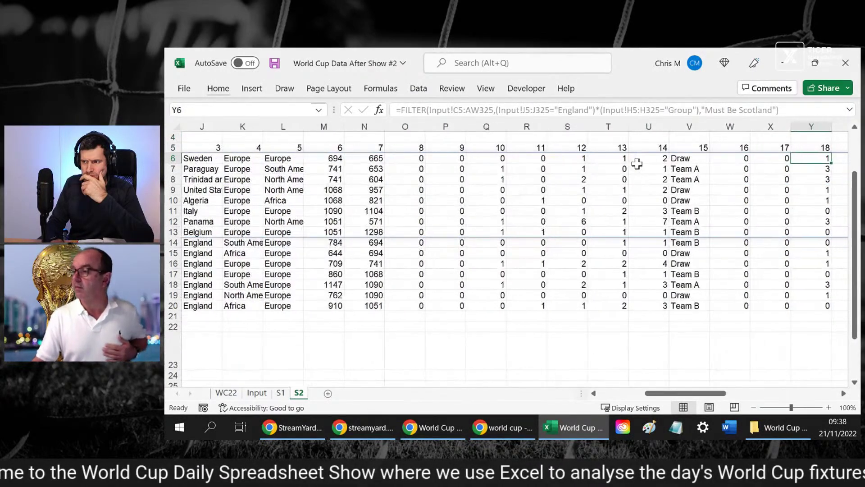
pyautogui.press('Right')
pyautogui.press('Right')
pyautogui.press('Right')
pyautogui.press('Right')
pyautogui.press('Right')
pyautogui.press('Right')
pyautogui.press('Right')
pyautogui.press('Right')
pyautogui.press('Right')
pyautogui.press('Right')
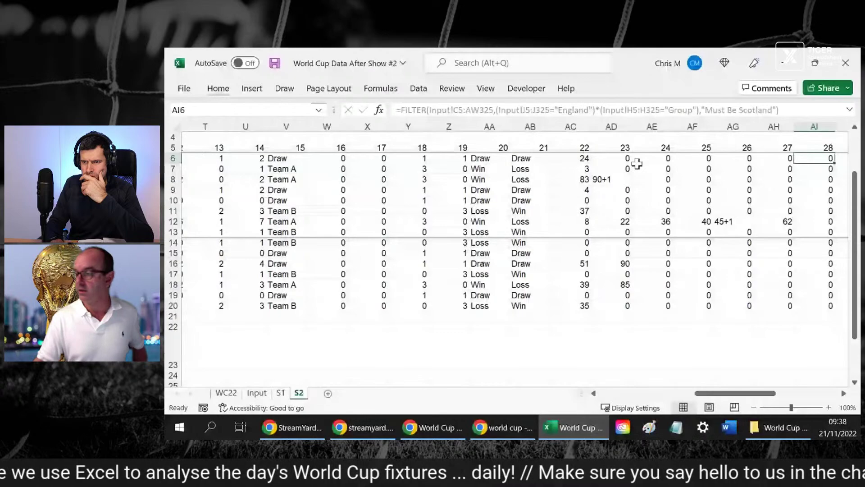
# Review row 6 again from its start, checking the goals and Winner columns around index numbers 12 to 18
pyautogui.press('Home')
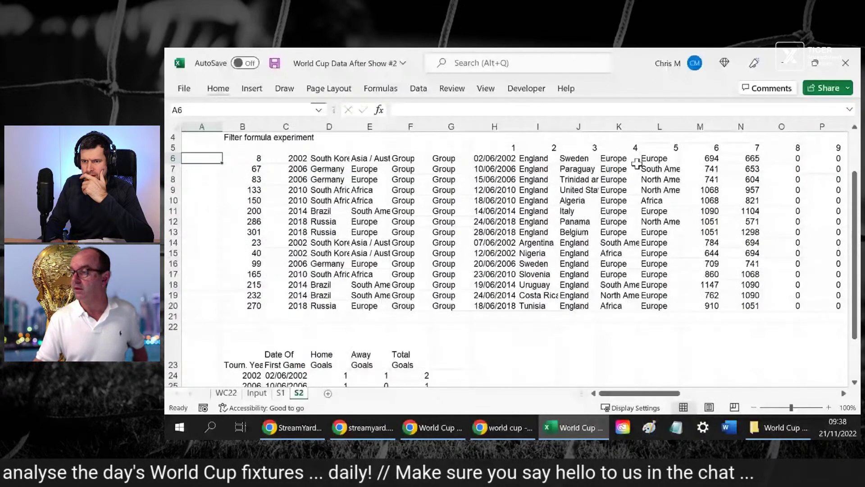
pyautogui.press('Right')
pyautogui.press('Right')
pyautogui.press('Right')
pyautogui.press('Right')
pyautogui.press('Right')
pyautogui.press('Right')
pyautogui.press('Right')
pyautogui.press('Right')
pyautogui.press('Right')
pyautogui.press('Right')
pyautogui.press('Right')
pyautogui.press('Right')
pyautogui.press('Right')
pyautogui.press('Right')
pyautogui.press('Right')
pyautogui.press('Right')
pyautogui.press('Right')
pyautogui.press('Right')
pyautogui.press('Right')
pyautogui.press('Right')
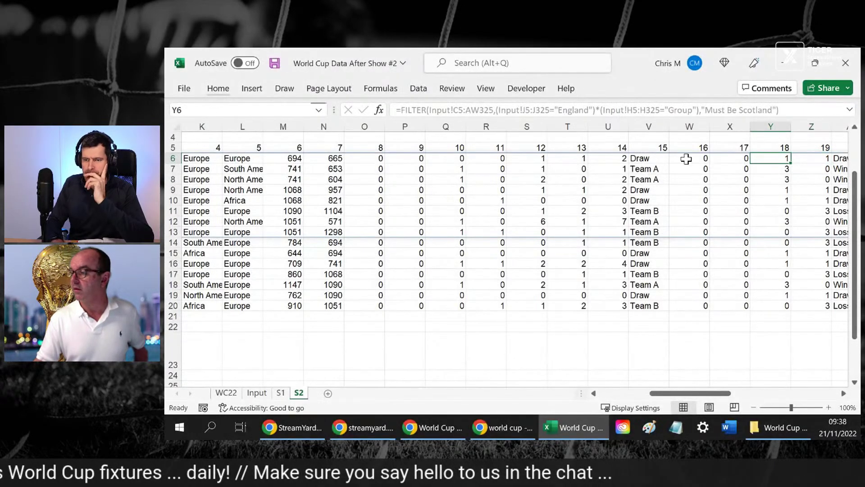
pyautogui.press('Left')
pyautogui.press('Left')
pyautogui.press('Left')
pyautogui.press('Left')
pyautogui.press('Left')
pyautogui.press('Left')
pyautogui.press('Left')
pyautogui.press('Left')
pyautogui.press('Left')
pyautogui.press('Left')
pyautogui.press('Left')
pyautogui.press('Left')
pyautogui.press('Left')
pyautogui.press('Left')
pyautogui.press('Left')
pyautogui.press('Left')
pyautogui.press('Left')
pyautogui.press('Left')
pyautogui.press('Left')
pyautogui.press('Left')
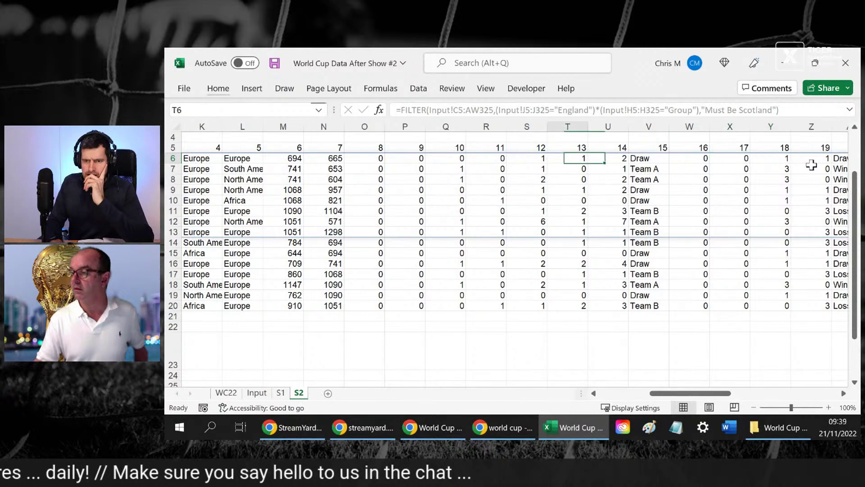
# Look through the second filtered block in rows 14 to 20, where England is Team B
pyautogui.press('Down')
pyautogui.press('Down')
pyautogui.press('Down')
pyautogui.press('Down')
pyautogui.press('Down')
pyautogui.press('Down')
pyautogui.press('Down')
pyautogui.press('Down')
pyautogui.press('Down')
pyautogui.press('Down')
pyautogui.press('Down')
pyautogui.press('Down')
pyautogui.press('Down')
pyautogui.press('Down')
pyautogui.press('Down')
pyautogui.press('Down')
pyautogui.press('Down')
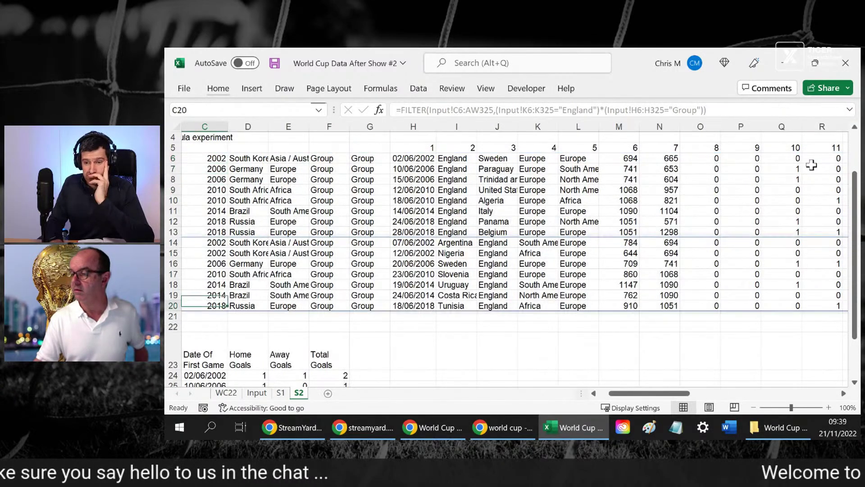
pyautogui.press('Left')
pyautogui.press('Left')
pyautogui.press('Right')
pyautogui.press('Right')
pyautogui.press('Up')
pyautogui.press('Up')
pyautogui.press('Up')
pyautogui.press('Up')
pyautogui.press('Up')
pyautogui.press('Up')
pyautogui.press('Up')
pyautogui.press('Up')
pyautogui.press('Up')
pyautogui.press('Up')
pyautogui.press('Up')
pyautogui.press('Up')
pyautogui.press('Up')
pyautogui.press('Up')
pyautogui.press('Up')
pyautogui.press('Up')
pyautogui.press('Up')
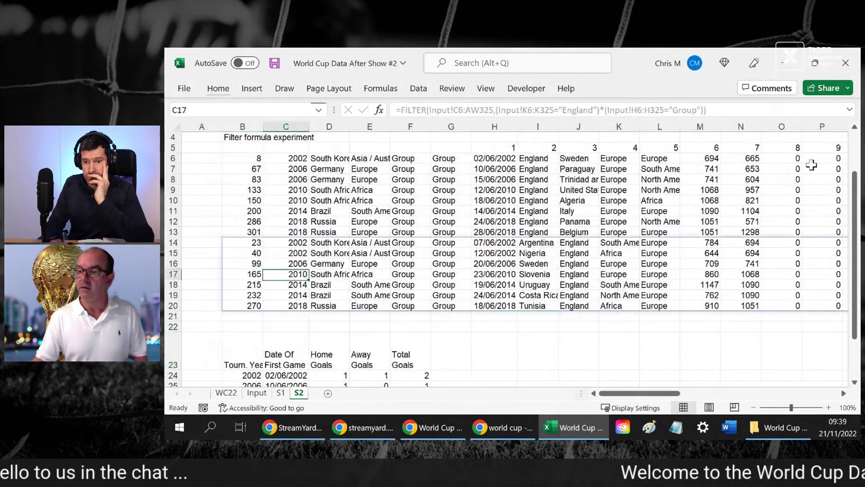
# Examine the row 2 headers and column index numbers above the filtered matches, from World Cup Year across to B - Rating
pyautogui.press('Down')
pyautogui.press('Down')
pyautogui.press('Down')
pyautogui.press('Up')
pyautogui.press('Up')
pyautogui.press('Up')
pyautogui.press('Up')
pyautogui.press('Up')
pyautogui.press('Up')
pyautogui.press('Up')
pyautogui.press('Up')
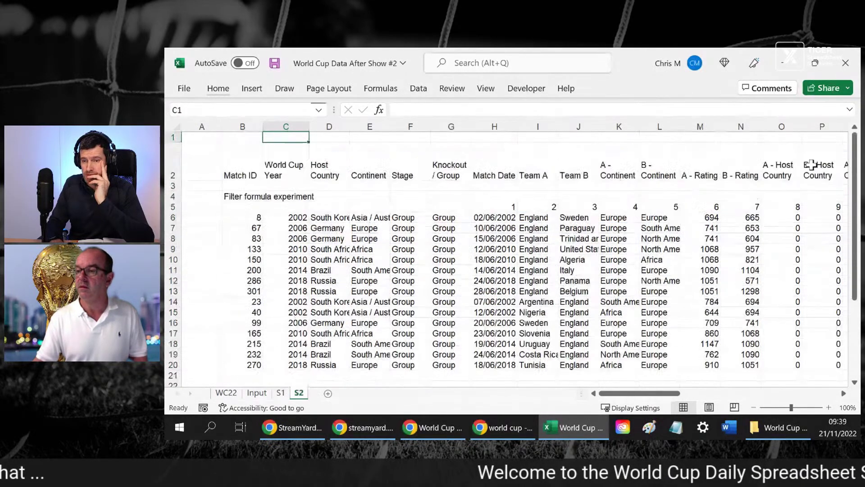
pyautogui.press('Right')
pyautogui.press('Right')
pyautogui.press('Right')
pyautogui.press('Right')
pyautogui.press('Right')
pyautogui.press('Right')
pyautogui.press('Right')
pyautogui.press('Right')
pyautogui.press('Right')
pyautogui.press('Right')
pyautogui.press('Right')
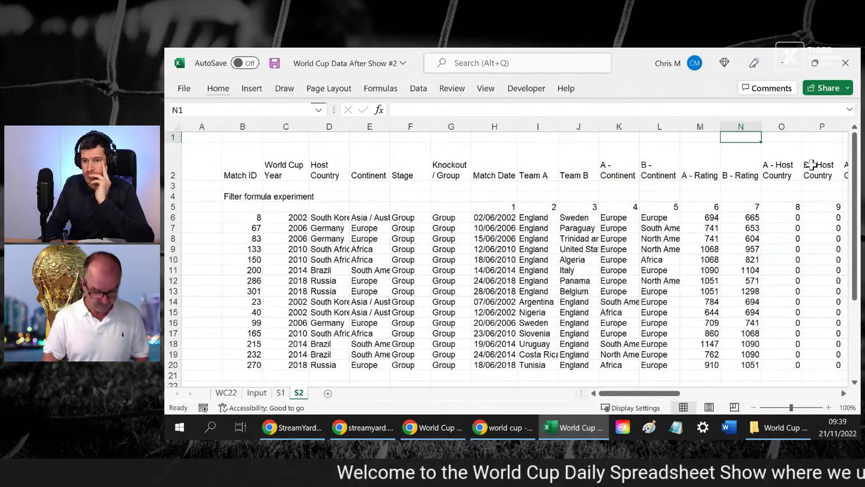
pyautogui.click(404, 218)
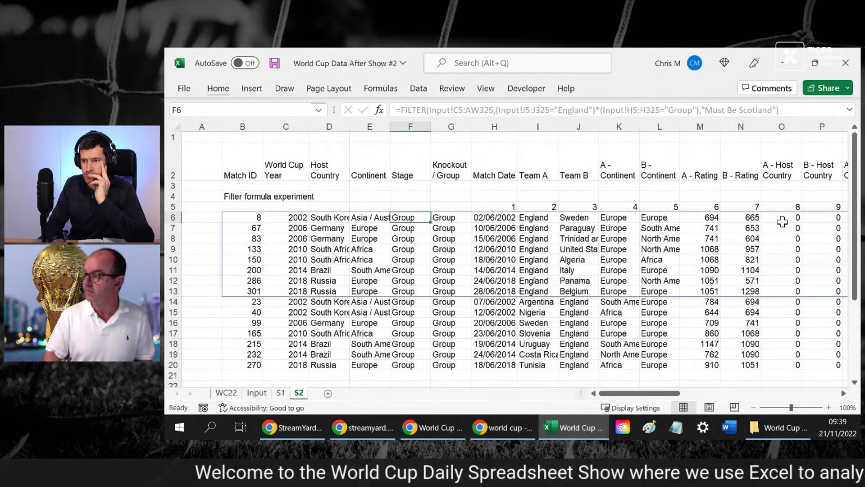
# Examine the first filtered England match in row 6 from Stage to the result descriptions, then recheck its A - Goals and B - Goals columns
pyautogui.press('Right')
pyautogui.press('Right')
pyautogui.press('Right')
pyautogui.press('Right')
pyautogui.press('Right')
pyautogui.press('Right')
pyautogui.press('Right')
pyautogui.press('Right')
pyautogui.press('Right')
pyautogui.press('Right')
pyautogui.press('Right')
pyautogui.press('Right')
pyautogui.press('Right')
pyautogui.press('Right')
pyautogui.press('Right')
pyautogui.press('Right')
pyautogui.press('Right')
pyautogui.press('Right')
pyautogui.press('Right')
pyautogui.press('Right')
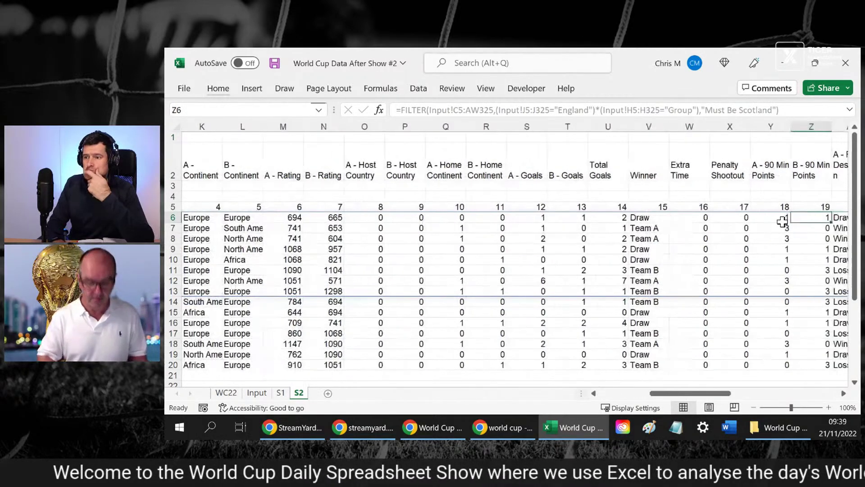
pyautogui.press('Right')
pyautogui.press('Right')
pyautogui.press('Left')
pyautogui.press('Left')
pyautogui.press('Left')
pyautogui.press('Left')
pyautogui.press('Left')
pyautogui.press('Left')
pyautogui.press('Left')
pyautogui.press('Left')
pyautogui.press('Left')
pyautogui.press('Left')
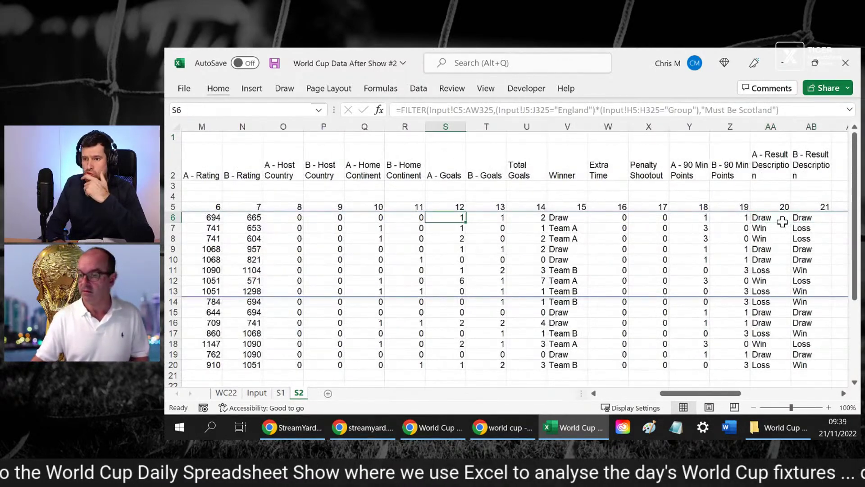
pyautogui.press('Left')
pyautogui.press('Left')
pyautogui.press('Left')
pyautogui.press('Left')
# Review the first-game summary below the filtered matches, checking the home and away goals lookup formulas in rows 24 and 25
pyautogui.press('Home')
pyautogui.press('Down')
pyautogui.press('Down')
pyautogui.press('Down')
pyautogui.press('Down')
pyautogui.press('Down')
pyautogui.press('Down')
pyautogui.press('Down')
pyautogui.press('Down')
pyautogui.press('Down')
pyautogui.press('Down')
pyautogui.press('Down')
pyautogui.press('Down')
pyautogui.press('Down')
pyautogui.press('Down')
pyautogui.press('Down')
pyautogui.press('Down')
pyautogui.press('Down')
pyautogui.press('Down')
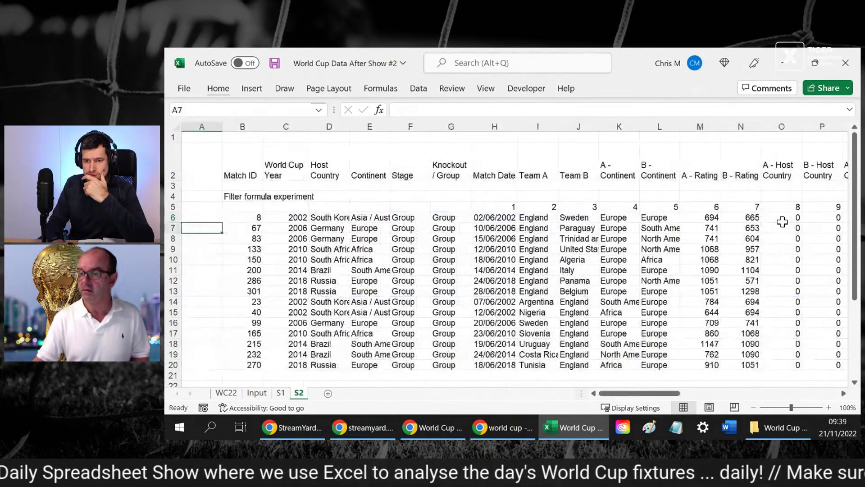
pyautogui.press('Down')
pyautogui.press('Down')
pyautogui.press('Down')
pyautogui.press('Down')
pyautogui.press('Down')
pyautogui.press('Down')
pyautogui.press('Down')
pyautogui.press('Down')
pyautogui.press('Up')
pyautogui.press('Up')
pyautogui.press('Up')
pyautogui.press('Up')
pyautogui.press('Up')
pyautogui.press('Up')
pyautogui.press('Up')
pyautogui.press('Up')
pyautogui.press('Up')
pyautogui.press('Right')
pyautogui.press('Right')
pyautogui.press('Down')
pyautogui.press('Right')
pyautogui.press('Down')
pyautogui.press('Right')
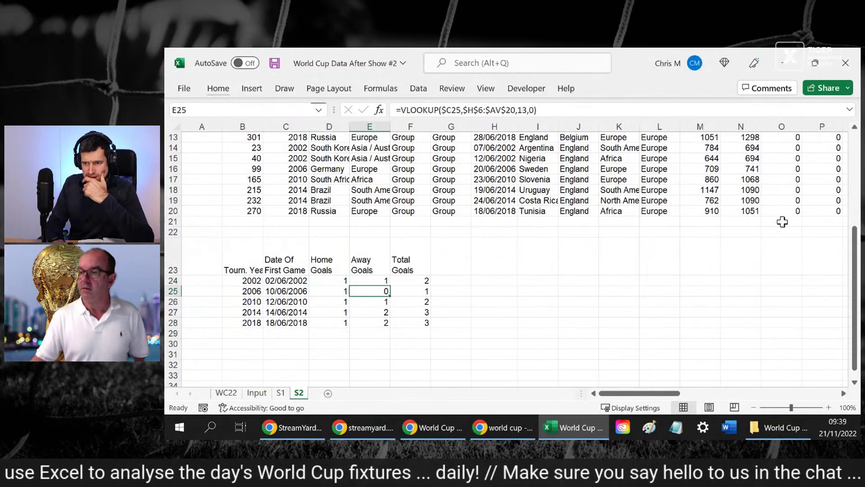
pyautogui.press('Left')
pyautogui.hotkey('shift', 'Right')
# Rename the Home Goals header in D23 as "A Goals"
pyautogui.press('Up')
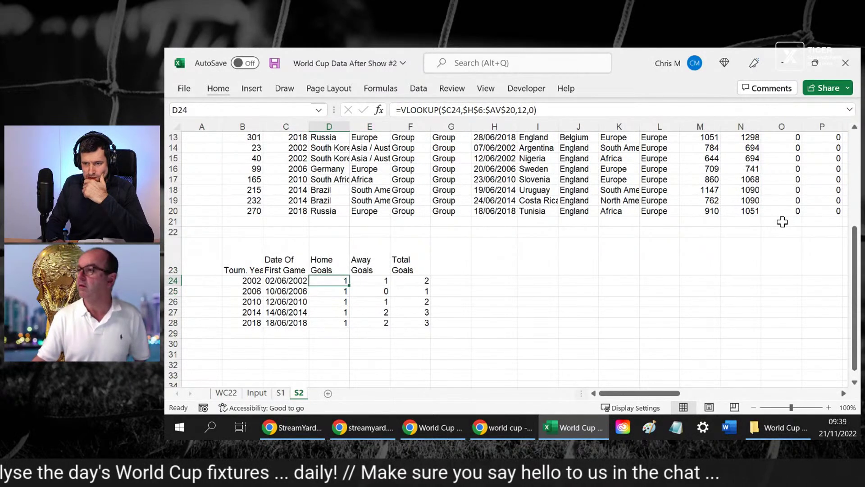
pyautogui.press('Up')
pyautogui.write('A Goal')
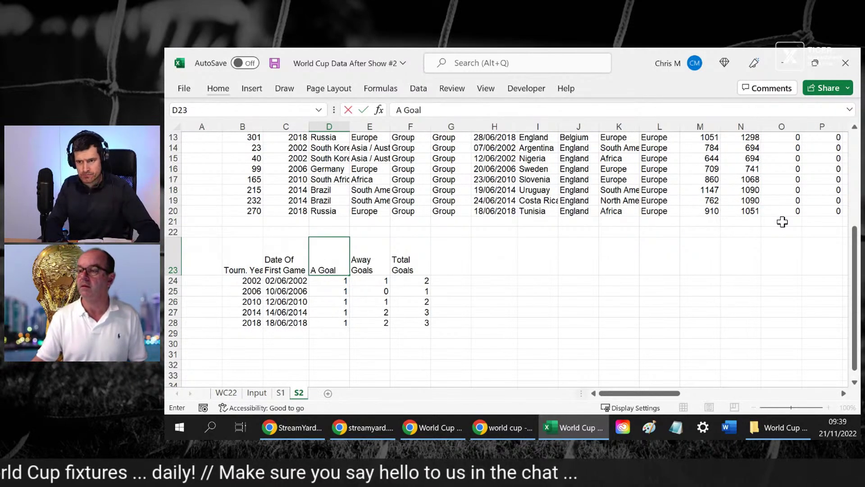
pyautogui.write('s')
pyautogui.press('Return')
# Rename the Away Goals header in E23 as "B Goals"
pyautogui.press('Up')
pyautogui.press('Right')
pyautogui.write('B Gol')
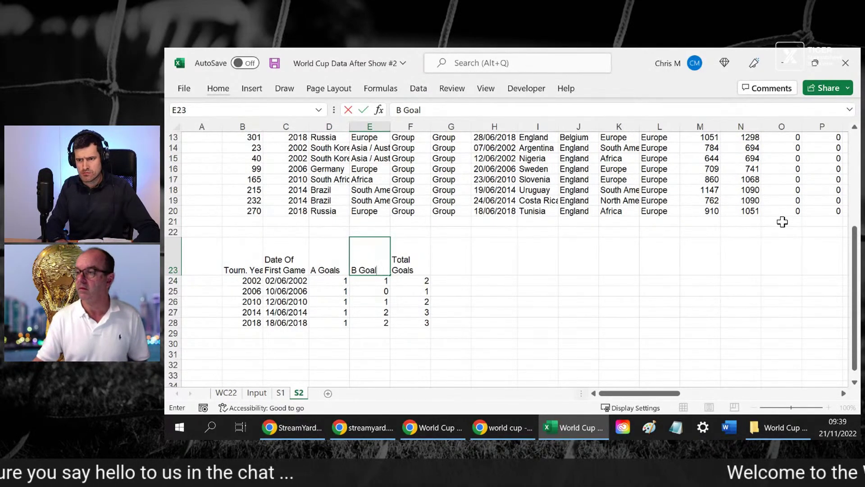
pyautogui.write('ls')
pyautogui.press('Return')
# Examine England's first 2006 match in row 7, from World Cup Year across to the result description columns
pyautogui.press('Up')
pyautogui.press('Up')
pyautogui.press('Up')
pyautogui.press('Up')
pyautogui.press('Up')
pyautogui.press('Up')
pyautogui.press('Up')
pyautogui.press('Up')
pyautogui.press('Up')
pyautogui.press('Up')
pyautogui.press('Up')
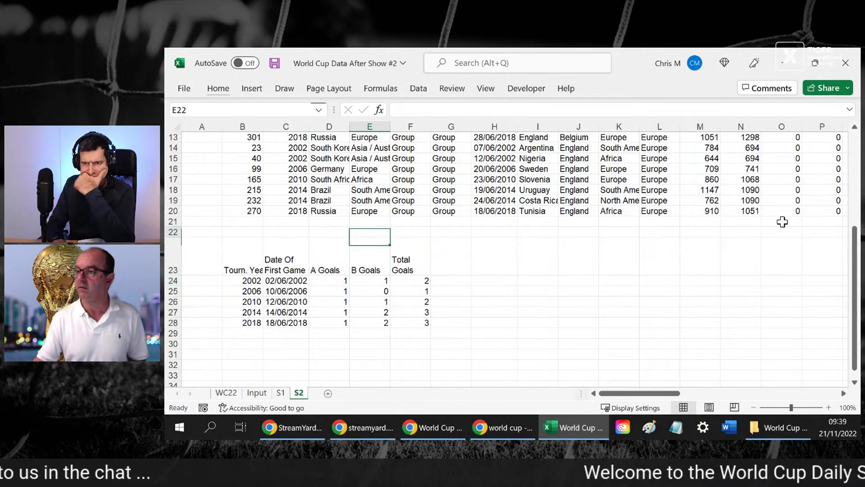
pyautogui.press('Up')
pyautogui.press('Up')
pyautogui.press('Up')
pyautogui.press('Up')
pyautogui.press('Up')
pyautogui.press('Up')
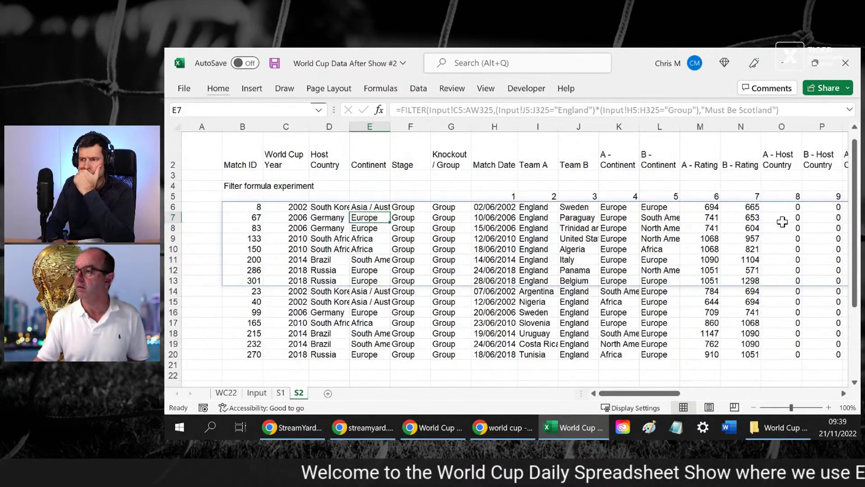
pyautogui.press('Left')
pyautogui.press('Left')
pyautogui.press('Right')
pyautogui.press('Right')
pyautogui.press('Right')
pyautogui.press('Right')
pyautogui.press('Right')
pyautogui.press('Right')
pyautogui.press('Right')
pyautogui.press('Right')
pyautogui.press('Right')
pyautogui.press('Right')
pyautogui.press('Right')
pyautogui.press('Right')
pyautogui.press('Right')
pyautogui.press('Right')
pyautogui.press('Right')
pyautogui.press('Right')
pyautogui.press('Right')
pyautogui.press('Right')
pyautogui.press('Right')
pyautogui.press('Right')
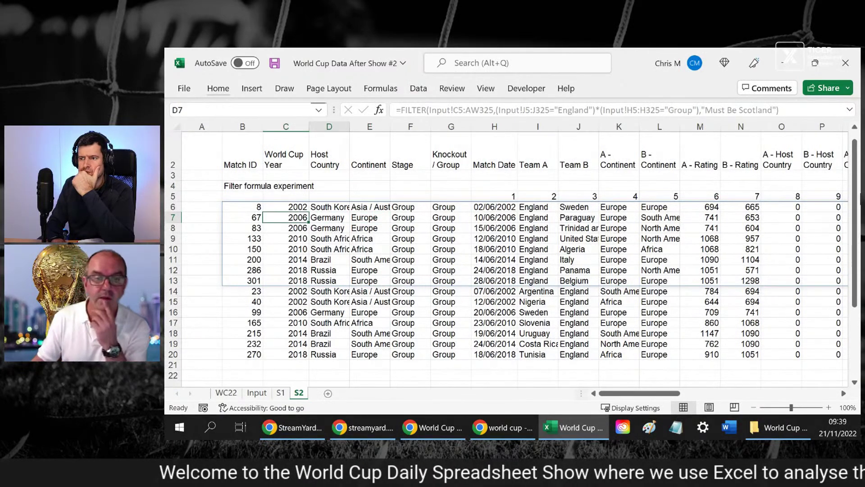
# Check the 2006 match's A - Goals, B - Goals and Total Goals in row 7 against column index numbers 12 to 14
pyautogui.press('Left')
pyautogui.press('Left')
pyautogui.press('Left')
pyautogui.press('Left')
pyautogui.press('Left')
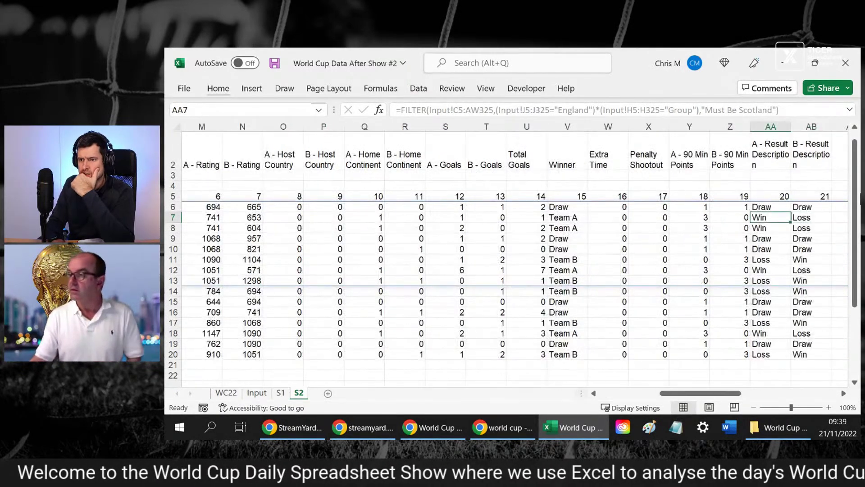
pyautogui.press('Left')
pyautogui.press('Left')
pyautogui.press('Left')
pyautogui.press('Left')
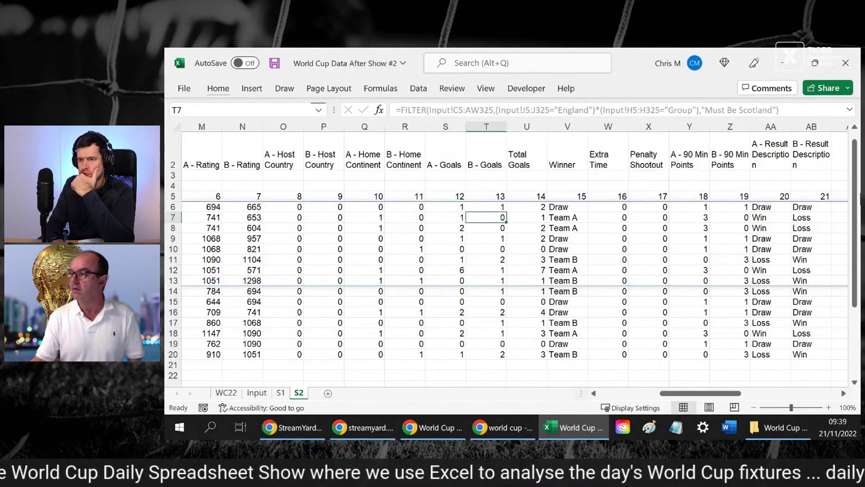
pyautogui.hotkey('shift', 'Right')
pyautogui.press('Left')
pyautogui.press('Left')
pyautogui.press('Left')
pyautogui.press('Left')
pyautogui.press('Left')
pyautogui.press('Left')
pyautogui.press('Left')
pyautogui.press('Left')
pyautogui.press('Left')
pyautogui.press('Left')
pyautogui.press('Left')
pyautogui.press('Left')
pyautogui.press('Left')
pyautogui.press('Left')
pyautogui.press('Left')
pyautogui.press('Left')
pyautogui.press('Left')
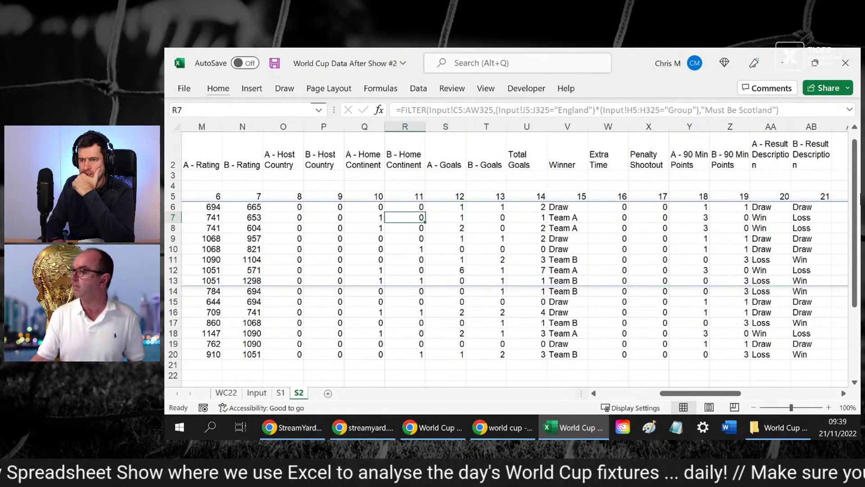
# Examine the 2018 row of the first-game summary, including the A Goals and B Goals lookups in D28:E28
pyautogui.press('Down')
pyautogui.press('Down')
pyautogui.press('Down')
pyautogui.press('Down')
pyautogui.press('Down')
pyautogui.press('Down')
pyautogui.press('Down')
pyautogui.press('Down')
pyautogui.press('Down')
pyautogui.press('Down')
pyautogui.press('Down')
pyautogui.press('Down')
pyautogui.press('Down')
pyautogui.press('Down')
pyautogui.press('Down')
pyautogui.press('Down')
pyautogui.press('Down')
pyautogui.press('Down')
pyautogui.press('Down')
pyautogui.press('Down')
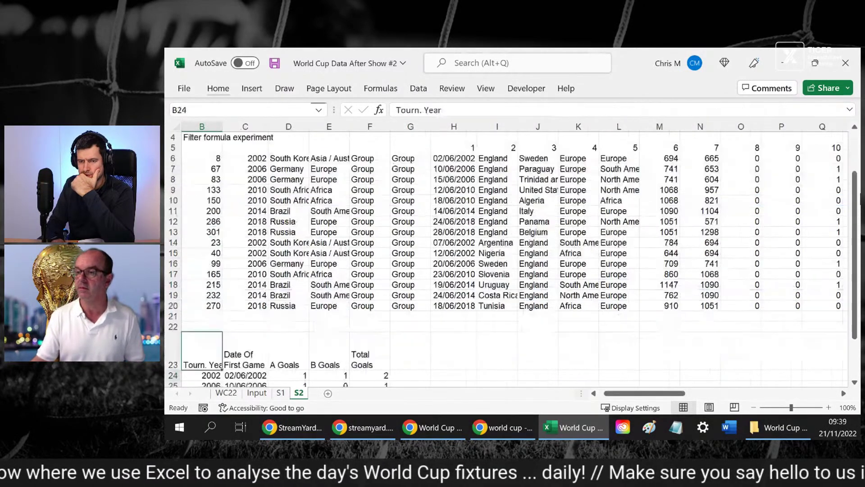
pyautogui.press('Up')
pyautogui.press('Up')
pyautogui.press('Up')
pyautogui.press('Up')
pyautogui.press('Up')
pyautogui.press('Up')
pyautogui.press('Right')
pyautogui.press('Right')
pyautogui.press('Down')
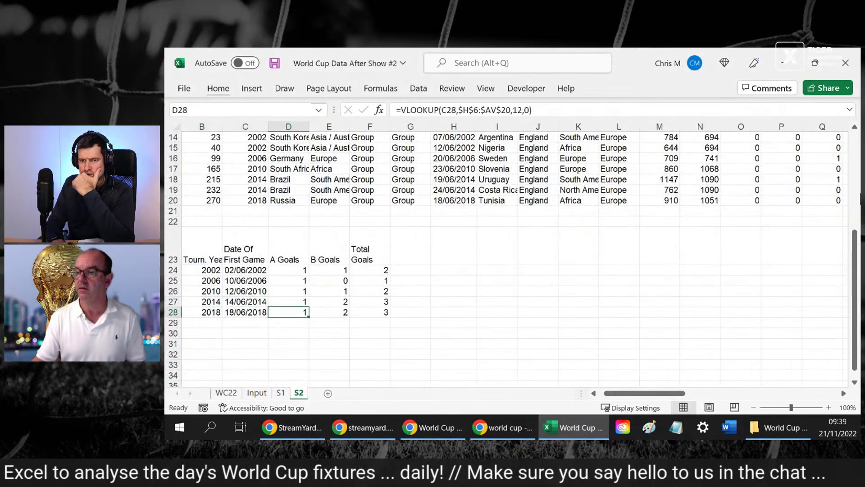
pyautogui.hotkey('shift', 'Right')
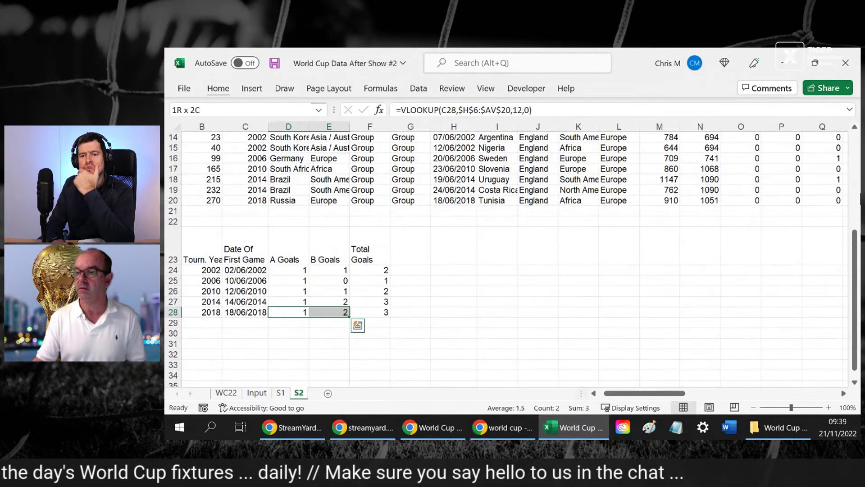
# Trace England's first 2018 match in row 20 from its tournament details across to the goals and winner columns
pyautogui.press('Left')
pyautogui.press('Left')
pyautogui.press('Up')
pyautogui.press('Up')
pyautogui.press('Up')
pyautogui.press('Up')
pyautogui.press('Up')
pyautogui.press('Up')
pyautogui.press('Up')
pyautogui.press('Up')
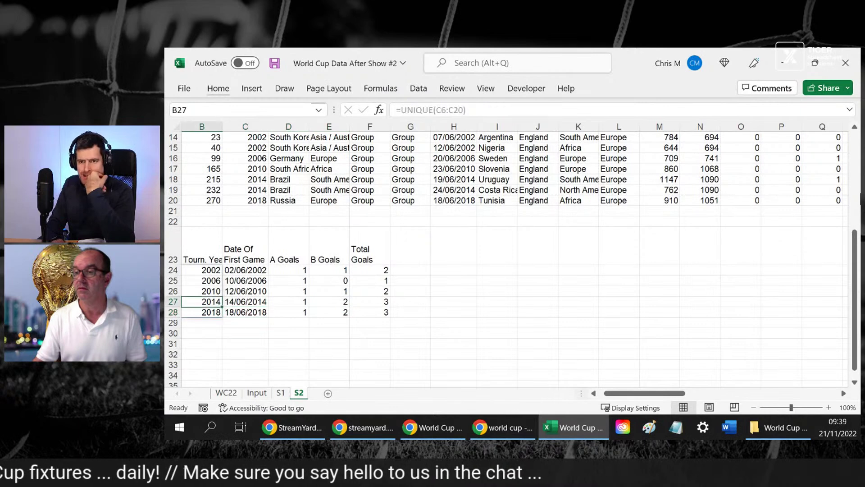
pyautogui.press('Up')
pyautogui.press('Up')
pyautogui.press('Up')
pyautogui.press('Up')
pyautogui.press('Up')
pyautogui.press('Down')
pyautogui.press('Down')
pyautogui.press('Down')
pyautogui.press('Down')
pyautogui.press('Down')
pyautogui.press('Right')
pyautogui.press('Right')
pyautogui.press('Right')
pyautogui.press('Right')
pyautogui.press('Right')
pyautogui.press('Right')
pyautogui.press('Right')
pyautogui.press('Right')
pyautogui.press('Right')
pyautogui.press('Right')
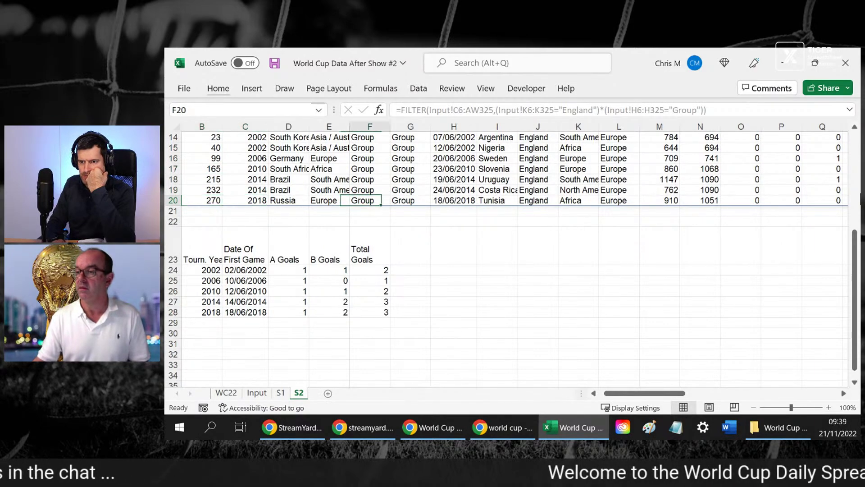
pyautogui.press('Right')
pyautogui.press('Right')
pyautogui.press('Right')
pyautogui.press('Right')
pyautogui.press('Right')
pyautogui.press('Right')
pyautogui.press('Right')
pyautogui.press('Right')
pyautogui.press('Right')
pyautogui.press('Right')
pyautogui.press('Right')
pyautogui.press('Right')
pyautogui.press('Right')
# Check the row 2 headings and row 5 column index numbers above the goals, winner and points columns
pyautogui.press('Up')
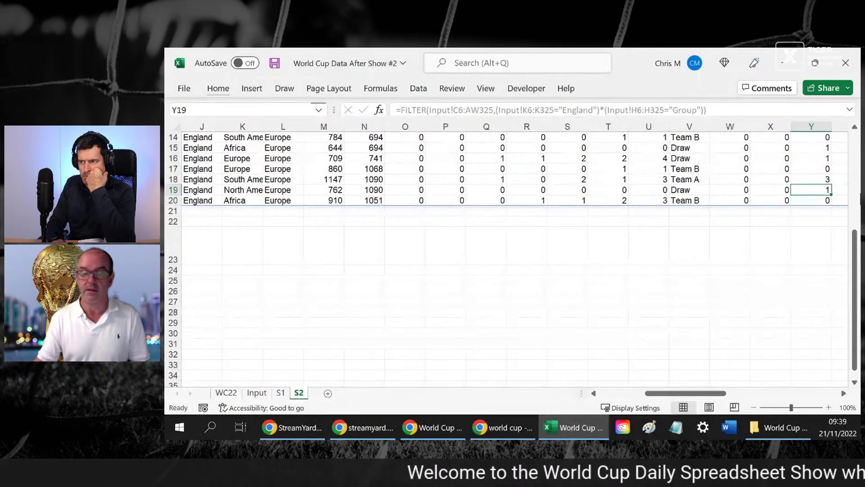
pyautogui.press('Up')
pyautogui.press('Up')
pyautogui.press('Up')
pyautogui.press('Up')
pyautogui.press('Up')
pyautogui.press('Up')
pyautogui.press('Up')
pyautogui.press('Up')
pyautogui.press('Up')
pyautogui.press('Up')
pyautogui.press('Up')
pyautogui.press('Up')
pyautogui.press('Up')
pyautogui.press('Up')
pyautogui.press('Up')
pyautogui.press('Up')
pyautogui.press('Up')
pyautogui.press('Up')
pyautogui.press('Down')
pyautogui.press('Down')
pyautogui.press('Down')
pyautogui.press('Down')
pyautogui.press('Down')
pyautogui.press('Down')
pyautogui.press('Down')
pyautogui.press('Down')
pyautogui.press('Down')
pyautogui.press('Down')
pyautogui.press('Down')
pyautogui.press('Down')
pyautogui.press('Down')
pyautogui.press('Down')
pyautogui.press('Down')
pyautogui.press('Down')
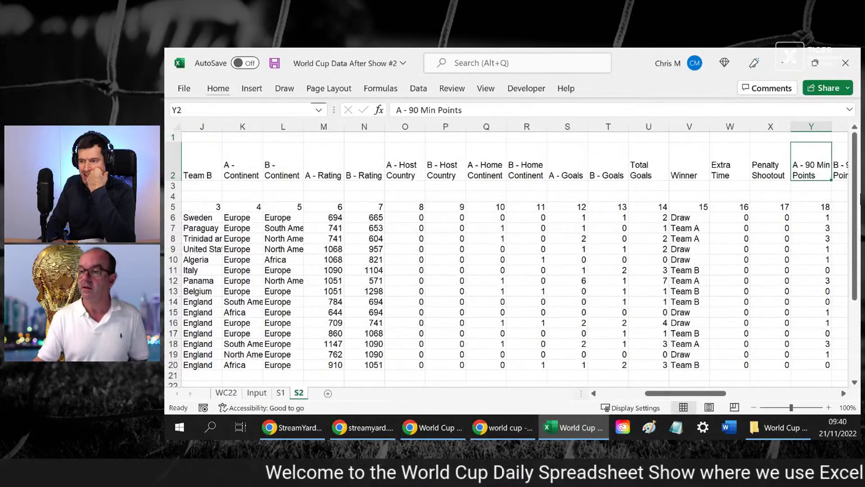
# Return to the summary below the filtered matches and inspect the A Goals lookup formula for 2018 in D28
pyautogui.press('Left')
pyautogui.press('Left')
pyautogui.press('Left')
pyautogui.press('Left')
pyautogui.press('Left')
pyautogui.press('Left')
pyautogui.press('Left')
pyautogui.press('Left')
pyautogui.press('Left')
pyautogui.press('Left')
pyautogui.press('Left')
pyautogui.press('Left')
pyautogui.press('Left')
pyautogui.press('Left')
pyautogui.press('Left')
pyautogui.press('Left')
pyautogui.press('Left')
pyautogui.press('Left')
pyautogui.press('Left')
pyautogui.press('Left')
pyautogui.press('Left')
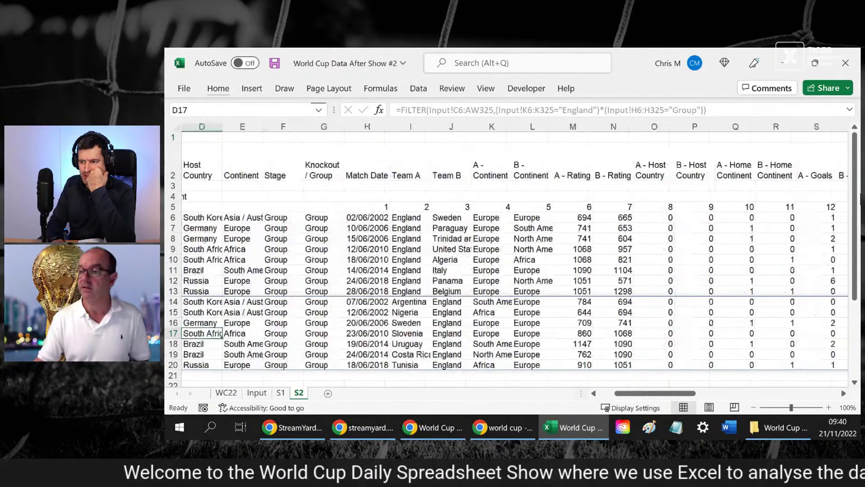
pyautogui.press('Down')
pyautogui.press('Down')
pyautogui.press('Down')
pyautogui.press('Down')
pyautogui.press('Down')
pyautogui.press('Down')
pyautogui.press('Down')
pyautogui.press('Down')
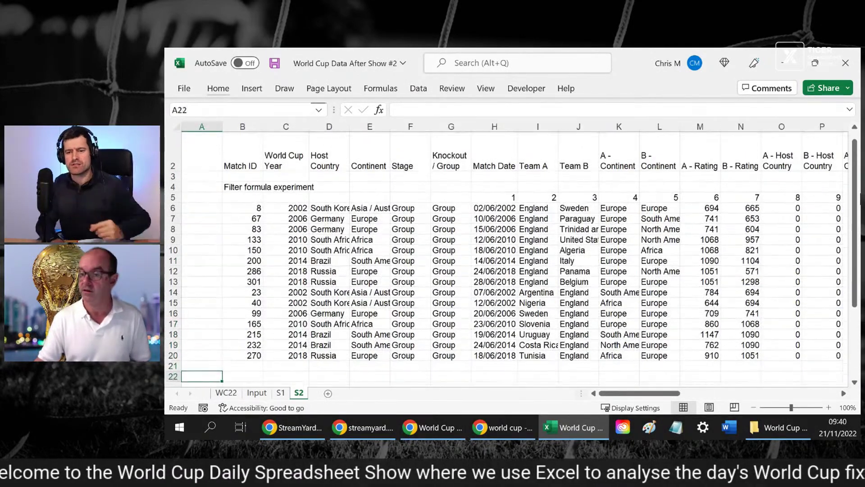
pyautogui.press('Right')
pyautogui.press('Down')
pyautogui.press('Down')
pyautogui.press('Down')
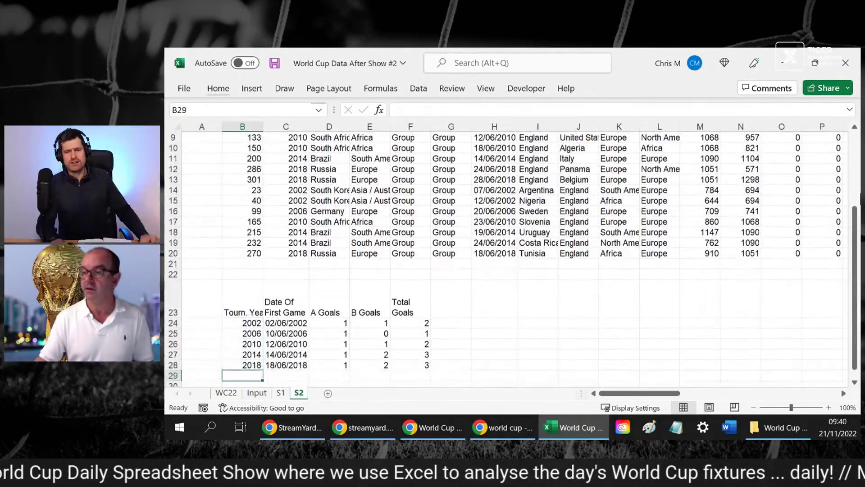
pyautogui.press('Right')
pyautogui.press('Right')
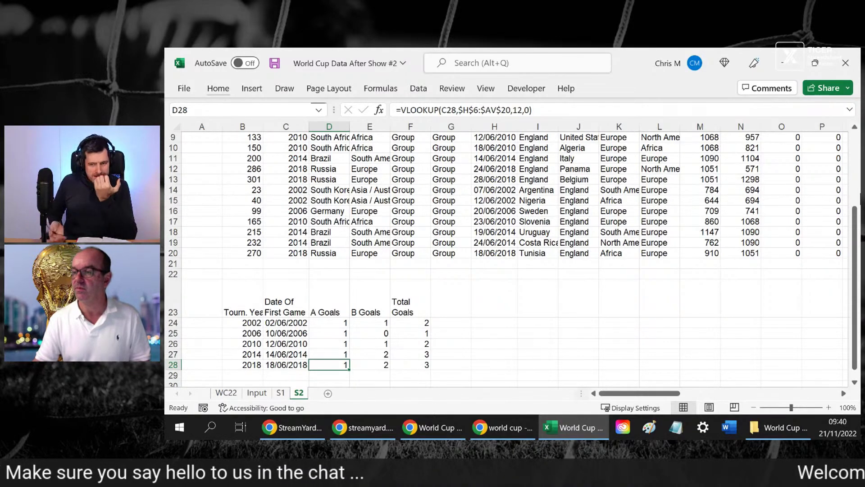
# Review the summary's goal lookups from 2002 to 2018, highlighting the A Goals and B Goals values in D24:E28
pyautogui.press('Up')
pyautogui.press('Up')
pyautogui.press('Up')
pyautogui.press('Up')
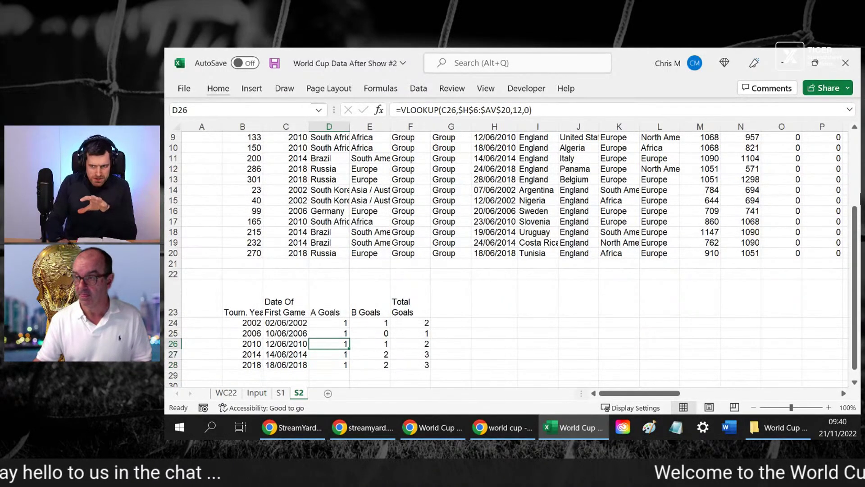
pyautogui.press('Right')
pyautogui.press('Right')
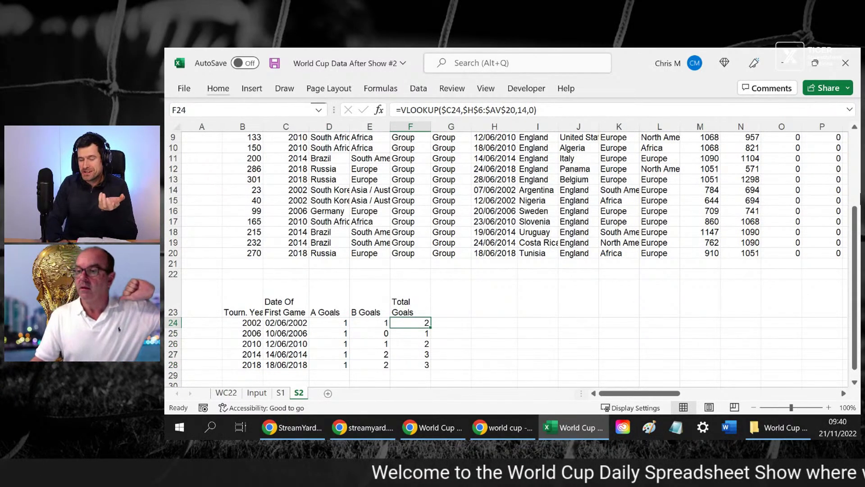
pyautogui.press('Left')
pyautogui.press('Left')
pyautogui.hotkey('shift', 'Right')
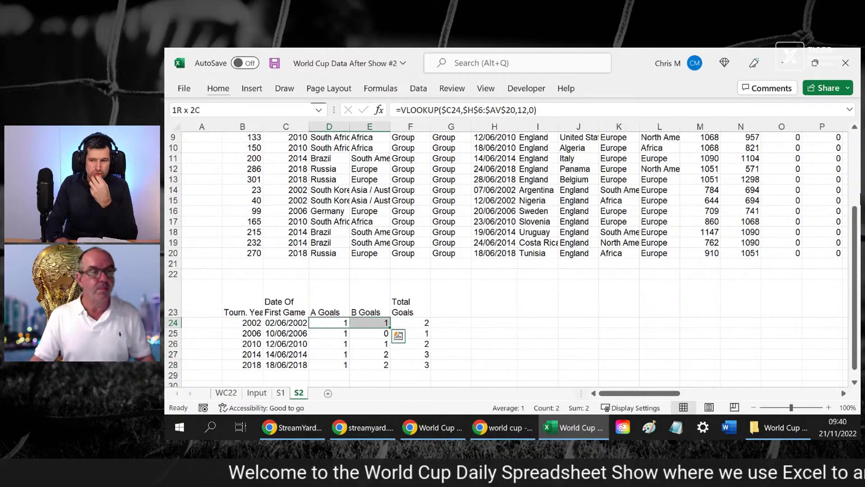
pyautogui.hotkey('shift', 'Down')
pyautogui.hotkey('shift', 'Down')
pyautogui.hotkey('shift', 'Down')
pyautogui.hotkey('shift', 'Down')
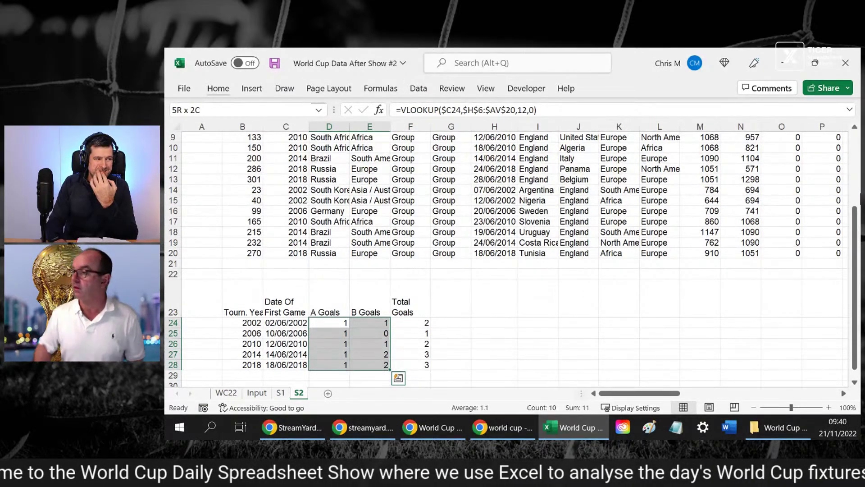
pyautogui.press('Up')
pyautogui.press('Up')
pyautogui.press('Right')
pyautogui.press('Down')
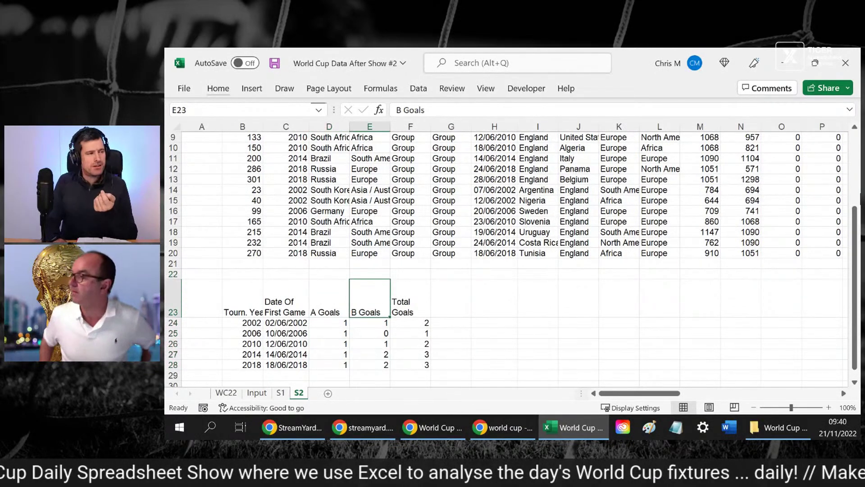
# Add the headings Team A in G23 and Team B in H23, beside the summary's Total Goals heading
pyautogui.press('Right')
pyautogui.press('Right')
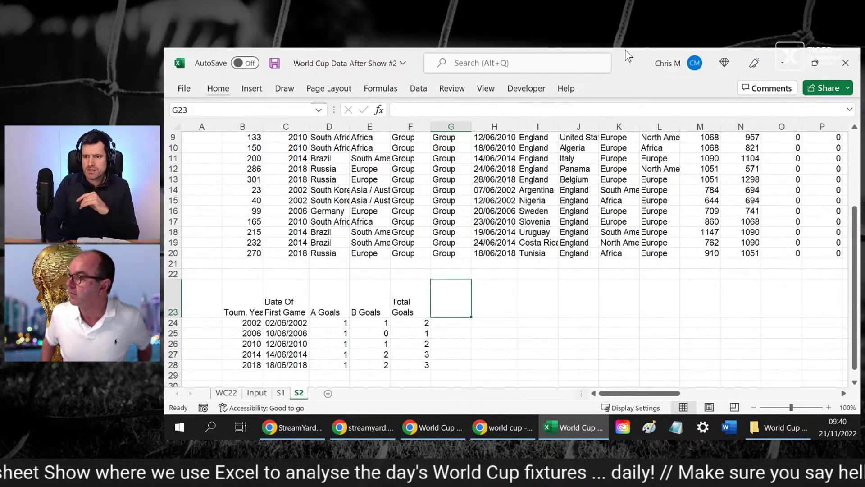
pyautogui.write('Englan')
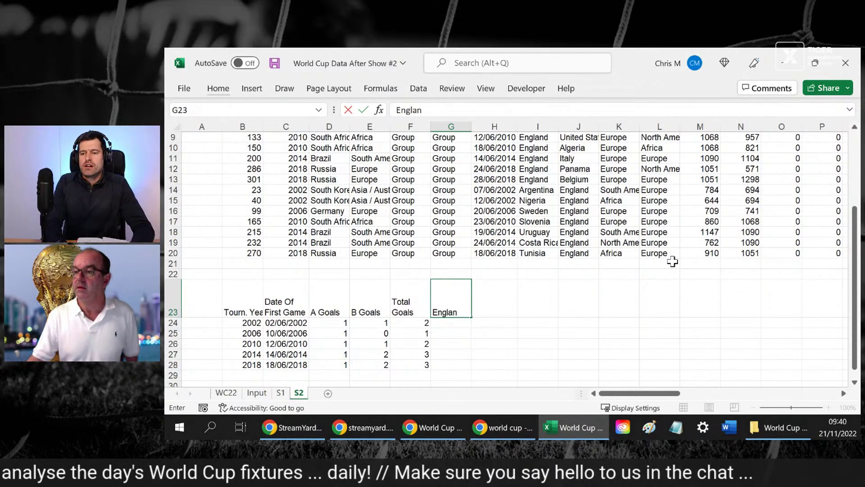
pyautogui.press('Escape')
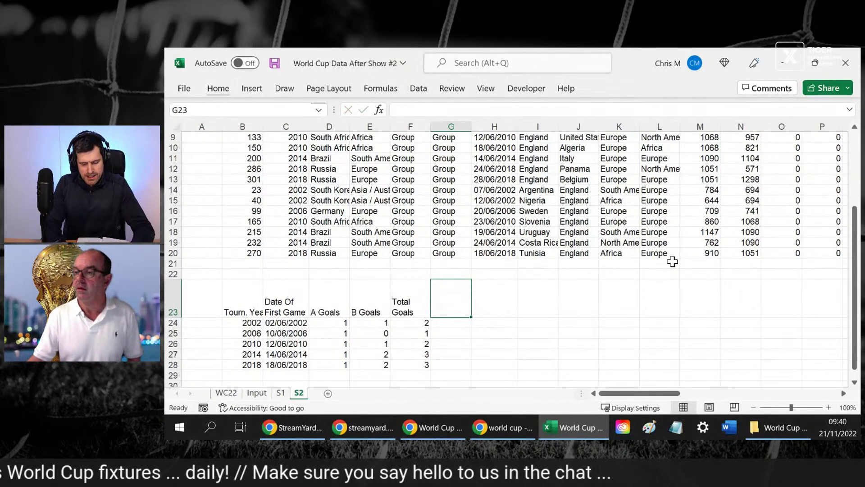
pyautogui.write('Team')
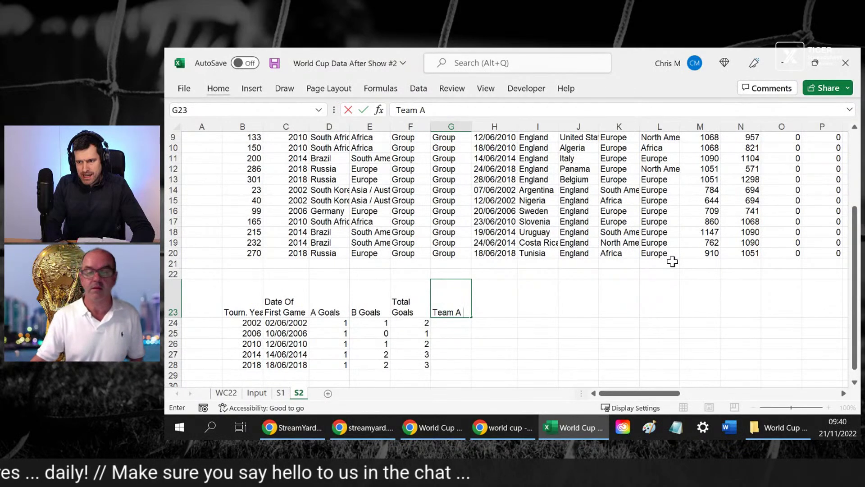
pyautogui.write(' A')
pyautogui.press('Return')
pyautogui.press('Up')
pyautogui.press('Right')
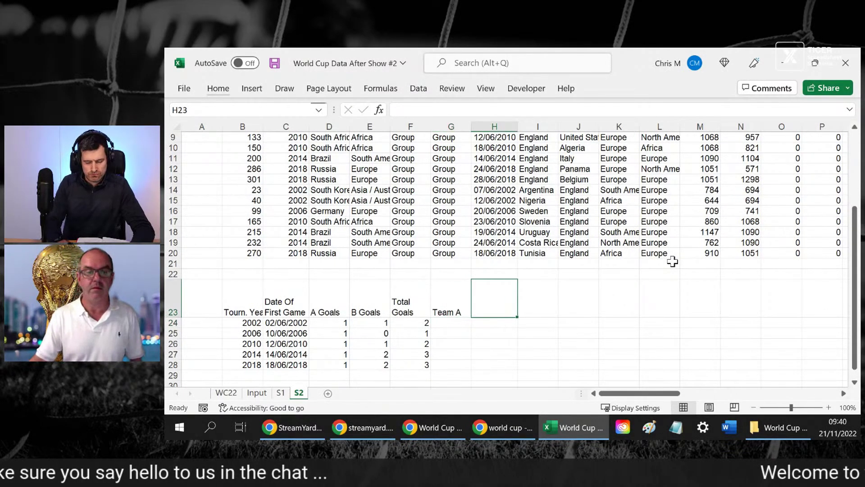
pyautogui.write('T')
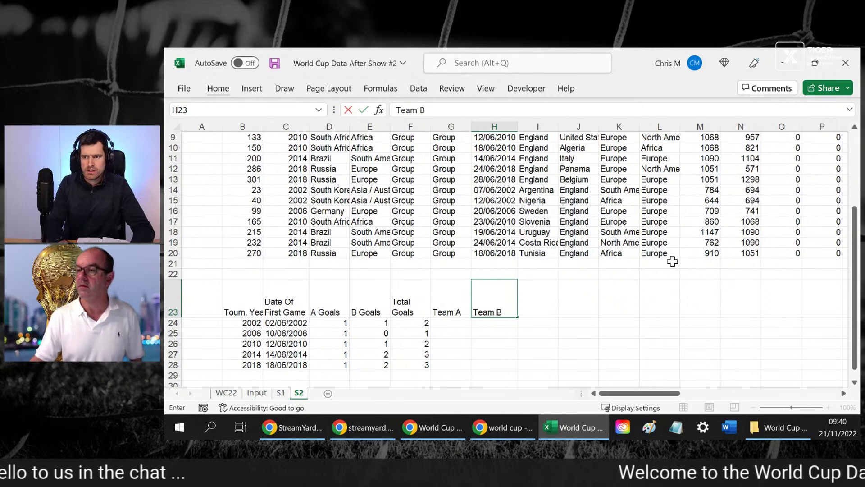
pyautogui.write('eam B')
pyautogui.press('Return')
# Copy the Total Goals lookup formula for 2002 from F24 across into the Team A and Team B cells G24:H24
pyautogui.press('Left')
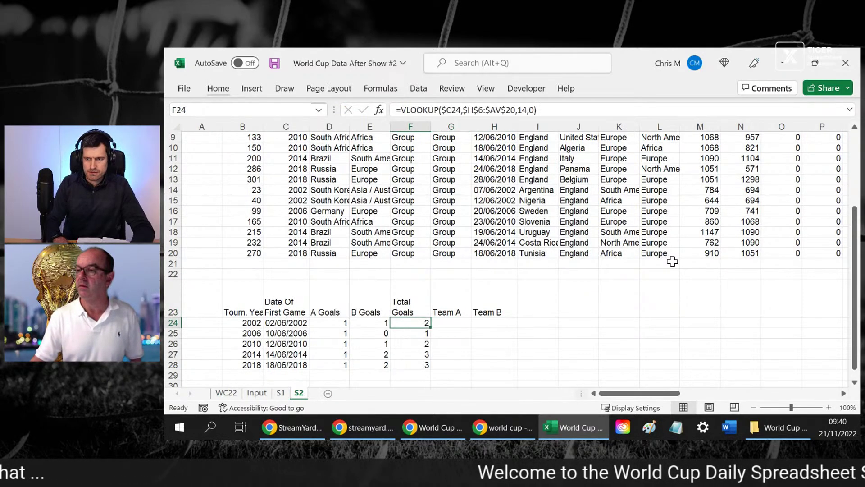
pyautogui.hotkey('shift', 'Right')
pyautogui.hotkey('shift', 'Right')
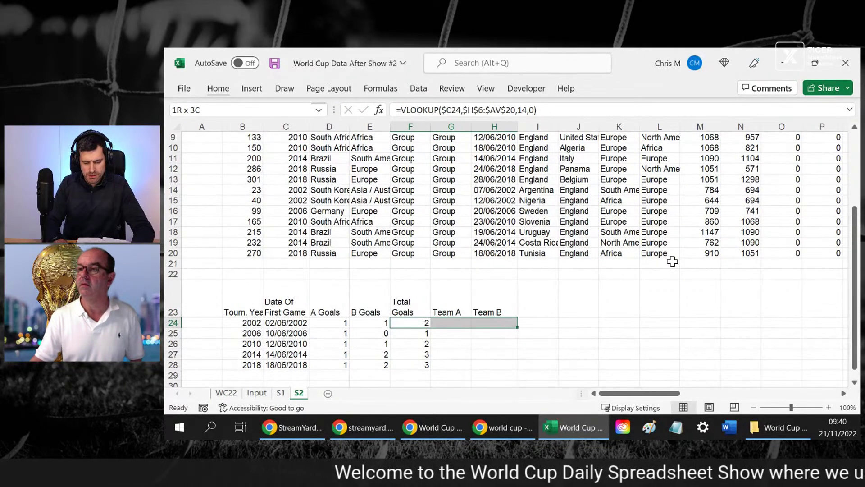
pyautogui.hotkey('ctrl', 'r')
# Check the row 5 column index numbers for the Team A and Team B columns above the filtered matches
pyautogui.press('Right')
pyautogui.press('Up')
pyautogui.press('Up')
pyautogui.press('Up')
pyautogui.press('Up')
pyautogui.press('Up')
pyautogui.press('Up')
pyautogui.press('Up')
pyautogui.press('Up')
pyautogui.press('Up')
pyautogui.press('Up')
pyautogui.press('Up')
pyautogui.press('Up')
pyautogui.press('Up')
pyautogui.press('Up')
pyautogui.press('Up')
pyautogui.press('Up')
pyautogui.press('Up')
pyautogui.press('Up')
pyautogui.press('Up')
pyautogui.press('Up')
pyautogui.press('Up')
pyautogui.press('Up')
pyautogui.press('Down')
pyautogui.press('Down')
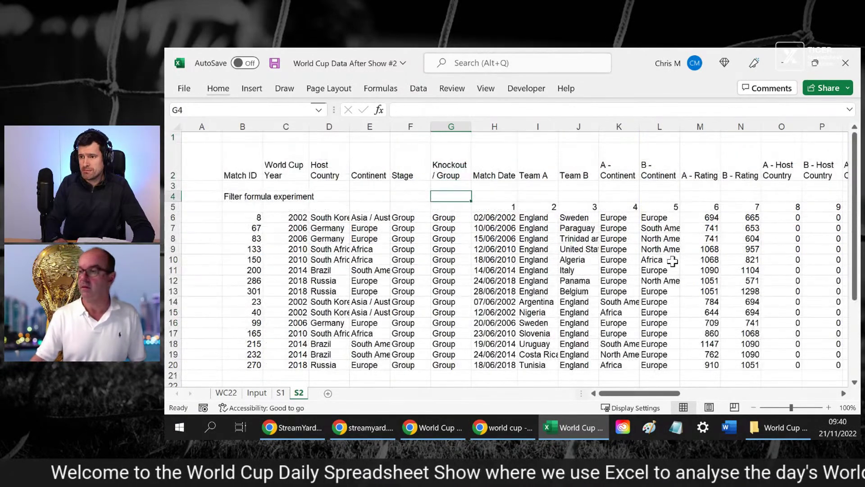
pyautogui.press('Right')
pyautogui.press('Right')
pyautogui.press('Down')
pyautogui.press('Down')
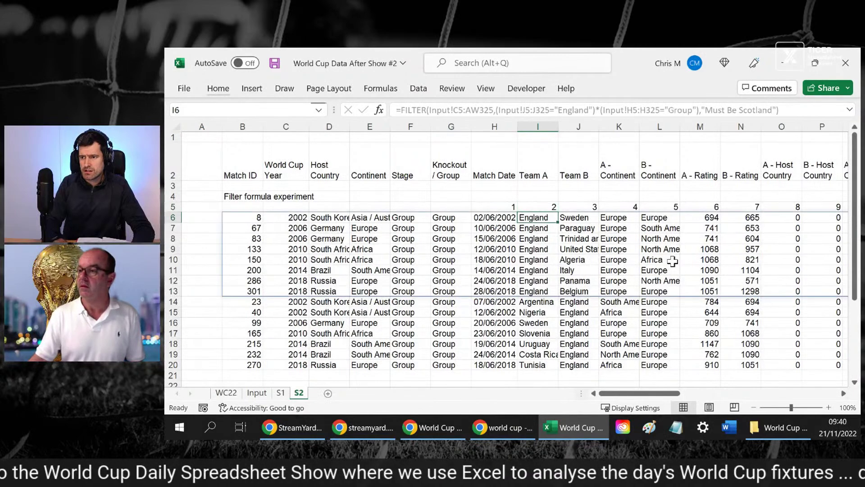
# Set the column index to 2 in the summary's Team A lookup for 2002 in G24
pyautogui.press('Down')
pyautogui.press('Down')
pyautogui.press('Down')
pyautogui.press('Down')
pyautogui.press('Down')
pyautogui.press('Down')
pyautogui.press('Down')
pyautogui.press('Down')
pyautogui.press('Down')
pyautogui.press('Down')
pyautogui.press('Down')
pyautogui.press('Down')
pyautogui.press('Down')
pyautogui.press('Down')
pyautogui.press('Down')
pyautogui.press('Down')
pyautogui.press('Down')
pyautogui.press('Down')
pyautogui.press('Down')
pyautogui.press('Down')
pyautogui.press('Left')
pyautogui.press('Left')
pyautogui.press('Up')
pyautogui.press('Up')
pyautogui.press('Up')
pyautogui.press('Up')
pyautogui.press('Up')
pyautogui.press('Up')
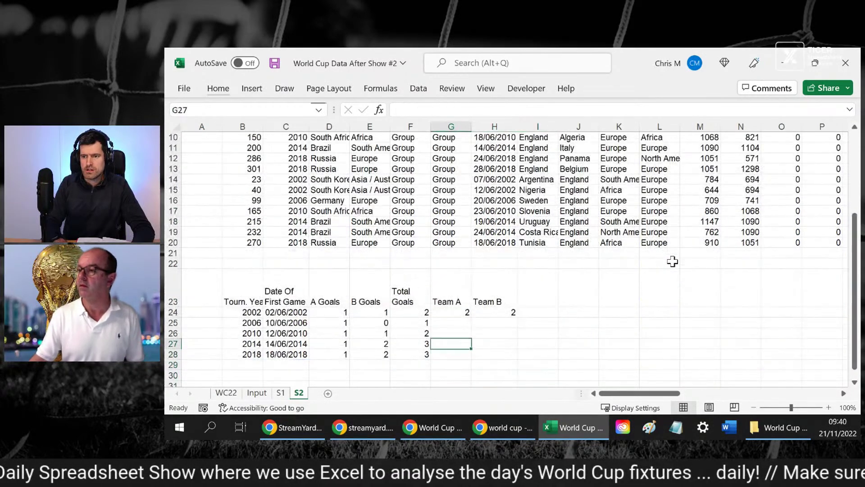
pyautogui.press('Up')
pyautogui.click(518, 110)
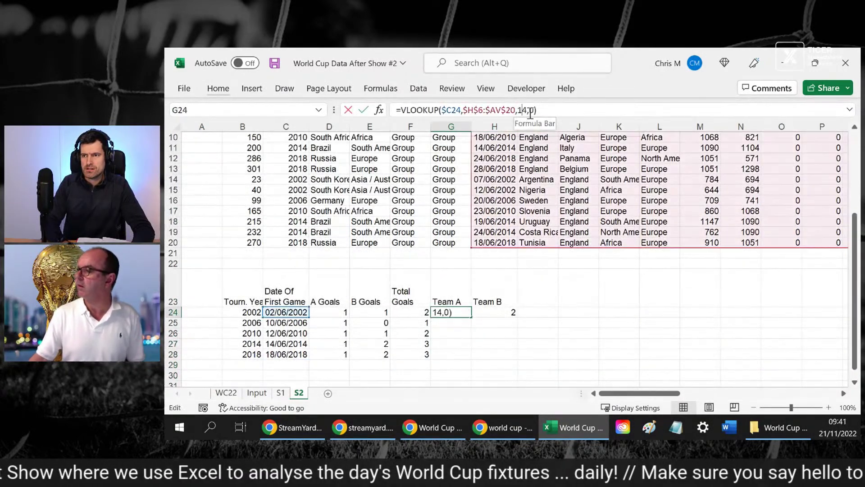
pyautogui.press('Delete')
pyautogui.press('Delete')
pyautogui.write('2')
pyautogui.hotkey('ctrl', 'Return')
# Set the column index to 3 in the Team B lookup for 2002 in H24
pyautogui.press('Right')
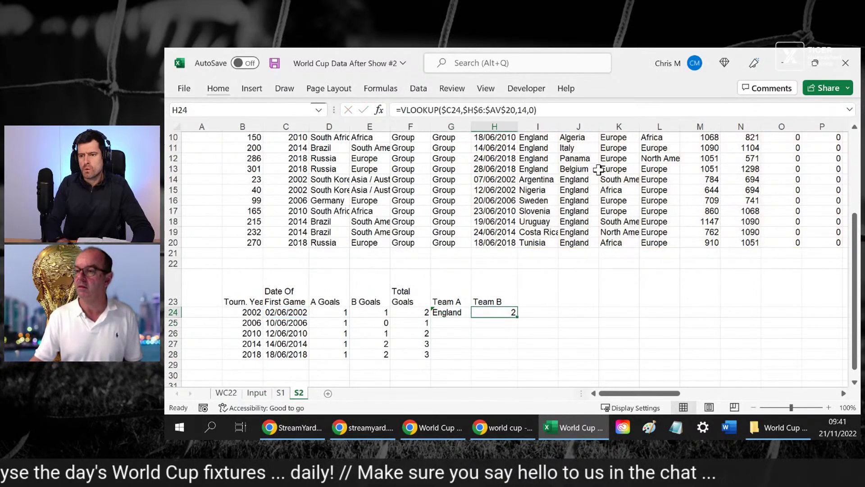
pyautogui.click(526, 111)
pyautogui.press('BackSpace')
pyautogui.press('BackSpace')
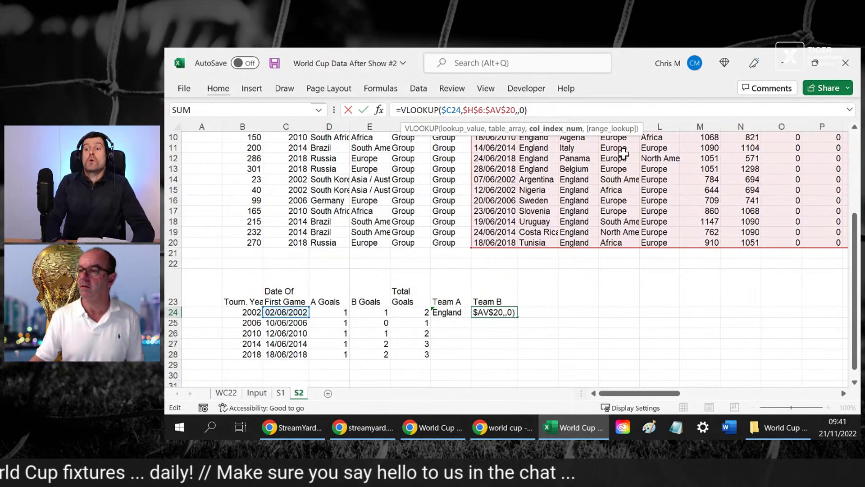
pyautogui.write('3')
pyautogui.press('Return')
# Fill the Team A and Team B lookups down from G24:H24 to row 28 for the remaining tournaments
pyautogui.press('Left')
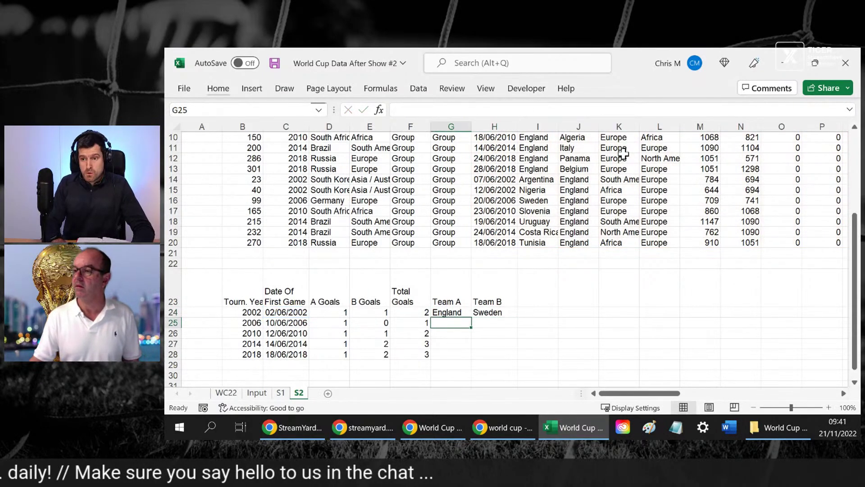
pyautogui.press('Up')
pyautogui.hotkey('shift', 'Right')
pyautogui.hotkey('shift', 'Down')
pyautogui.hotkey('shift', 'Down')
pyautogui.hotkey('shift', 'Down')
pyautogui.hotkey('shift', 'Down')
pyautogui.hotkey('ctrl', 'd')
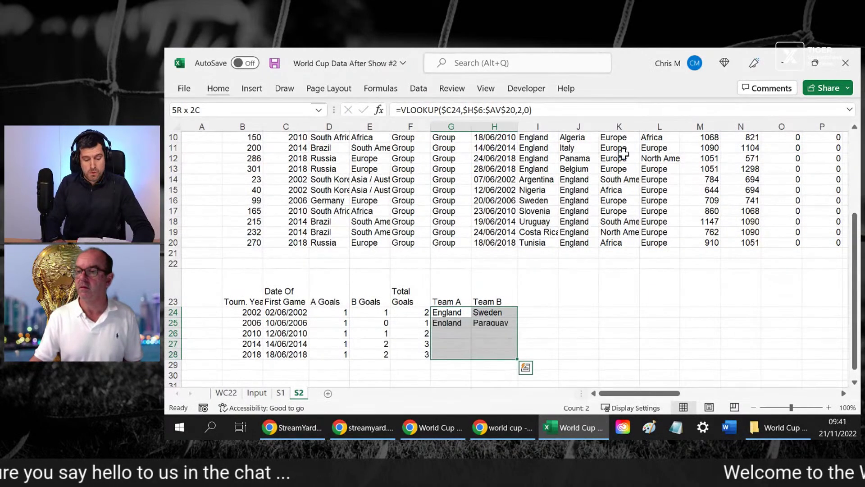
# Add the heading "England A or B" in I23, beside the Team B heading
pyautogui.press('Up')
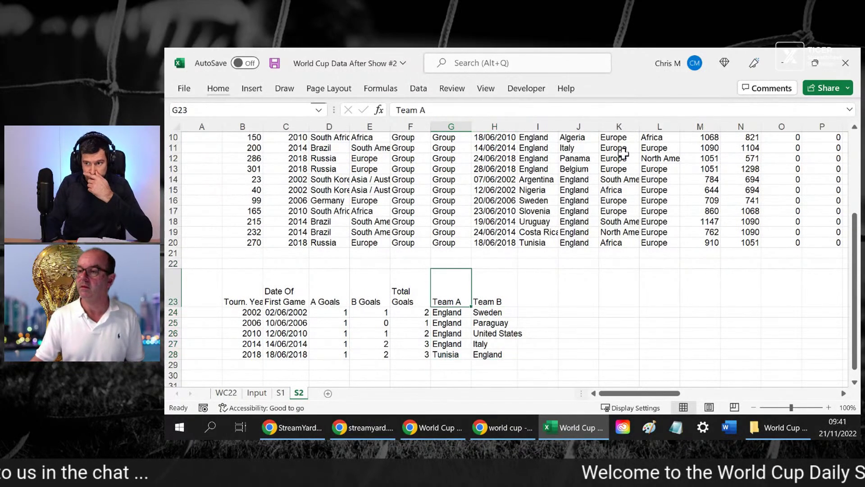
pyautogui.press('Right')
pyautogui.press('Right')
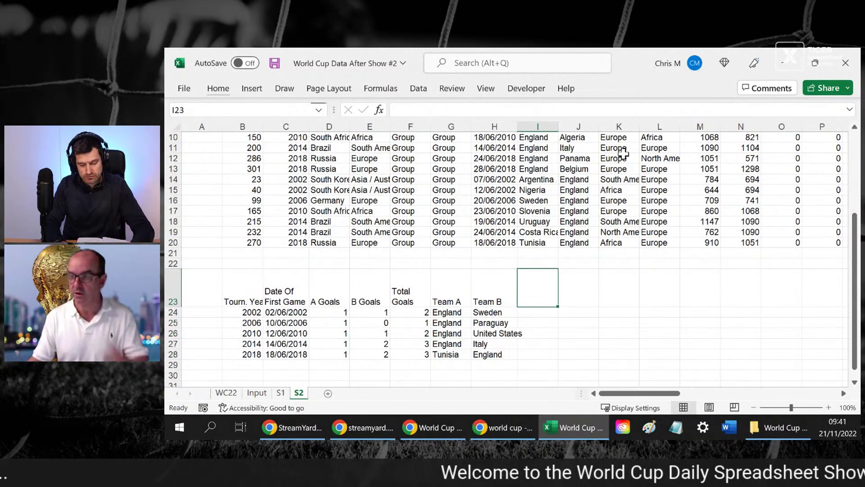
pyautogui.write('England')
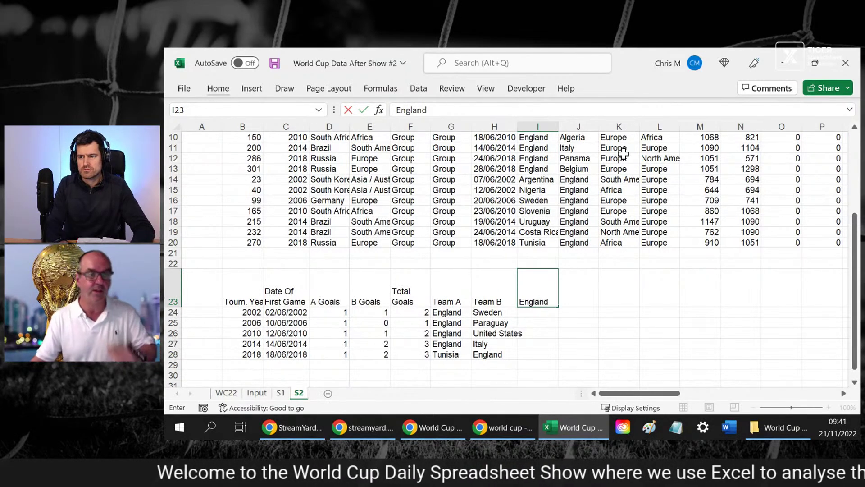
pyautogui.write('B')
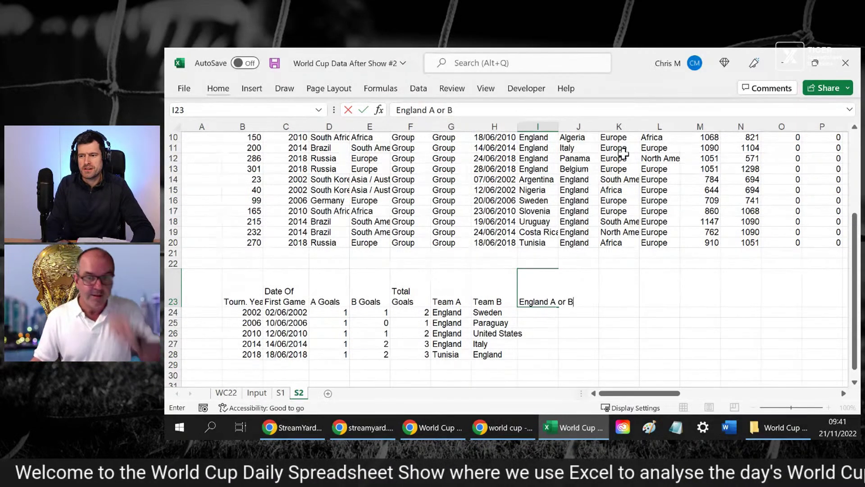
pyautogui.press('Return')
# Enter =IF(G24="England","A","B") in I24 to show whether England is Team A or Team B
pyautogui.press('Down')
pyautogui.press('Down')
pyautogui.press('Up')
pyautogui.press('Up')
pyautogui.write('=if(')
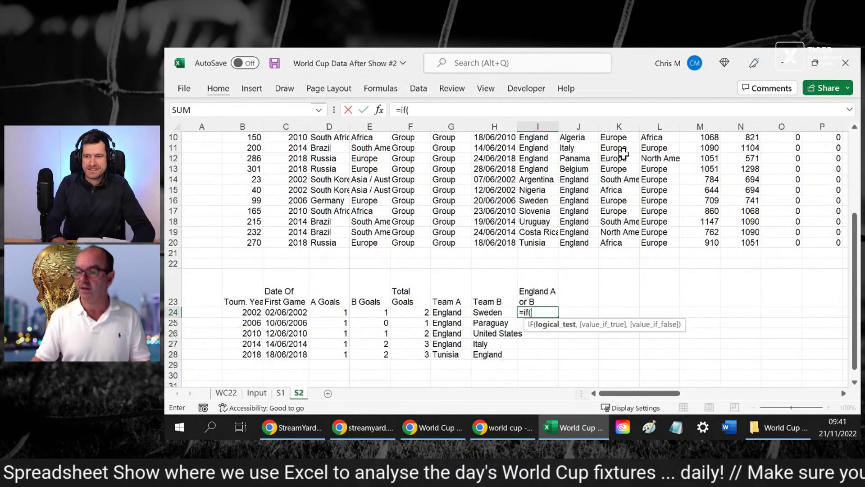
pyautogui.press('Left')
pyautogui.press('Left')
pyautogui.write('="E')
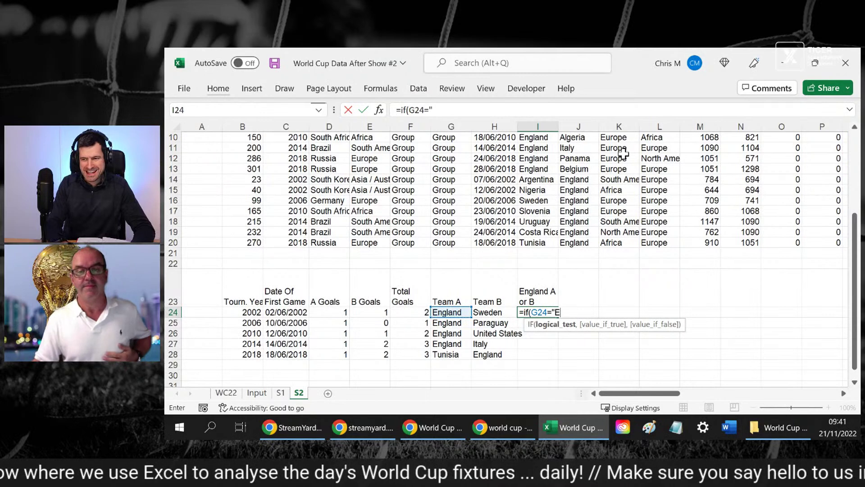
pyautogui.write('ngland","A')
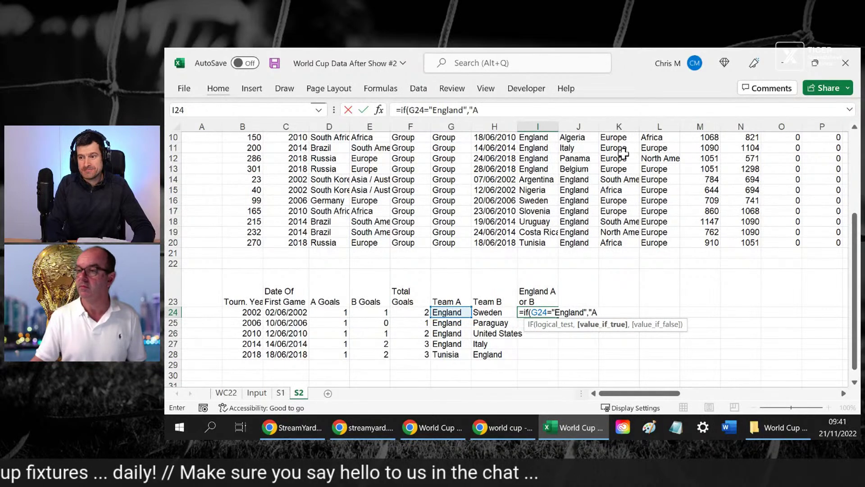
pyautogui.write('","B")')
pyautogui.press('Return')
# Fill the England A or B formula from I24 down to I28, and go to the empty heading cell J23
pyautogui.press('Up')
pyautogui.hotkey('shift', 'Down')
pyautogui.hotkey('shift', 'Down')
pyautogui.hotkey('shift', 'Down')
pyautogui.hotkey('shift', 'Down')
pyautogui.hotkey('ctrl', 'd')
pyautogui.press('Up')
pyautogui.press('Right')
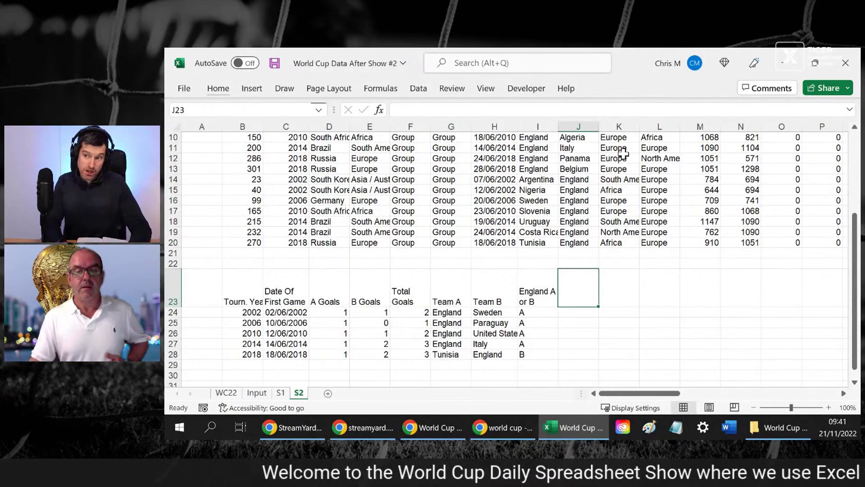
pyautogui.write('En')
pyautogui.write('g;')
pyautogui.write('land')
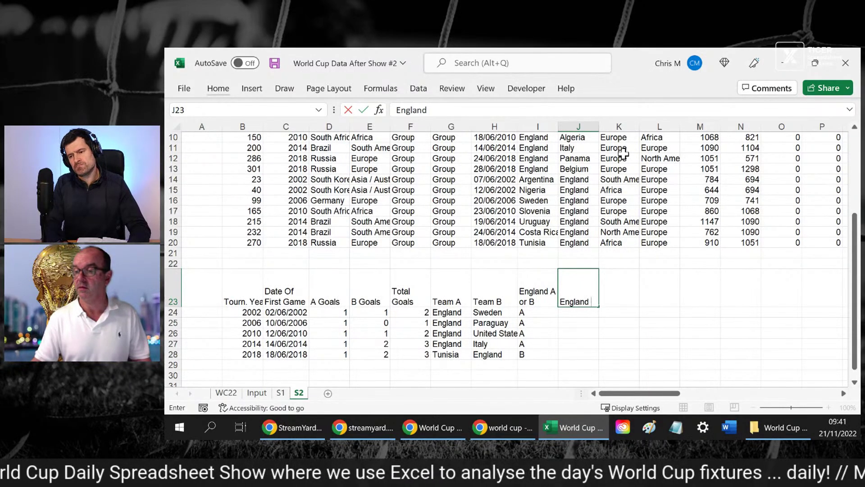
pyautogui.write(' M')
pyautogui.press('BackSpace')
pyautogui.press('BackSpace')
pyautogui.press('BackSpace')
pyautogui.press('BackSpace')
pyautogui.press('BackSpace')
pyautogui.press('BackSpace')
pyautogui.press('BackSpace')
pyautogui.press('BackSpace')
pyautogui.press('BackSpace')
# Enter the heading "Convert A or B to Value" in J23
pyautogui.write('Convert A or B')
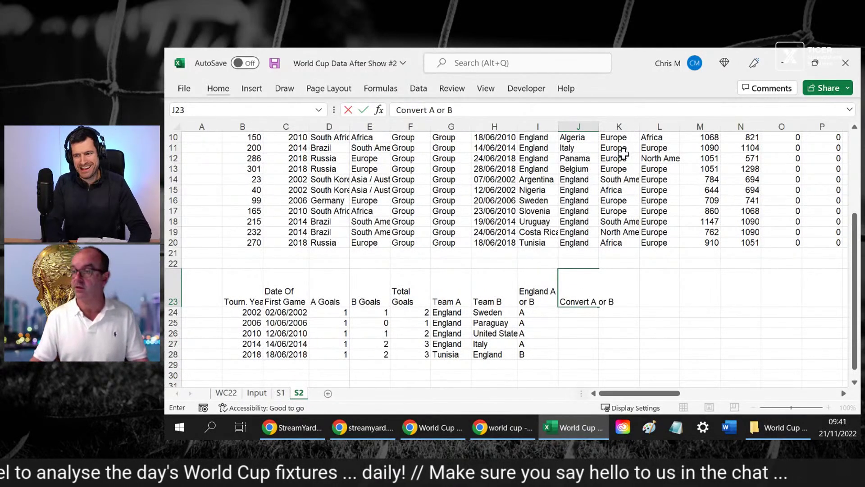
pyautogui.hotkey('ctrl', 'Return')
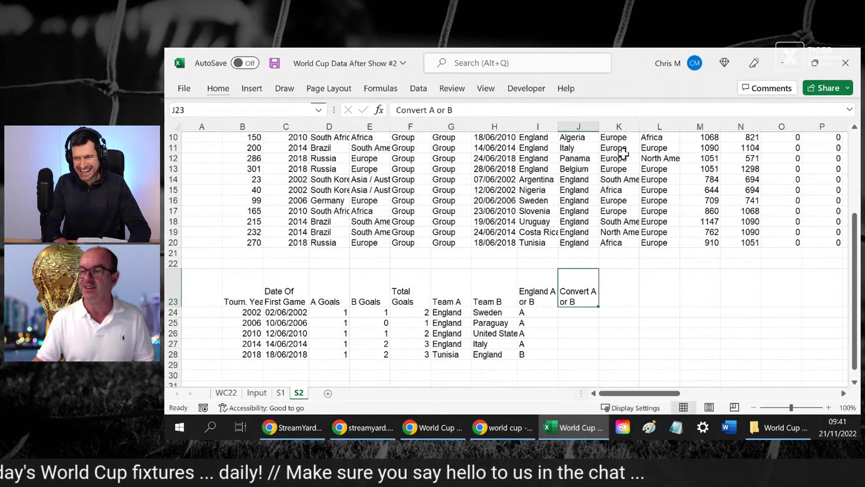
pyautogui.press('F2')
pyautogui.write('to Value')
pyautogui.press('Return')
# Enter =IF(I24="A",1,2) in J24 to convert the England A or B letter into a number
pyautogui.write('=')
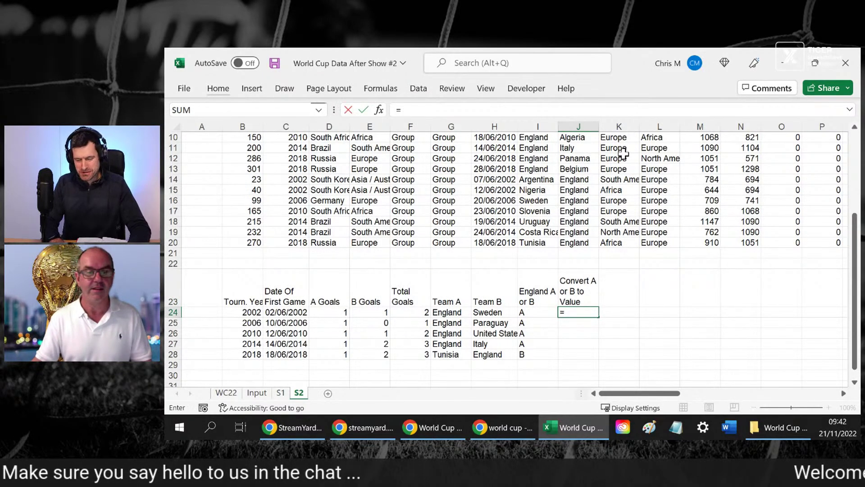
pyautogui.write('if(')
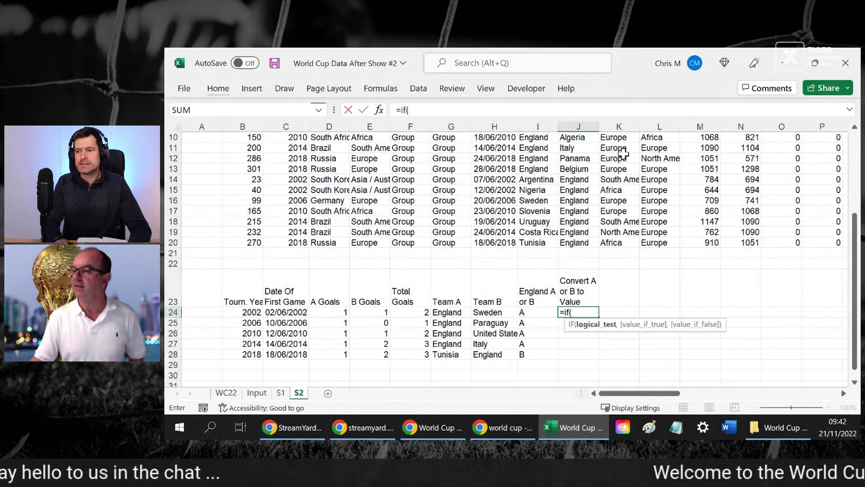
pyautogui.press('Left')
pyautogui.write('="A",1')
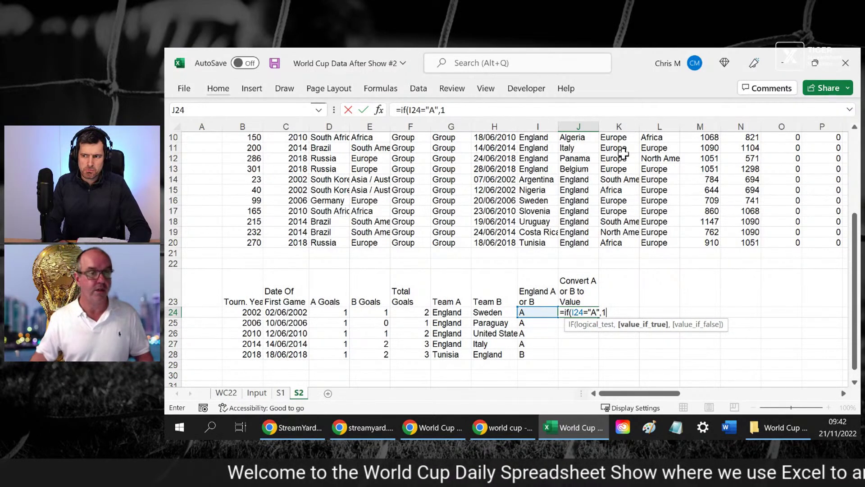
pyautogui.write(',2)')
pyautogui.press('Return')
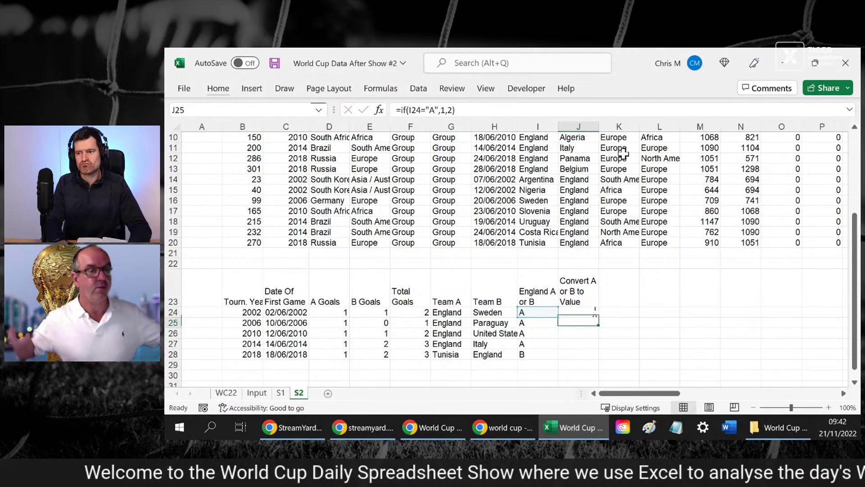
# Fill the A or B to value conversion from J24 down to J28
pyautogui.press('Up')
pyautogui.press('Down')
pyautogui.press('Up')
pyautogui.hotkey('shift', 'Down')
pyautogui.hotkey('shift', 'Down')
pyautogui.hotkey('shift', 'Down')
pyautogui.hotkey('shift', 'Down')
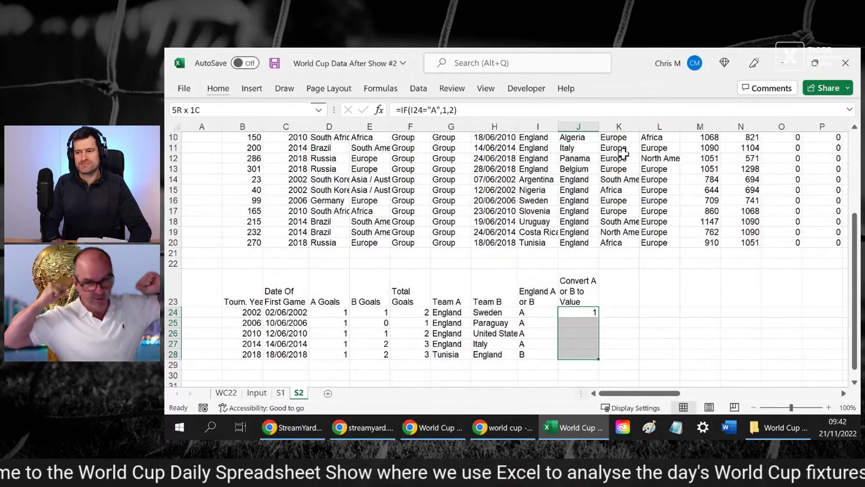
pyautogui.hotkey('ctrl', 'd')
pyautogui.press('Down')
pyautogui.press('Down')
pyautogui.press('Down')
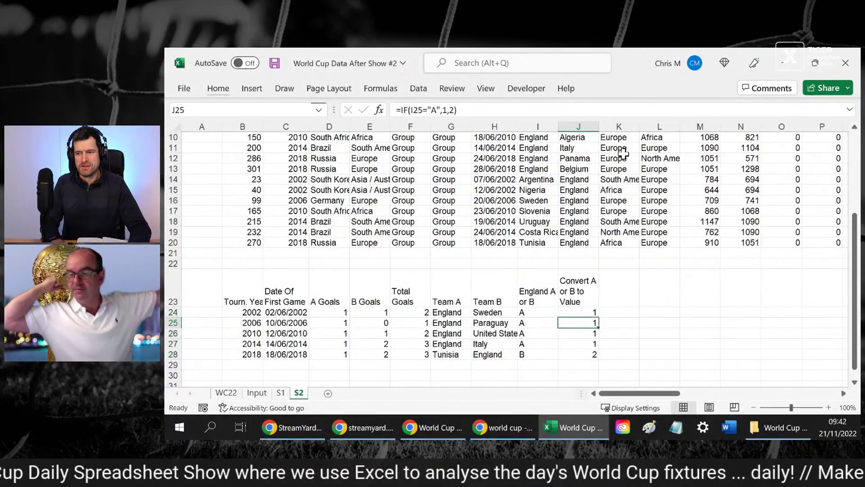
# Enter the heading "England Goals" in K23
pyautogui.press('Left')
pyautogui.press('Left')
pyautogui.press('Up')
pyautogui.press('Up')
pyautogui.press('Up')
pyautogui.press('Up')
pyautogui.press('Right')
pyautogui.press('Right')
pyautogui.press('Right')
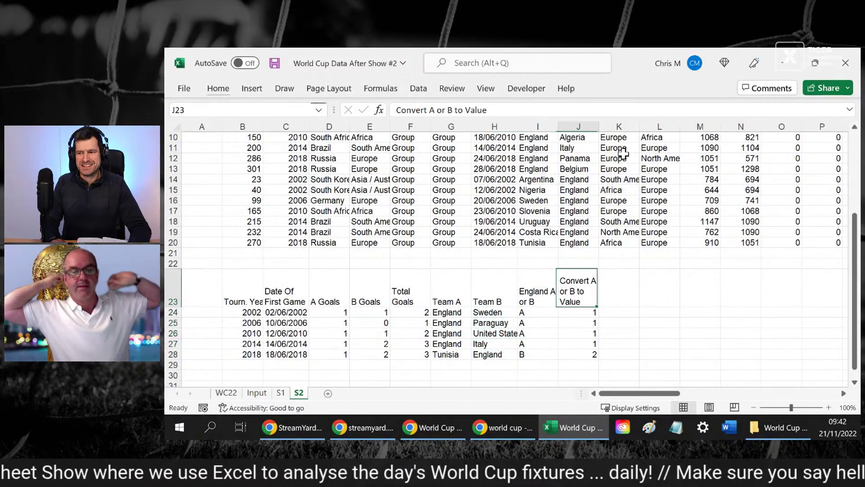
pyautogui.write('REng')
pyautogui.press('BackSpace')
pyautogui.press('BackSpace')
pyautogui.press('BackSpace')
pyautogui.press('BackSpace')
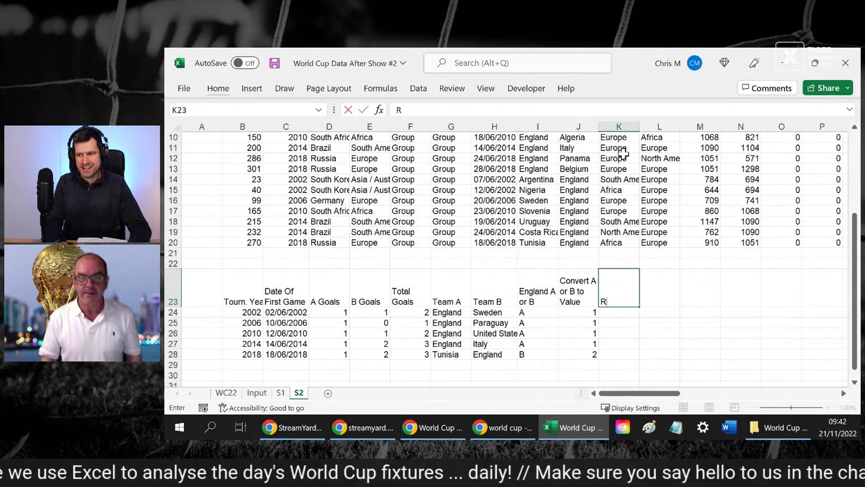
pyautogui.write('Eng')
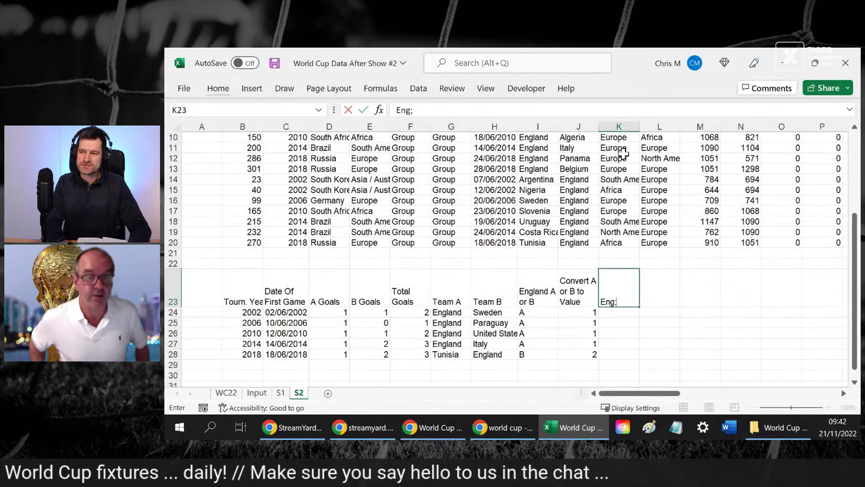
pyautogui.write('land Goals')
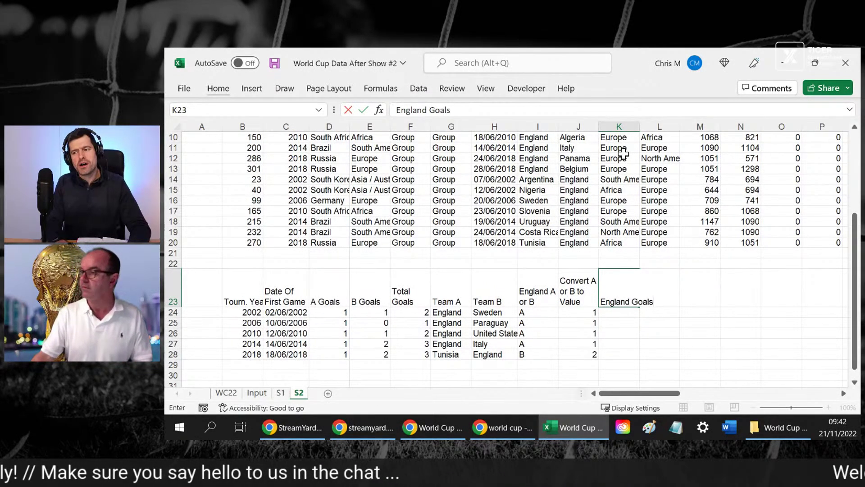
pyautogui.press('Return')
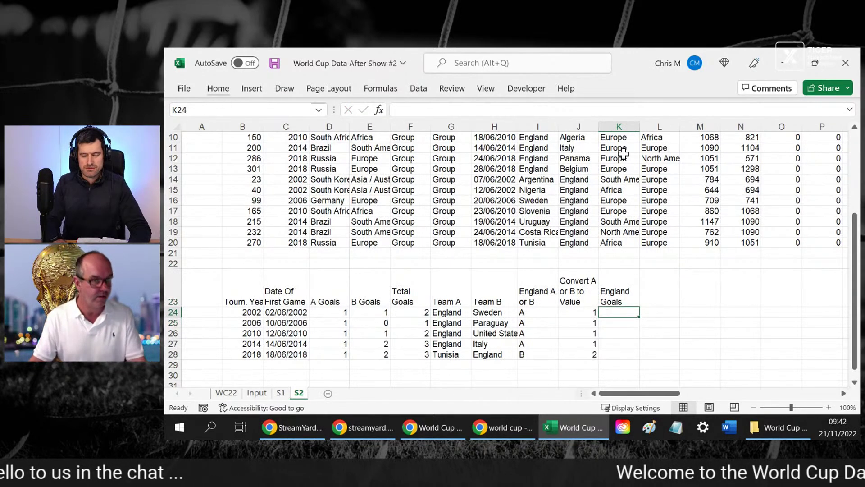
# Enter =OFFSET(C24,0,J24) in K24 to pick England's goals using the A or B value
pyautogui.write('=')
pyautogui.press('Left')
pyautogui.press('Left')
pyautogui.press('Left')
pyautogui.press('Left')
pyautogui.press('Left')
pyautogui.press('Left')
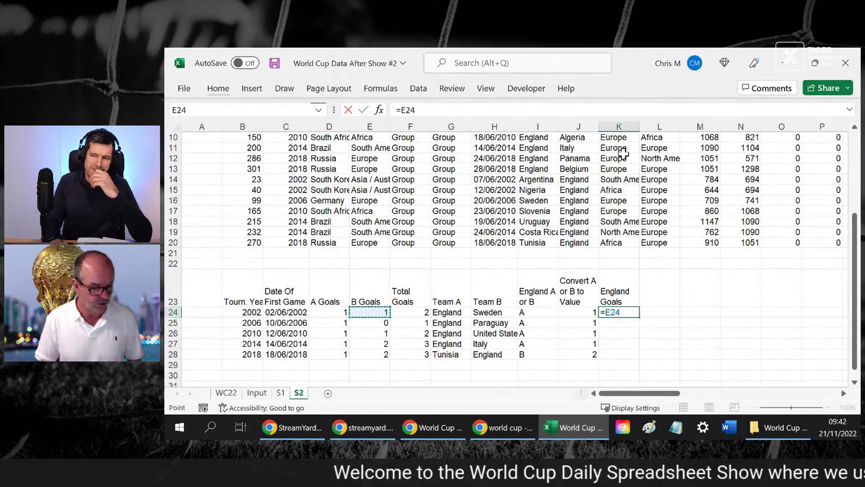
pyautogui.press('Left')
pyautogui.press('Left')
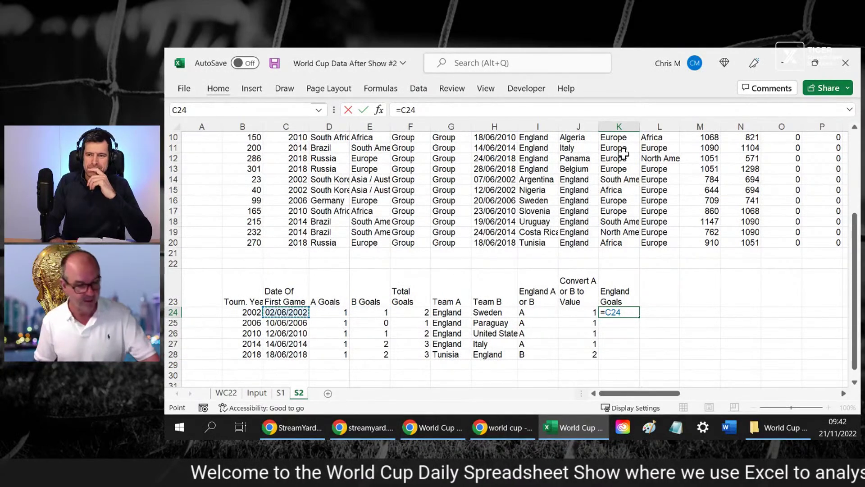
pyautogui.press('BackSpace')
pyautogui.press('BackSpace')
pyautogui.press('BackSpace')
pyautogui.write('pffs')
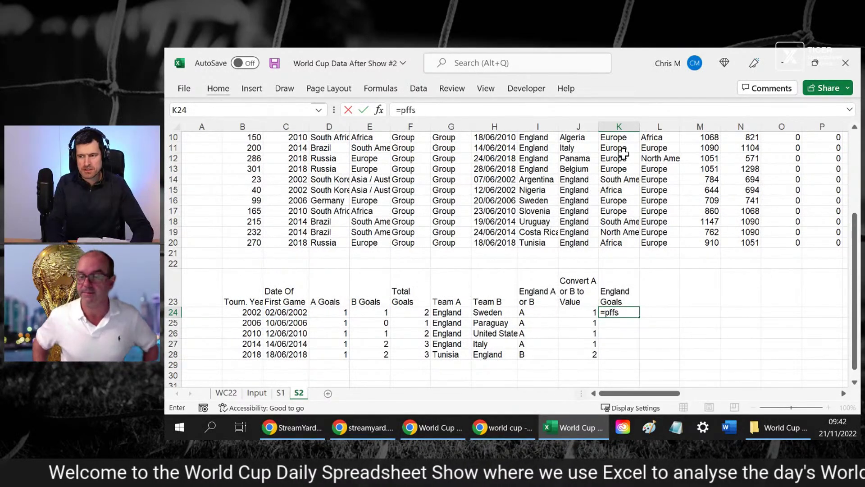
pyautogui.press('BackSpace')
pyautogui.press('BackSpace')
pyautogui.press('BackSpace')
pyautogui.write('offset*')
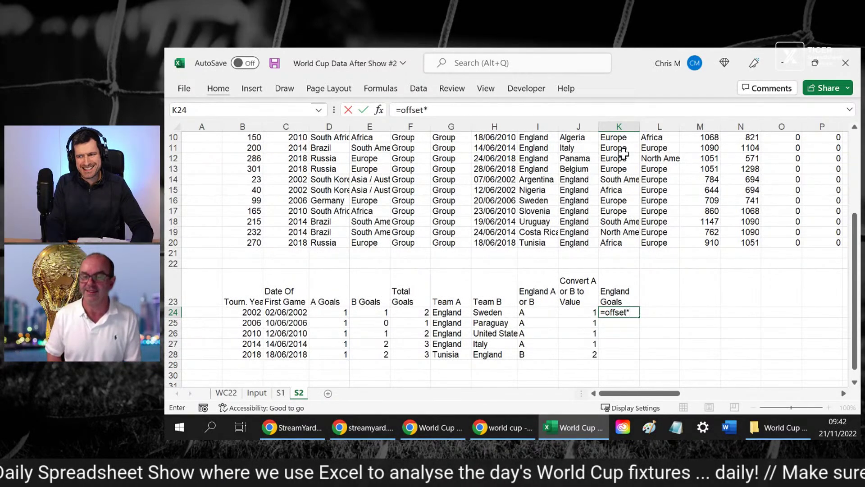
pyautogui.press('BackSpace')
pyautogui.write('(')
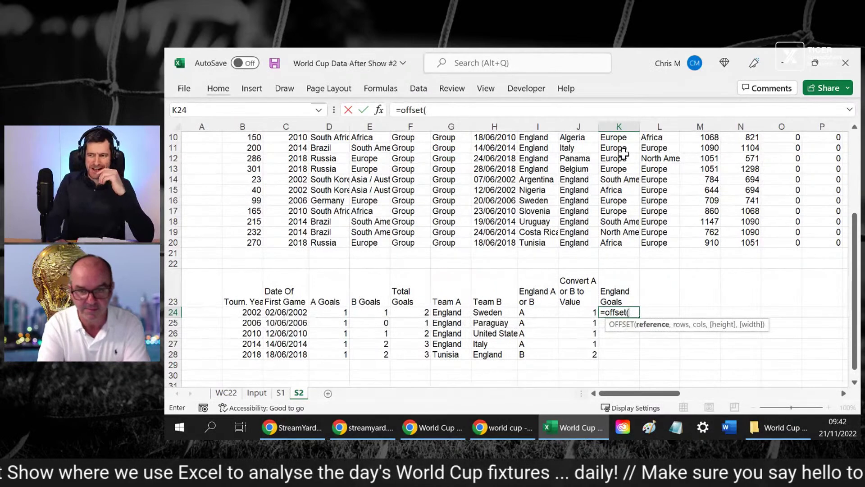
pyautogui.press('Left')
pyautogui.press('Left')
pyautogui.press('Left')
pyautogui.press('Left')
pyautogui.press('Left')
pyautogui.press('Left')
pyautogui.press('Left')
pyautogui.press('Left')
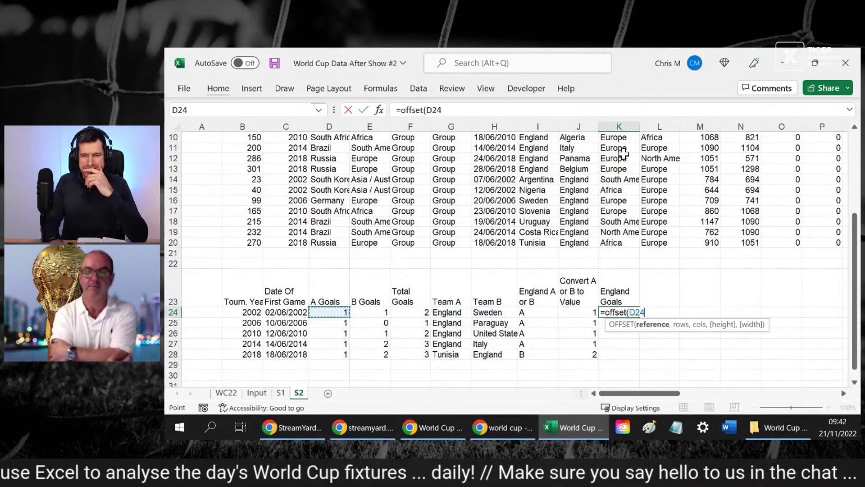
pyautogui.write(',0,')
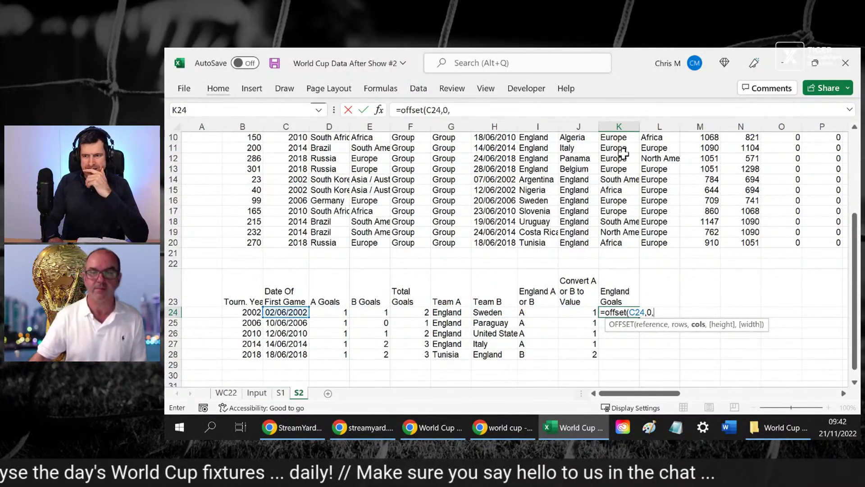
pyautogui.press('Left')
pyautogui.write(')')
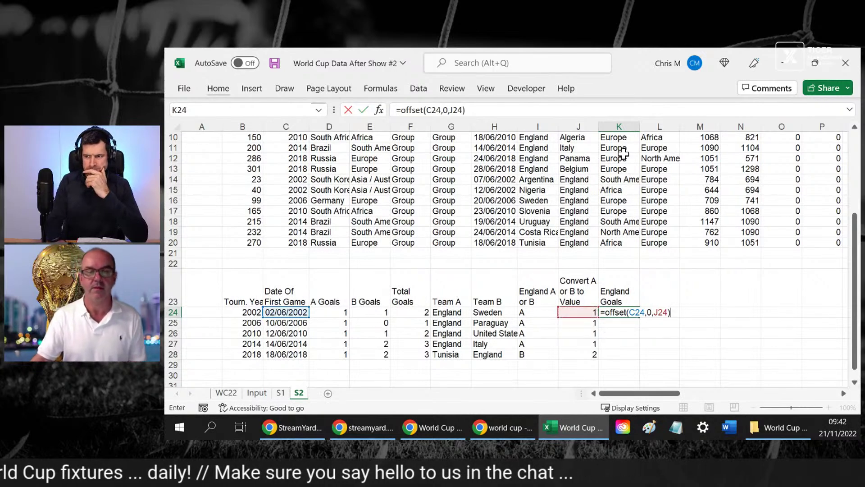
pyautogui.press('Return')
# Fill the England Goals formula from K24 down to K28
pyautogui.press('Up')
pyautogui.hotkey('shift', 'Down')
pyautogui.hotkey('shift', 'Down')
pyautogui.hotkey('shift', 'Down')
pyautogui.hotkey('shift', 'Down')
pyautogui.hotkey('ctrl', 'd')
pyautogui.press('Down')
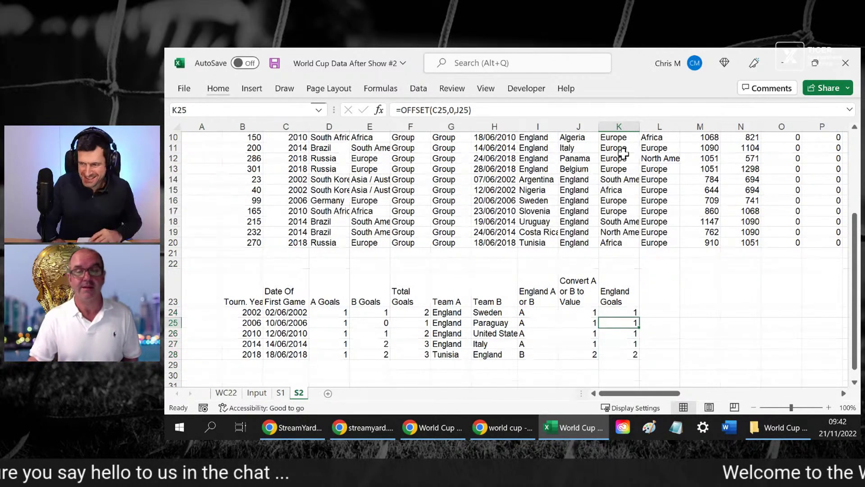
# Check the filled England Goals formulas down to K28 against the A Goals and B Goals columns
pyautogui.press('Down')
pyautogui.press('Down')
pyautogui.press('Down')
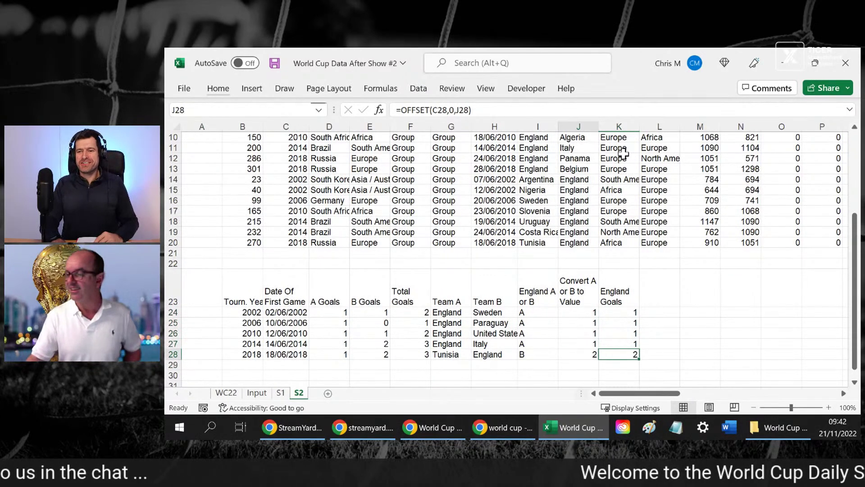
pyautogui.press('Left')
pyautogui.press('Left')
pyautogui.press('Left')
pyautogui.press('Left')
pyautogui.press('Left')
pyautogui.press('Left')
pyautogui.press('Up')
pyautogui.press('Up')
pyautogui.press('Up')
pyautogui.press('Up')
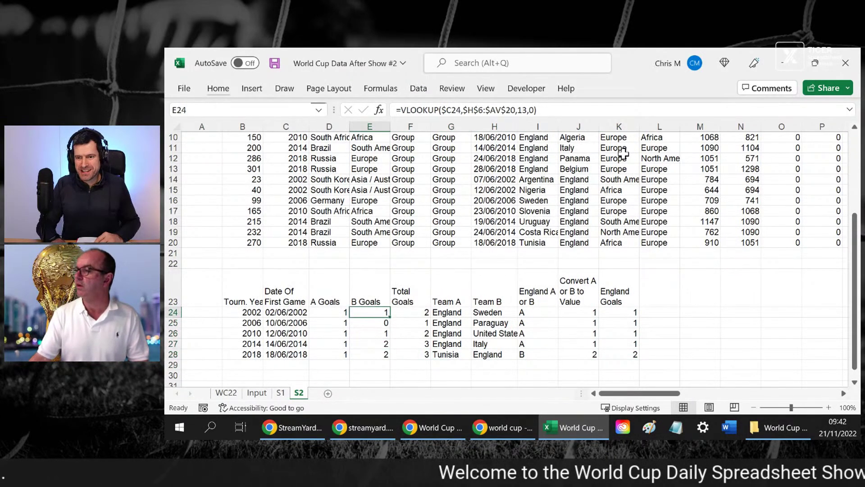
pyautogui.press('Left')
pyautogui.press('Down')
pyautogui.press('Up')
pyautogui.press('Down')
pyautogui.press('Up')
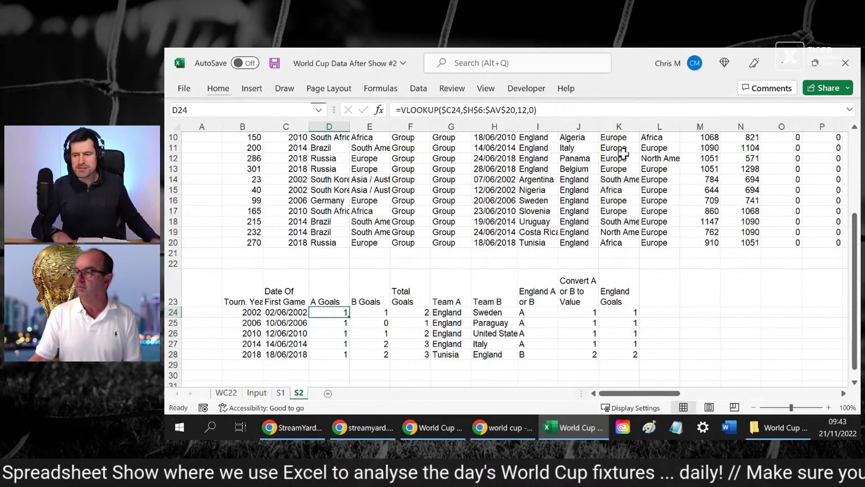
pyautogui.press('Up')
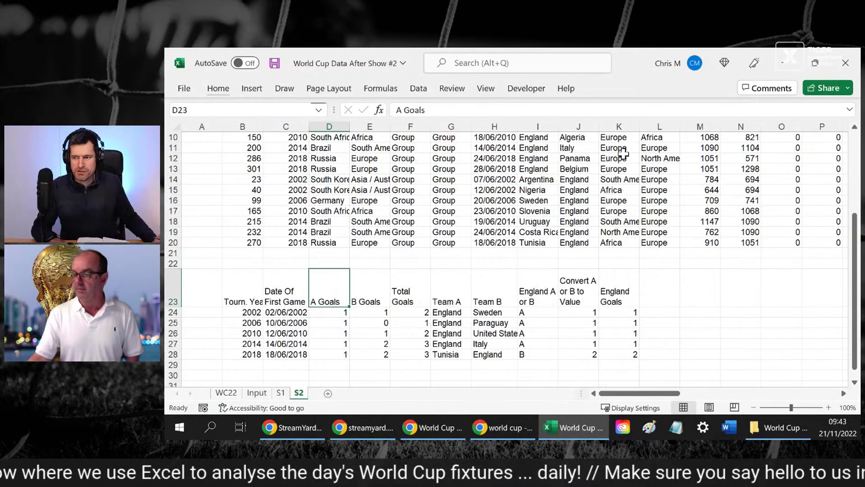
# Examine the A or B conversion values in column J alongside the England Goals for 2014 and 2018
pyautogui.press('Right')
pyautogui.press('Right')
pyautogui.press('Right')
pyautogui.press('Right')
pyautogui.press('Right')
pyautogui.press('Right')
pyautogui.press('Down')
pyautogui.press('Down')
pyautogui.press('Down')
pyautogui.press('Down')
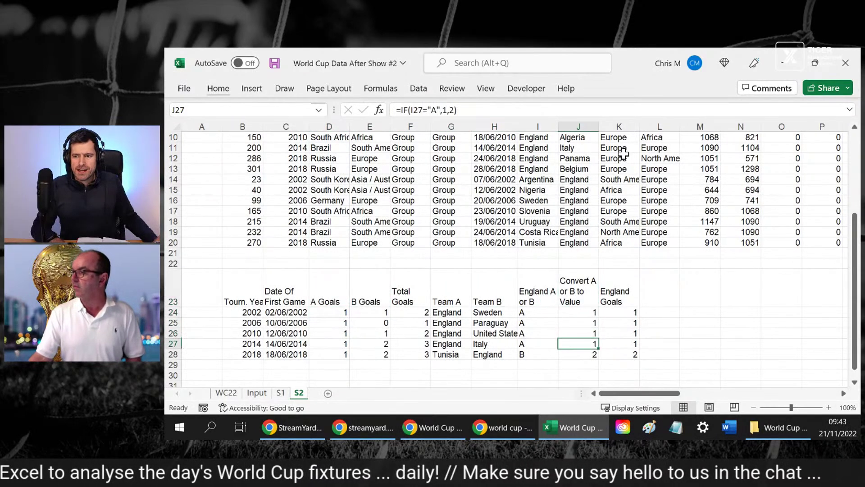
pyautogui.press('Down')
pyautogui.press('Right')
pyautogui.press('Up')
# Test the England Goals formula by overwriting the 2014 A Goals in D27 with 5, and undo the change
pyautogui.press('Left')
pyautogui.press('Left')
pyautogui.press('Left')
pyautogui.press('Left')
pyautogui.press('Left')
pyautogui.press('Left')
pyautogui.press('Left')
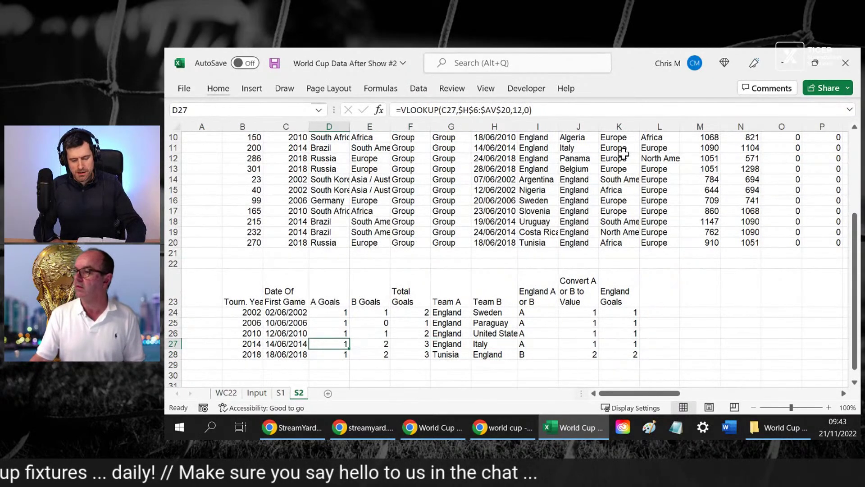
pyautogui.write('5')
pyautogui.hotkey('ctrl', 'Return')
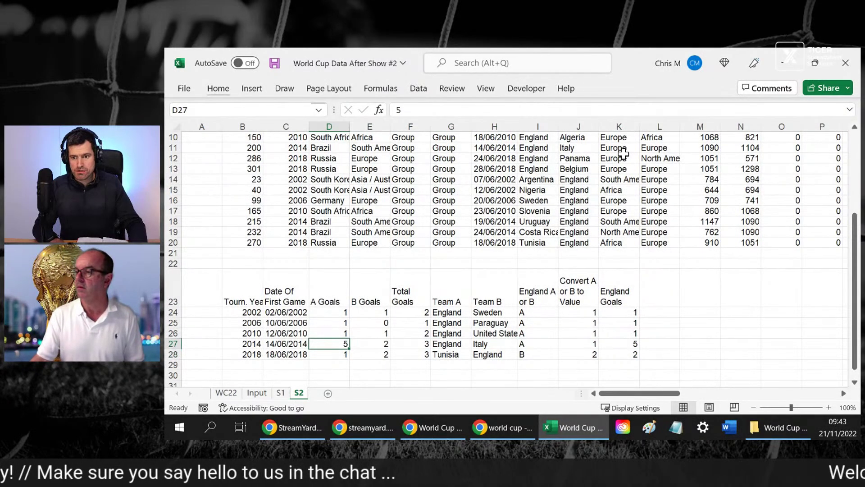
pyautogui.hotkey('ctrl', 'z')
# Test the England Goals formula by overwriting the 2018 B Goals in E28 with 5, and undo the change
pyautogui.press('Down')
pyautogui.press('Right')
pyautogui.write('5')
pyautogui.hotkey('ctrl', 'Return')
pyautogui.hotkey('ctrl', 'z')
# Review the England Goals column from the K23 heading through the OFFSET results in K24:K28
pyautogui.press('Up')
pyautogui.press('Up')
pyautogui.press('Up')
pyautogui.press('Up')
pyautogui.press('Up')
pyautogui.press('Up')
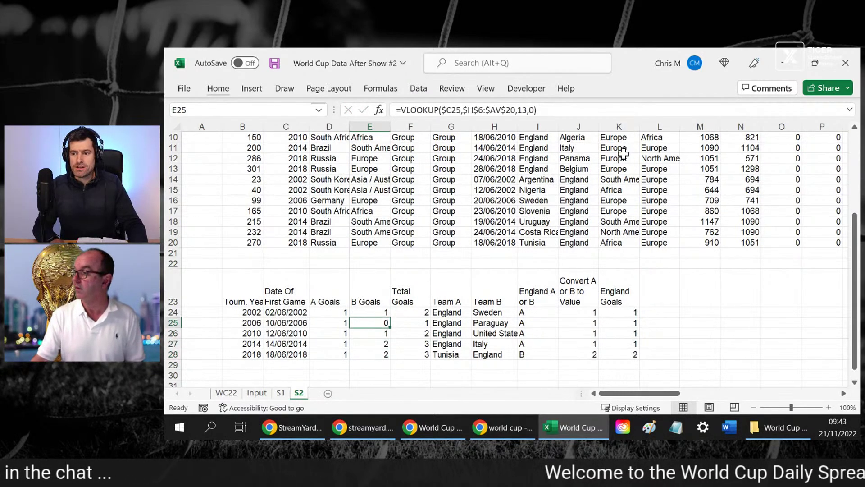
pyautogui.press('Right')
pyautogui.press('Right')
pyautogui.press('Right')
pyautogui.press('Right')
pyautogui.press('Right')
pyautogui.press('Right')
pyautogui.press('Down')
pyautogui.press('Down')
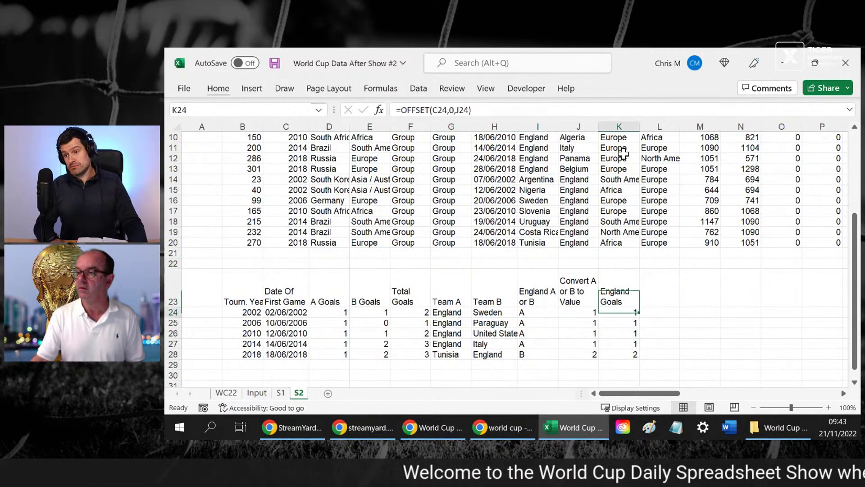
pyautogui.hotkey('shift', 'Down')
pyautogui.hotkey('shift', 'Down')
pyautogui.hotkey('shift', 'Down')
pyautogui.hotkey('shift', 'Down')
pyautogui.press('Up')
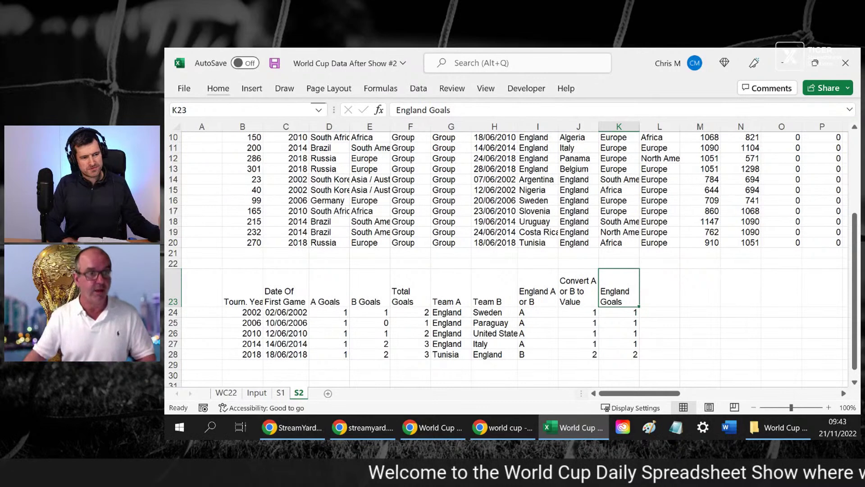
# Switch to StreamYard, return to the Excel workbook, and select the England Goals in K24:K28 to view their summary statistics
pyautogui.click(292, 427)
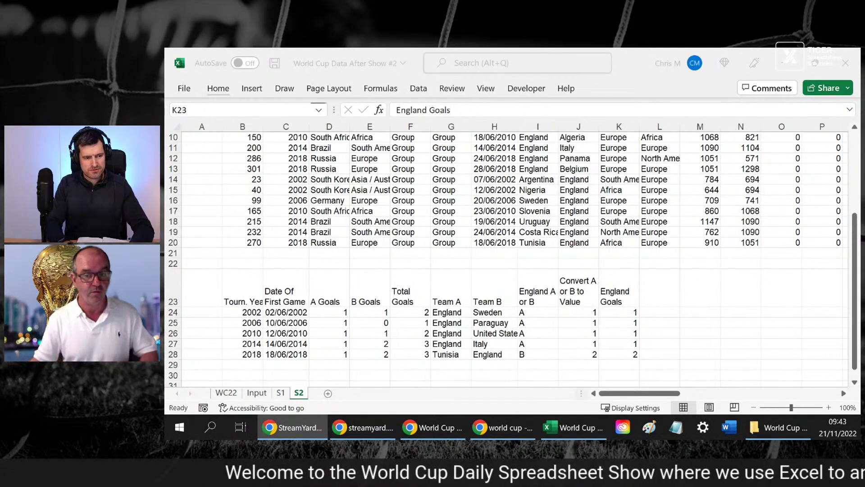
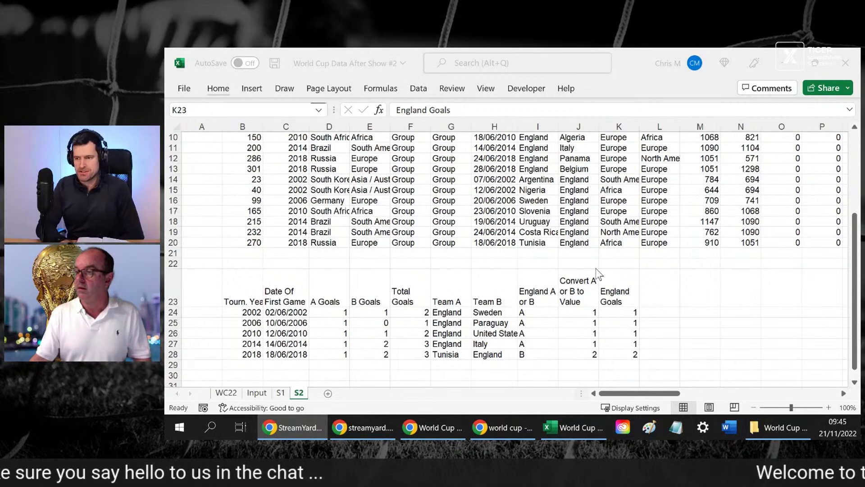
pyautogui.click(614, 275)
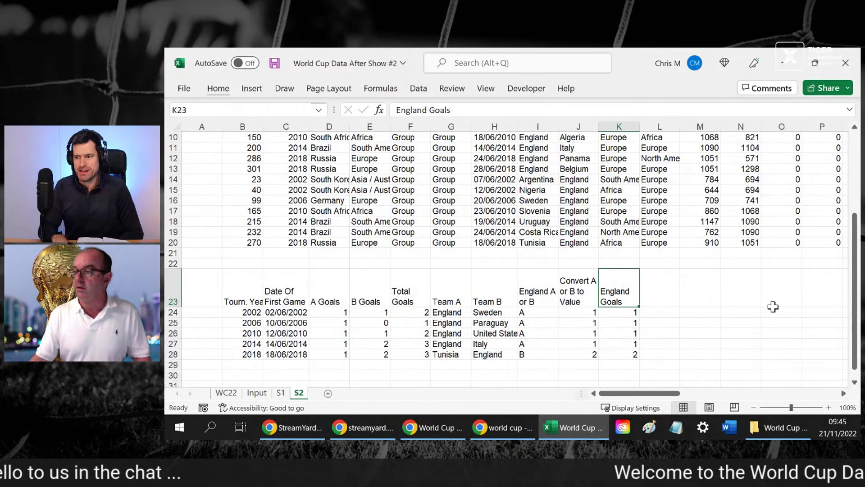
pyautogui.press('Down')
pyautogui.hotkey('shift', 'Down')
pyautogui.hotkey('shift', 'Down')
pyautogui.hotkey('shift', 'Down')
pyautogui.hotkey('shift', 'Down')
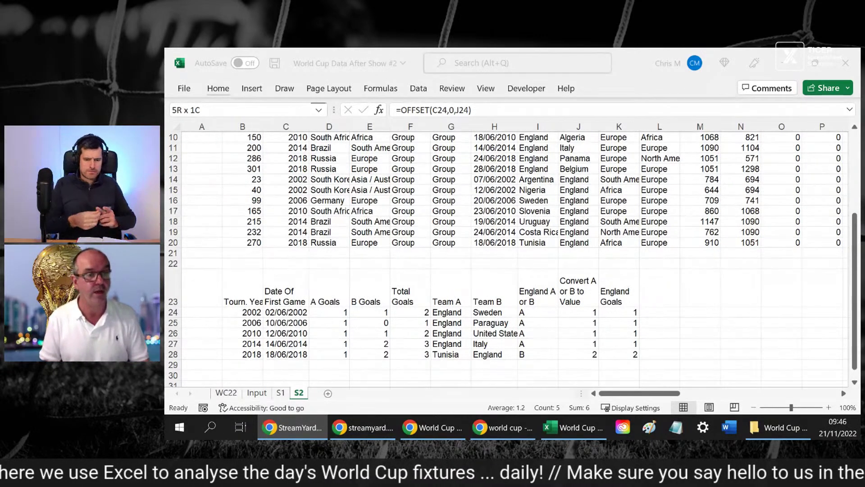
# Return to the Excel workbook and save it
pyautogui.click(232, 188)
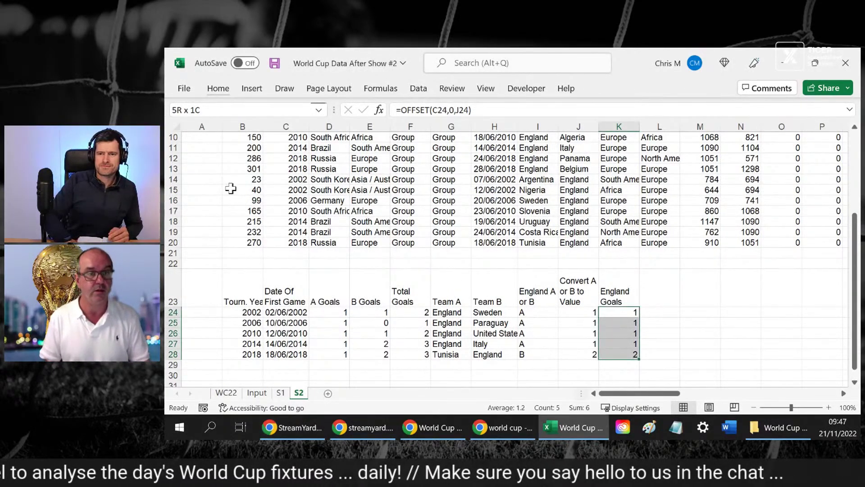
pyautogui.click(232, 188)
pyautogui.hotkey('ctrl', 's')
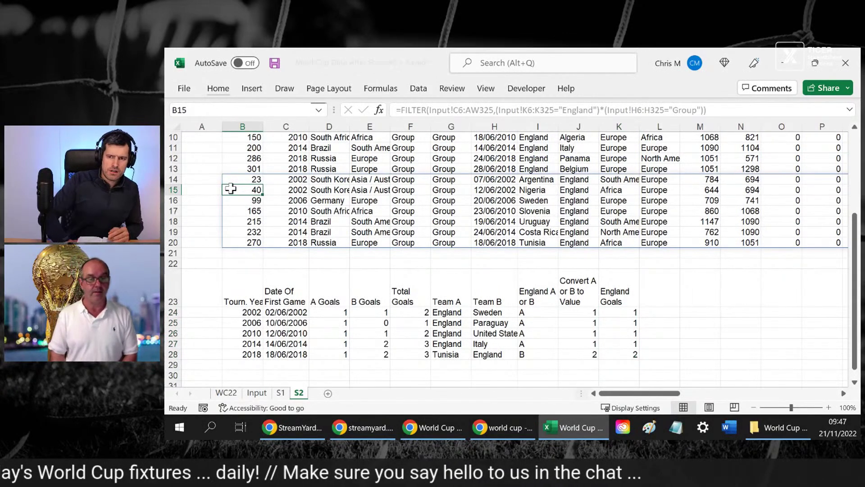
# Review the filtered England matches and the first-game summary below them, including the tournament year formula in B24
pyautogui.click(251, 264)
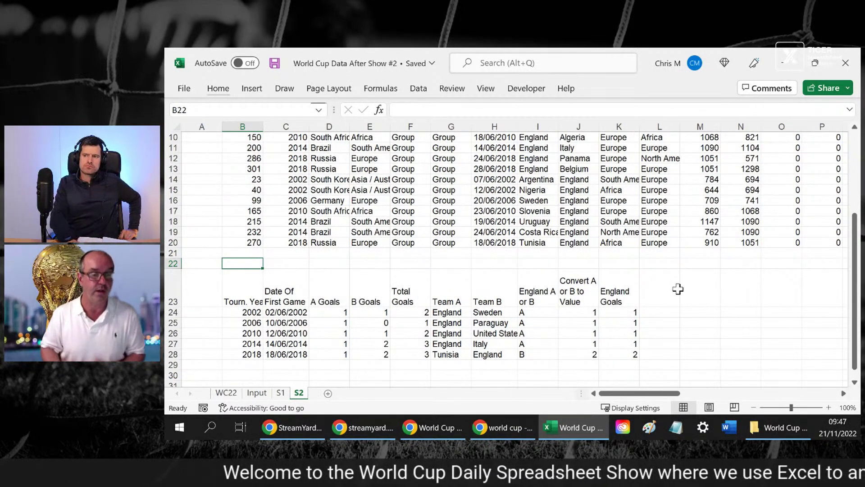
pyautogui.click(624, 285)
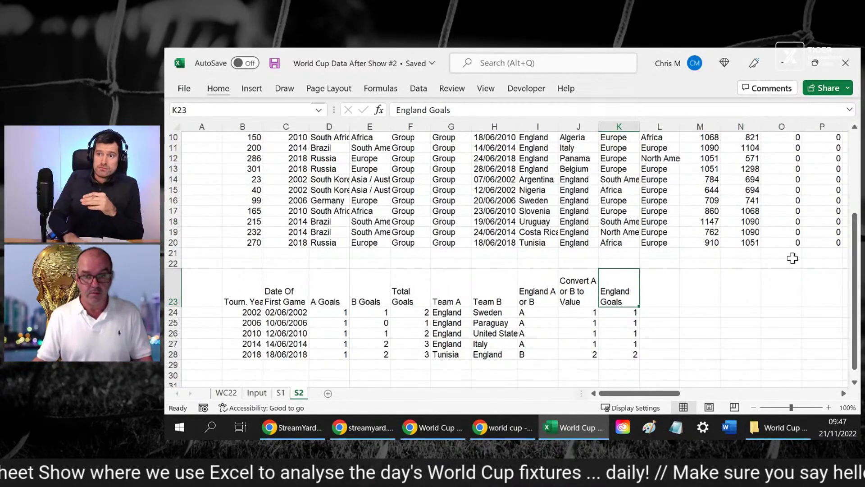
pyautogui.scroll(3, 512, 250)
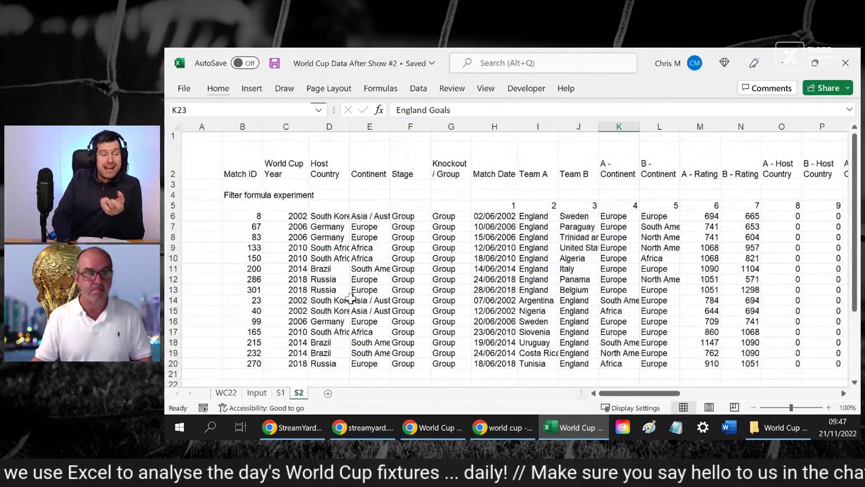
pyautogui.scroll(-3, 350, 297)
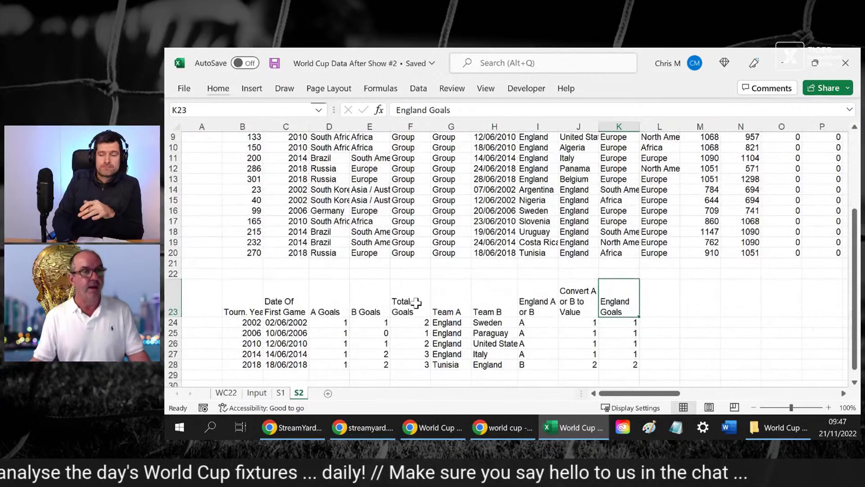
pyautogui.scroll(-2, 413, 301)
pyautogui.click(232, 266)
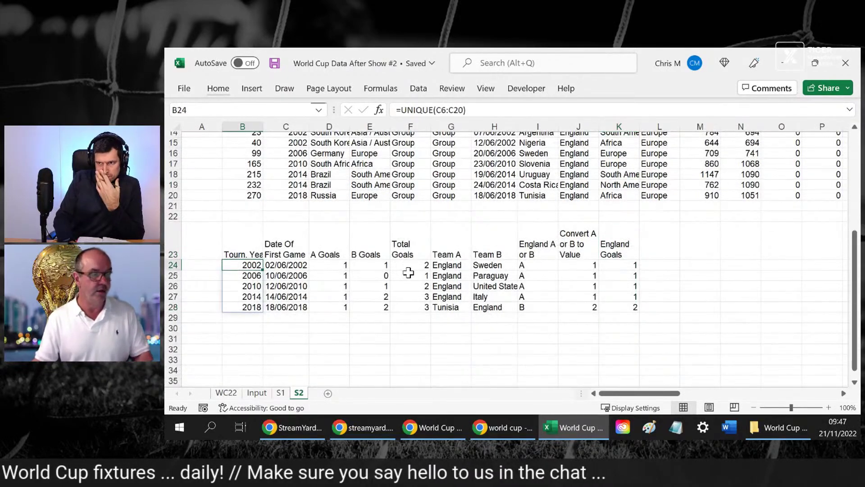
# Review the MINIFS formulas for the Date Of First Game in C24:C28 against the filtered England matches above
pyautogui.press('Right')
pyautogui.press('Down')
pyautogui.press('Down')
pyautogui.press('Down')
pyautogui.press('Down')
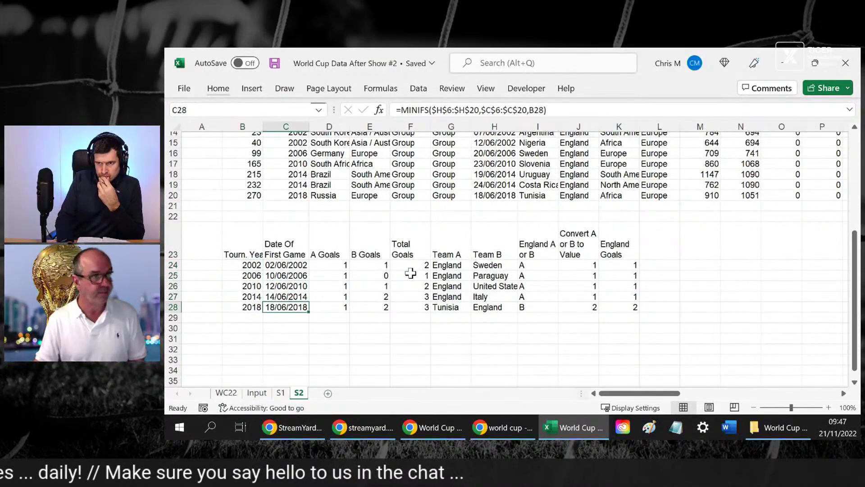
pyautogui.press('Up')
pyautogui.press('Up')
pyautogui.press('Up')
pyautogui.press('Up')
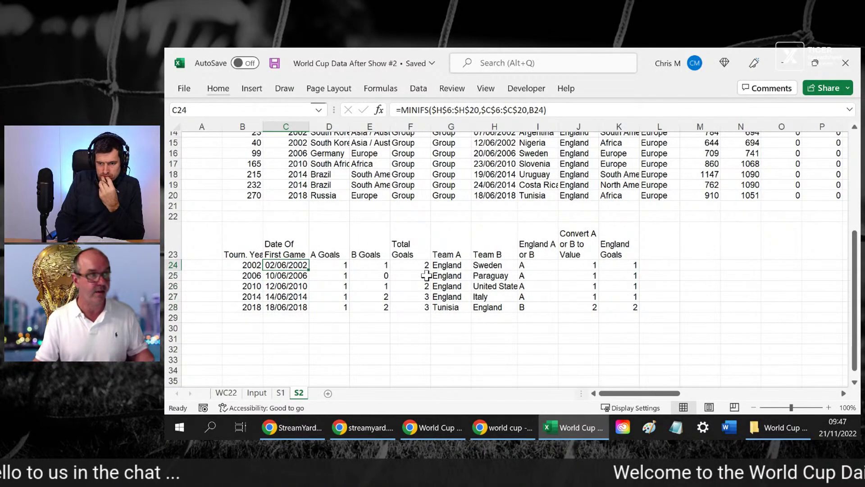
pyautogui.scroll(5, 427, 276)
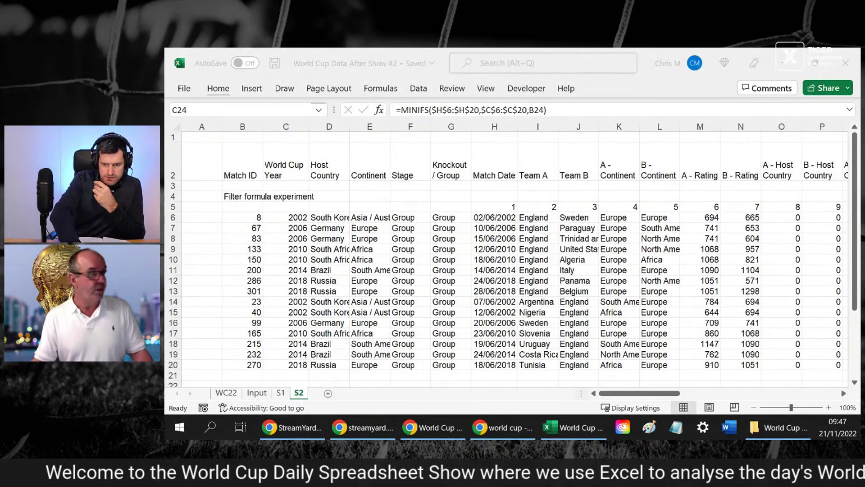
# Check the World Cup fixtures in the browser, return to the Excel workbook, and examine the FILTER formula in B6
pyautogui.hotkey('alt', 'Tab')
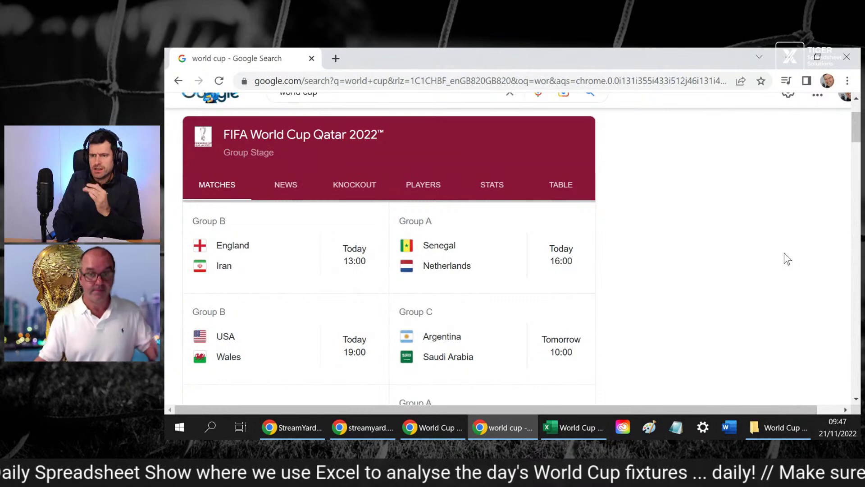
pyautogui.click(797, 57)
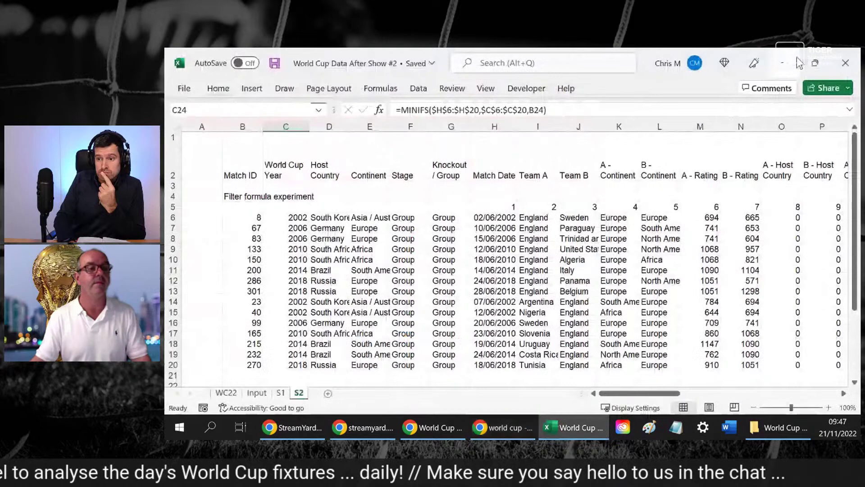
pyautogui.click(273, 207)
pyautogui.click(239, 219)
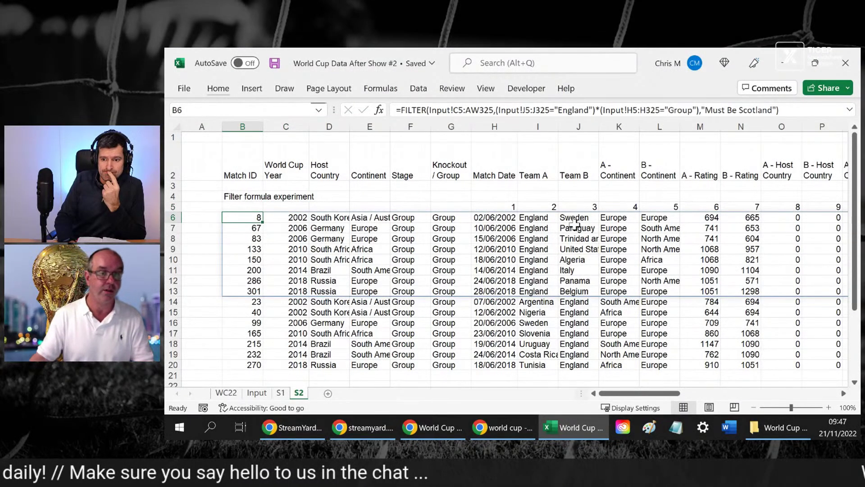
# Open sheet S1 and examine the Total Group Games formulas across row 17
pyautogui.click(280, 393)
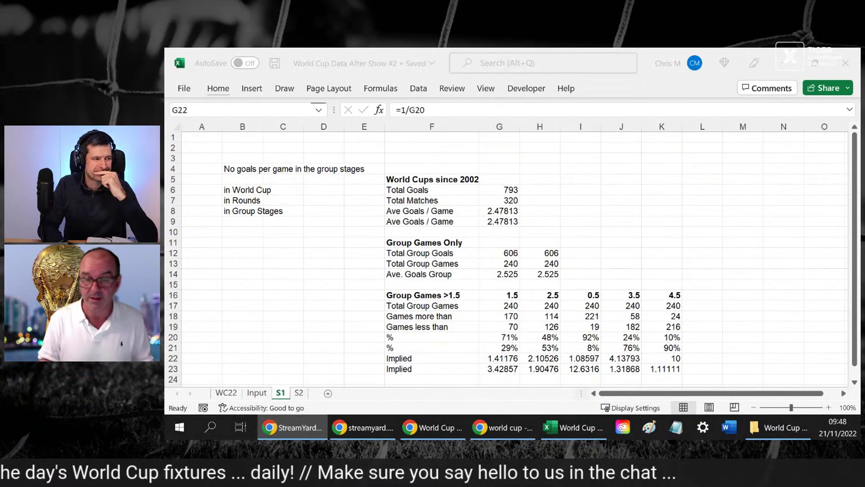
pyautogui.click(616, 179)
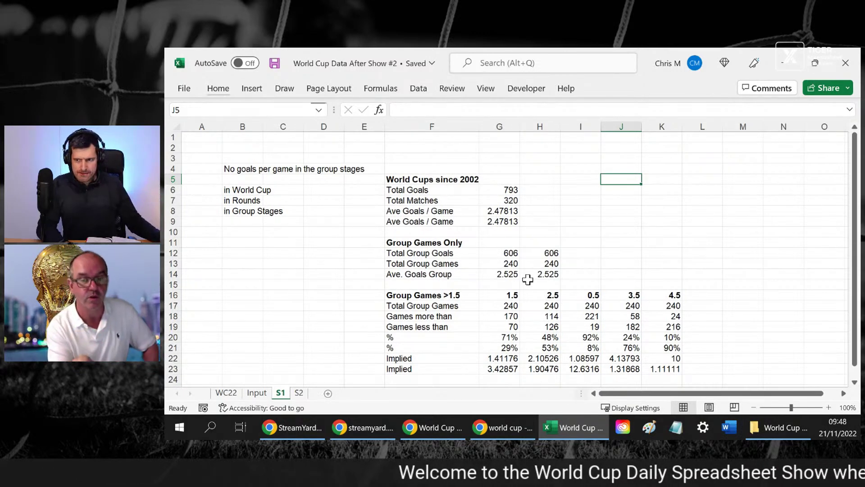
pyautogui.click(494, 304)
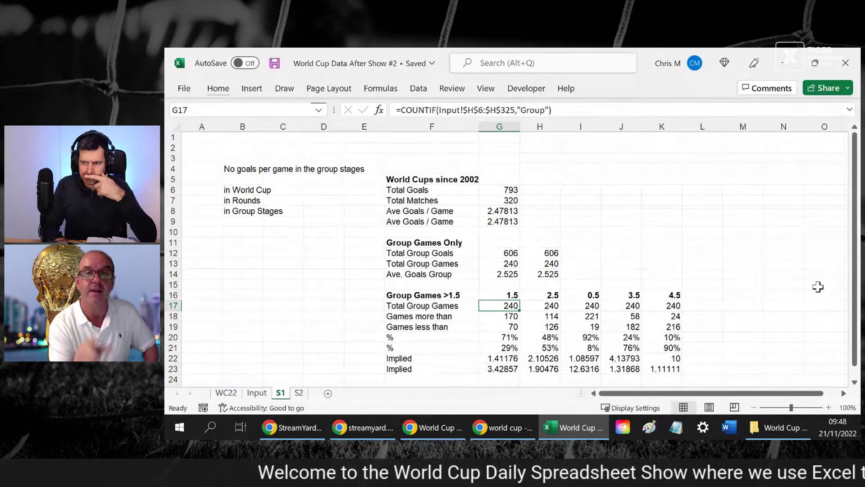
pyautogui.press('Right')
pyautogui.press('Right')
pyautogui.press('Right')
pyautogui.press('Right')
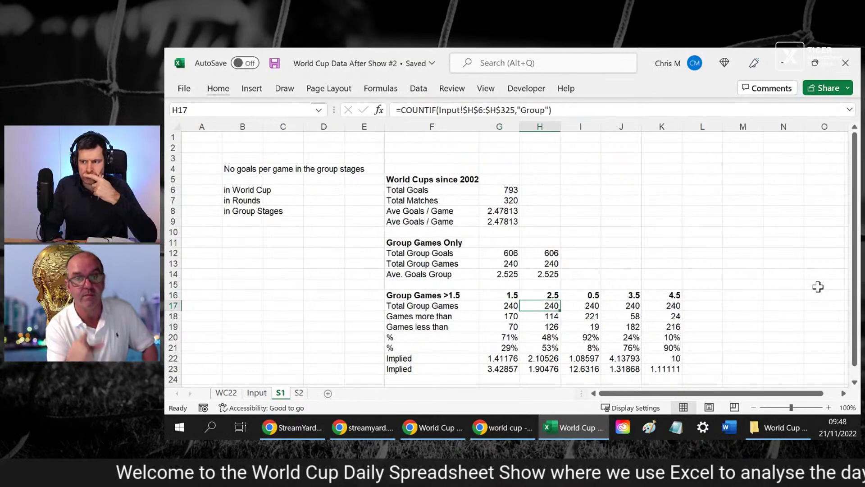
pyautogui.press('Left')
pyautogui.press('Left')
pyautogui.press('Left')
pyautogui.press('Left')
# Examine the COUNTIFS formulas for Games more than and Games less than in rows 18 and 19
pyautogui.press('Down')
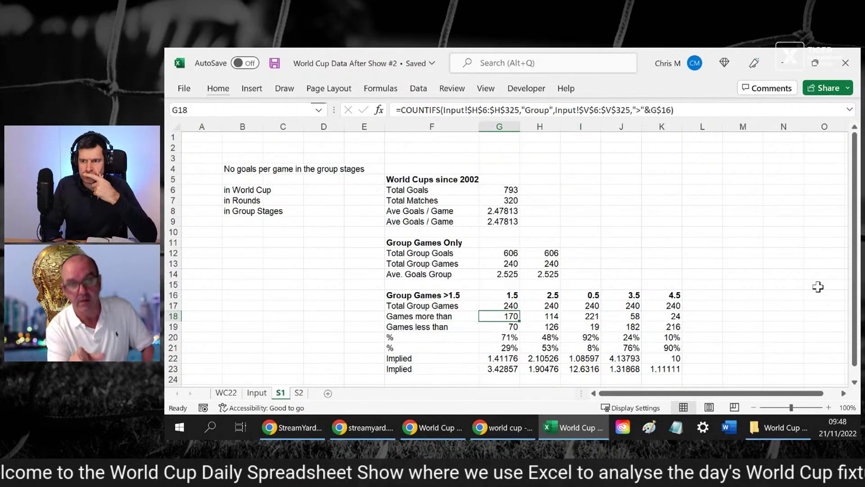
pyautogui.press('Right')
pyautogui.press('Right')
pyautogui.press('Right')
pyautogui.press('Right')
pyautogui.press('Left')
pyautogui.press('Left')
pyautogui.press('Left')
pyautogui.press('Left')
pyautogui.press('Left')
pyautogui.press('Up')
pyautogui.press('Right')
pyautogui.press('Down')
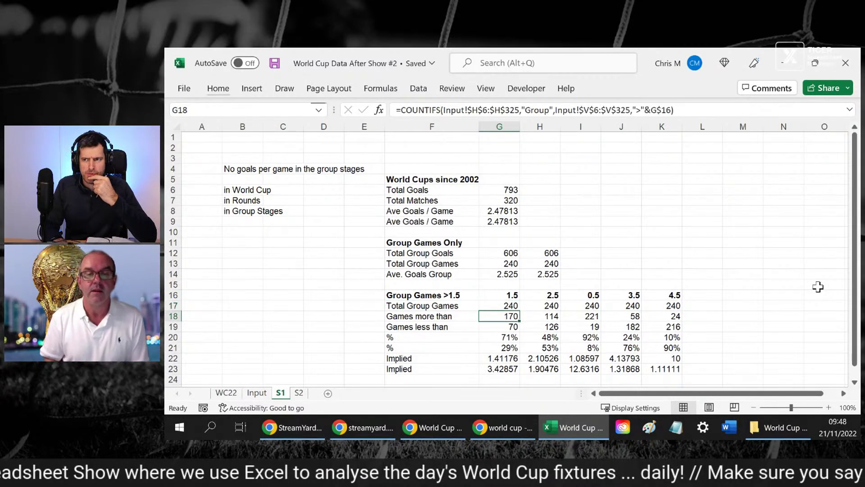
pyautogui.press('Down')
pyautogui.press('Down')
pyautogui.press('Down')
pyautogui.press('Up')
pyautogui.press('Up')
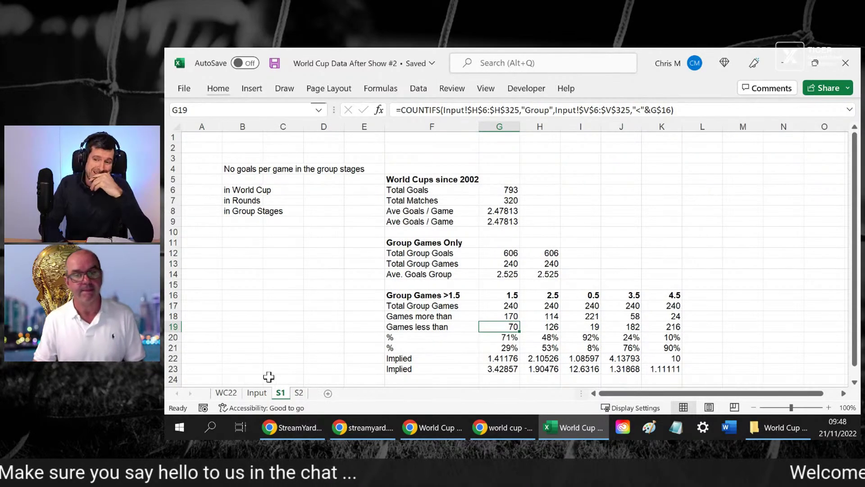
# Open the Input sheet and look back along row 6 from the result descriptions to the Team A column
pyautogui.click(257, 392)
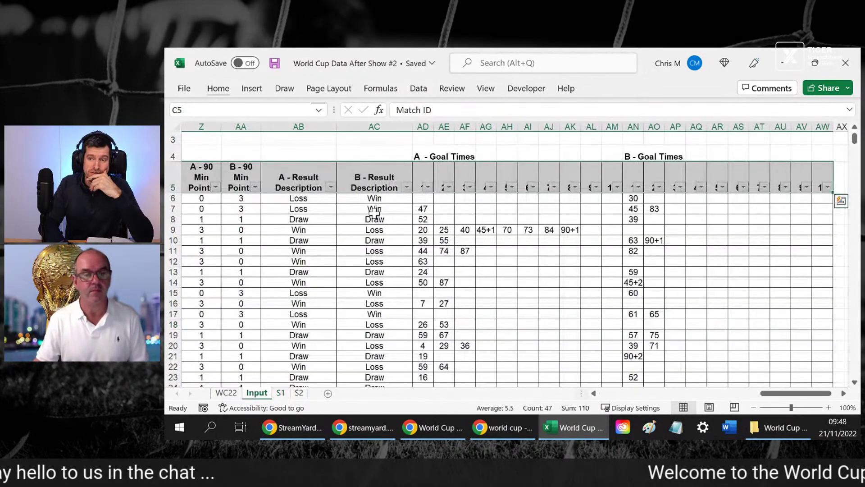
pyautogui.click(296, 197)
pyautogui.press('Left')
pyautogui.press('Left')
pyautogui.press('Left')
pyautogui.press('Left')
pyautogui.press('Left')
pyautogui.press('Left')
pyautogui.press('Left')
pyautogui.press('Left')
pyautogui.press('Left')
pyautogui.press('Left')
pyautogui.press('Left')
pyautogui.press('Left')
pyautogui.press('Left')
pyautogui.press('Left')
pyautogui.press('Left')
pyautogui.press('Left')
pyautogui.press('Left')
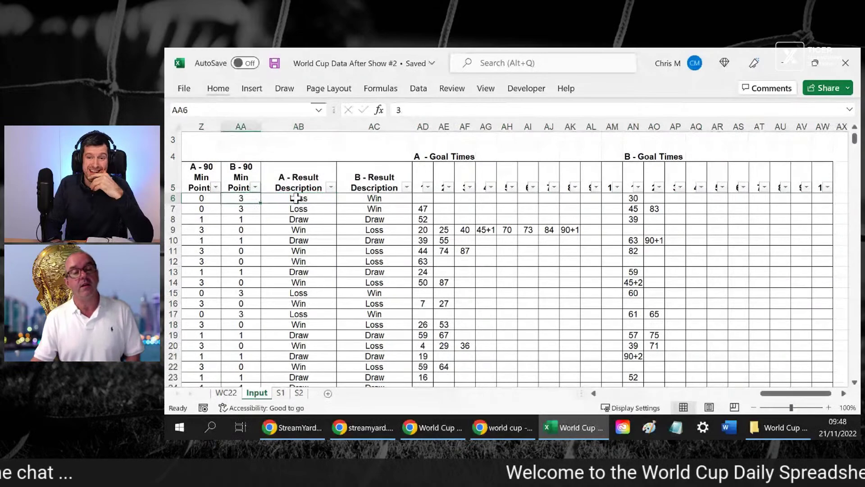
pyautogui.press('Left')
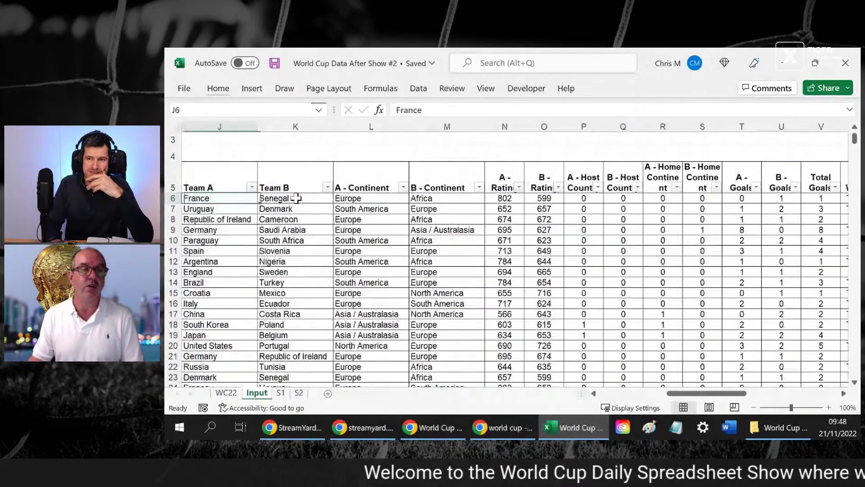
# Select the Team A and Team B entries from row 6 downward to examine the team columns
pyautogui.hotkey('shift', 'Right')
pyautogui.hotkey('shift', 'Down')
pyautogui.hotkey('shift', 'Down')
pyautogui.hotkey('shift', 'Down')
pyautogui.hotkey('shift', 'Down')
pyautogui.hotkey('shift', 'Down')
pyautogui.hotkey('shift', 'Down')
pyautogui.hotkey('shift', 'Down')
pyautogui.hotkey('shift', 'Down')
pyautogui.hotkey('shift', 'Down')
pyautogui.hotkey('shift', 'Down')
pyautogui.hotkey('shift', 'Down')
pyautogui.hotkey('shift', 'Down')
pyautogui.hotkey('shift', 'Down')
pyautogui.hotkey('shift', 'Down')
pyautogui.hotkey('shift', 'Down')
pyautogui.hotkey('shift', 'Down')
pyautogui.hotkey('shift', 'Down')
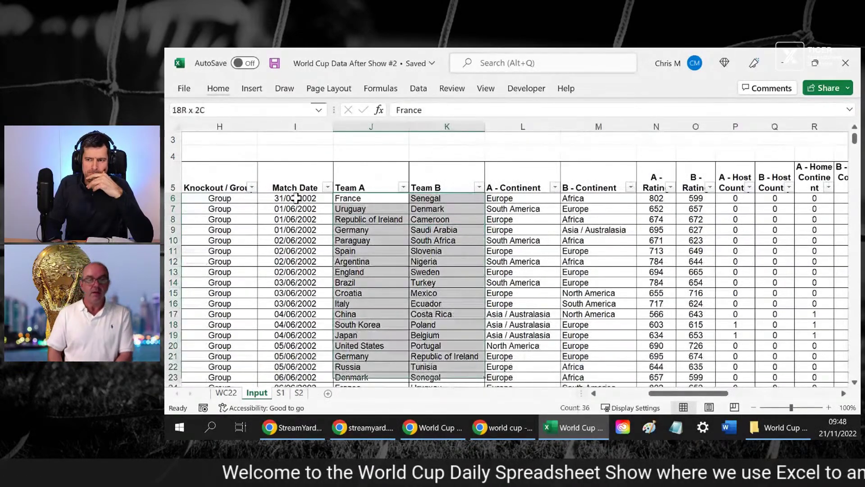
pyautogui.hotkey('shift', 'Down')
pyautogui.hotkey('shift', 'Down')
pyautogui.hotkey('shift', 'Down')
pyautogui.hotkey('shift', 'Down')
pyautogui.hotkey('shift', 'Down')
pyautogui.hotkey('shift', 'Down')
pyautogui.hotkey('shift', 'Down')
pyautogui.hotkey('shift', 'Down')
pyautogui.hotkey('shift', 'Down')
pyautogui.press('Up')
pyautogui.scroll(1, 296, 198)
pyautogui.press('Down')
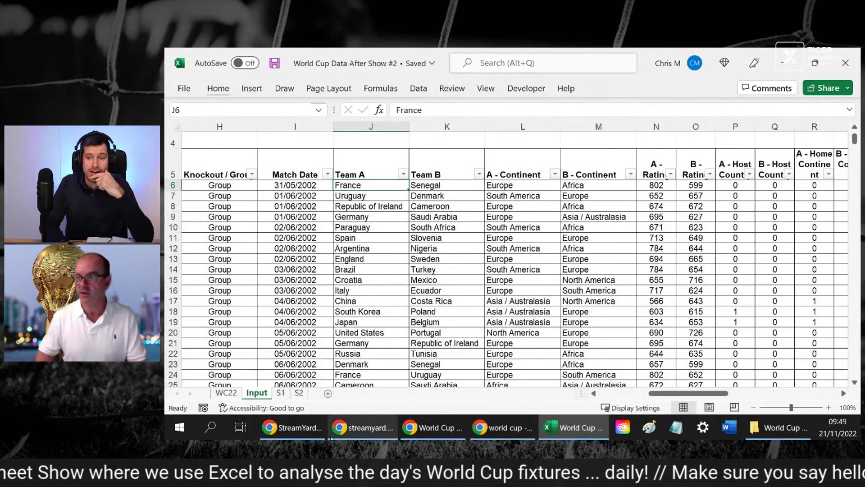
# Return to sheet S1 and inspect the Total Group Games COUNTIF formula in G17
pyautogui.click(283, 394)
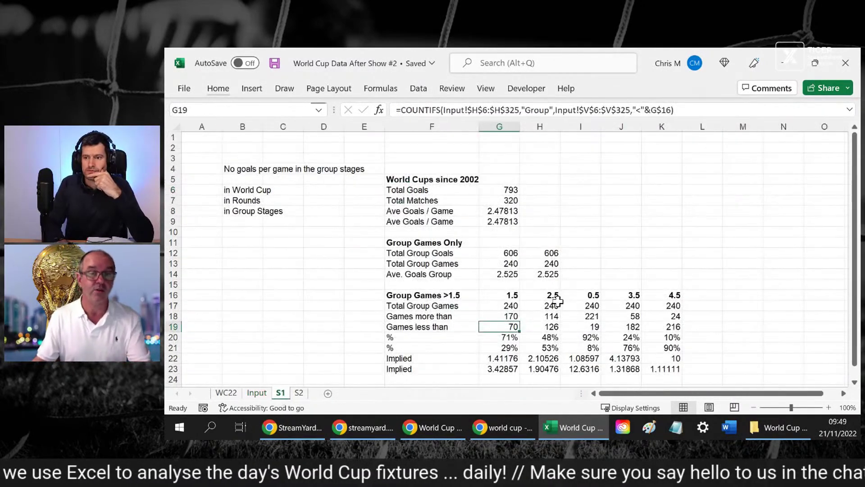
pyautogui.click(498, 305)
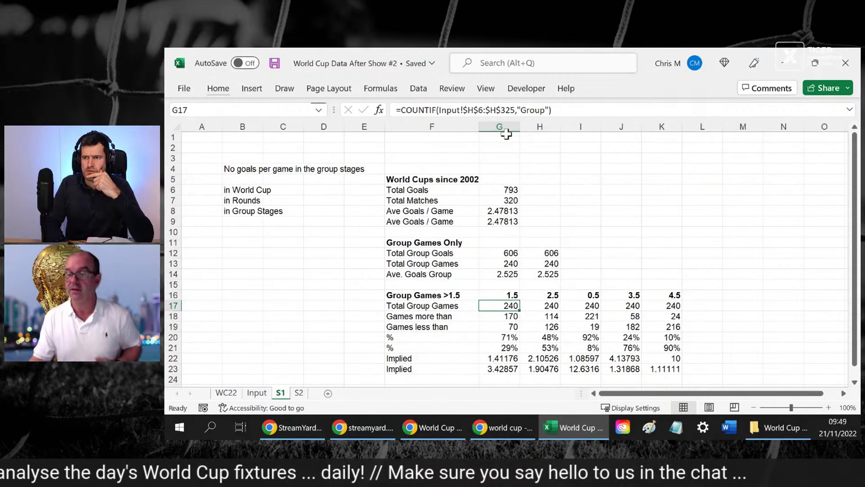
pyautogui.click(436, 111)
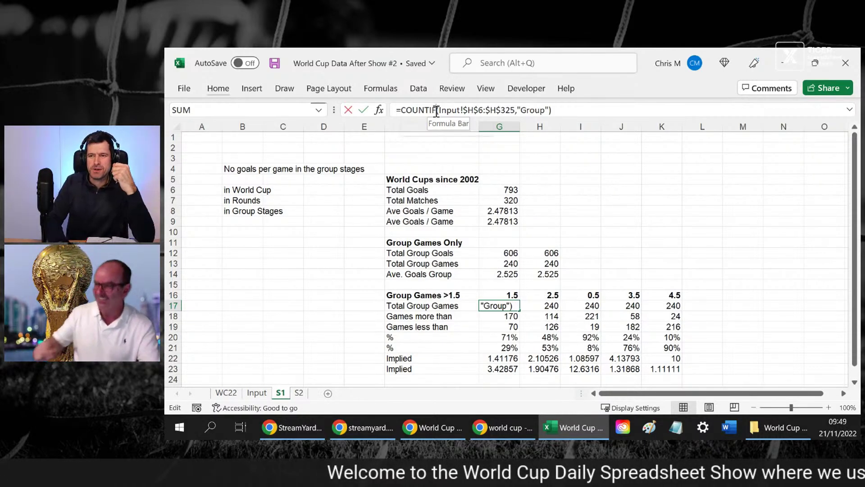
# Enter the label "Team" in J13 and outline the neighbouring input cell K13 with a border
pyautogui.click(624, 178)
pyautogui.click(621, 252)
pyautogui.click(621, 264)
pyautogui.write('Team')
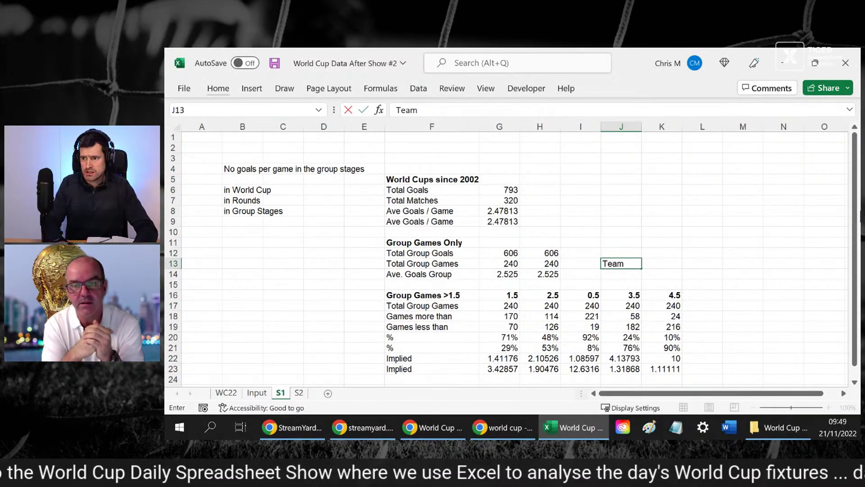
pyautogui.press('Tab')
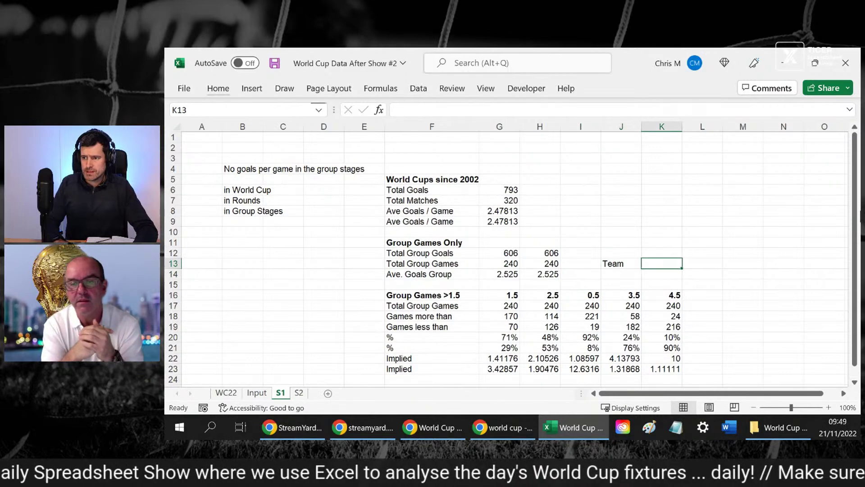
pyautogui.hotkey('alt', 'h')
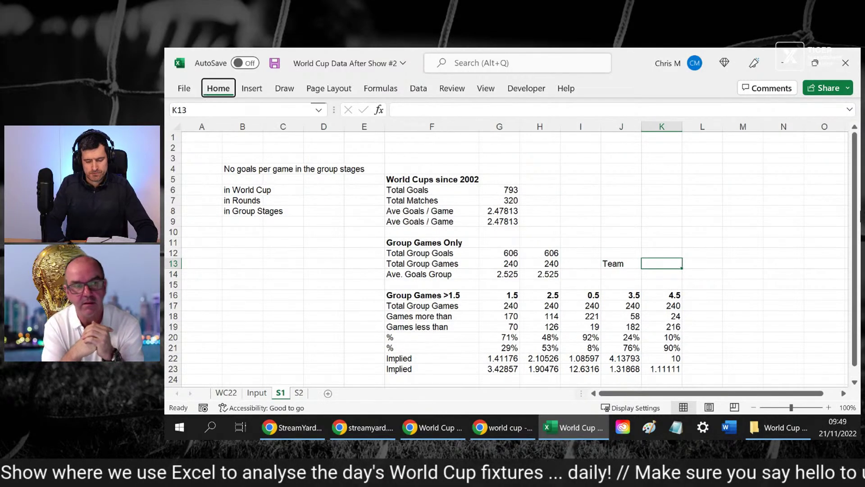
pyautogui.press('Escape')
pyautogui.press('Down')
pyautogui.click(661, 263)
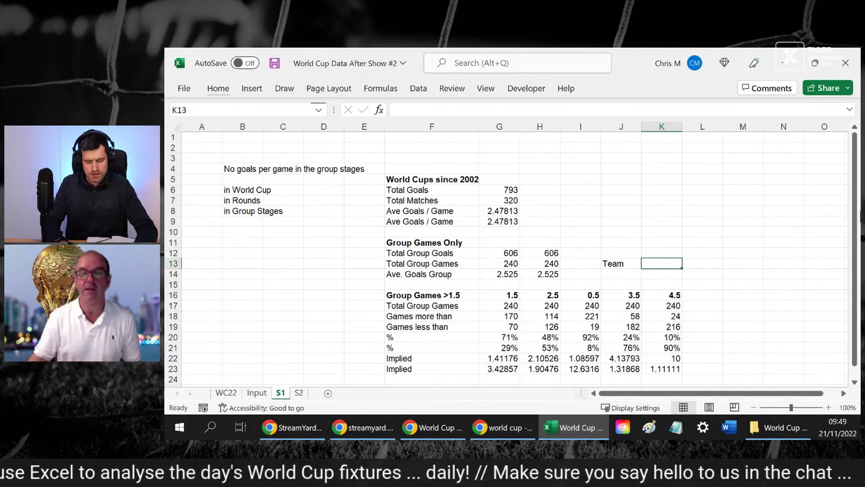
# Enter Senegal as the team in K13, and check the team columns on the Input sheet before returning to S1
pyautogui.write('Senegal')
pyautogui.press('Return')
pyautogui.press('Up')
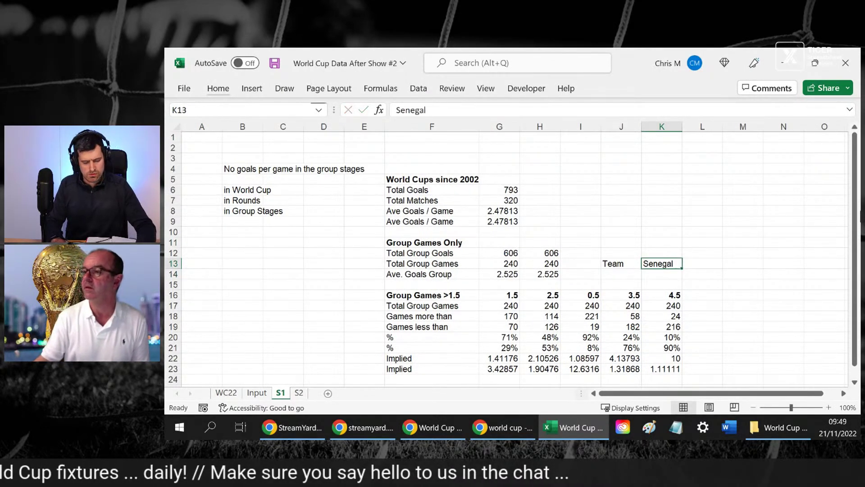
pyautogui.hotkey('ctrl', 'pageup')
pyautogui.press('Down')
pyautogui.press('Down')
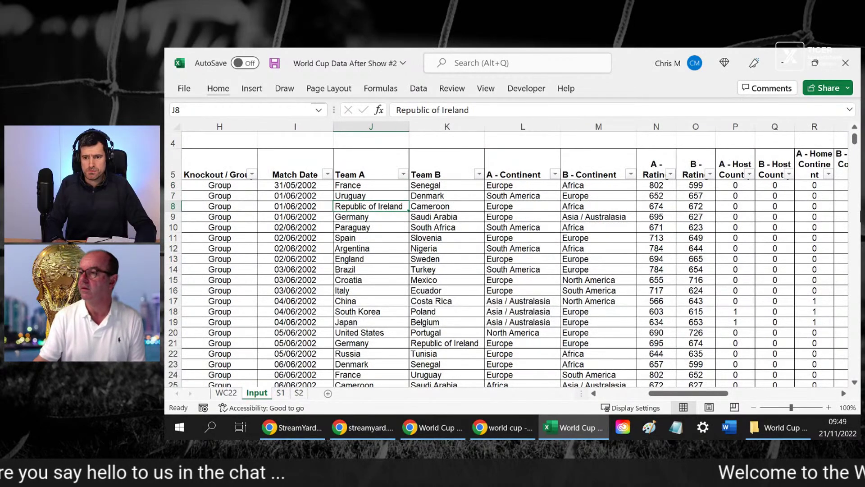
pyautogui.hotkey('ctrl', 'pagedown')
pyautogui.click(662, 273)
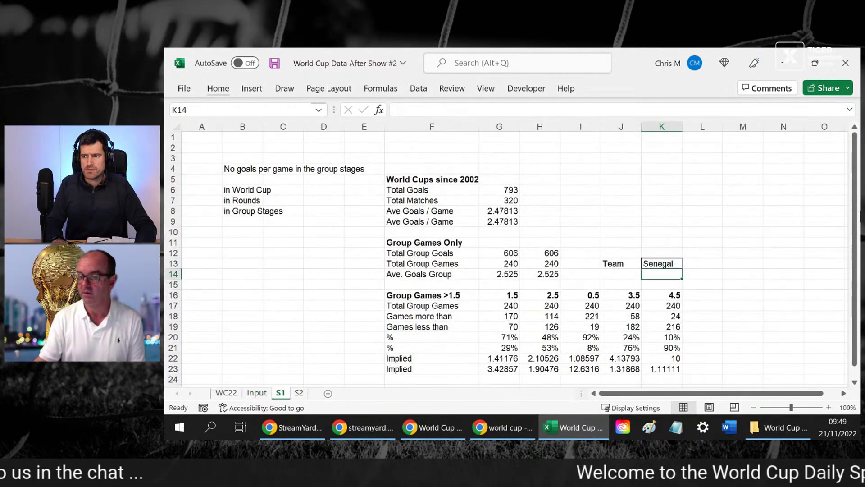
# Review the column G formulas from Total Group Games in G17 down to the implied odds in G23
pyautogui.click(621, 263)
pyautogui.press('Left')
pyautogui.press('Left')
pyautogui.press('Down')
pyautogui.press('Down')
pyautogui.press('Down')
pyautogui.press('Down')
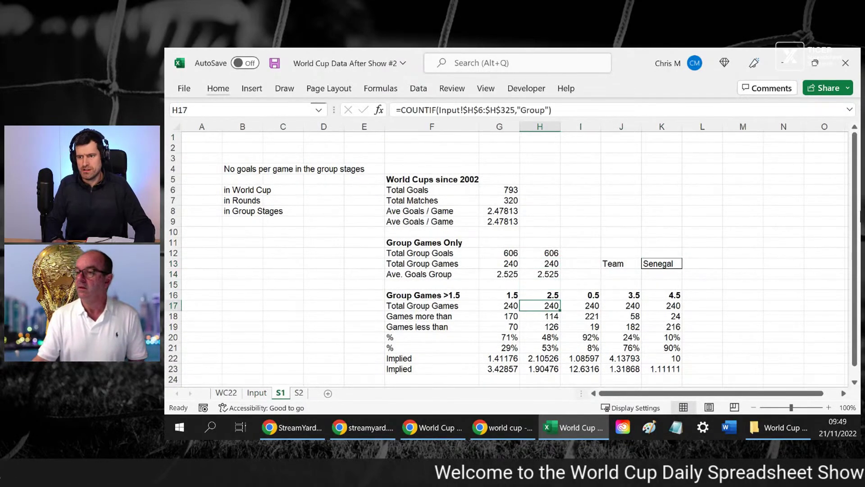
pyautogui.press('Left')
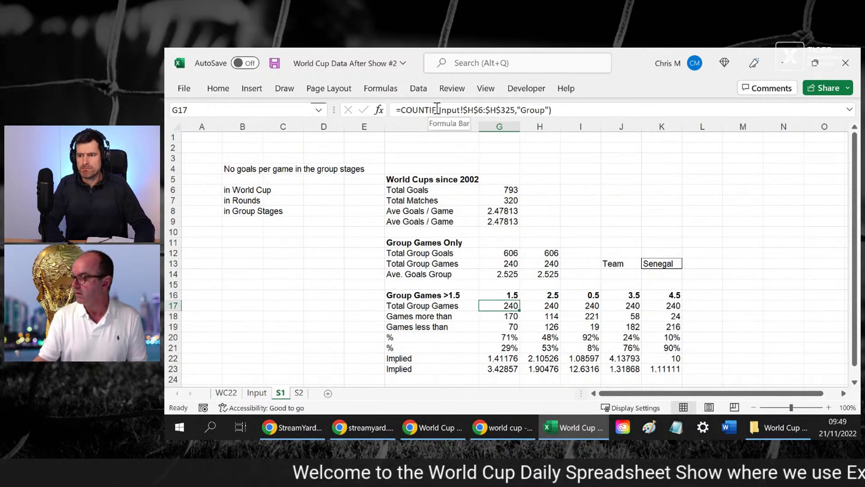
pyautogui.press('Down')
pyautogui.press('Down')
pyautogui.press('Down')
pyautogui.press('Down')
pyautogui.press('Down')
pyautogui.press('Down')
pyautogui.press('Up')
pyautogui.press('Up')
pyautogui.press('Up')
pyautogui.press('Up')
pyautogui.press('Up')
pyautogui.press('Up')
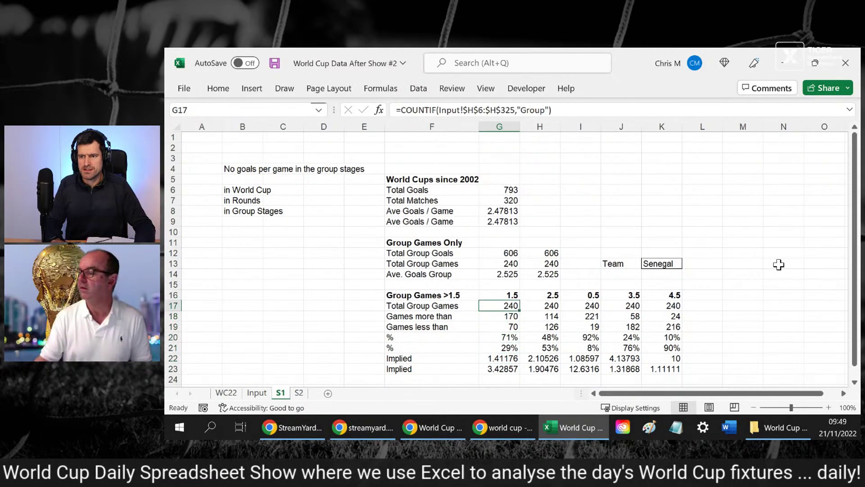
# Convert the G17 formula to COUNTIFS and add a second criterion matching Input!J5:J325 against the team in K13
pyautogui.click(437, 110)
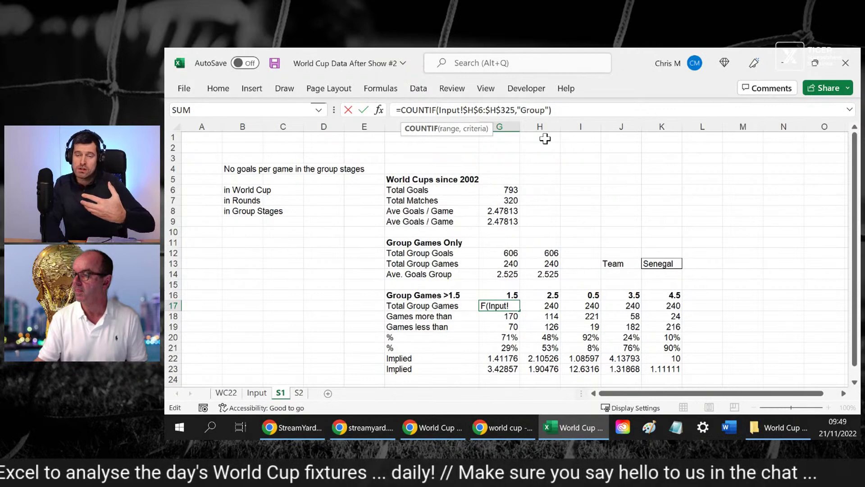
pyautogui.write('S')
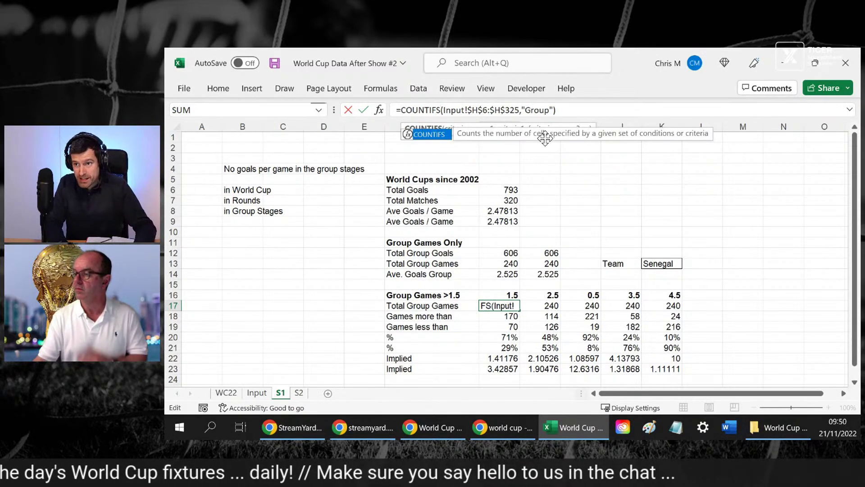
pyautogui.click(555, 109)
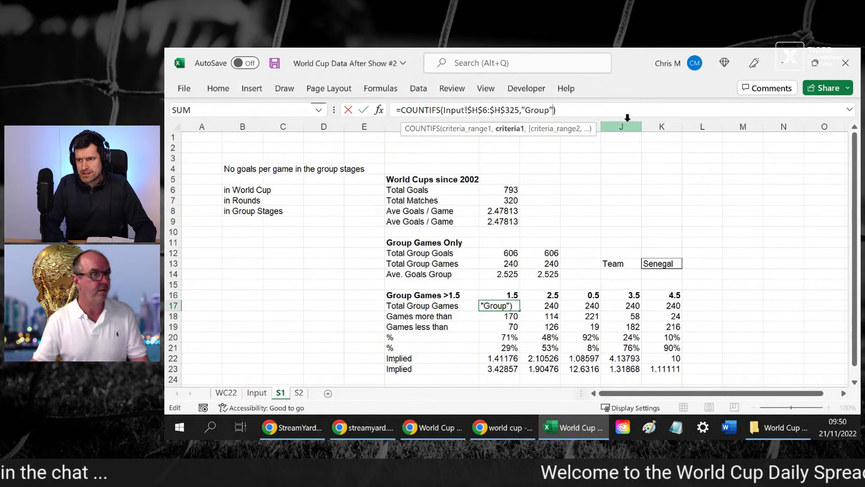
pyautogui.write(',')
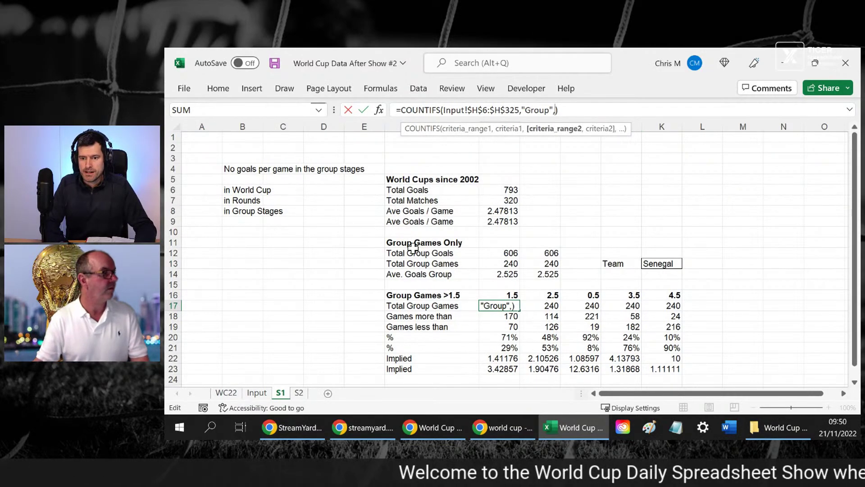
pyautogui.click(262, 395)
pyautogui.click(360, 160)
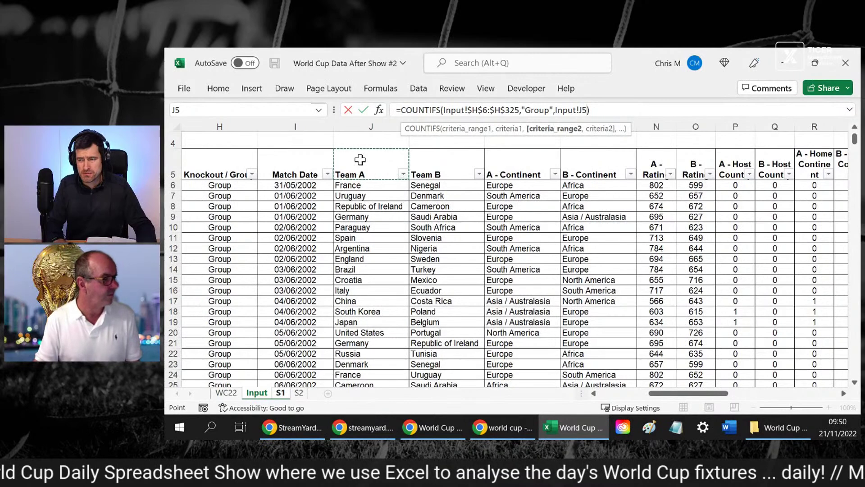
pyautogui.hotkey('ctrl', 'shift', 'Down')
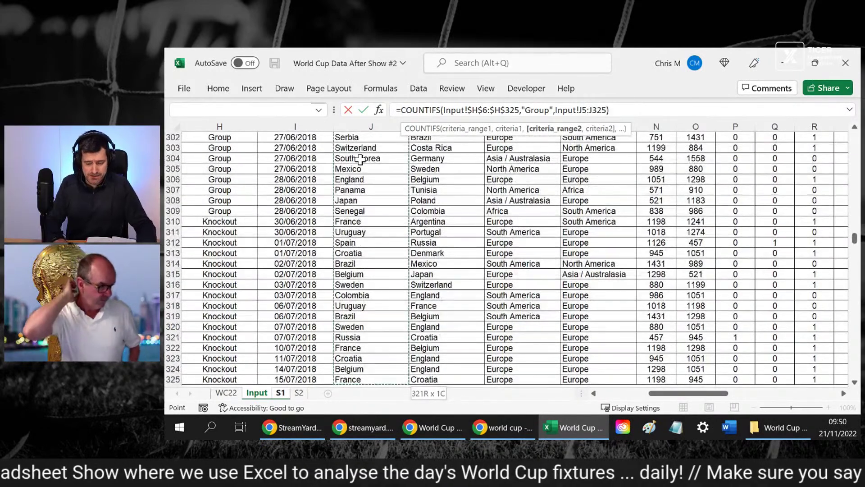
pyautogui.write(',')
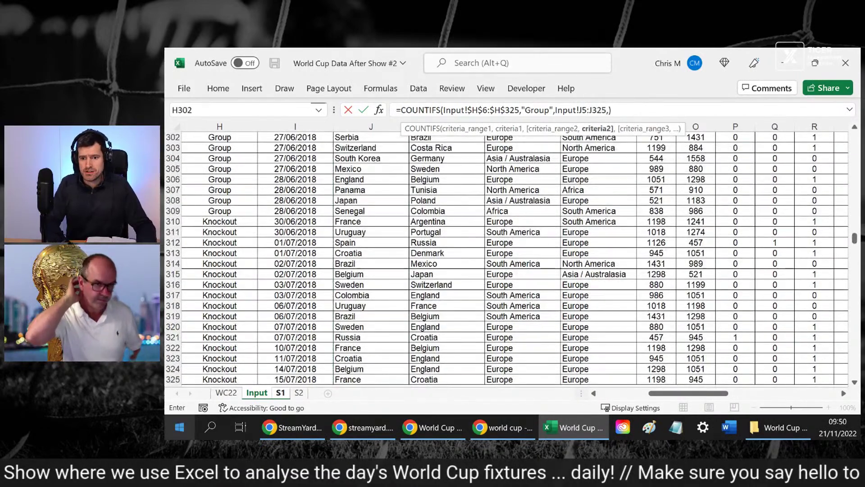
pyautogui.click(280, 395)
pyautogui.click(660, 264)
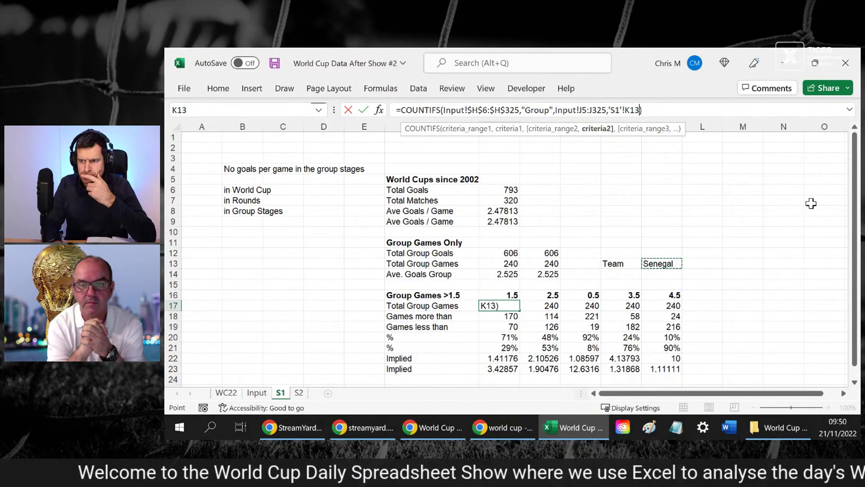
pyautogui.press('Return')
pyautogui.press('Up')
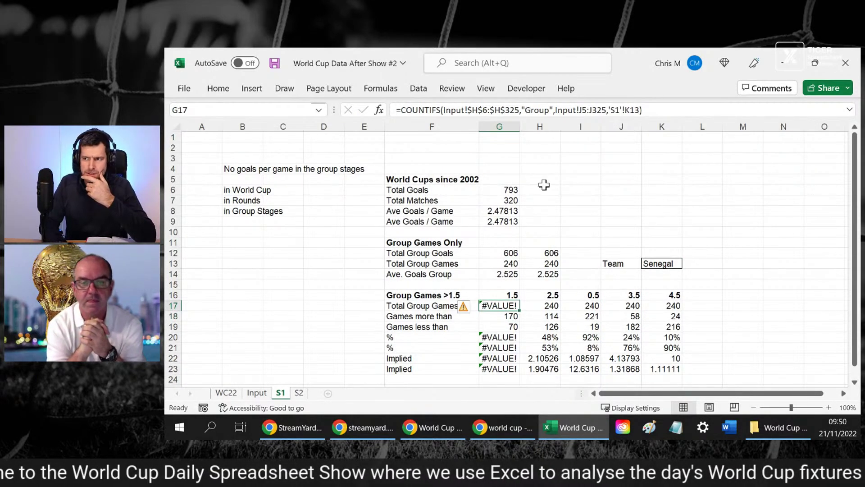
# Correct the team range in the G17 formula to Input!J6:J325 so it matches the Group range
pyautogui.click(486, 110)
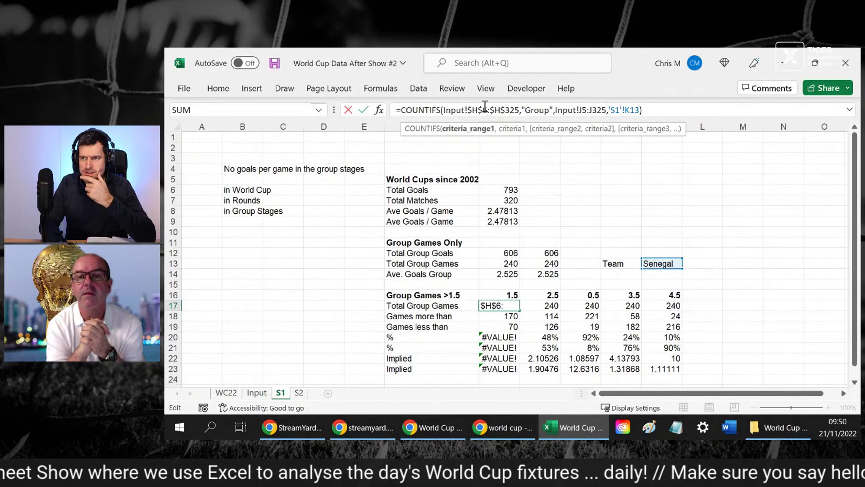
pyautogui.click(519, 110)
pyautogui.write(',')
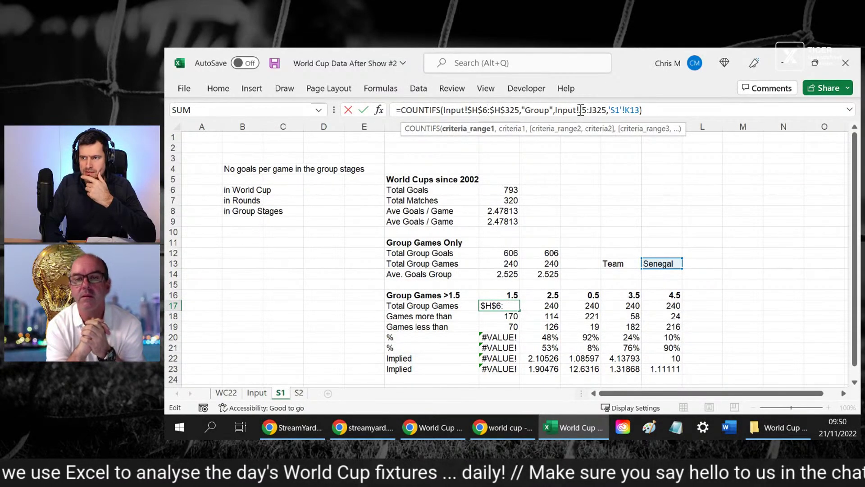
pyautogui.click(582, 109)
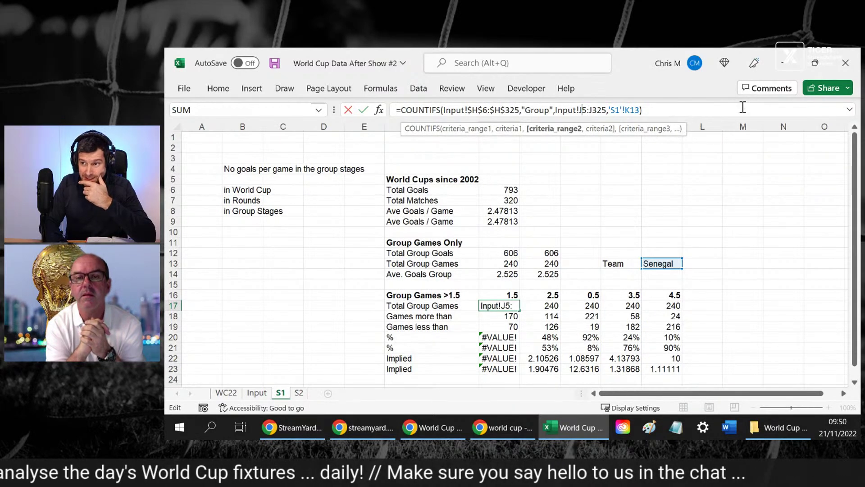
pyautogui.press('BackSpace')
pyautogui.write('6')
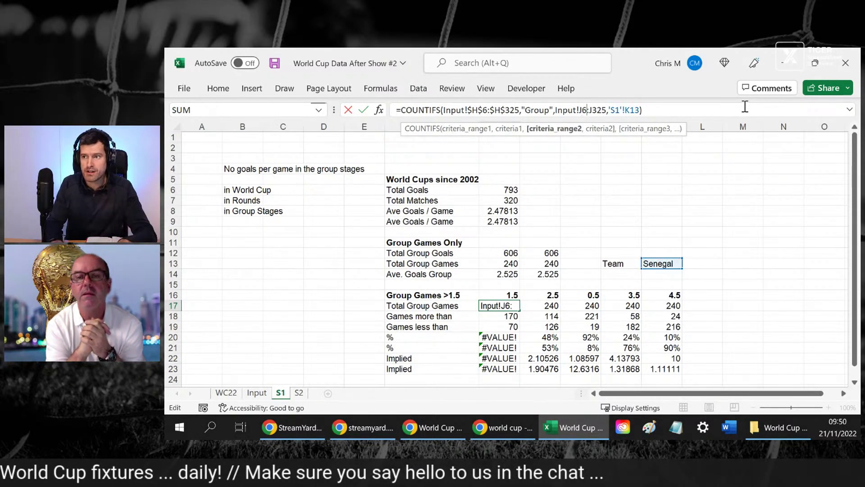
pyautogui.press('Return')
pyautogui.press('Up')
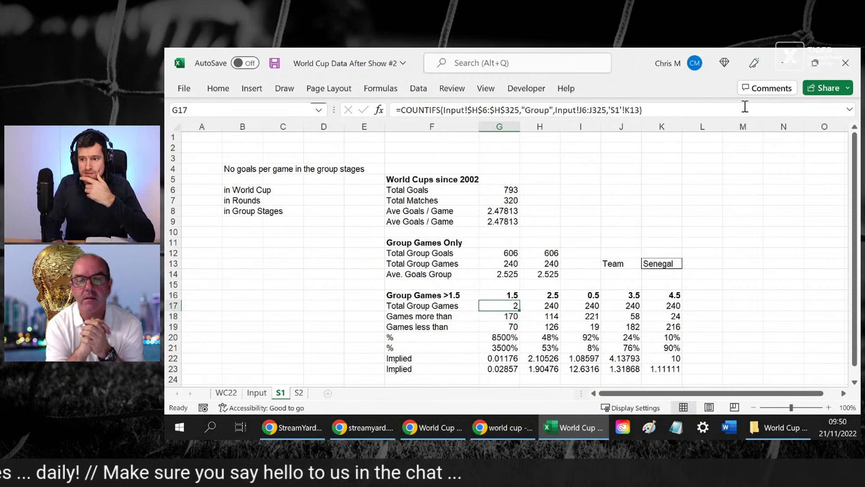
pyautogui.press('Up')
pyautogui.press('Down')
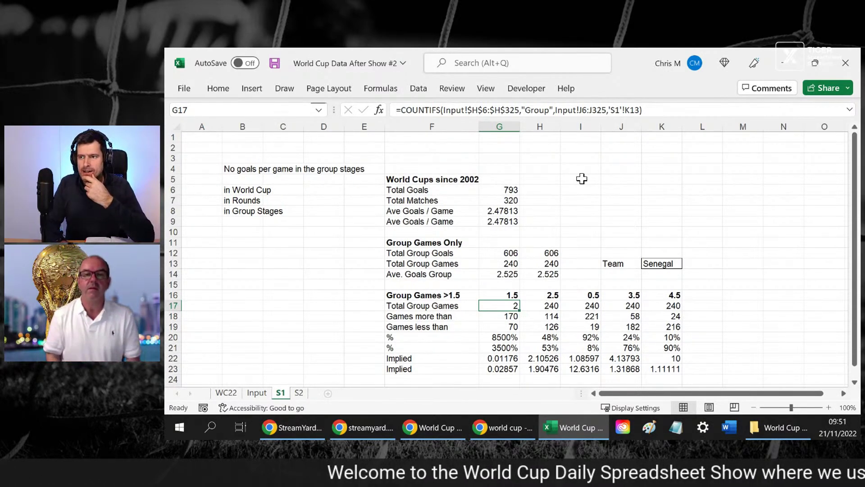
# Make the team reference in the G17 formula absolute as $K$13
pyautogui.click(636, 110)
pyautogui.press('F4')
pyautogui.press('Return')
pyautogui.press('Up')
# Copy the criterion Input!J6:J325,'S1'!$K$13 from G17 and append it to the Games more than formula in G18
pyautogui.moveTo(649, 110); pyautogui.dragTo(557, 111)
pyautogui.hotkey('ctrl', 'c')
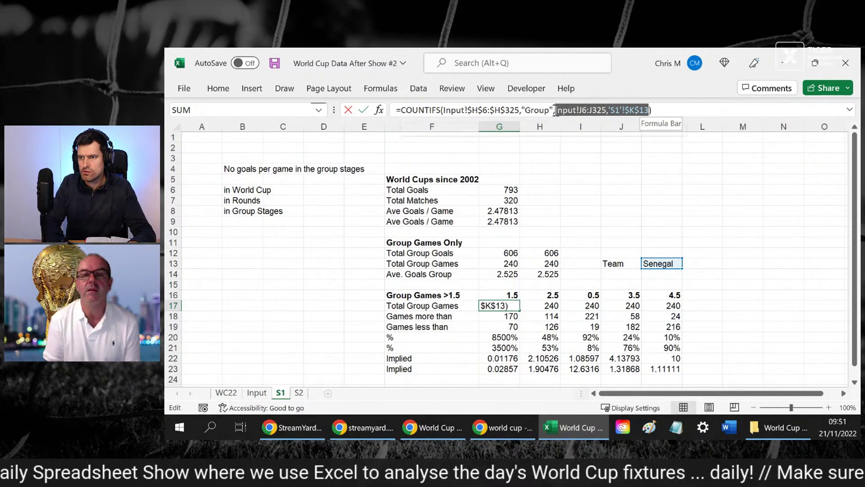
pyautogui.press('Return')
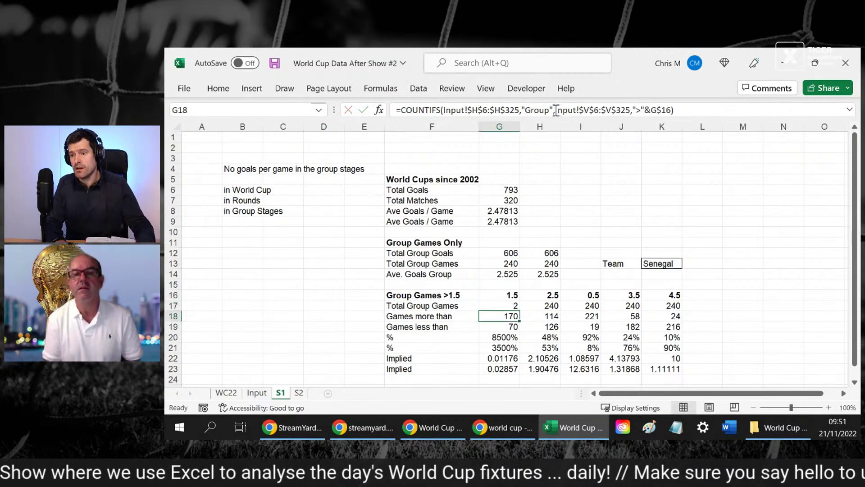
pyautogui.click(672, 110)
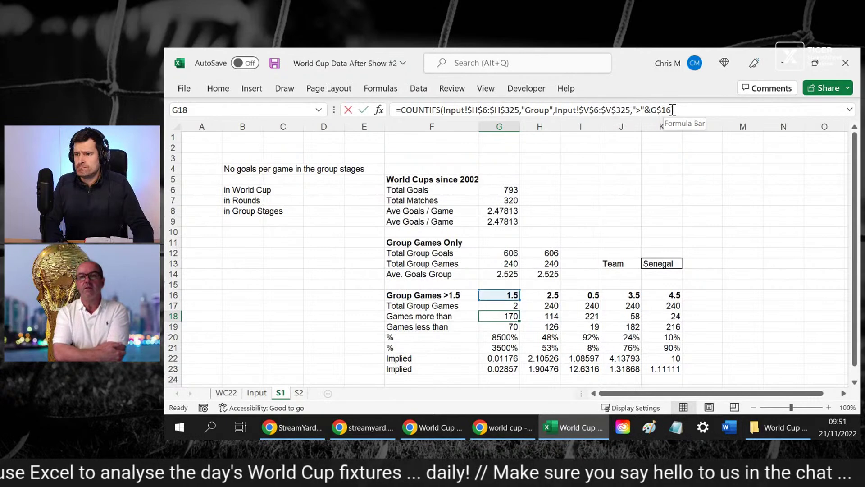
pyautogui.write(',')
pyautogui.hotkey('ctrl', 'v')
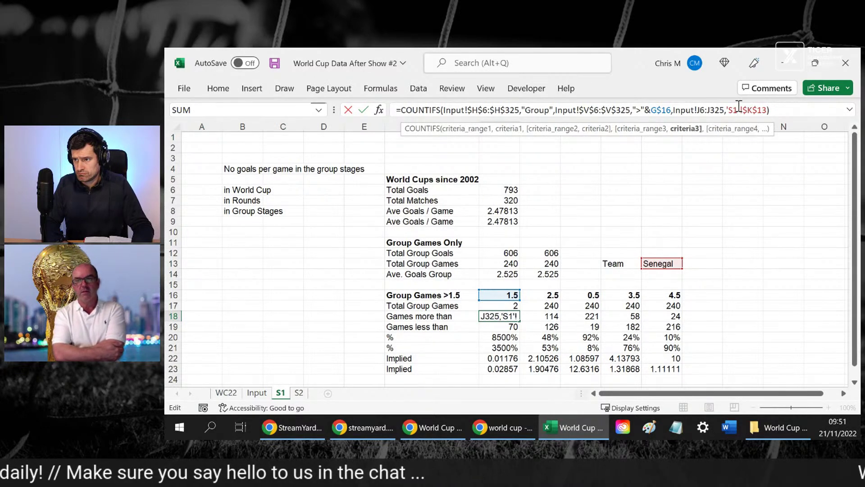
pyautogui.press('Return')
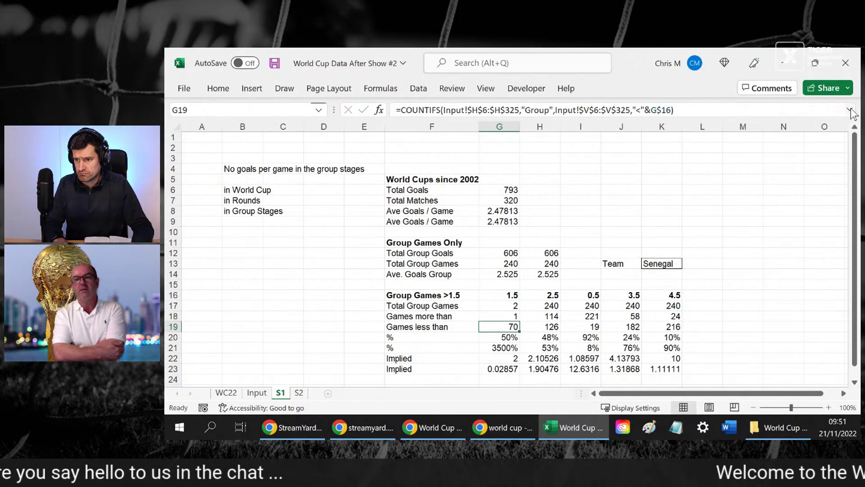
pyautogui.press('Up')
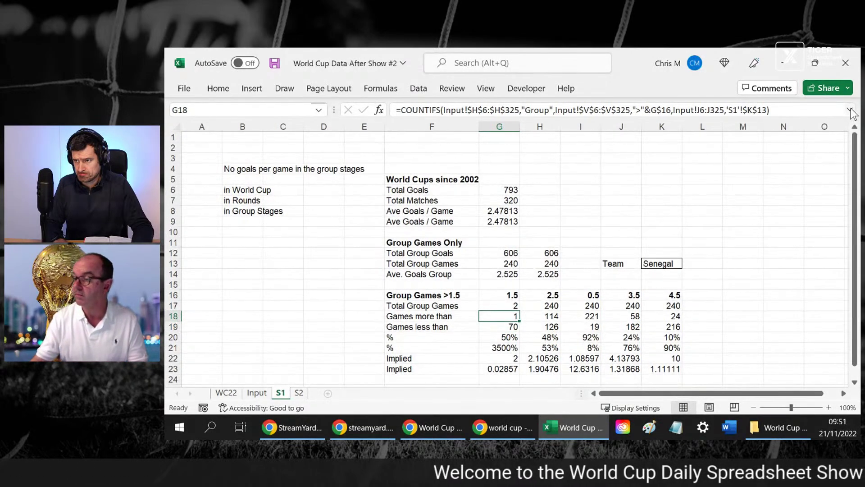
pyautogui.press('Up')
pyautogui.press('Down')
pyautogui.press('Down')
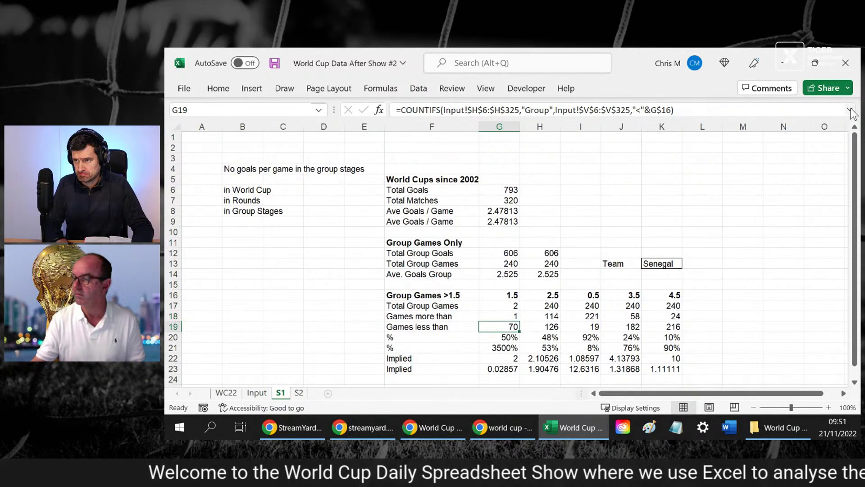
# Append the same team criterion Input!J6:J325,'S1'!$K$13 to the Games less than formula in G19
pyautogui.click(711, 110)
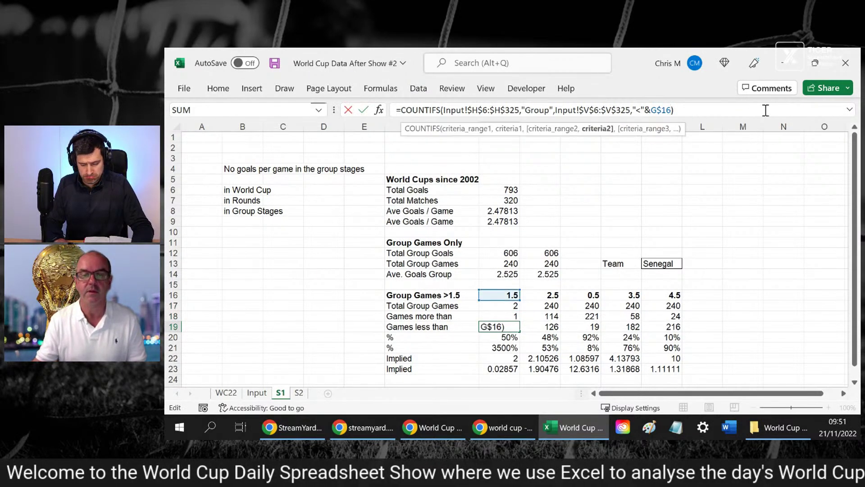
pyautogui.write(',')
pyautogui.write("Input!J6:J325,'S1'!$K$13")
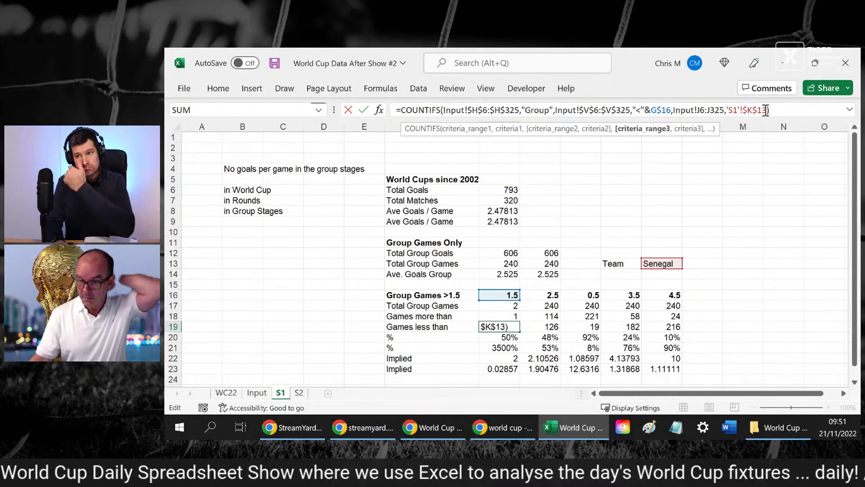
pyautogui.press('Return')
# Make the team range in the G17 formula absolute as Input!$J$6:$J$325
pyautogui.press('Up')
pyautogui.press('Up')
pyautogui.press('Up')
pyautogui.click(584, 111)
pyautogui.press('F4')
pyautogui.click(608, 111)
pyautogui.press('F4')
pyautogui.press('Return')
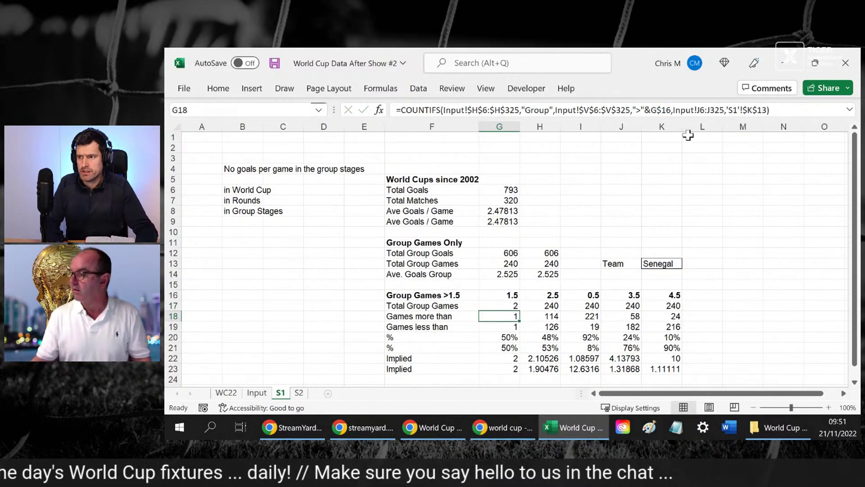
# Lock the team range in the G18 Games more than formula as Input!$J$6:$J$325
pyautogui.click(707, 110)
pyautogui.press('F4')
pyautogui.click(722, 110)
pyautogui.press('F4')
pyautogui.press('Return')
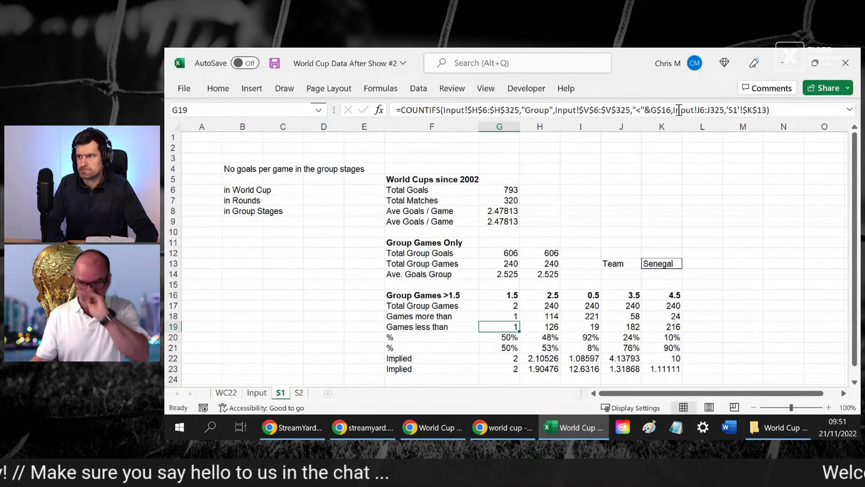
# Lock the team range in the G19 Games less than formula as Input!$J$6:$J$325
pyautogui.click(701, 110)
pyautogui.press('F4')
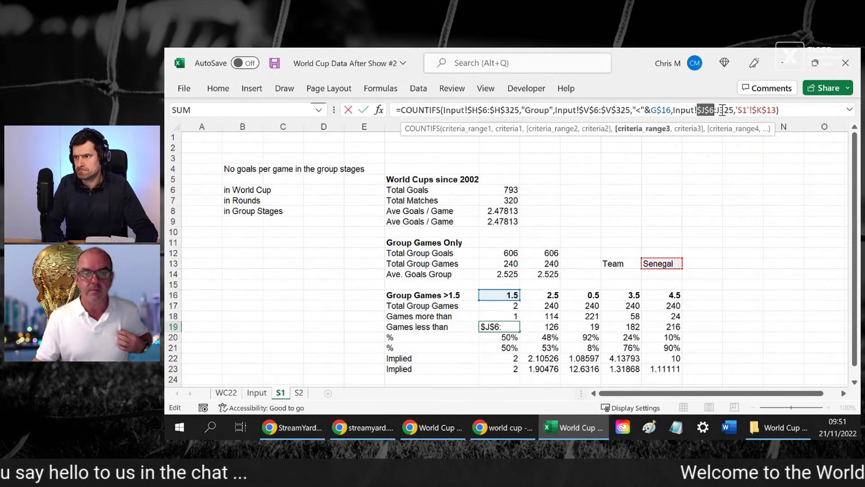
pyautogui.click(723, 110)
pyautogui.press('F4')
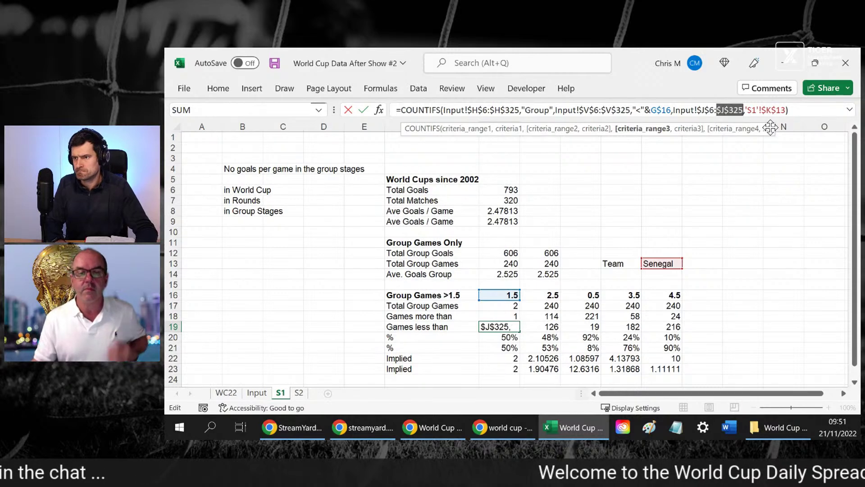
pyautogui.press('Return')
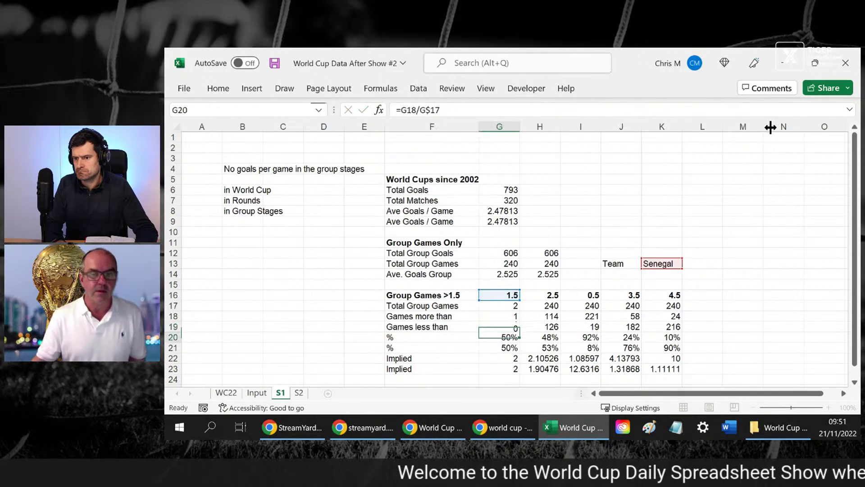
# Fill the team-based formulas from G17:G19 across to column K for all the goal thresholds
pyautogui.press('Up')
pyautogui.press('Up')
pyautogui.press('Up')
pyautogui.hotkey('shift', 'Down')
pyautogui.hotkey('shift', 'Down')
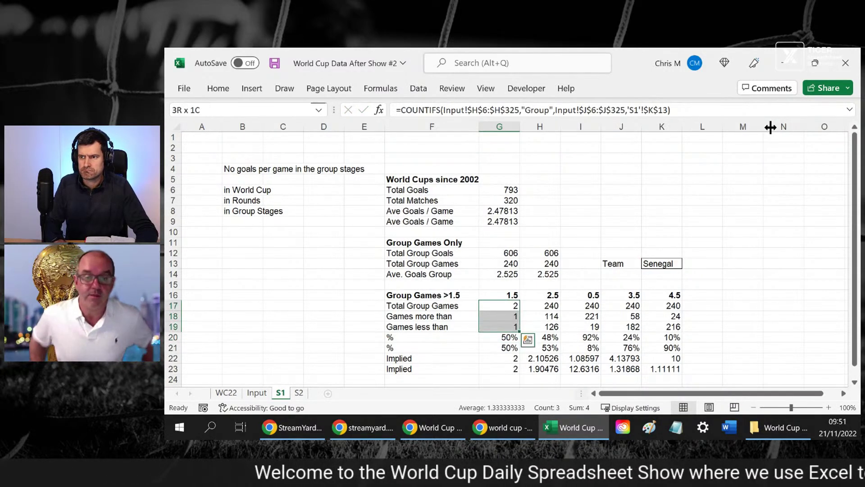
pyautogui.hotkey('shift', 'Right')
pyautogui.hotkey('shift', 'Right')
pyautogui.hotkey('shift', 'Right')
pyautogui.hotkey('shift', 'Right')
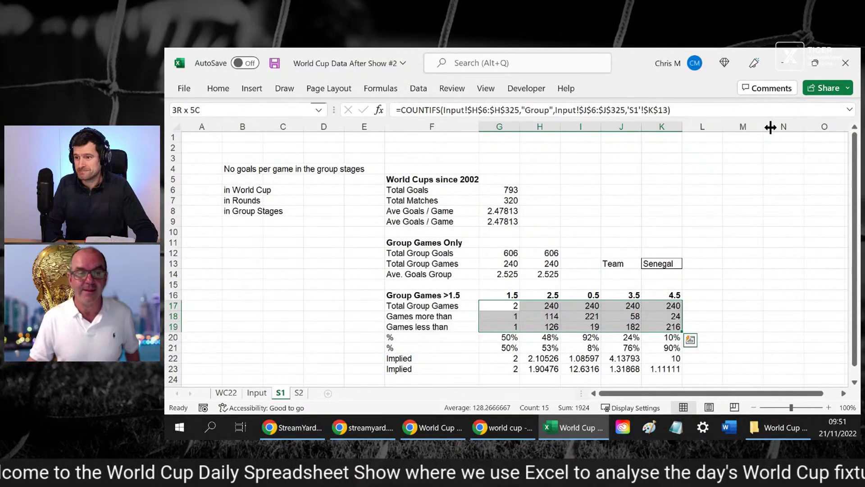
pyautogui.hotkey('ctrl', 'd')
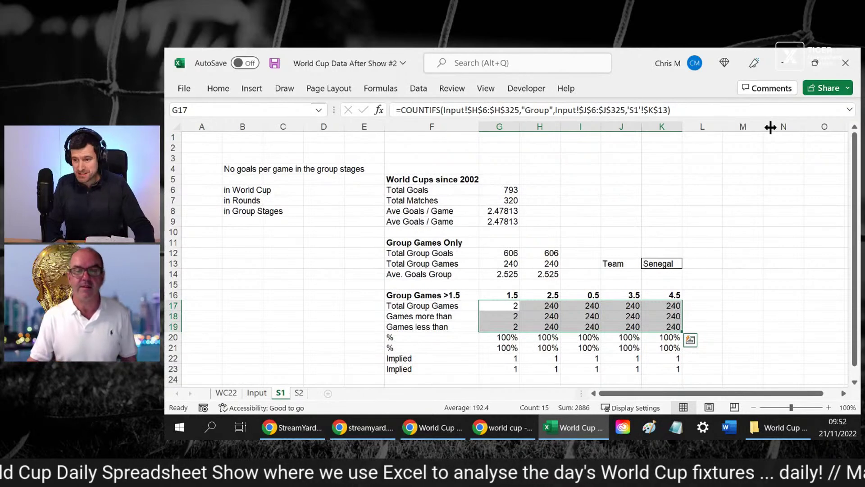
pyautogui.press('F9')
pyautogui.hotkey('ctrl', 'r')
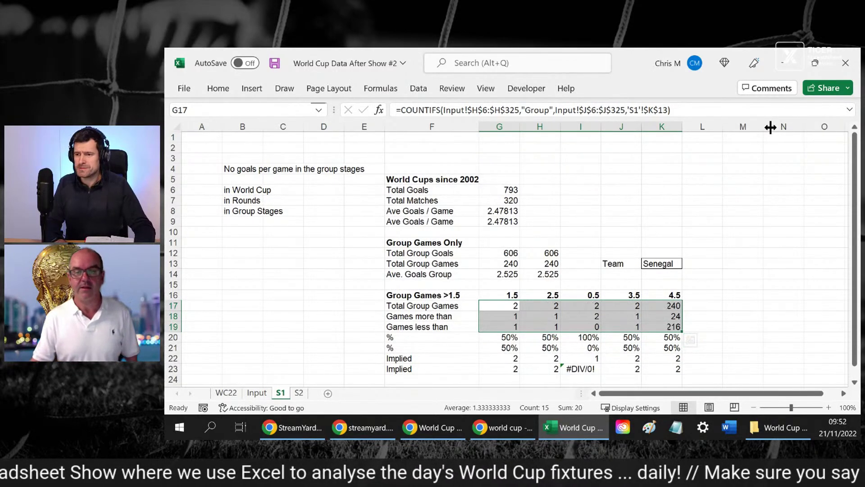
# Check the filled Total Group Games formulas along row 17 from column G to column K
pyautogui.press('Left')
pyautogui.press('Right')
pyautogui.press('Right')
pyautogui.press('Right')
pyautogui.press('Right')
pyautogui.press('Right')
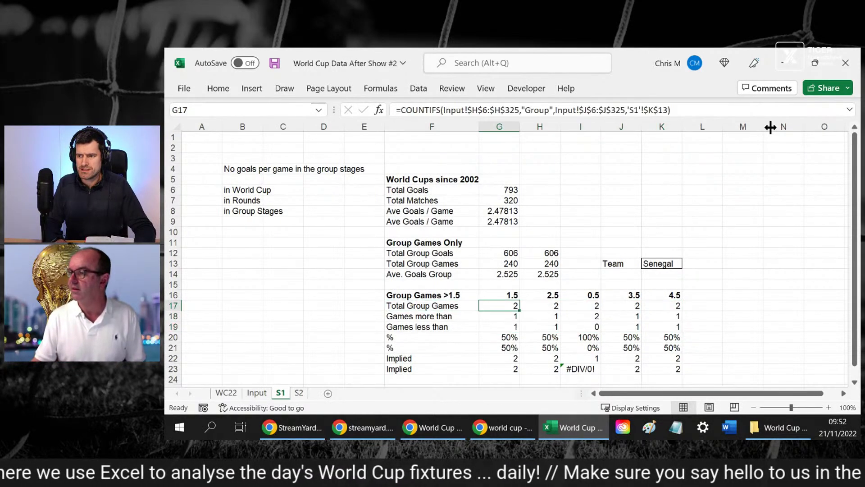
pyautogui.press('Left')
pyautogui.press('Left')
pyautogui.press('Left')
pyautogui.press('Left')
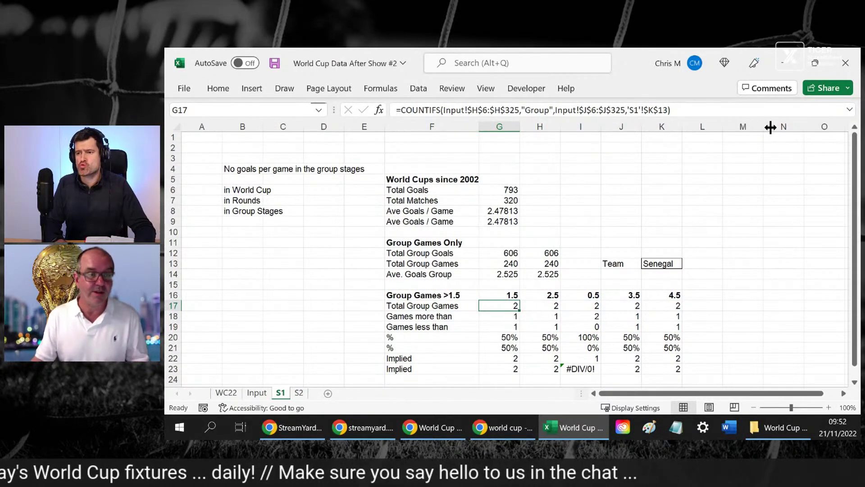
# Review the team-based game count formulas in G17:K19 on S1
pyautogui.press('Down')
pyautogui.press('Up')
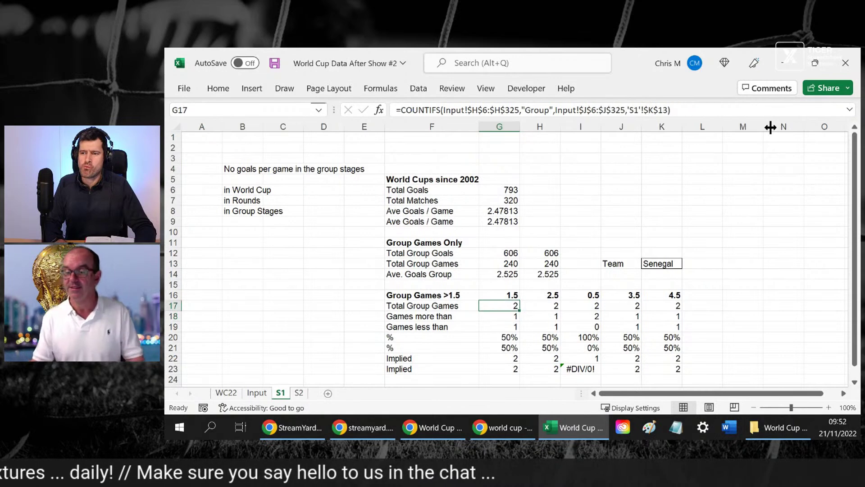
pyautogui.hotkey('shift', 'Down')
pyautogui.hotkey('shift', 'Down')
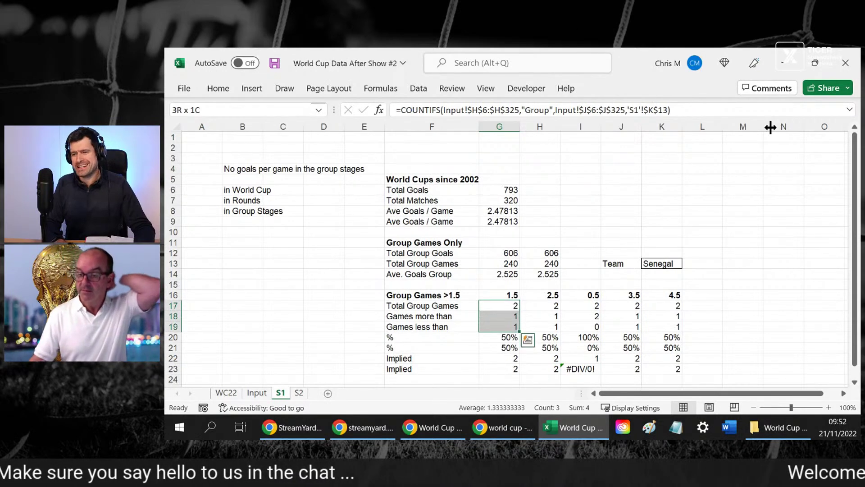
pyautogui.press('Left')
pyautogui.press('Right')
pyautogui.hotkey('shift', 'Down')
pyautogui.hotkey('shift', 'Down')
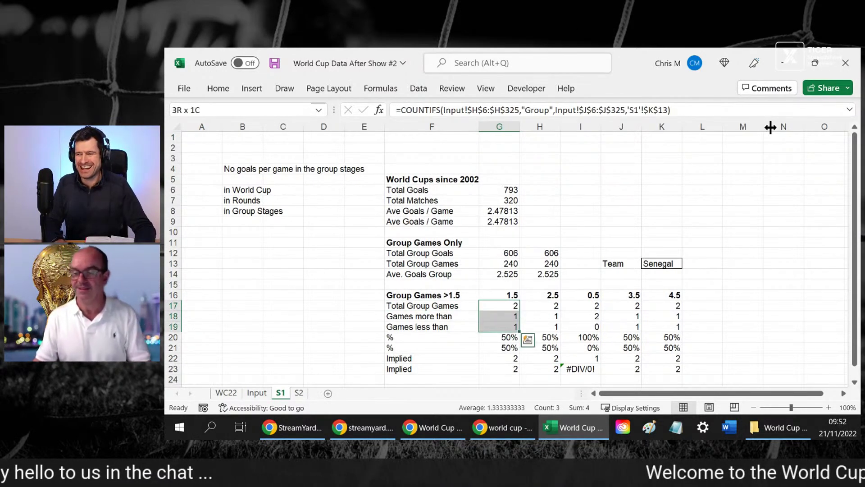
pyautogui.hotkey('shift', 'Right')
pyautogui.hotkey('shift', 'Right')
pyautogui.hotkey('shift', 'Right')
pyautogui.hotkey('shift', 'Right')
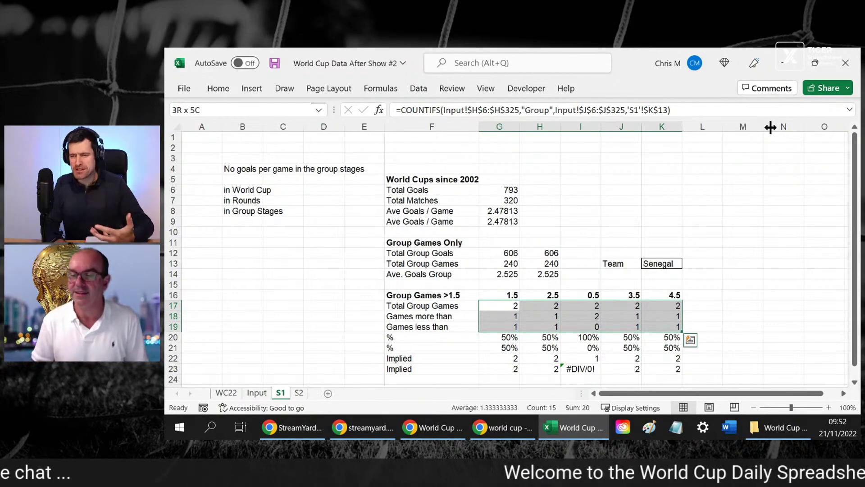
pyautogui.press('Left')
pyautogui.press('Right')
pyautogui.hotkey('shift', 'Down')
pyautogui.hotkey('shift', 'Down')
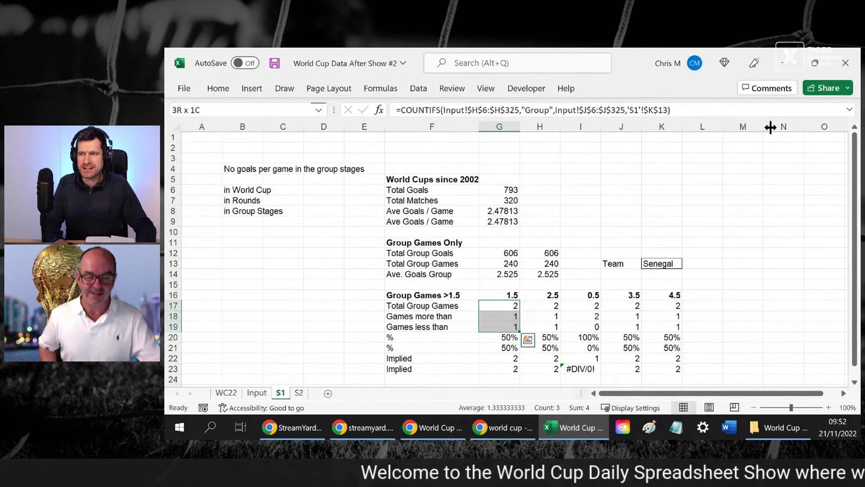
pyautogui.press('Right')
pyautogui.press('Right')
pyautogui.press('Right')
pyautogui.press('Right')
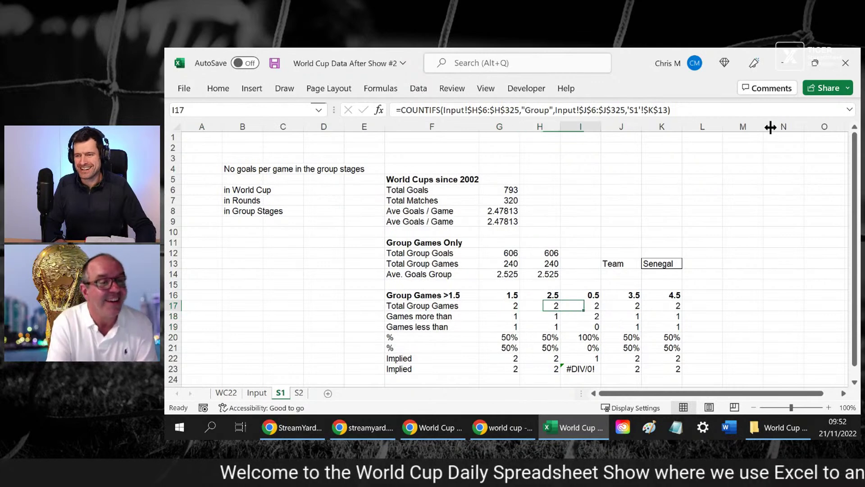
pyautogui.press('Left')
pyautogui.press('Left')
pyautogui.press('Left')
pyautogui.press('Left')
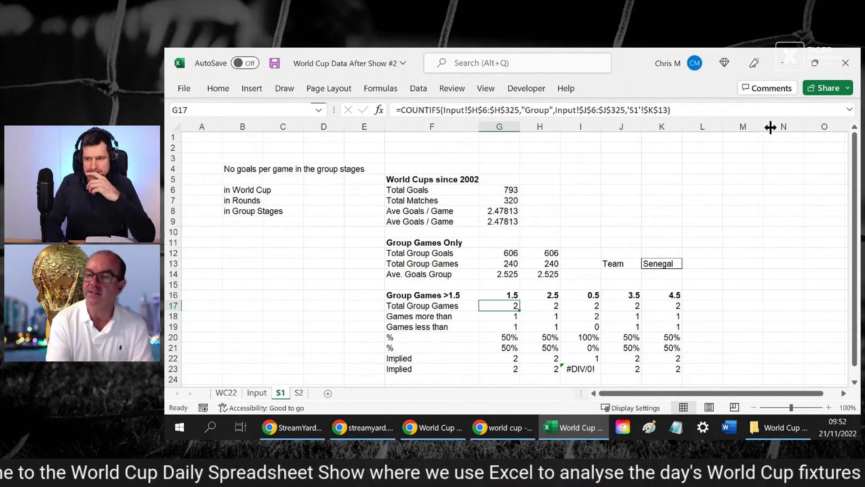
# Filter the Team A column on the Input sheet to show only Senegal
pyautogui.click(257, 392)
pyautogui.click(398, 197)
pyautogui.hotkey('ctrl', 'Up')
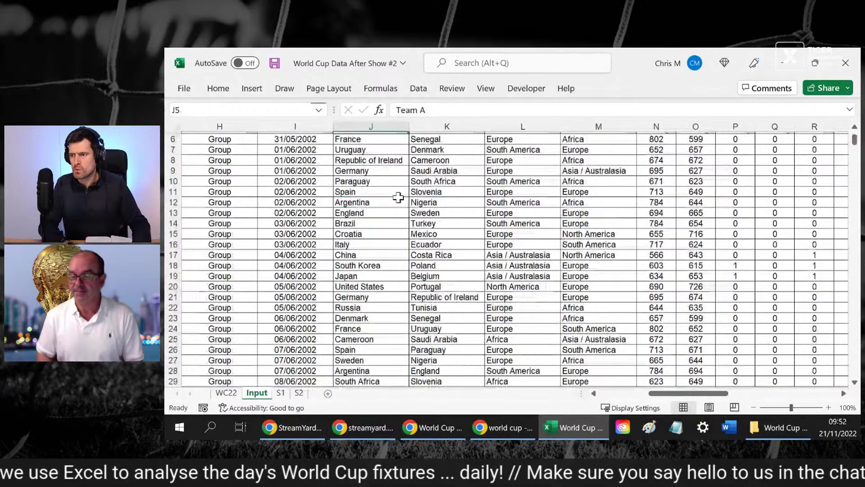
pyautogui.hotkey('ctrl', 'Home')
pyautogui.click(704, 213)
pyautogui.click(560, 267)
pyautogui.moveTo(688, 278); pyautogui.dragTo(690, 334)
pyautogui.click(586, 315)
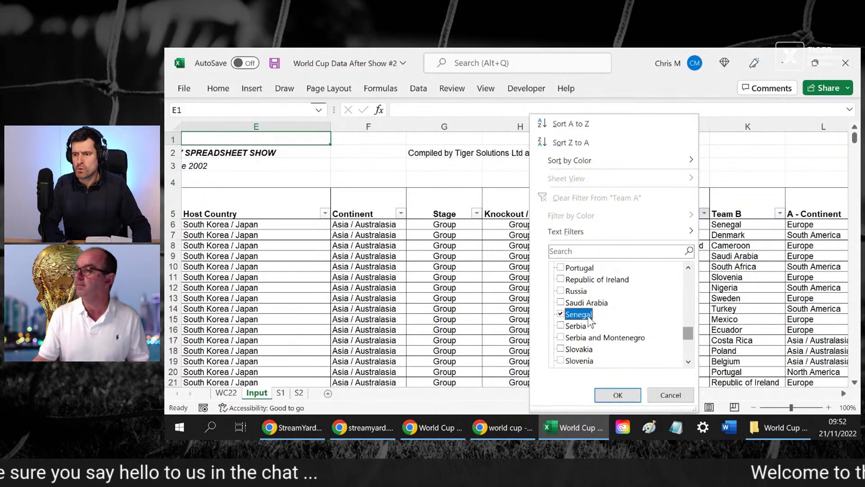
pyautogui.click(617, 395)
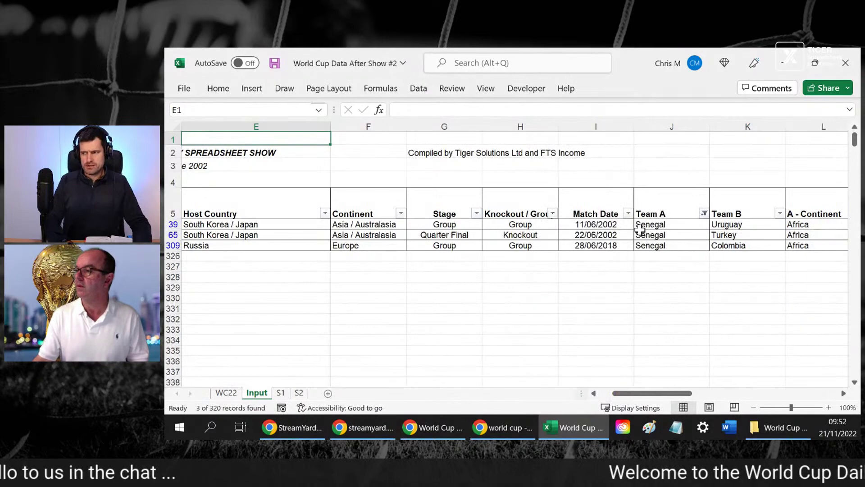
# Examine the filtered Senegal matches on Input, comparing the stage, knockout or group, and Team A columns
pyautogui.click(639, 235)
pyautogui.press('Right')
pyautogui.press('Right')
pyautogui.press('Right')
pyautogui.press('Right')
pyautogui.press('Right')
pyautogui.press('Left')
pyautogui.press('Left')
pyautogui.press('Left')
pyautogui.press('Left')
pyautogui.press('Left')
pyautogui.press('Left')
pyautogui.press('Left')
pyautogui.press('Left')
pyautogui.press('Right')
pyautogui.press('Right')
pyautogui.press('Right')
pyautogui.press('Up')
pyautogui.hotkey('shift', 'Down')
pyautogui.hotkey('shift', 'Down')
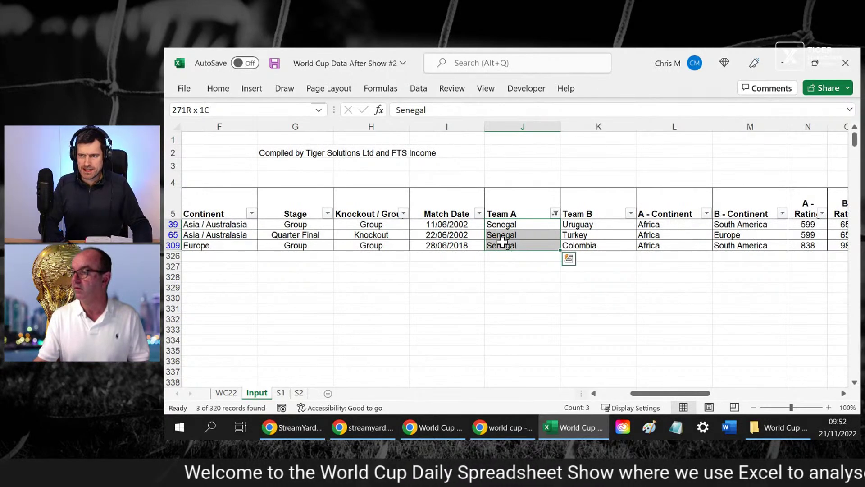
# Clear the Team A filter on the Input sheet to show all matches
pyautogui.press('alt')
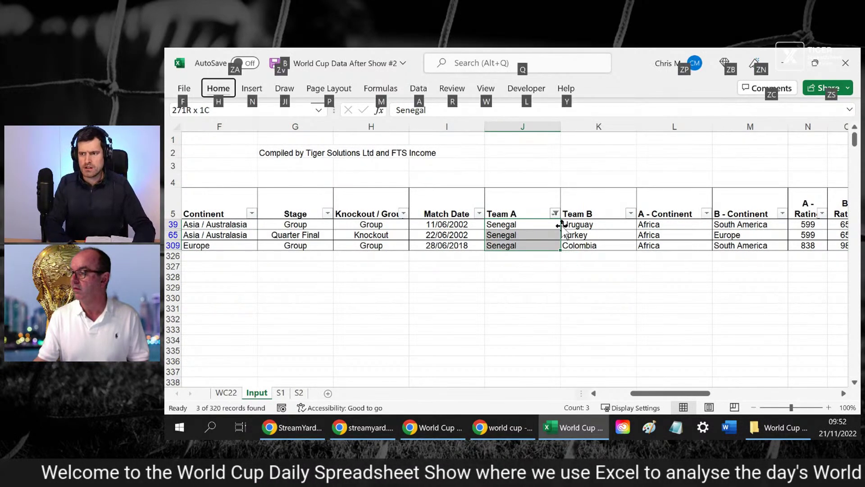
pyautogui.press('Escape')
pyautogui.press('alt')
pyautogui.press('a')
pyautogui.press('c')
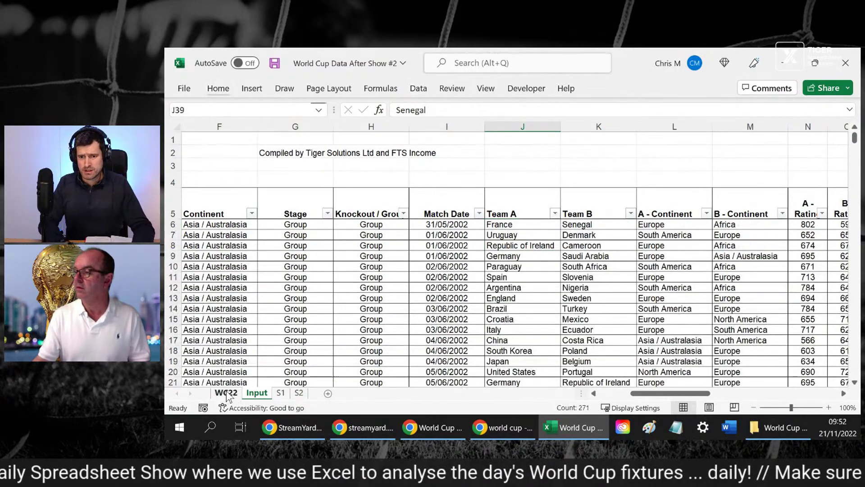
# Set the team in K13 on S1 to Netherlands
pyautogui.click(299, 394)
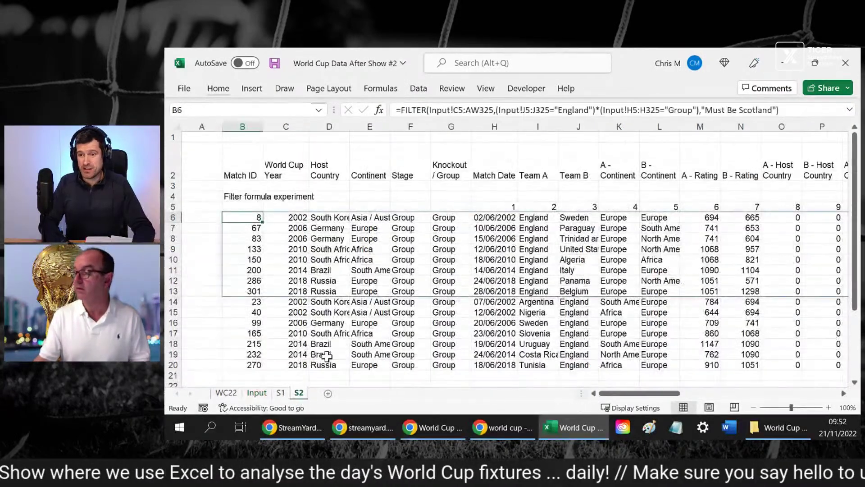
pyautogui.click(281, 395)
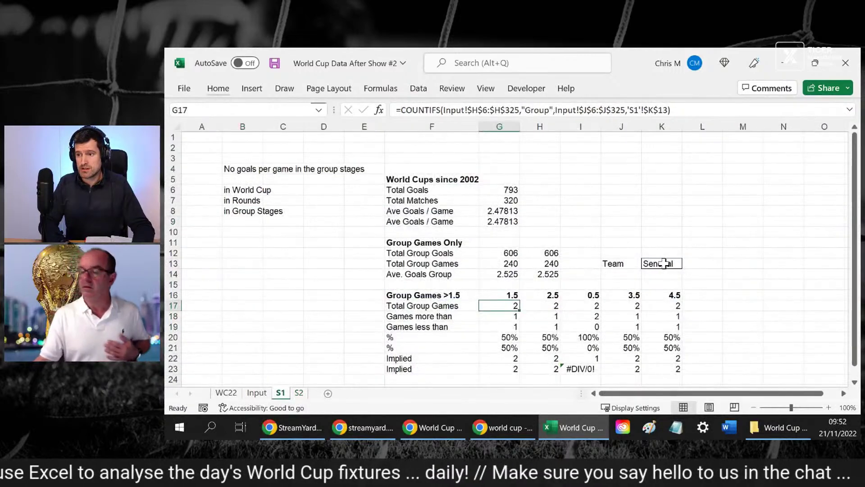
pyautogui.click(658, 261)
pyautogui.doubleClick(418, 111)
pyautogui.write('Nether lands')
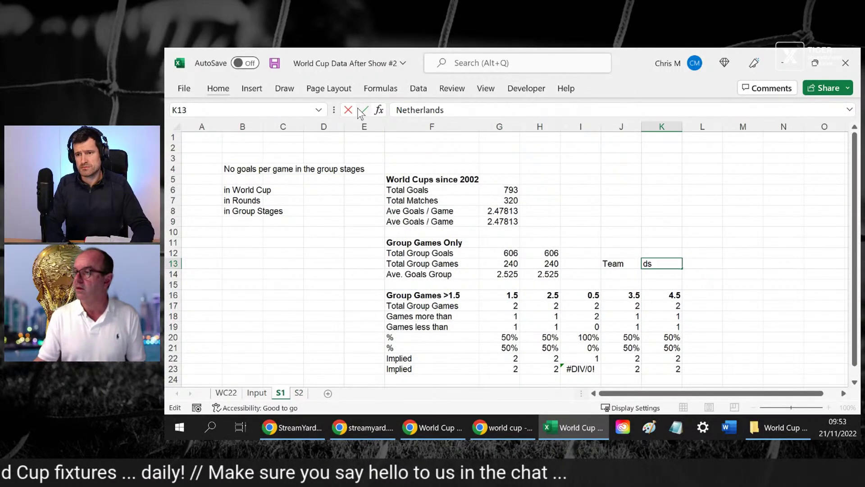
pyautogui.press('Return')
pyautogui.press('Up')
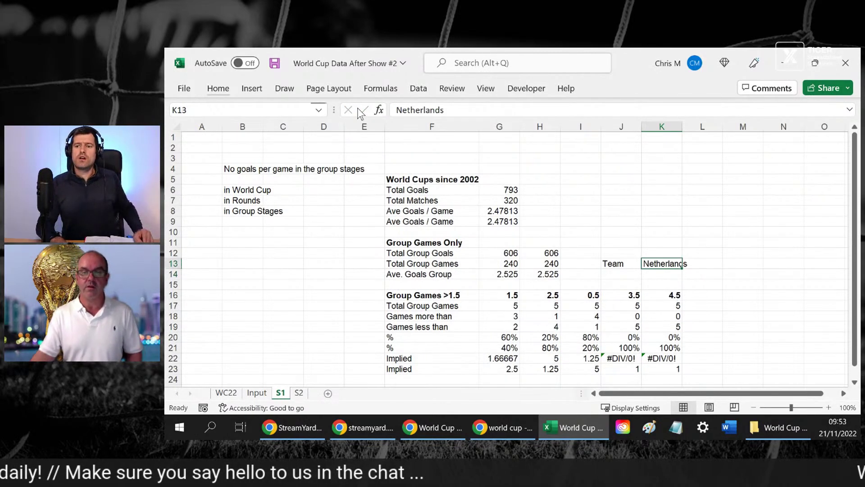
# Check the Total Group Games formulas along row 17 of S1 for the chosen team
pyautogui.press('Down')
pyautogui.press('Down')
pyautogui.press('Down')
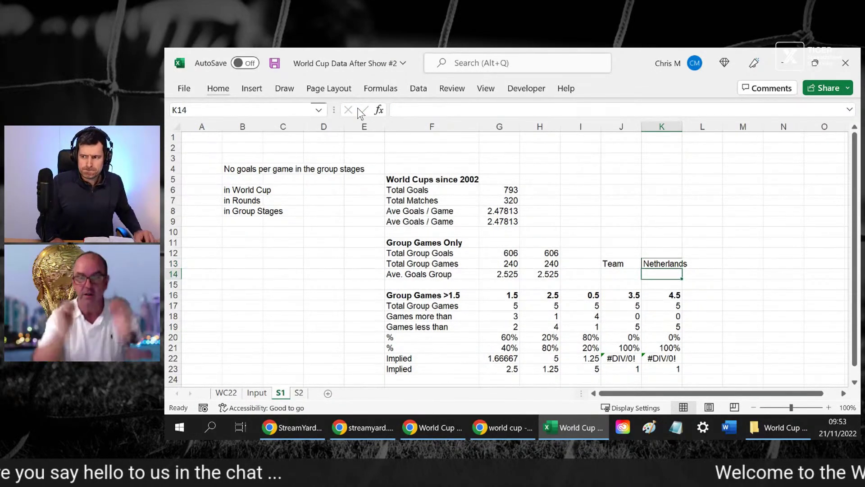
pyautogui.press('Up')
pyautogui.press('Up')
pyautogui.press('Up')
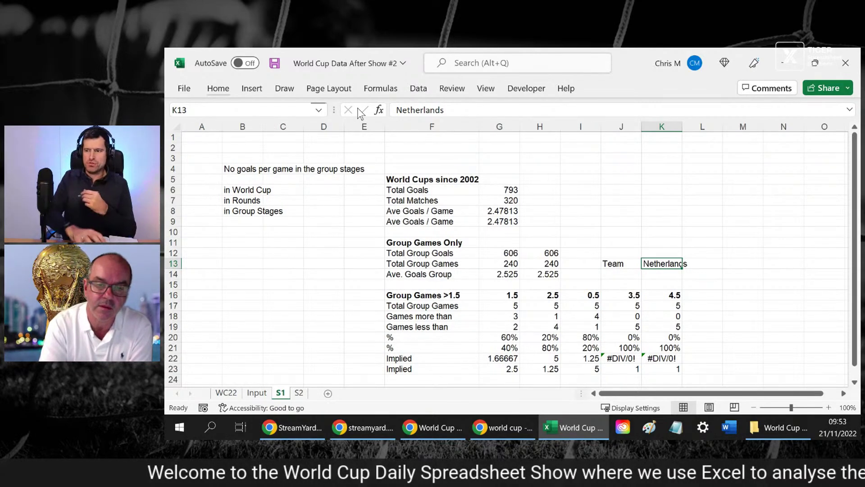
pyautogui.click(515, 310)
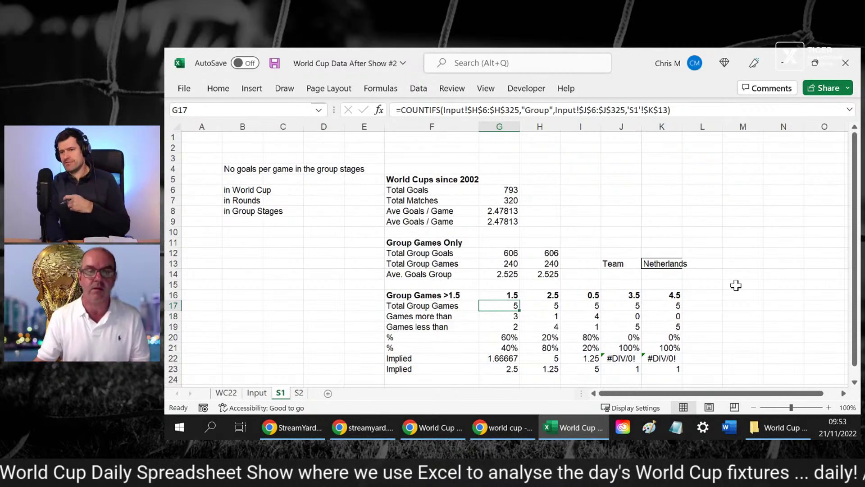
pyautogui.hotkey('shift', 'Right')
pyautogui.hotkey('shift', 'Right')
pyautogui.hotkey('shift', 'Right')
pyautogui.hotkey('shift', 'Right')
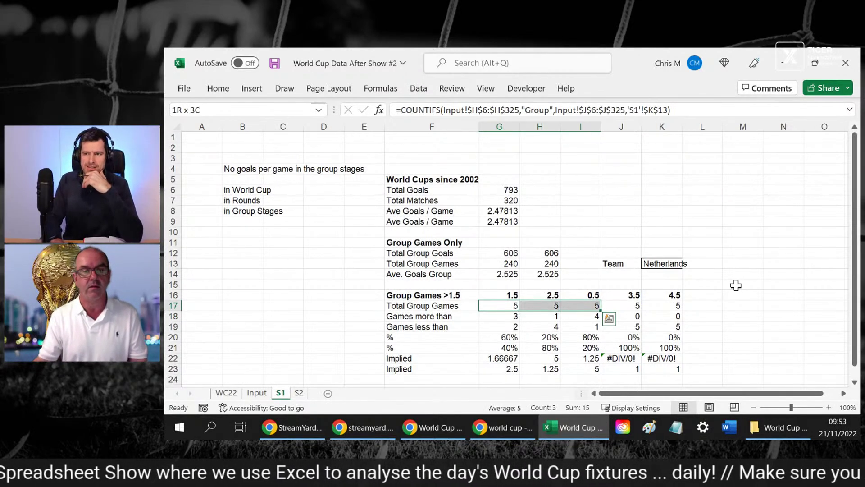
pyautogui.hotkey('shift', 'Right')
pyautogui.press('Left')
pyautogui.press('Right')
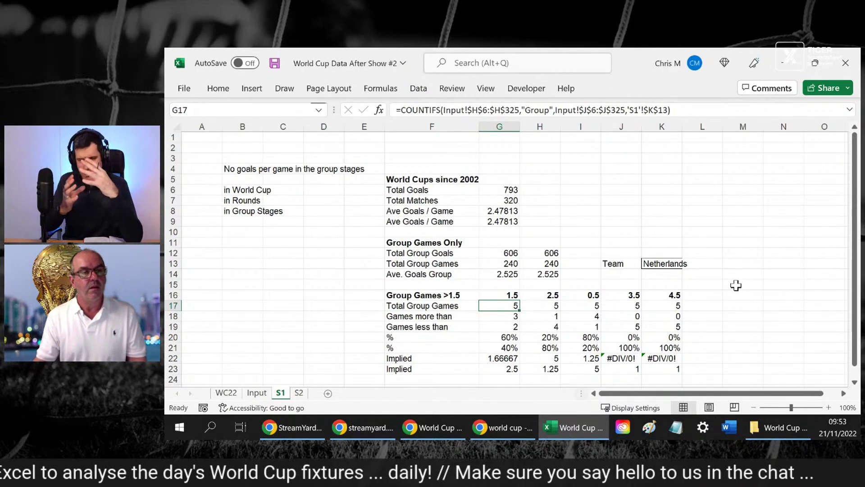
pyautogui.press('Right')
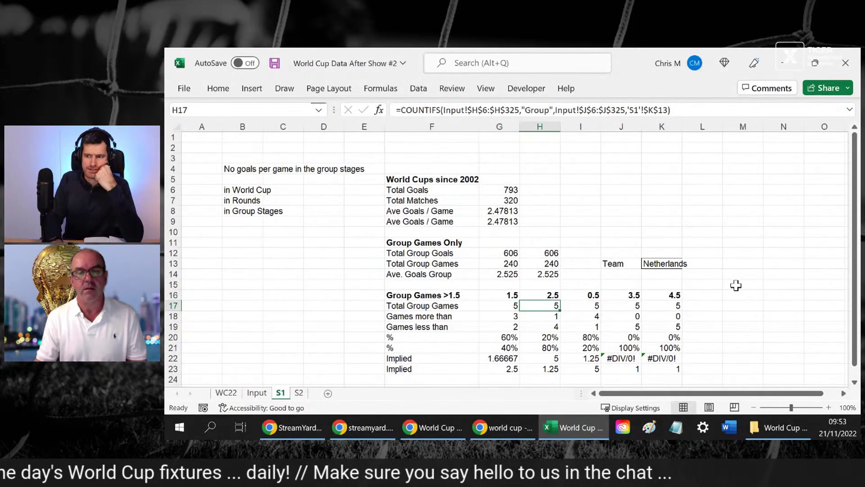
pyautogui.press('Right')
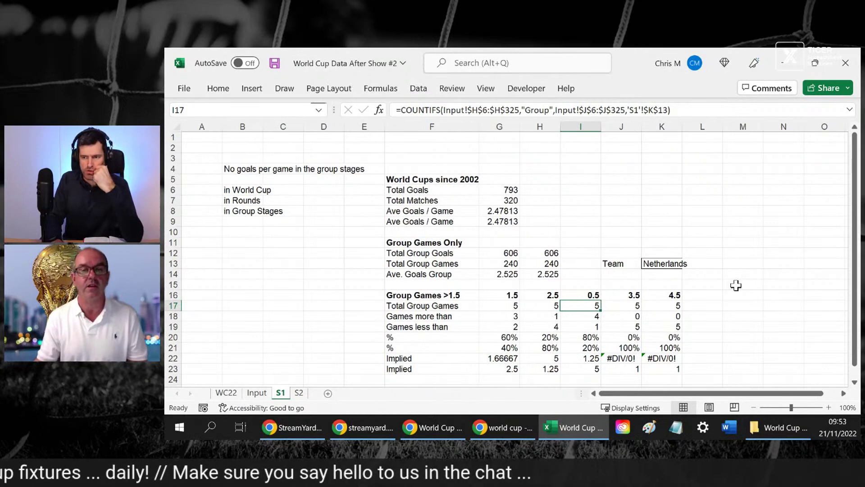
# Change the label in J13, beside the team name, to Team A
pyautogui.press('Right')
pyautogui.press('Right')
pyautogui.press('Right')
pyautogui.press('Up')
pyautogui.press('Up')
pyautogui.press('Up')
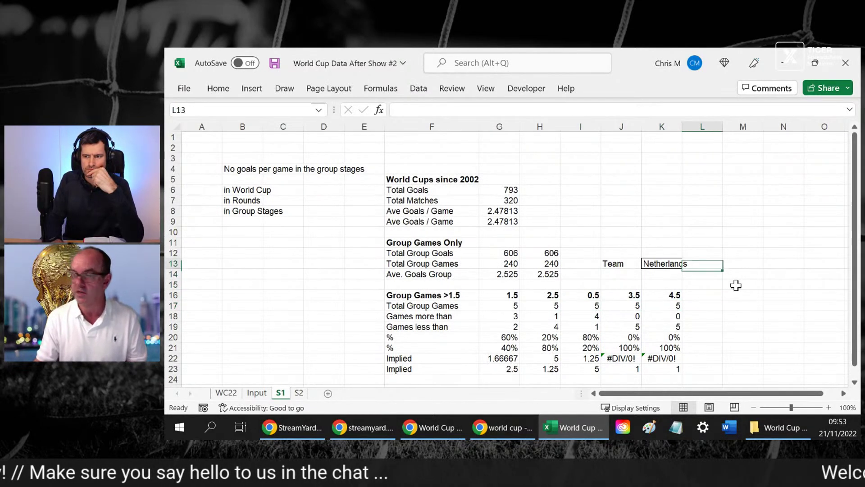
pyautogui.press('Up')
pyautogui.press('Left')
pyautogui.press('Down')
pyautogui.press('Down')
pyautogui.press('Up')
pyautogui.press('Up')
pyautogui.press('Left')
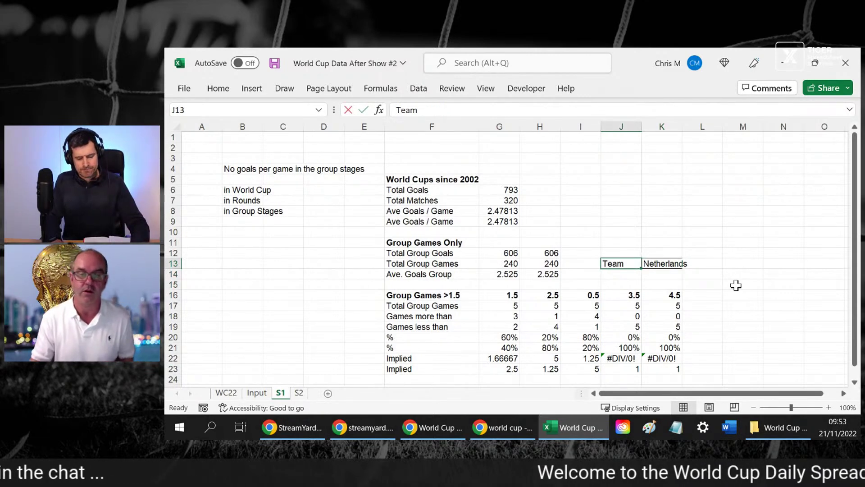
pyautogui.press('F2')
pyautogui.write('A')
pyautogui.press('Return')
pyautogui.press('Down')
pyautogui.press('Down')
pyautogui.press('Down')
pyautogui.press('Up')
pyautogui.press('Up')
pyautogui.press('Down')
pyautogui.press('Down')
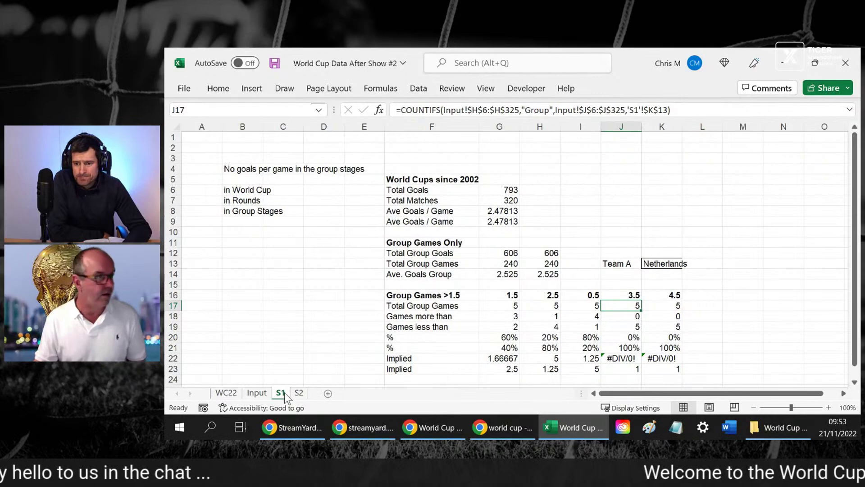
# View the England group matches and the first-game goals table below them on S2
pyautogui.click(299, 393)
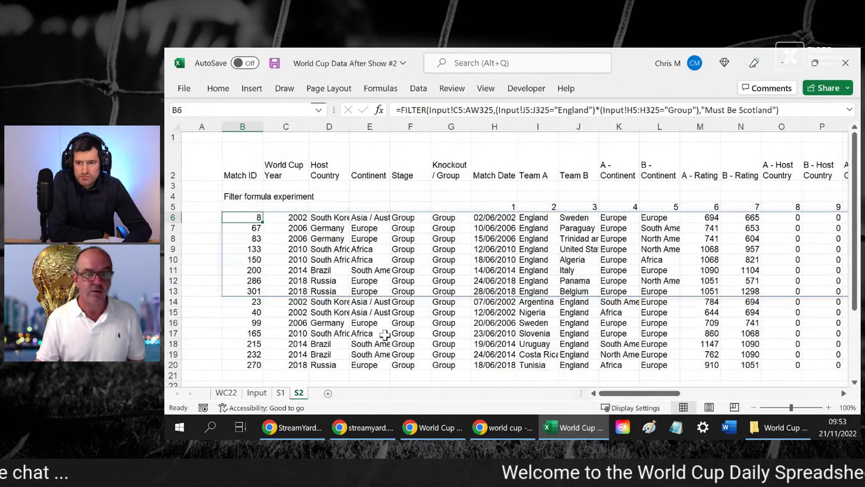
pyautogui.scroll(-1, 385, 335)
pyautogui.scroll(-3, 385, 334)
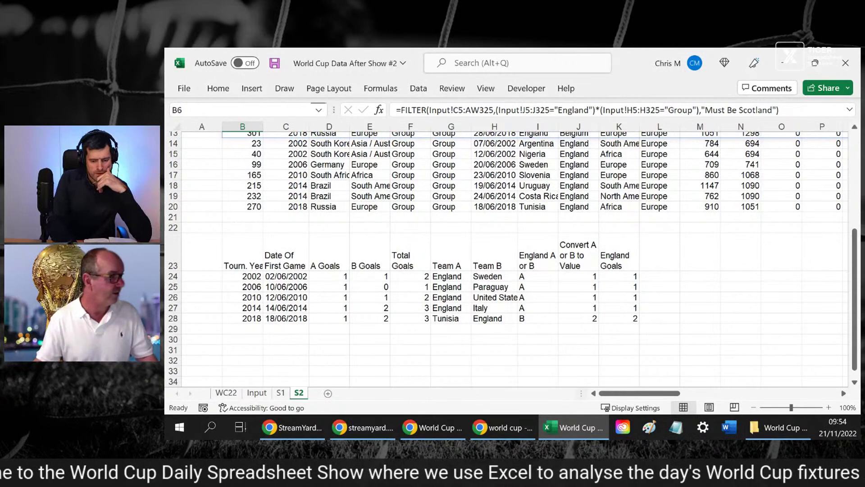
# Switch to Chrome and open the Betfair website in a new tab
pyautogui.hotkey('ctrl', 't')
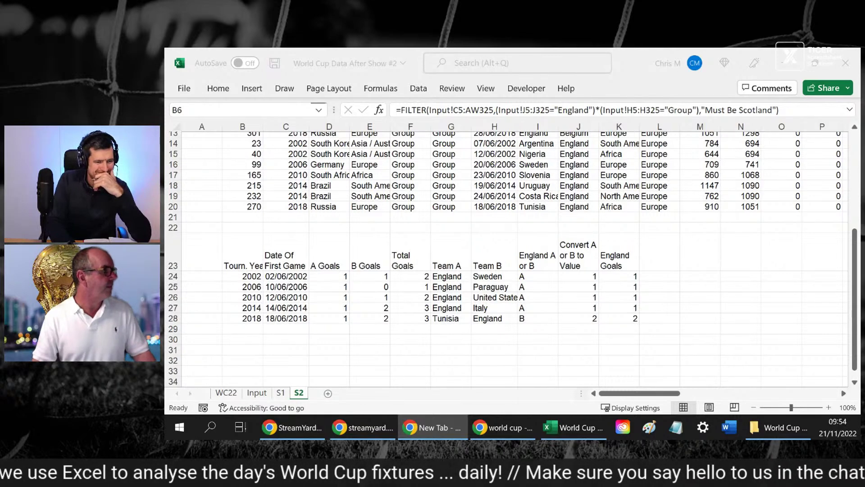
pyautogui.press('Return')
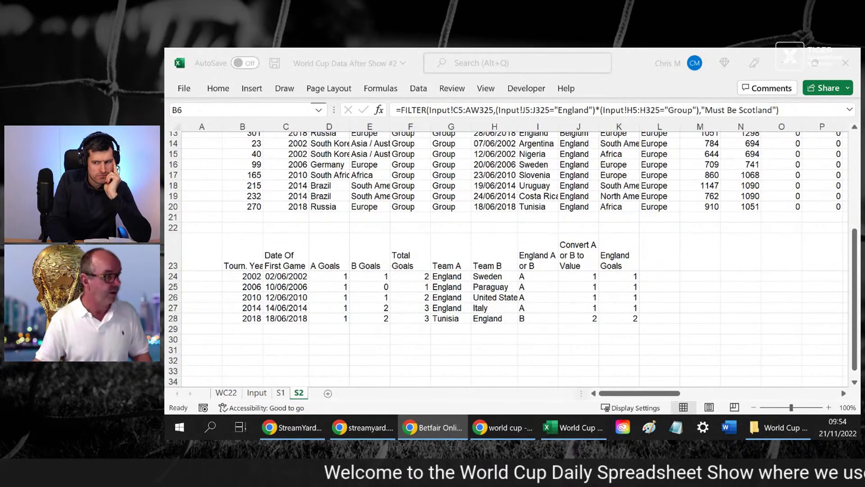
# Check the World Cup fixtures in the Google results in Chrome, and return to the Excel workbook
pyautogui.click(515, 426)
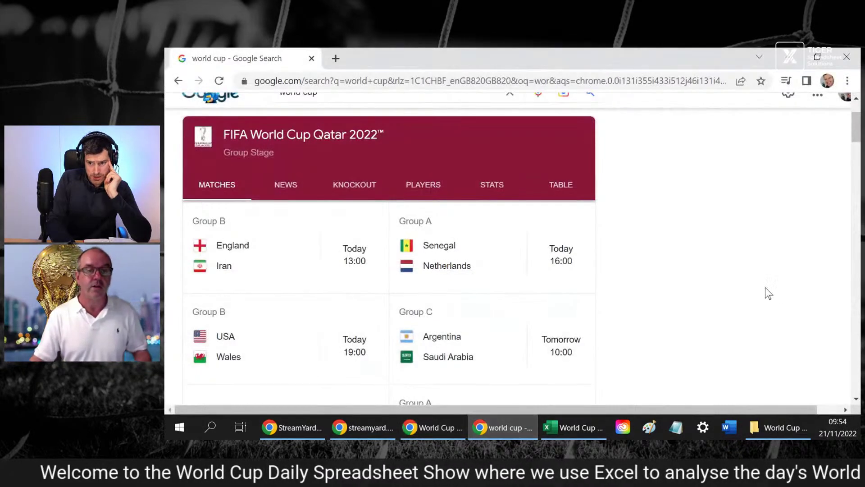
pyautogui.scroll(-2, 775, 293)
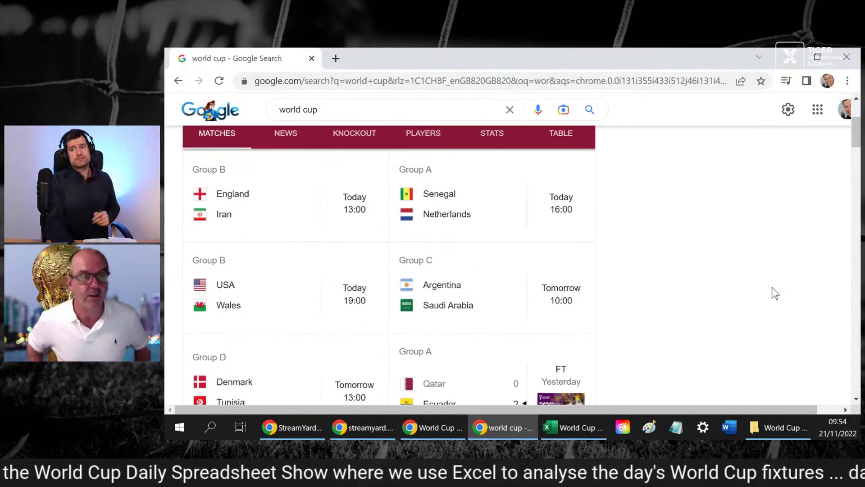
pyautogui.scroll(1, 775, 293)
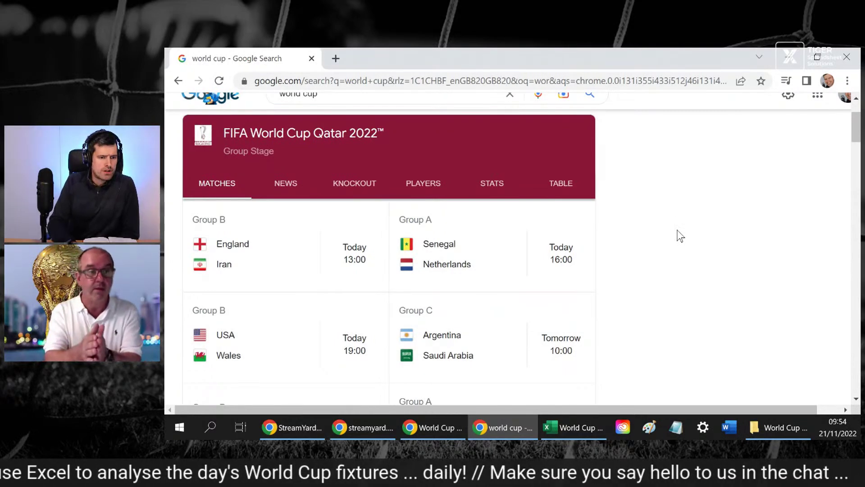
pyautogui.click(578, 426)
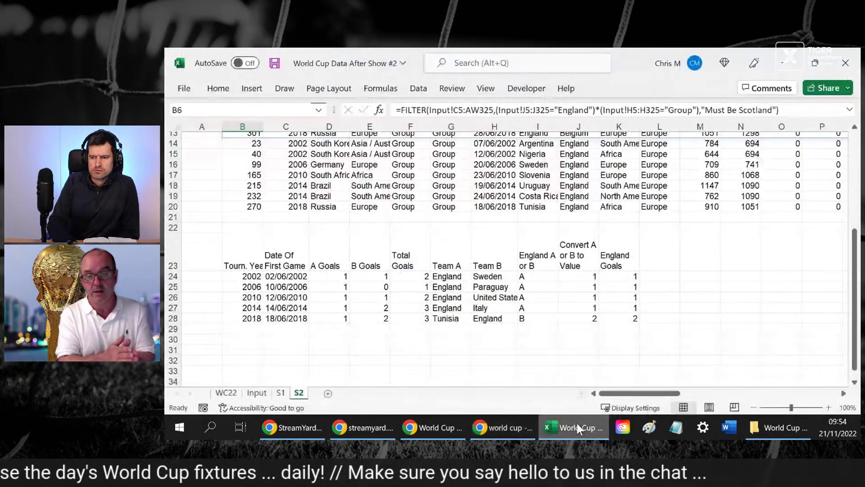
# Undo the Team A label, the Netherlands team choice and the team-based formulas filled across columns H to K on S1
pyautogui.click(281, 396)
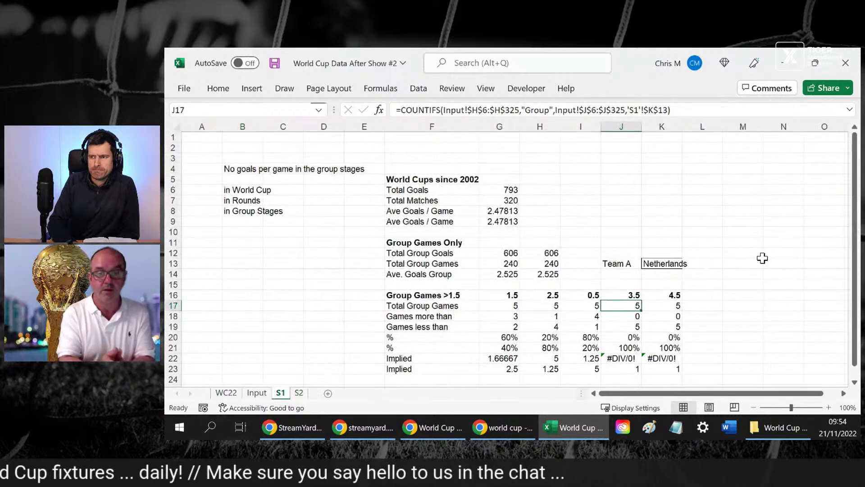
pyautogui.scroll(-1, 764, 254)
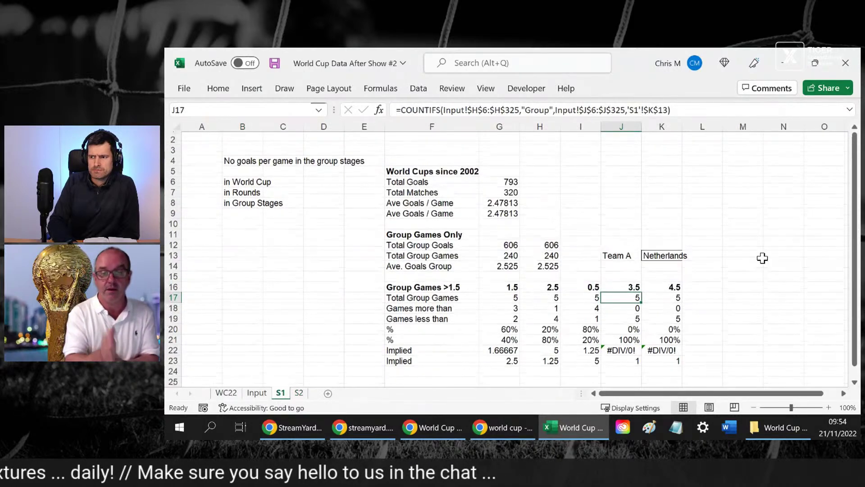
pyautogui.click(763, 206)
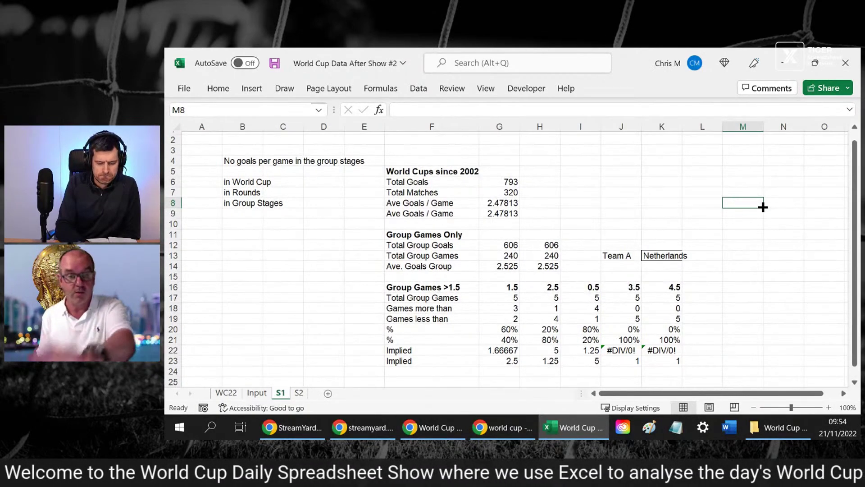
pyautogui.hotkey('ctrl', 'z')
pyautogui.hotkey('ctrl', 'z')
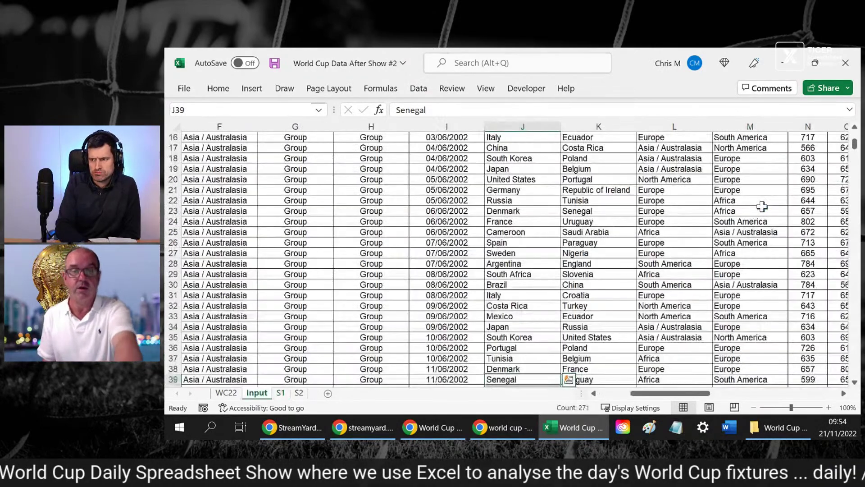
pyautogui.hotkey('ctrl', 'z')
pyautogui.hotkey('ctrl', 'z')
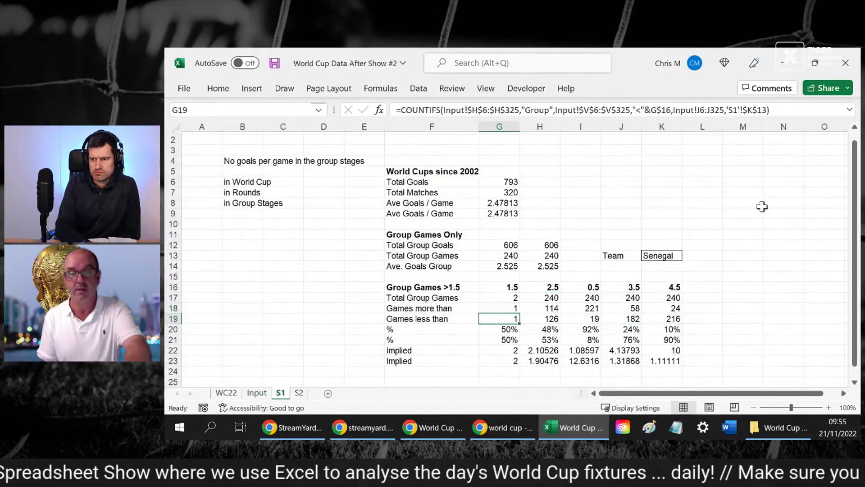
# Undo the team criteria in G17:G19 on S1, back to the all-teams group count =COUNTIF(Input!$H$6:$H$325,"Group") in G17
pyautogui.hotkey('ctrl', 'z')
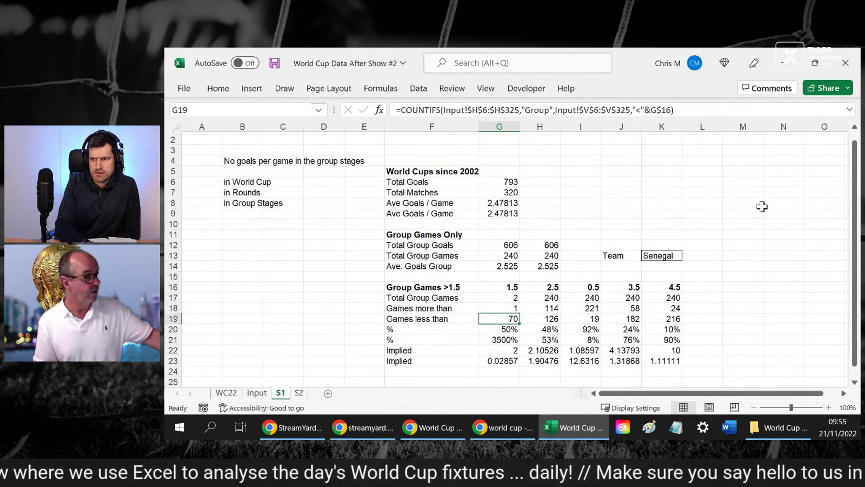
pyautogui.hotkey('ctrl', 'z')
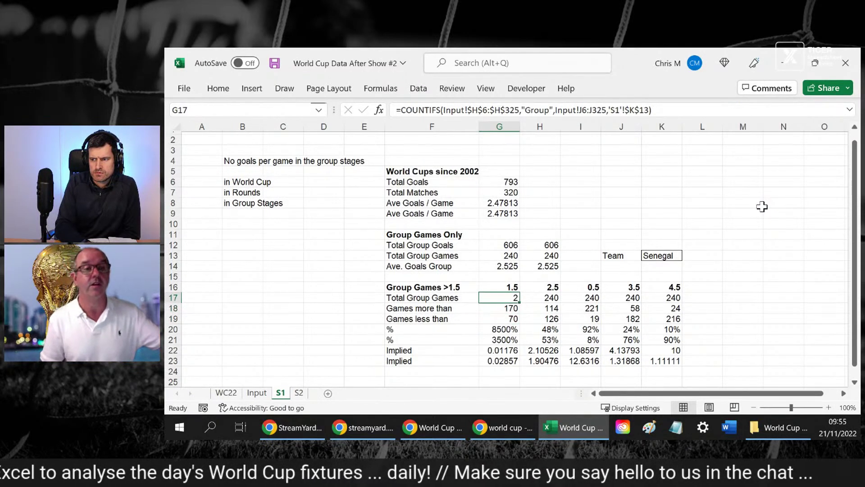
pyautogui.hotkey('ctrl', 'z')
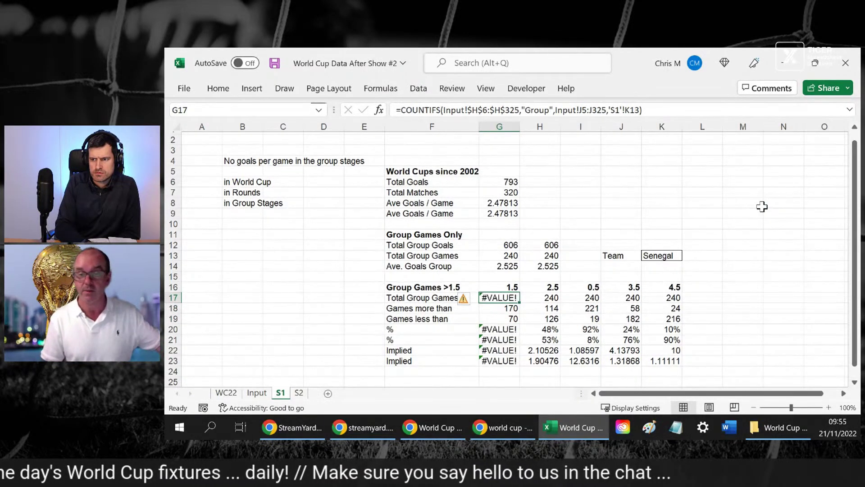
pyautogui.hotkey('ctrl', 'z')
pyautogui.hotkey('ctrl', 'z')
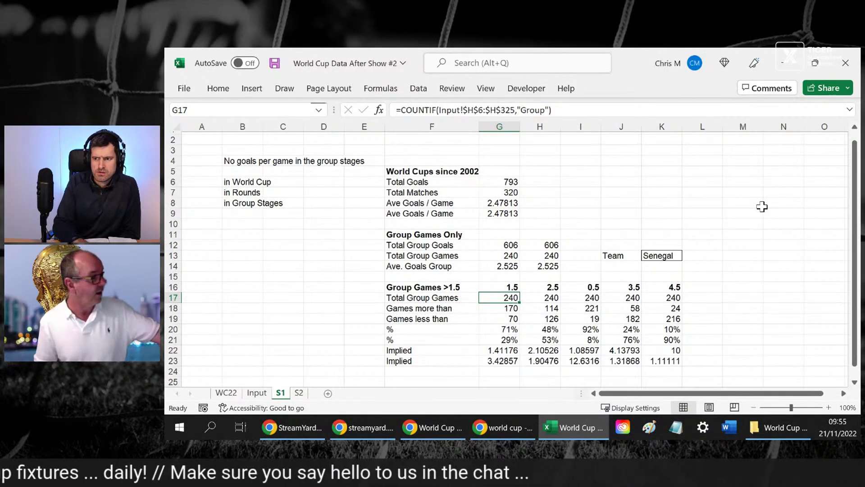
# View the implied odds formula in G22, check the day's World Cup fixtures in Chrome, and return to the Excel workbook
pyautogui.click(512, 349)
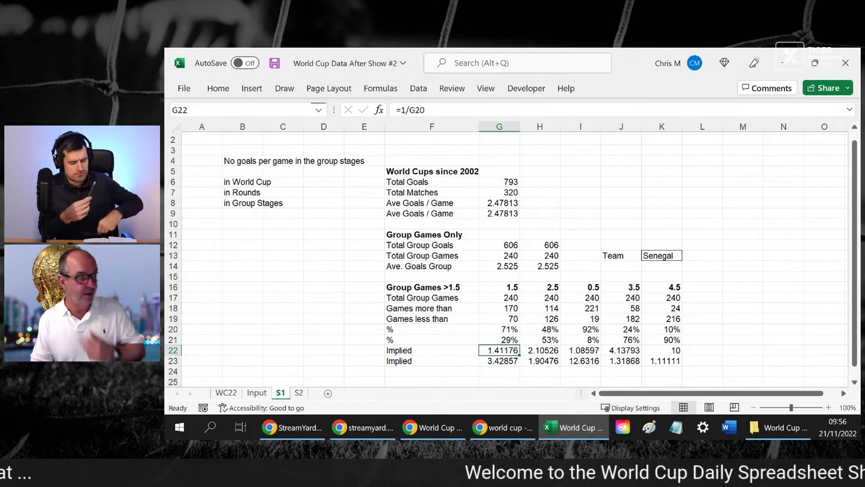
pyautogui.click(502, 427)
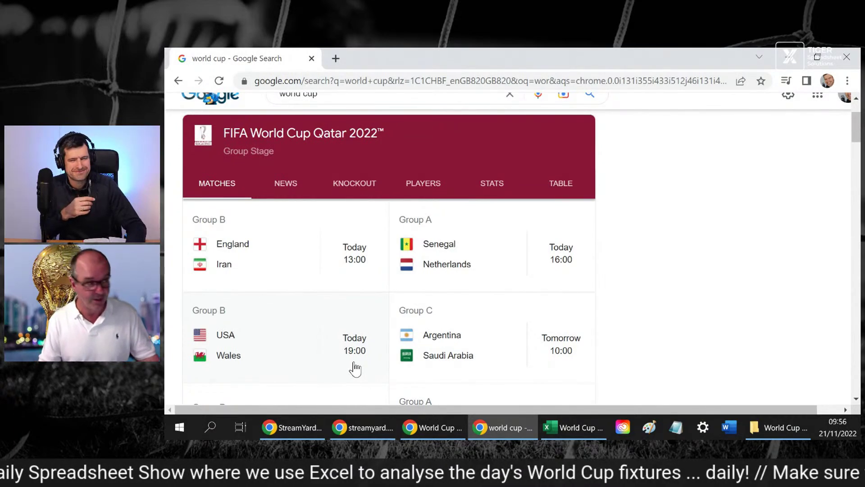
pyautogui.hotkey('alt', 'Tab')
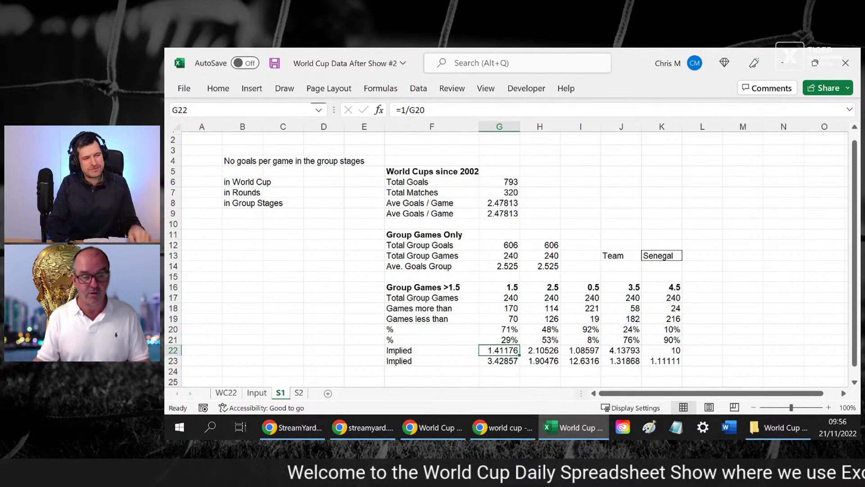
pyautogui.hotkey('alt', 'Tab')
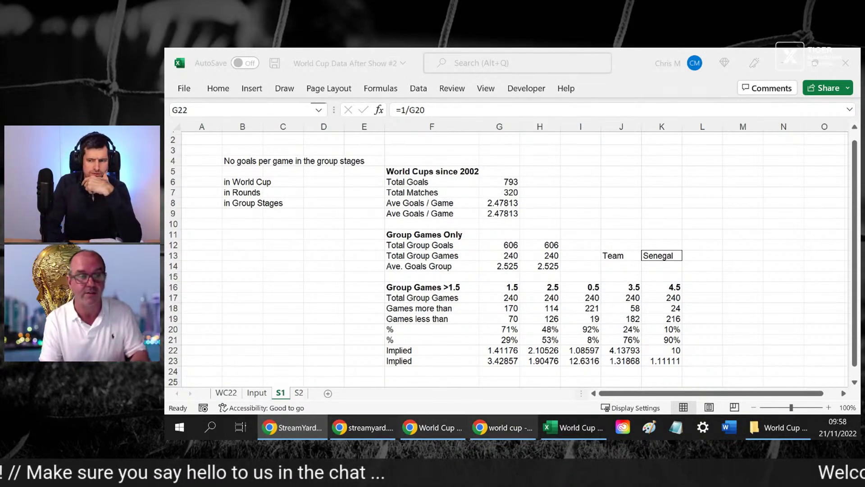
# Open S2 and examine the FILTER formulas that list England's group matches as Team A and as Team B
pyautogui.click(296, 399)
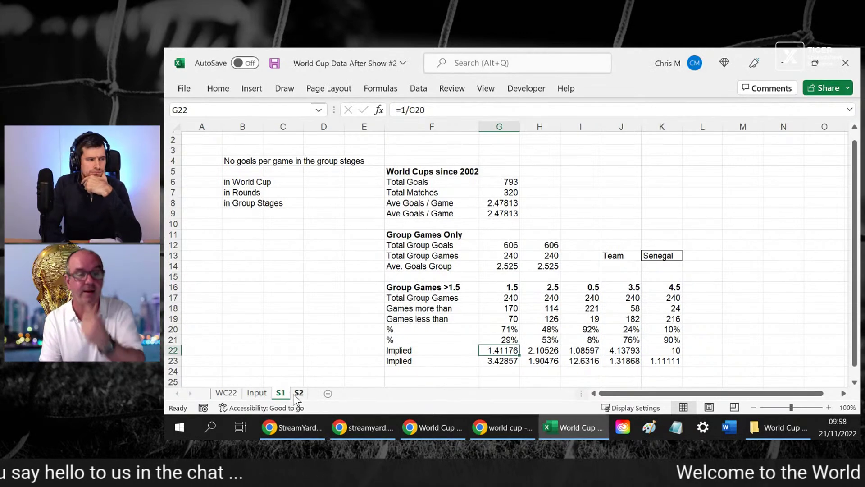
pyautogui.click(295, 396)
pyautogui.click(457, 216)
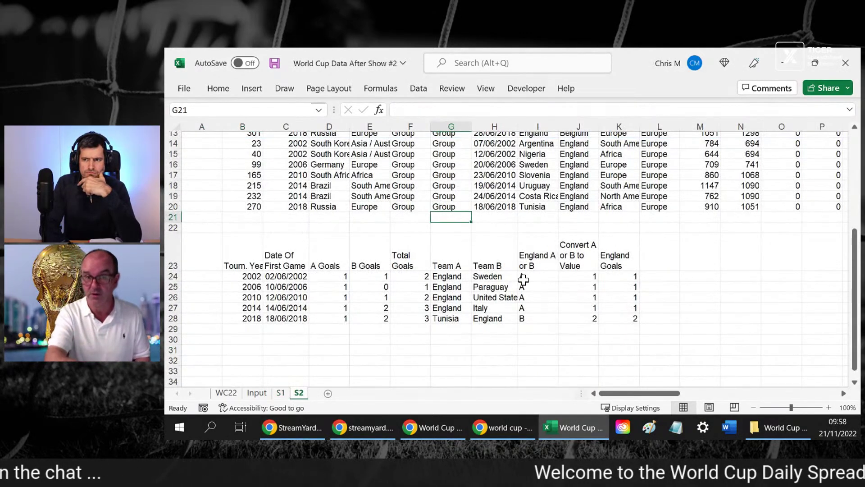
pyautogui.scroll(5, 523, 279)
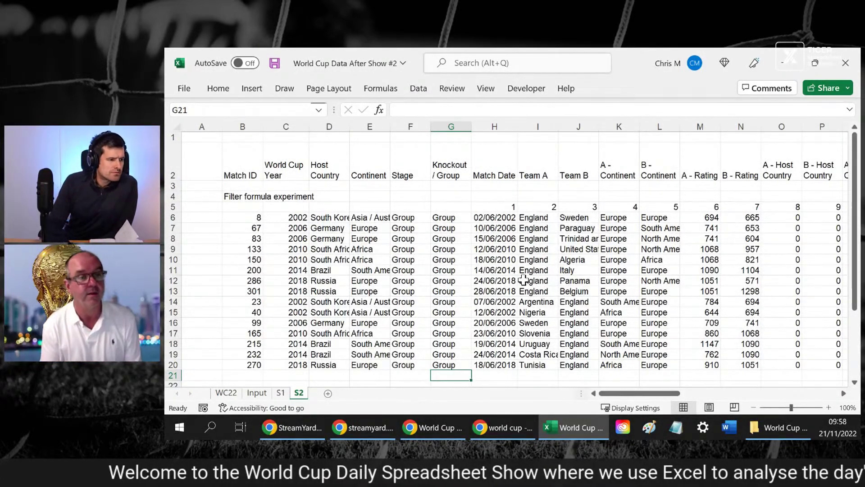
pyautogui.scroll(-2, 248, 284)
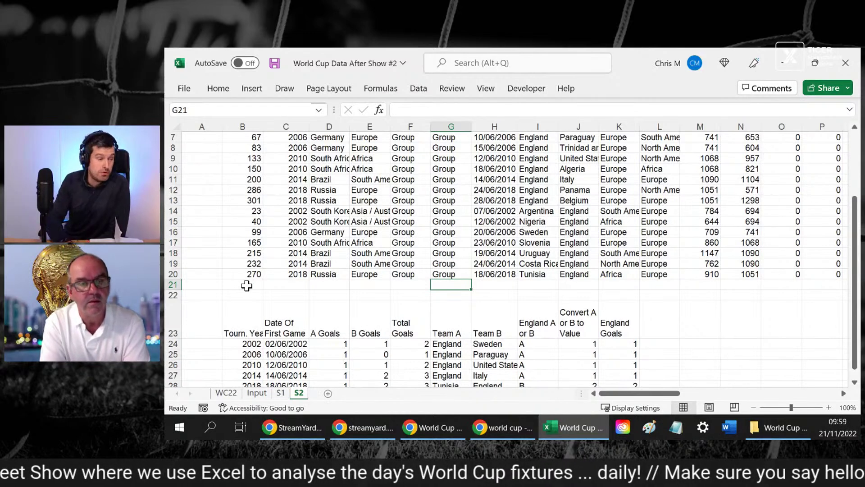
pyautogui.click(259, 232)
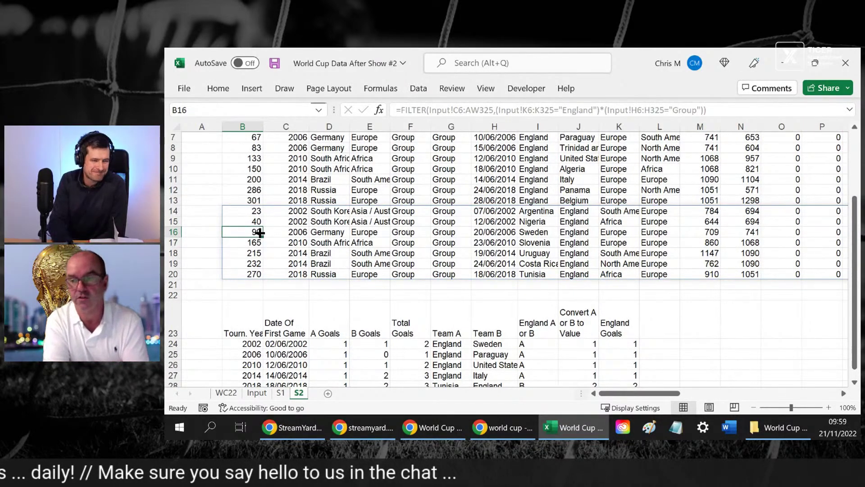
pyautogui.scroll(2, 342, 300)
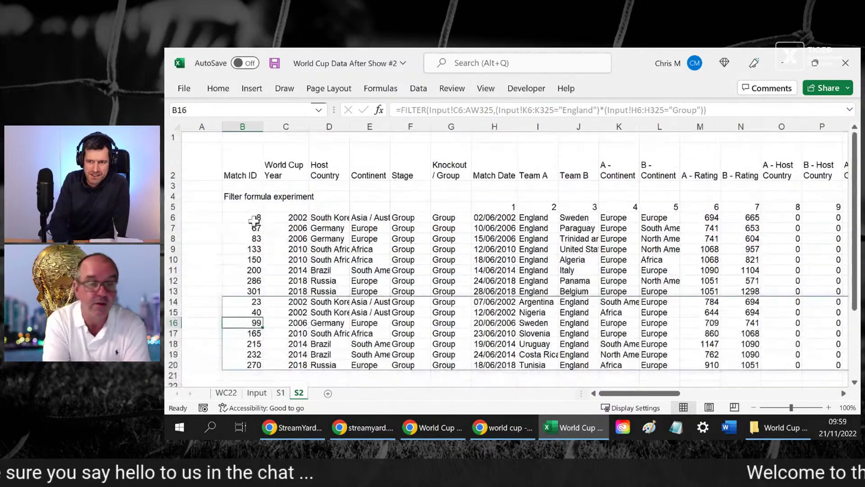
pyautogui.click(247, 218)
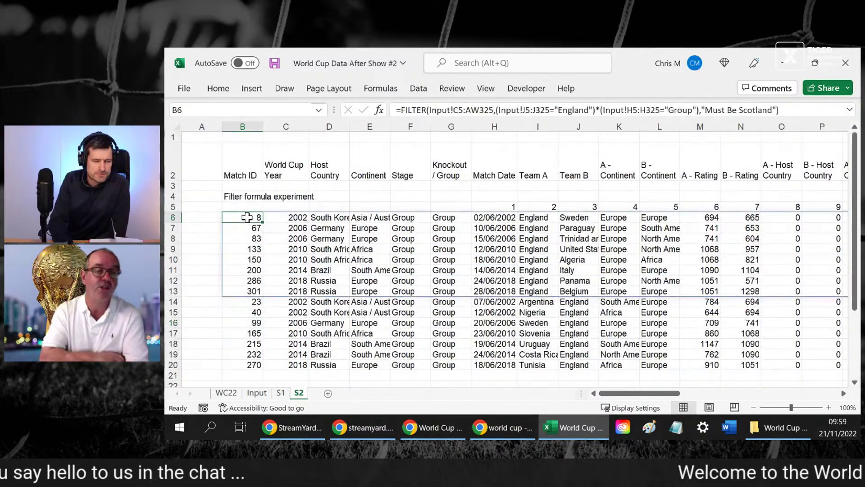
# Examine the VLOOKUP in F24 on S2 and compare the England FILTER formulas in B6 and B14
pyautogui.click(232, 154)
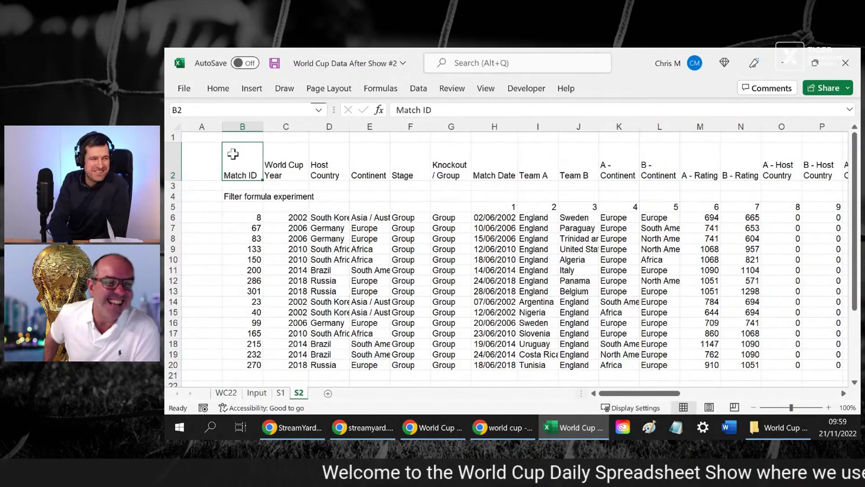
pyautogui.click(425, 288)
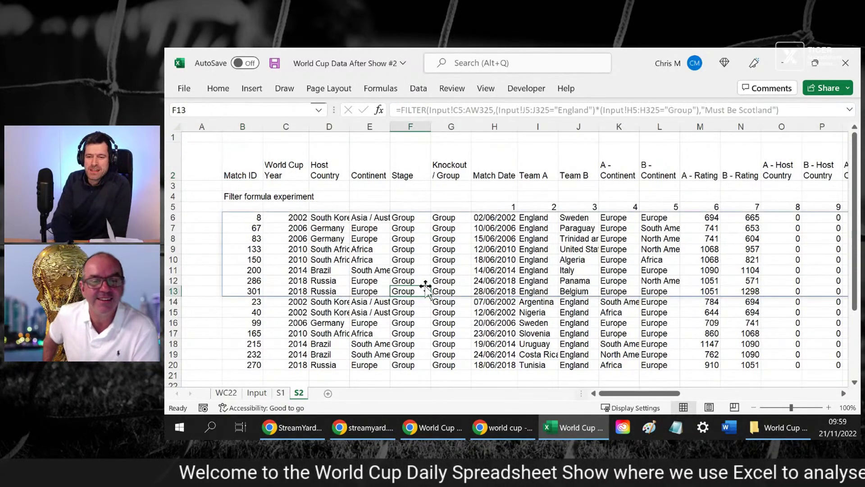
pyautogui.scroll(-4, 429, 282)
pyautogui.click(429, 282)
pyautogui.scroll(4, 426, 286)
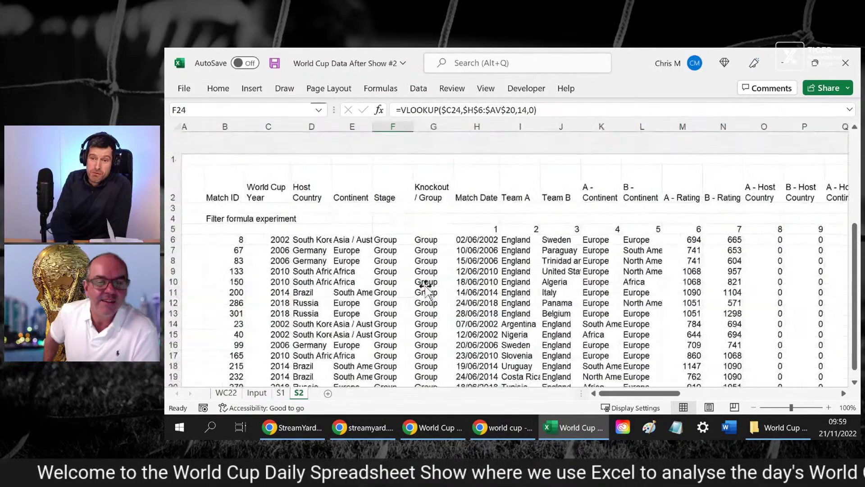
pyautogui.click(244, 215)
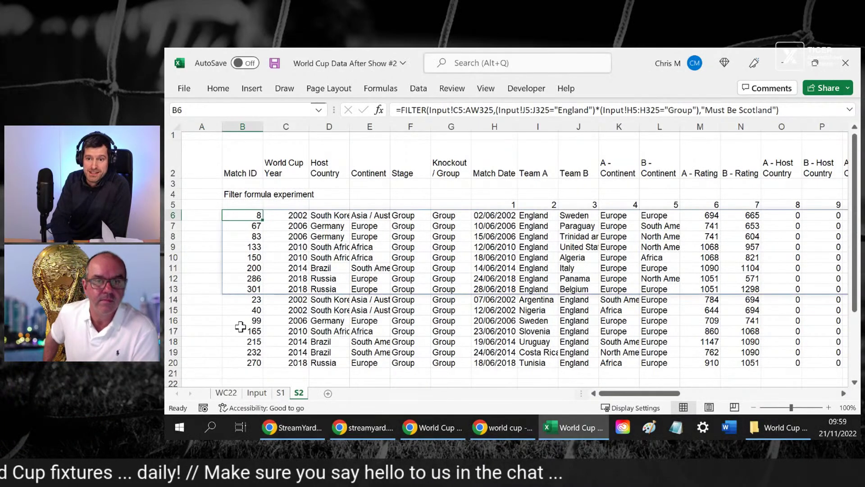
pyautogui.click(232, 299)
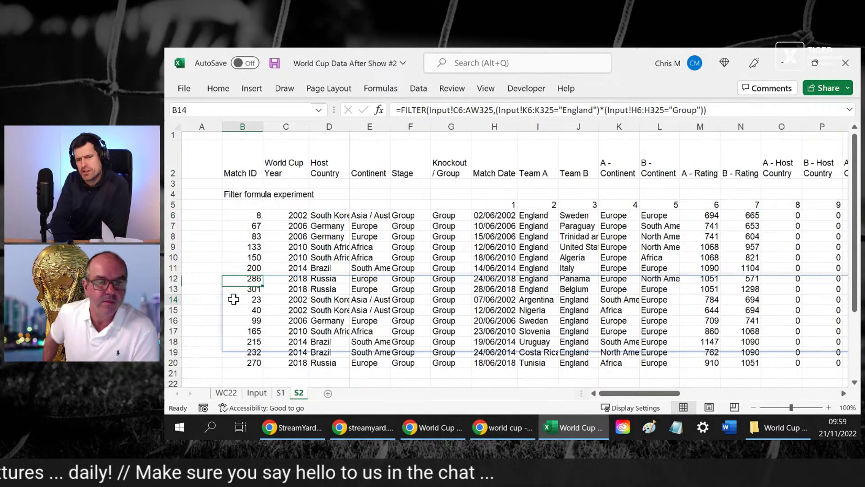
pyautogui.click(247, 217)
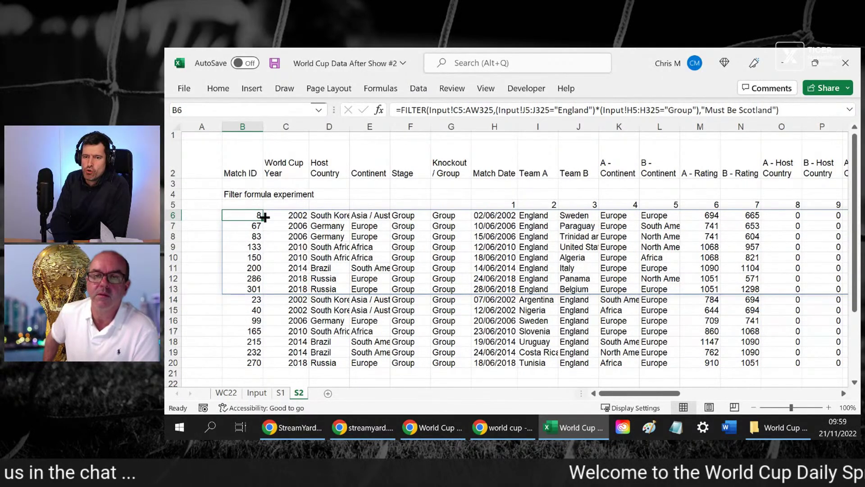
# View the Input sheet's group-stage matches and the Argentina–England row in its team columns
pyautogui.click(255, 396)
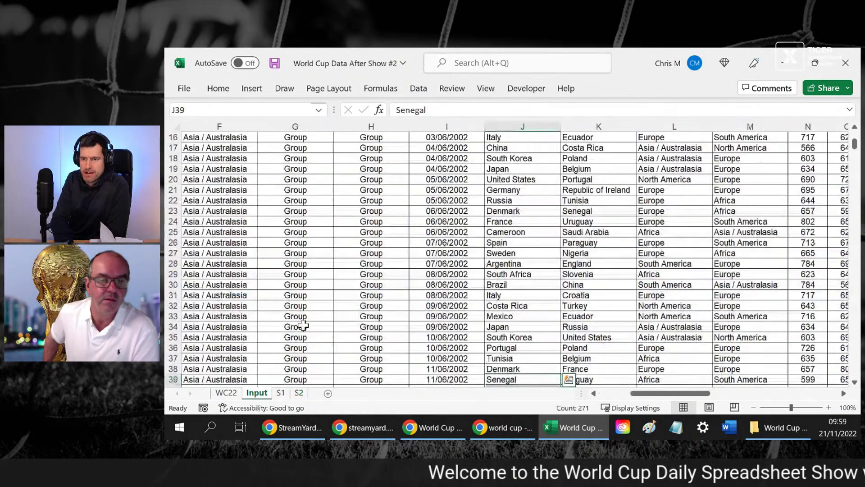
pyautogui.click(344, 261)
pyautogui.press('Right')
pyautogui.press('Right')
pyautogui.press('Right')
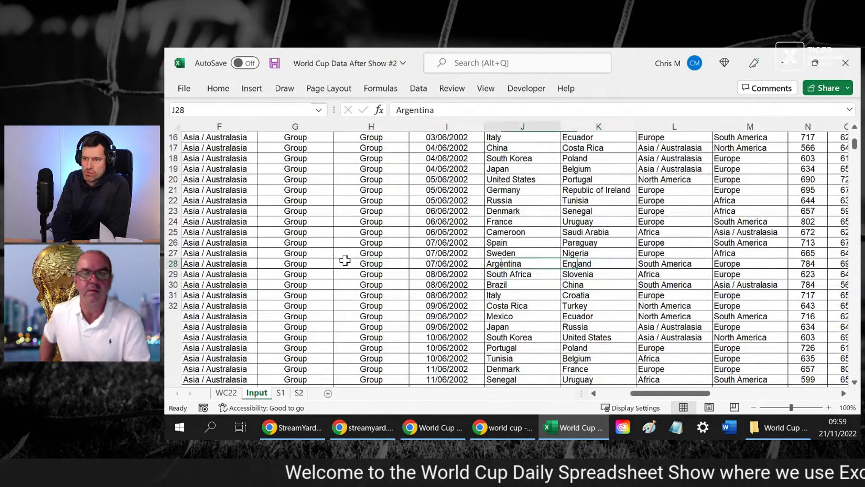
# Return to S2 and view the Match ID header and the FILTER formula in B6 below it
pyautogui.click(301, 396)
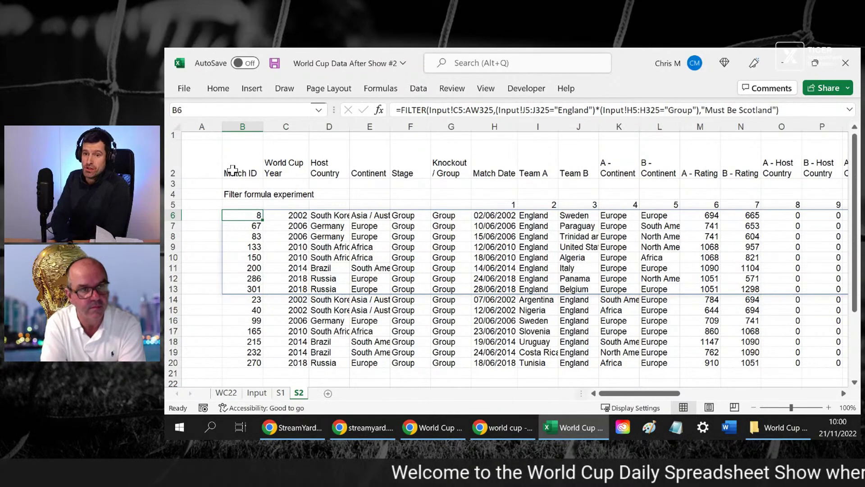
pyautogui.click(238, 162)
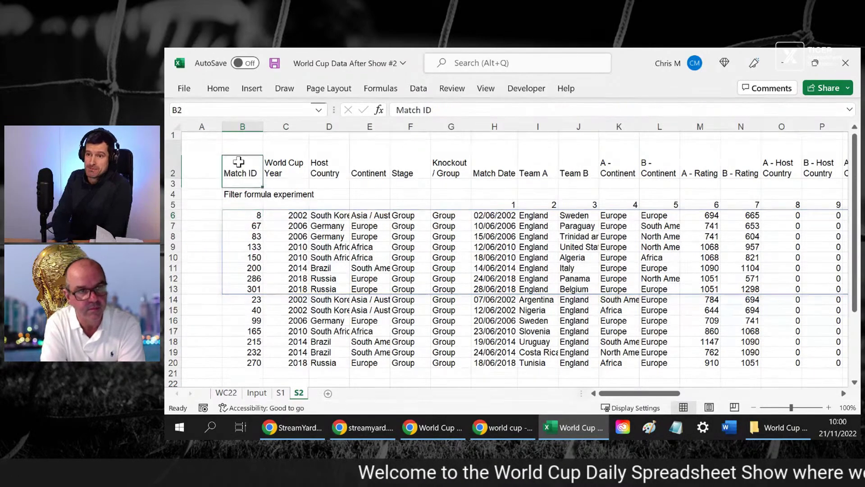
pyautogui.click(383, 296)
pyautogui.click(230, 215)
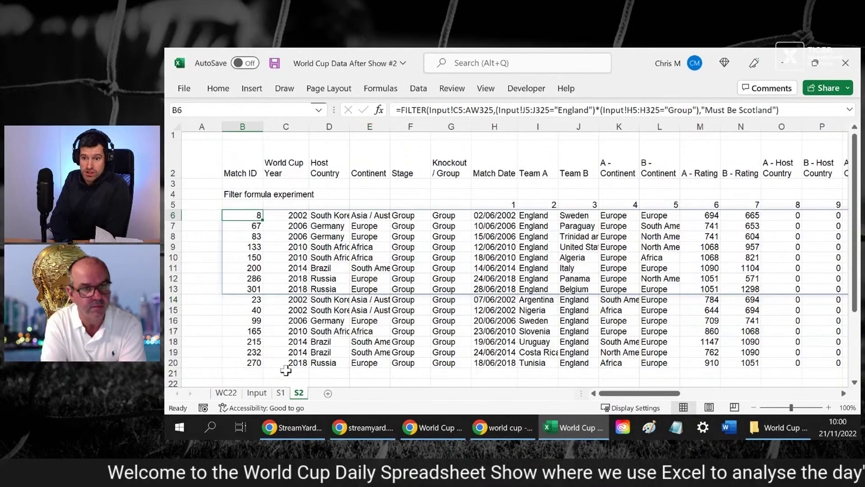
# Glance at S1, and examine the tournament-year UNIQUE formula in B24 and the first-game-date MINIFS formula in C24 on S2
pyautogui.click(281, 393)
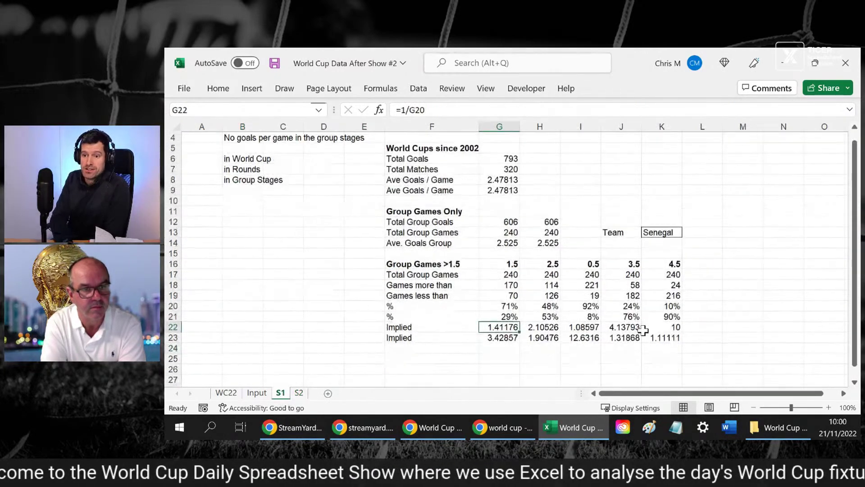
pyautogui.click(299, 392)
pyautogui.scroll(-6, 403, 253)
pyautogui.click(234, 224)
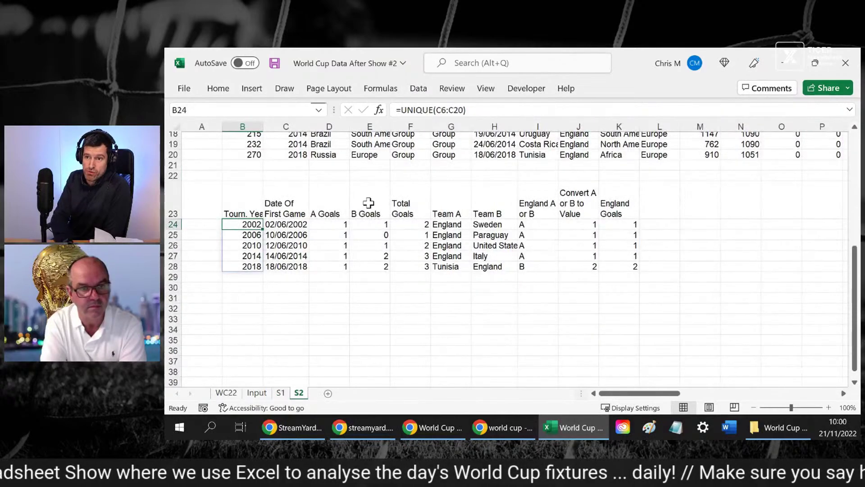
pyautogui.scroll(2, 369, 203)
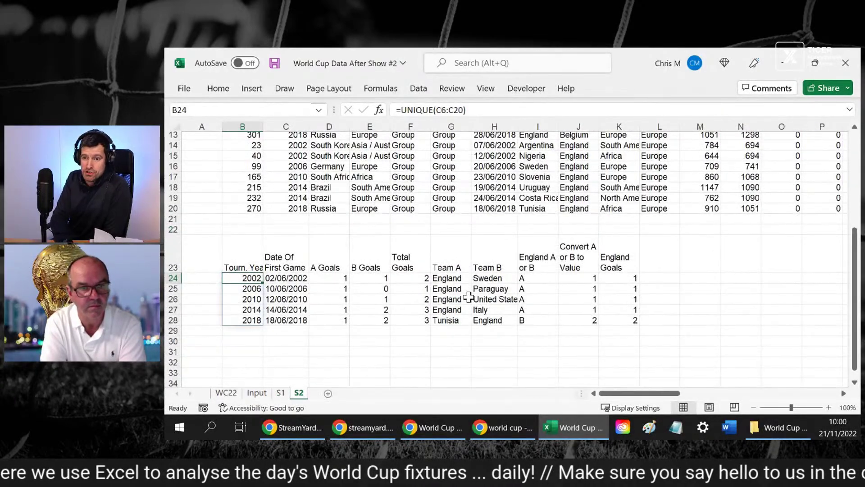
pyautogui.scroll(1, 468, 296)
pyautogui.click(270, 326)
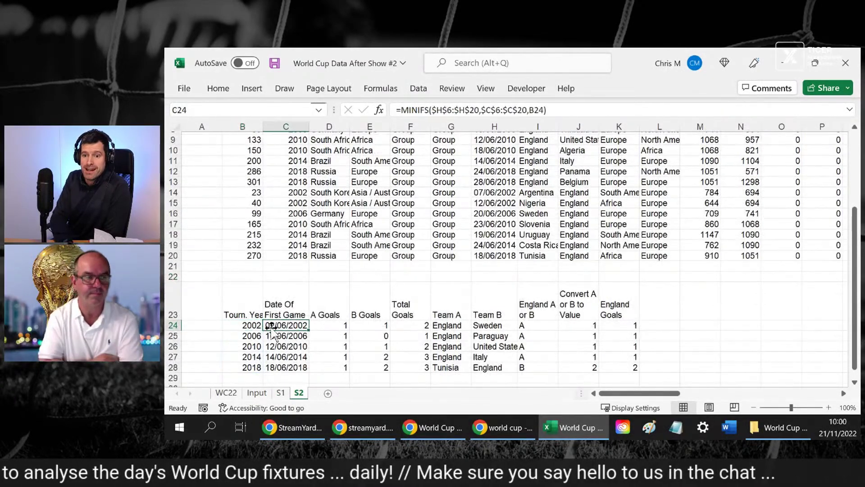
# Examine the first-game dates in C24:C28, the A Goals VLOOKUP in D24 and the A Goals and B Goals headers
pyautogui.hotkey('shift', 'Down')
pyautogui.hotkey('shift', 'Down')
pyautogui.hotkey('shift', 'Down')
pyautogui.hotkey('shift', 'Down')
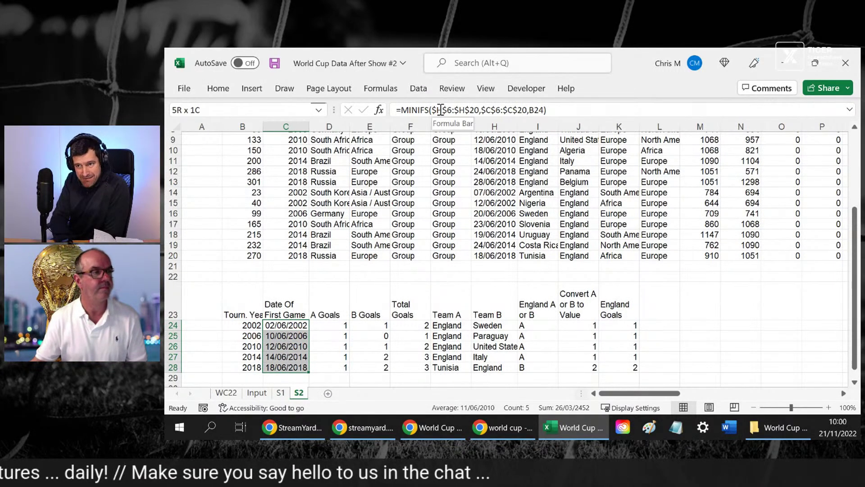
pyautogui.click(329, 325)
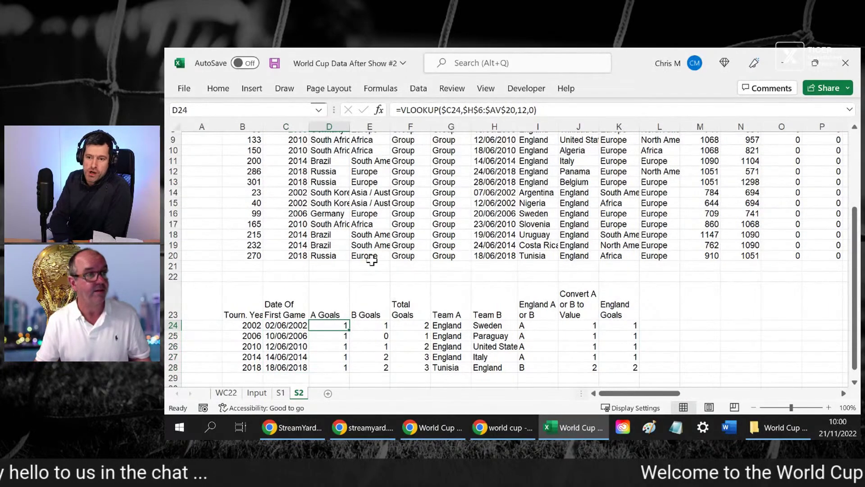
pyautogui.scroll(3, 419, 250)
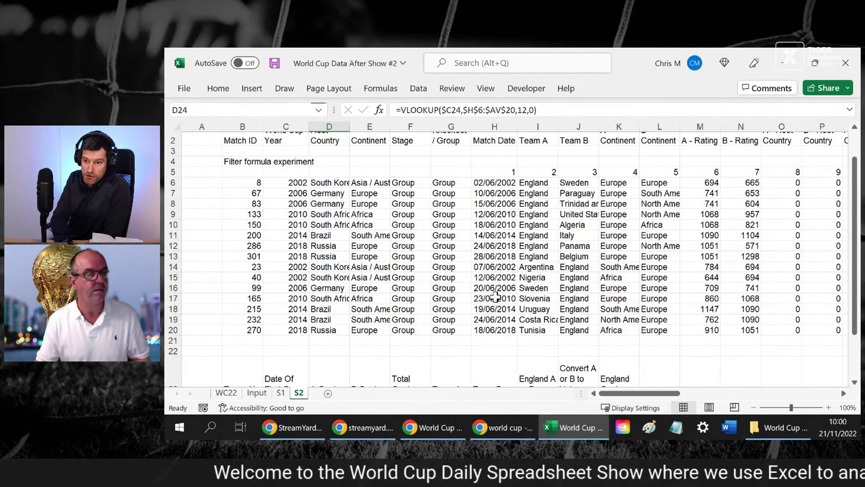
pyautogui.scroll(-3, 496, 296)
pyautogui.click(320, 306)
pyautogui.press('Right')
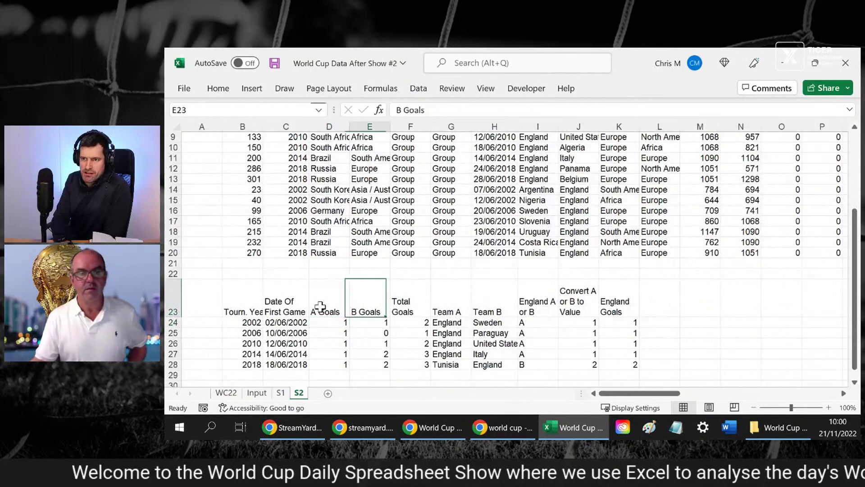
# Look across the 2006 first-game row and highlight its England A or B, conversion and England Goals formulas in I25:K25
pyautogui.press('Down')
pyautogui.press('Down')
pyautogui.press('Right')
pyautogui.press('Right')
pyautogui.press('Right')
pyautogui.press('Right')
pyautogui.press('Right')
pyautogui.press('Left')
pyautogui.hotkey('shift', 'Right')
pyautogui.hotkey('shift', 'Right')
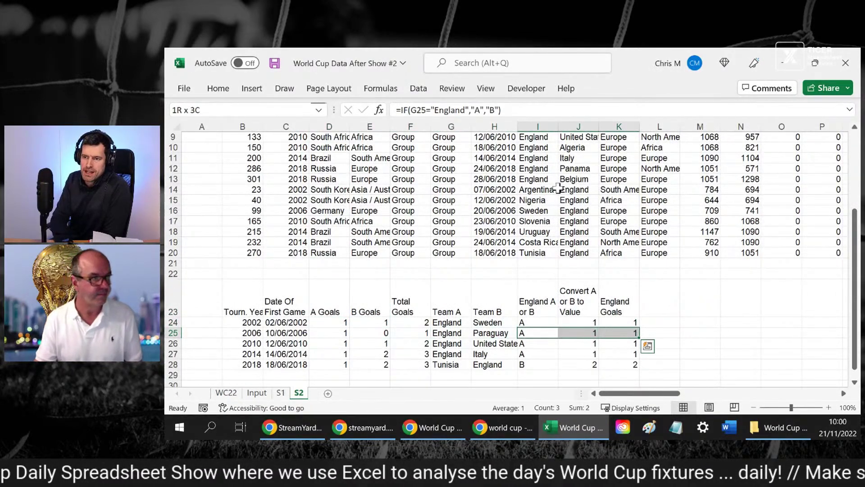
# Compare the Total Goals VLOOKUP in F24 with the COLUMN formula in H5 above Match Date
pyautogui.click(559, 189)
pyautogui.click(407, 321)
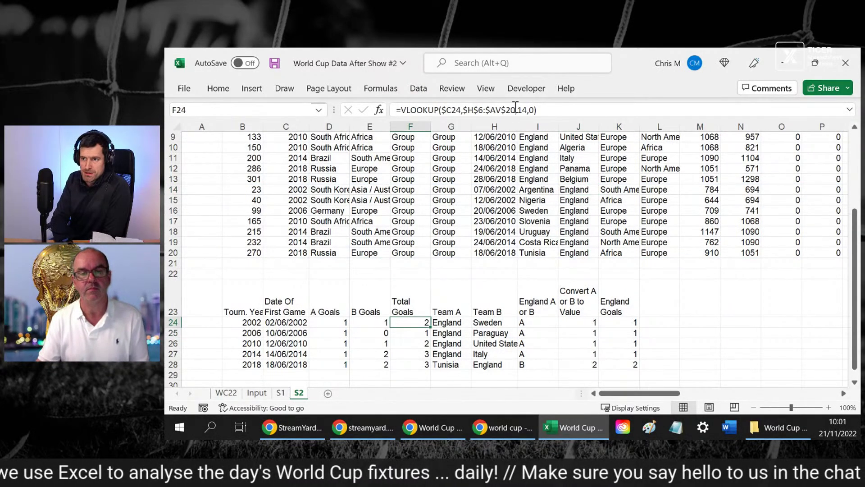
pyautogui.scroll(3, 540, 280)
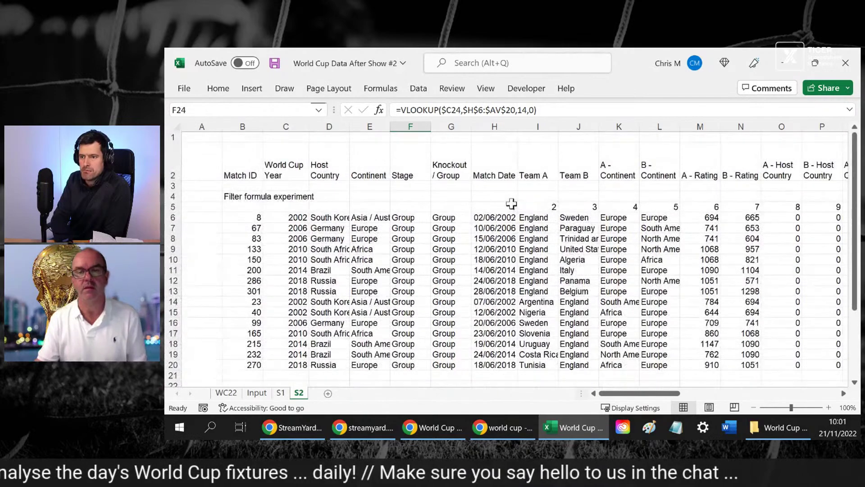
pyautogui.click(512, 206)
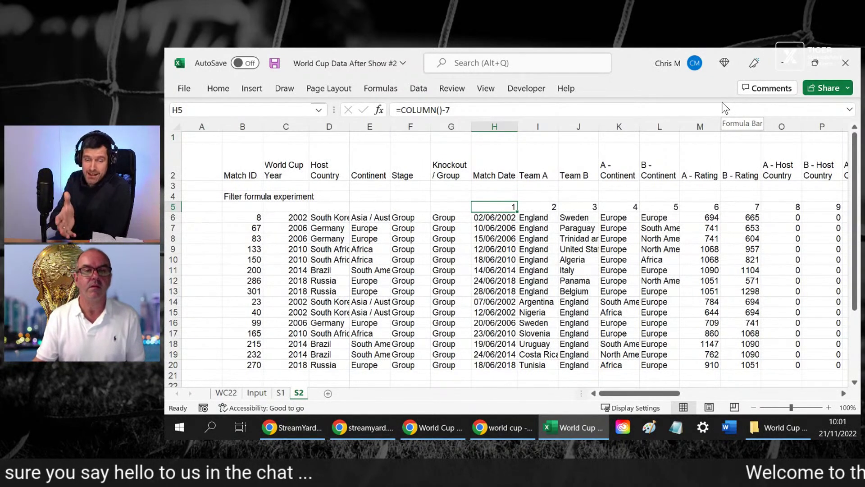
# Examine the COLUMN-based numbering along row 5 from Match Date through the goals columns to AB5
pyautogui.press('Right')
pyautogui.press('Right')
pyautogui.press('Right')
pyautogui.press('Right')
pyautogui.press('Right')
pyautogui.press('Right')
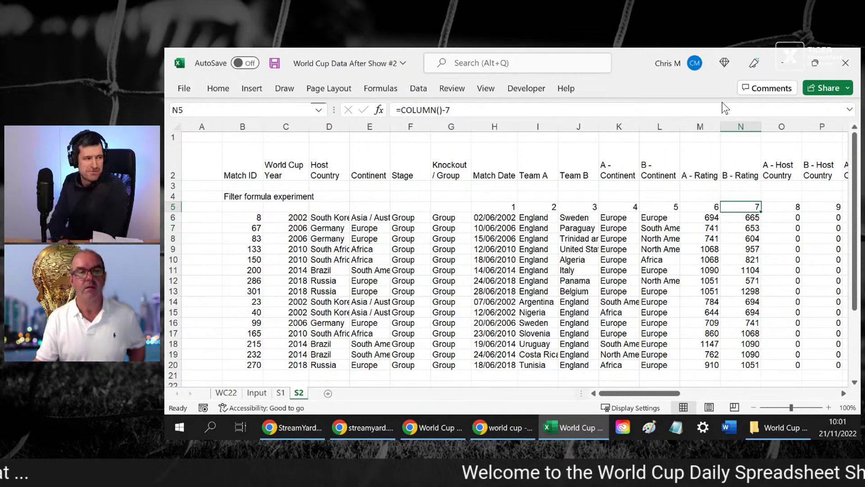
pyautogui.press('Right')
pyautogui.press('Right')
pyautogui.press('Right')
pyautogui.press('Right')
pyautogui.press('Right')
pyautogui.press('Right')
pyautogui.press('Right')
pyautogui.press('Right')
pyautogui.press('Right')
pyautogui.press('Right')
pyautogui.press('Right')
pyautogui.press('Right')
pyautogui.press('Right')
pyautogui.press('Right')
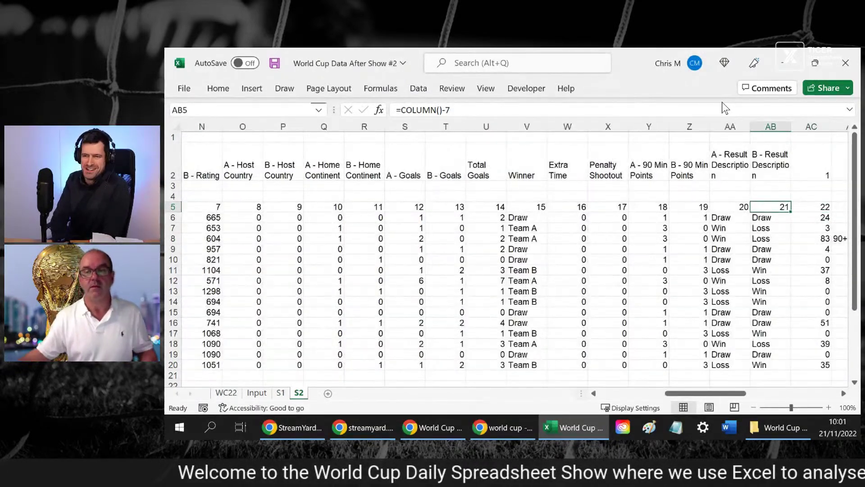
# Go back along the row 5 numbering, glance at the first-game table, and reselect the COLUMN formula in H5
pyautogui.press('Left')
pyautogui.press('Left')
pyautogui.press('Left')
pyautogui.press('Left')
pyautogui.press('Left')
pyautogui.press('Left')
pyautogui.press('Left')
pyautogui.press('Left')
pyautogui.press('Left')
pyautogui.press('Left')
pyautogui.press('Left')
pyautogui.press('Left')
pyautogui.press('Left')
pyautogui.press('Left')
pyautogui.press('Left')
pyautogui.press('Left')
pyautogui.press('Left')
pyautogui.press('Left')
pyautogui.press('Left')
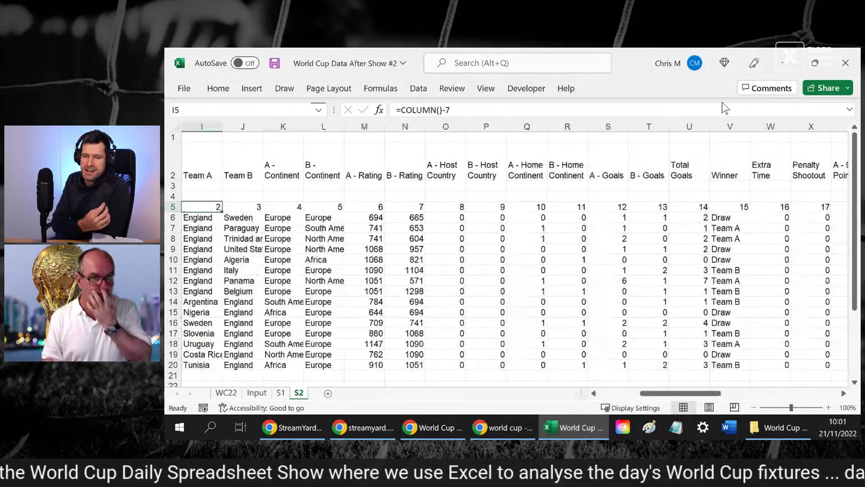
pyautogui.press('Home')
pyautogui.scroll(-3, 651, 208)
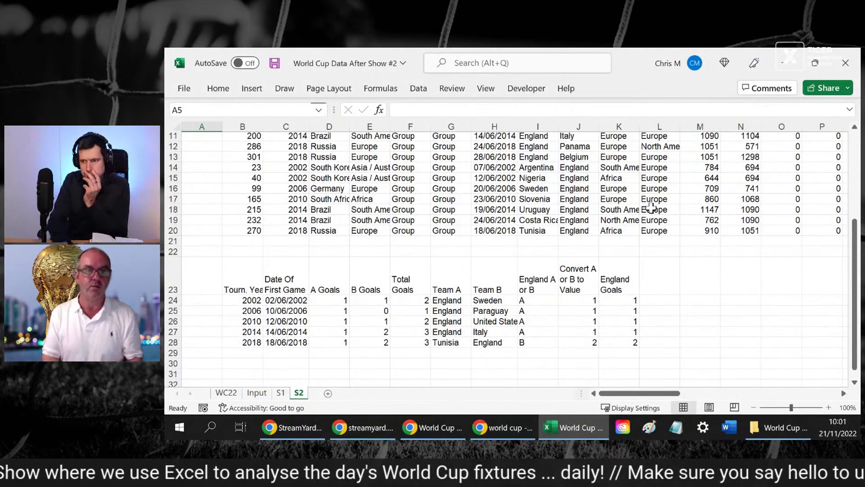
pyautogui.scroll(4, 651, 207)
pyautogui.click(482, 207)
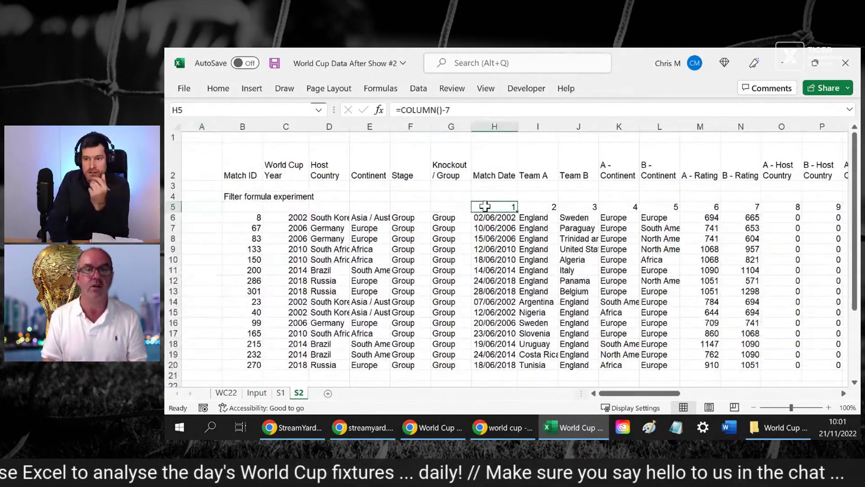
# Try a =COLUMN() formula in A1 filled across to I1, and clear A1:I1 again
pyautogui.click(210, 136)
pyautogui.write('=c')
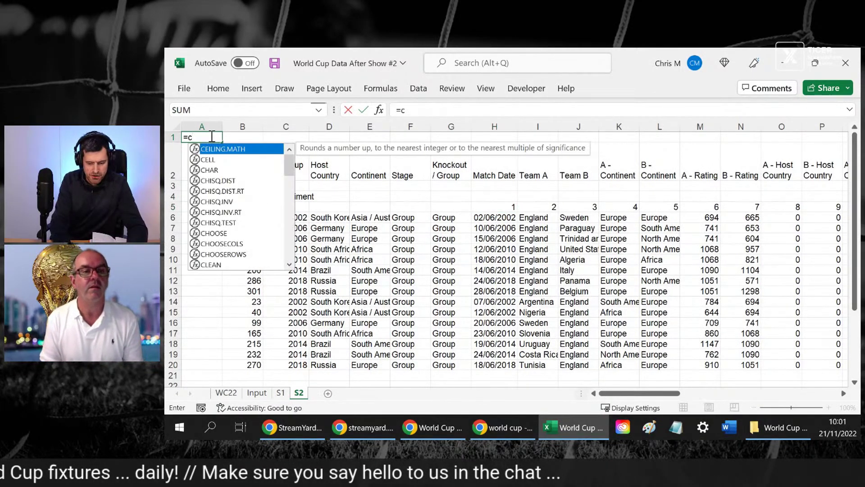
pyautogui.write('olu')
pyautogui.press('Tab')
pyautogui.press('Return')
pyautogui.click(211, 136)
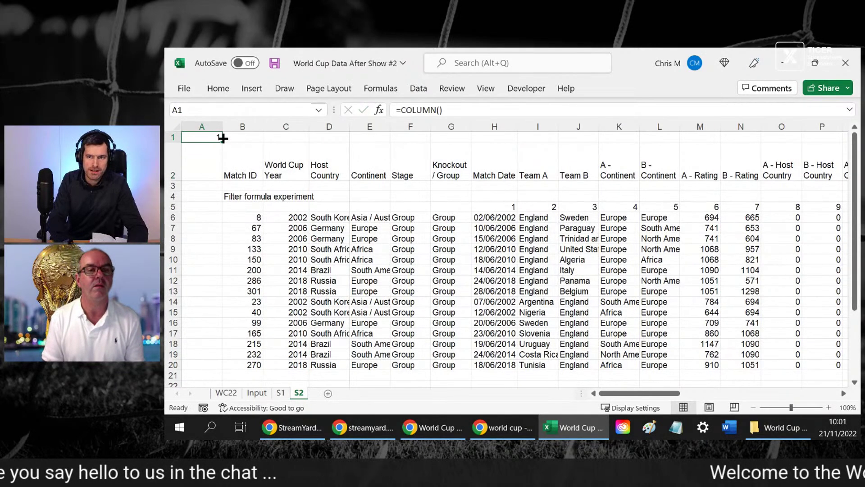
pyautogui.moveTo(223, 138); pyautogui.dragTo(552, 156)
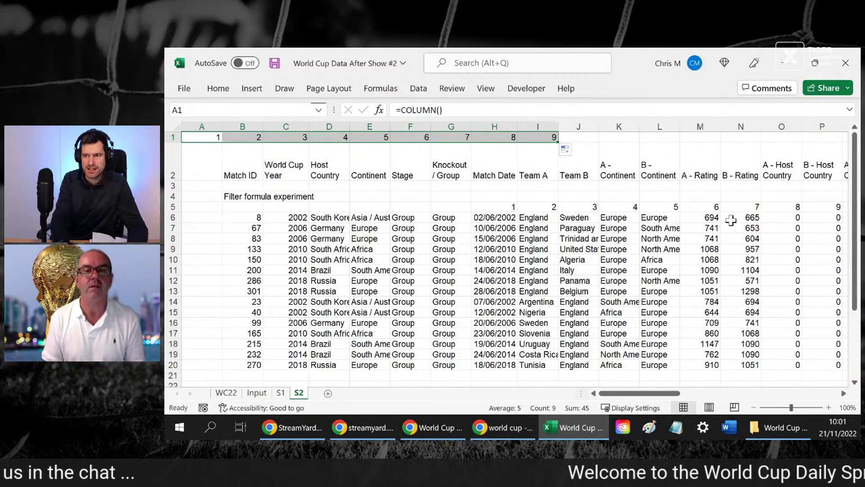
pyautogui.press('Delete')
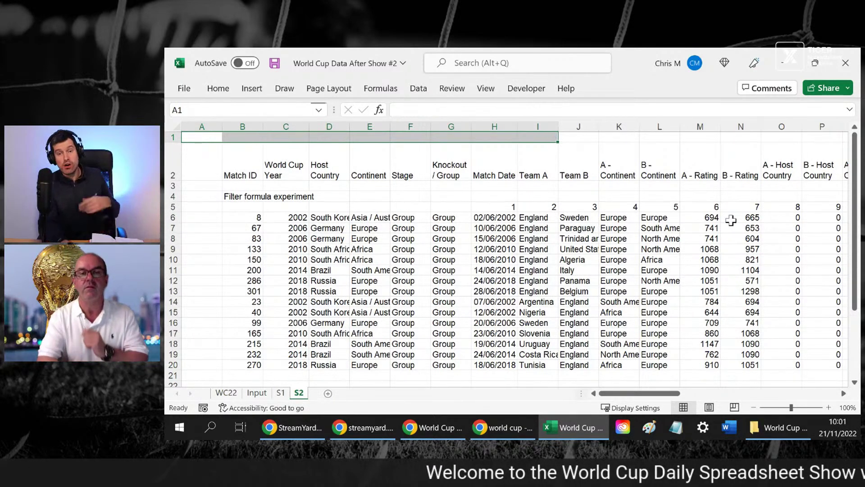